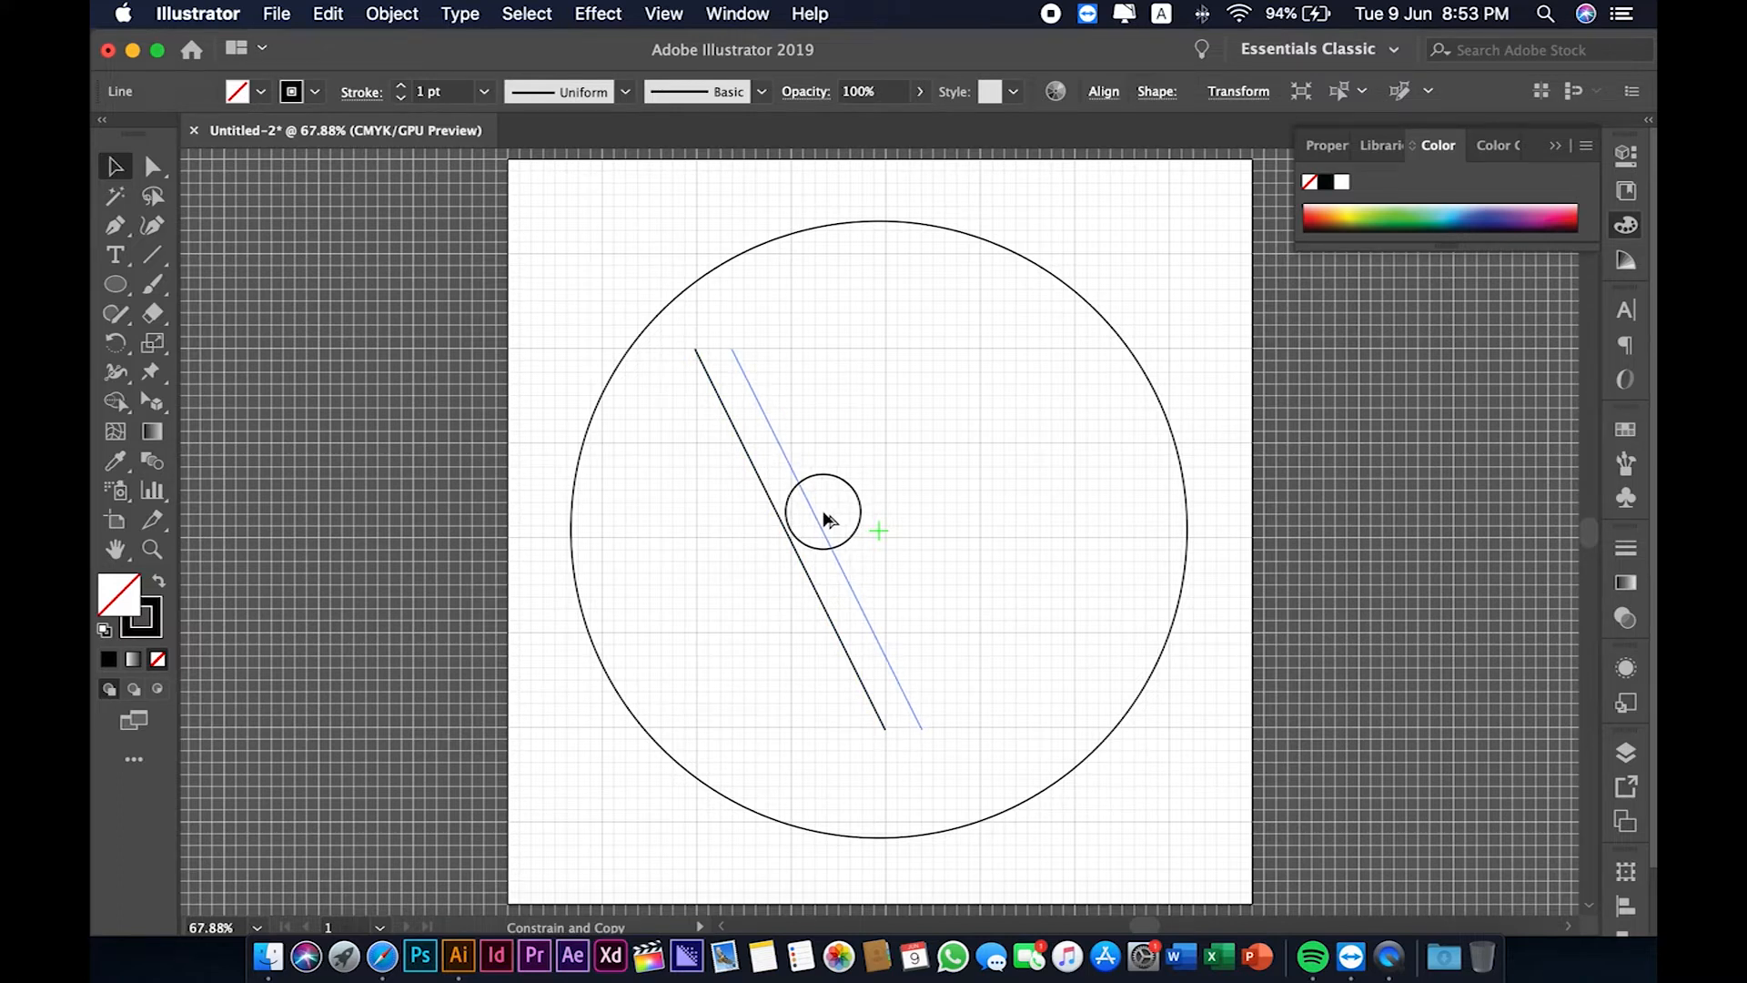
- Duplicate the pair of parallel slanted lines and position the copy beside the original inside the large circle
drag(825, 518, 914, 542)
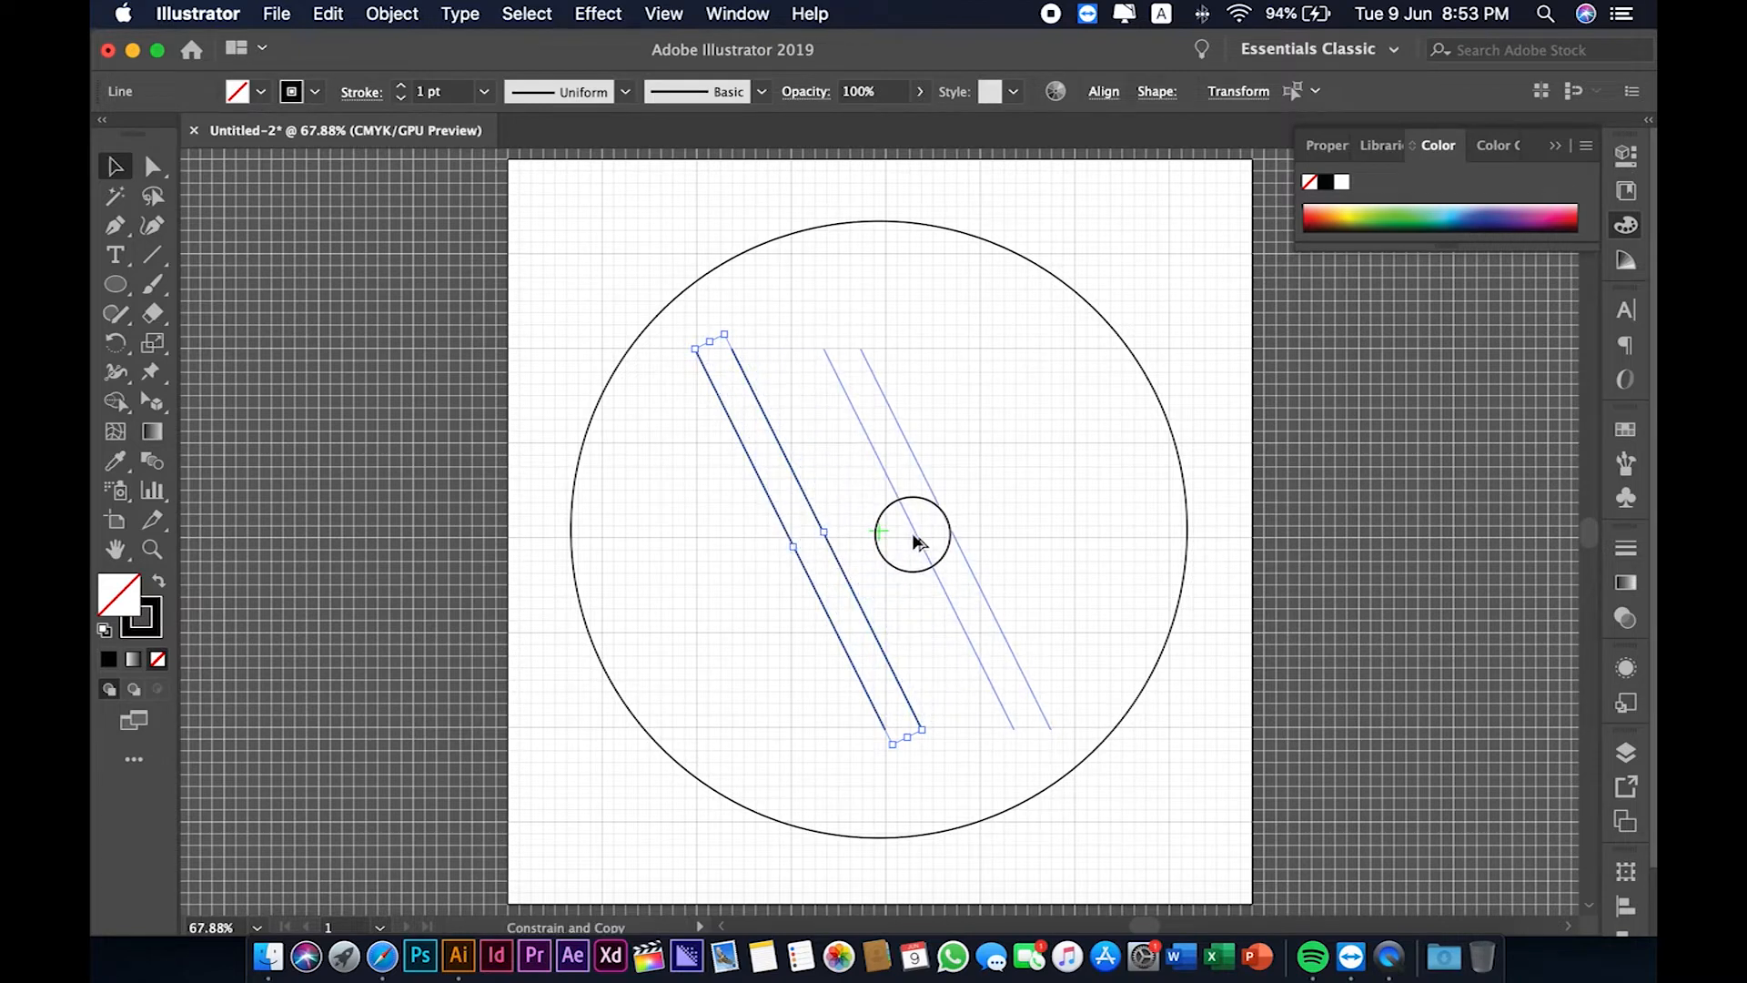
drag(914, 542, 908, 530)
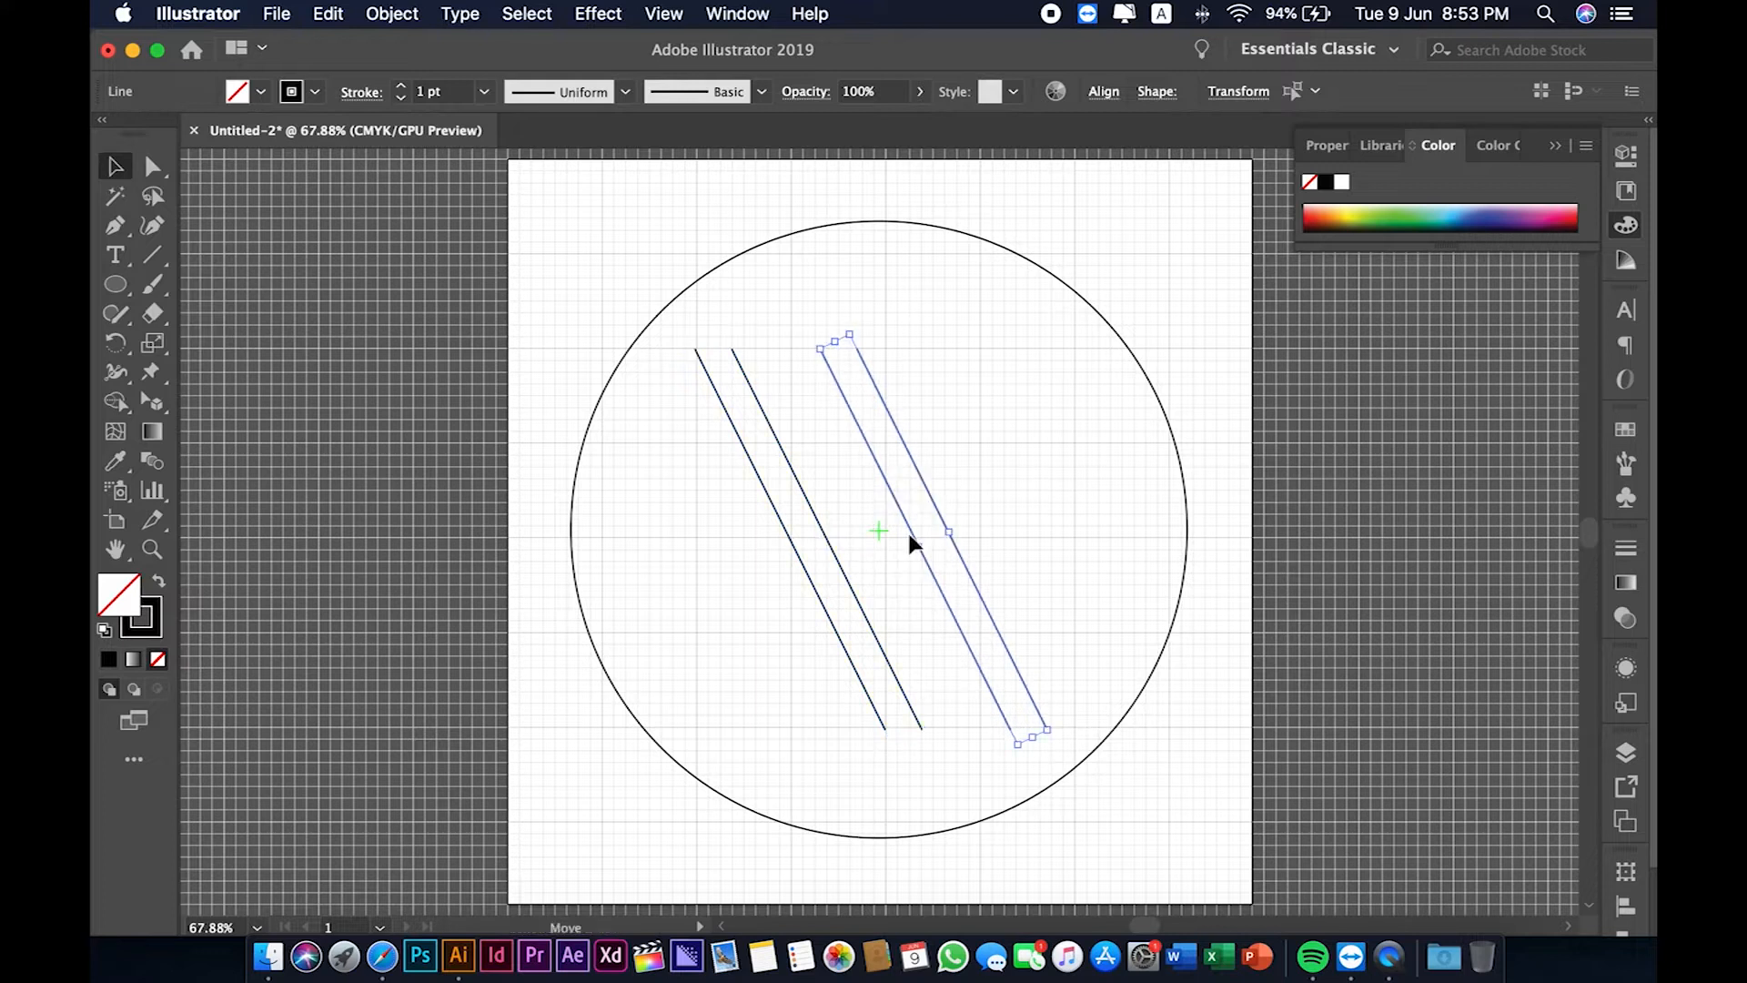
click(719, 507)
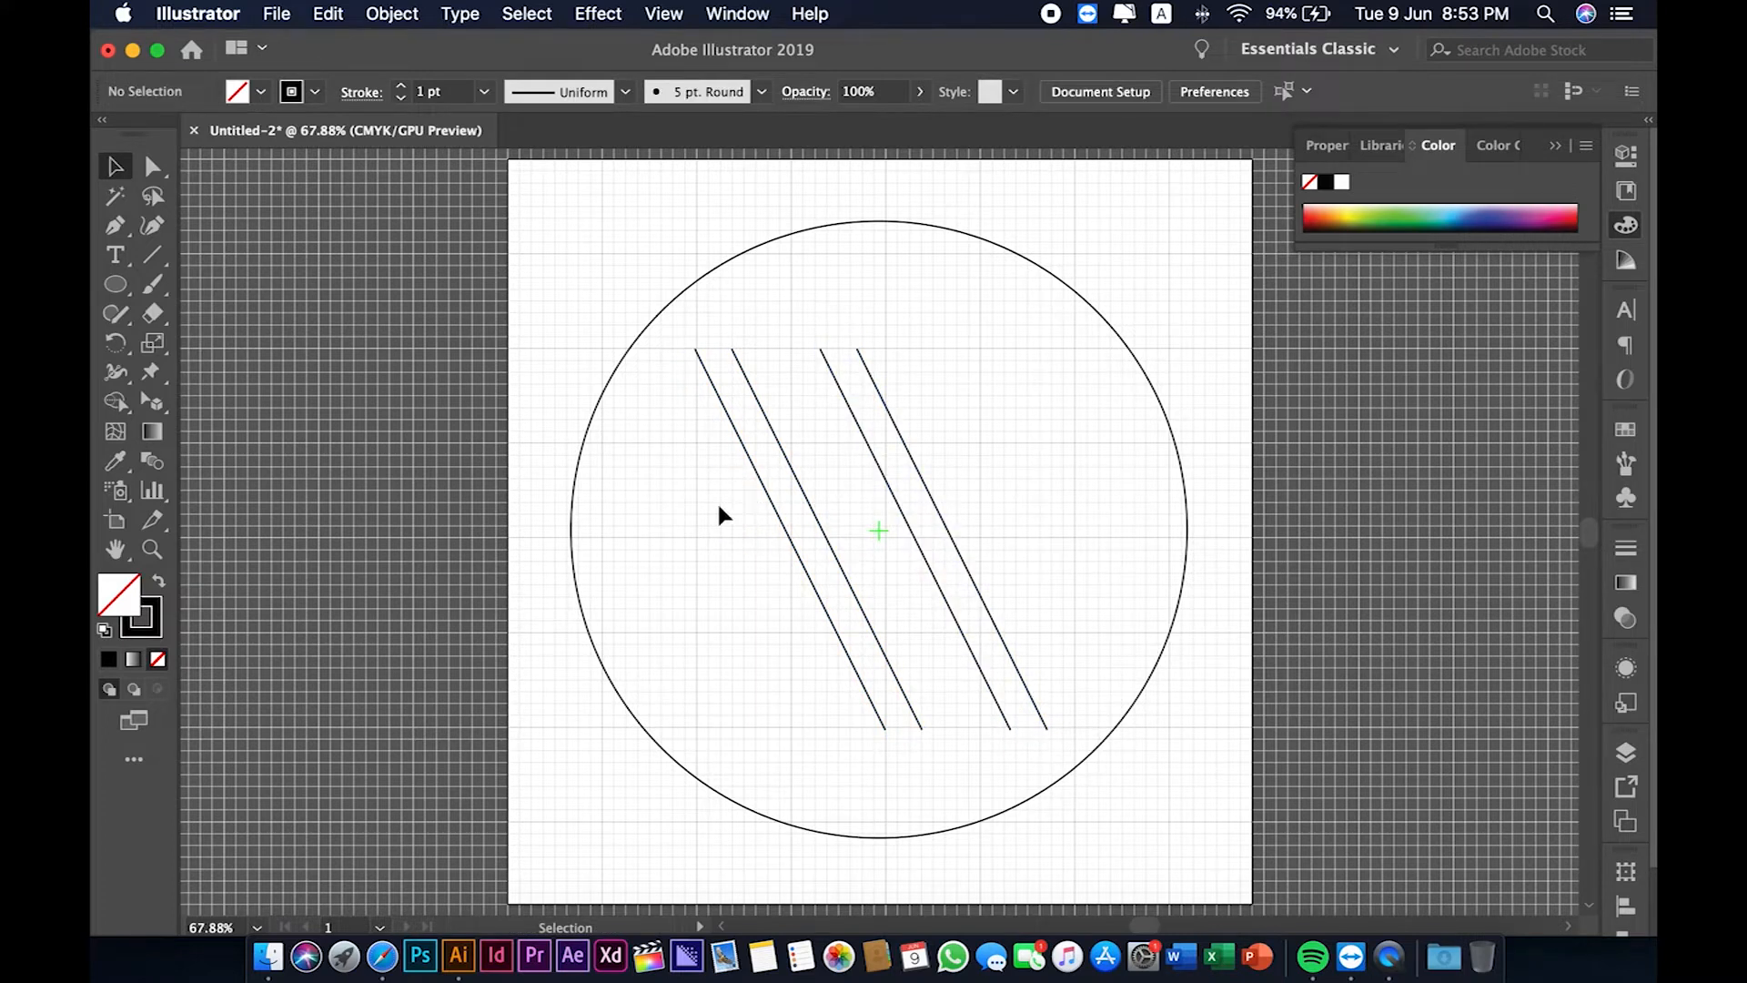
- Select all four slanted lines and reflect a copy of them across the vertical axis through the circle's centre
drag(730, 500, 1030, 545)
shift+click(1219, 473)
drag(1164, 480, 1143, 484)
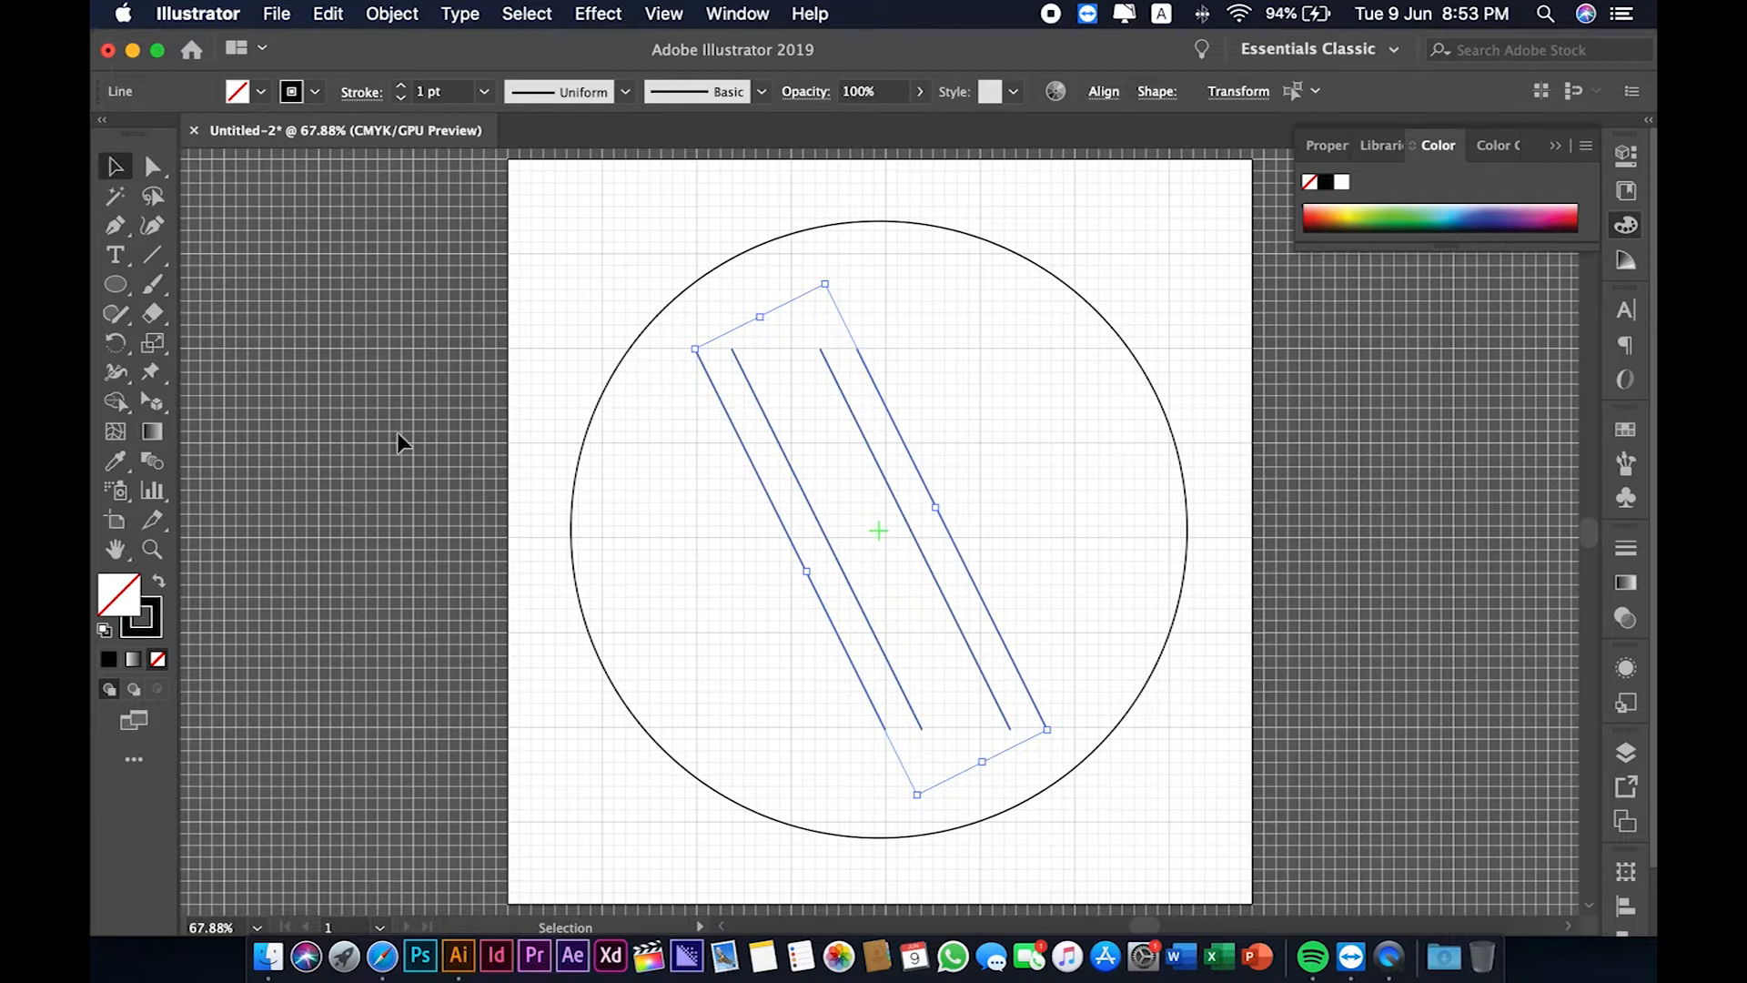
click(118, 342)
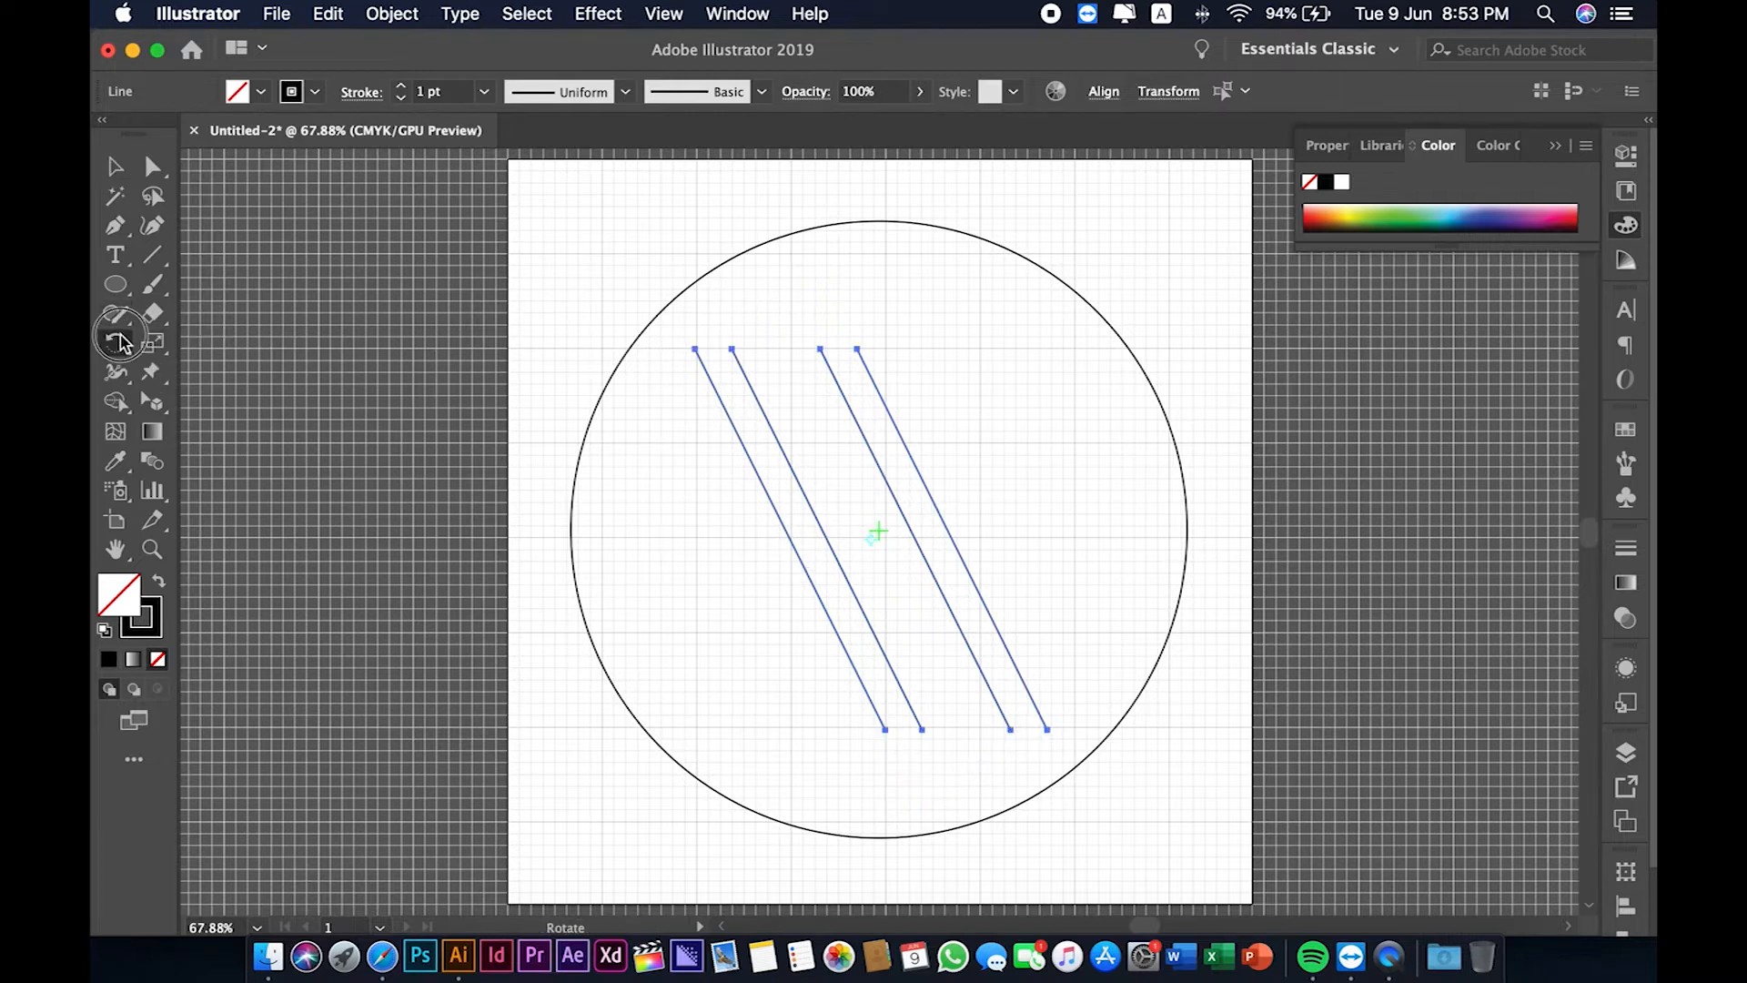
drag(118, 342, 232, 370)
alt+click(878, 532)
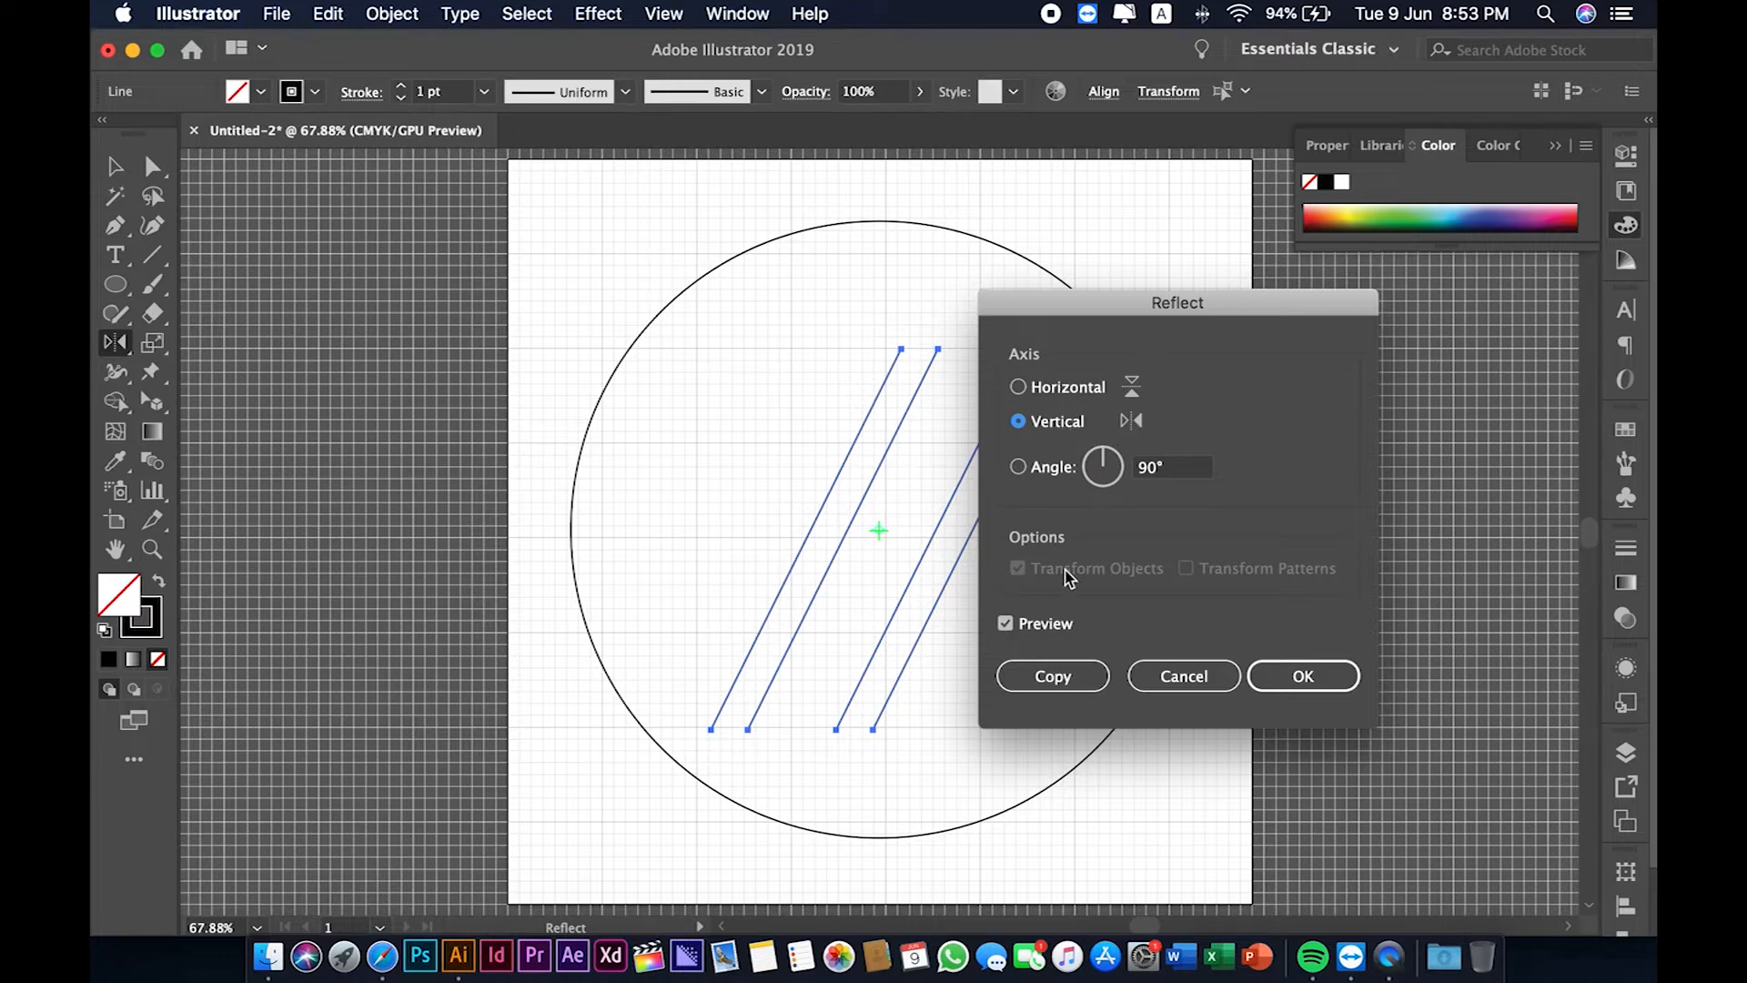
click(1046, 676)
click(118, 168)
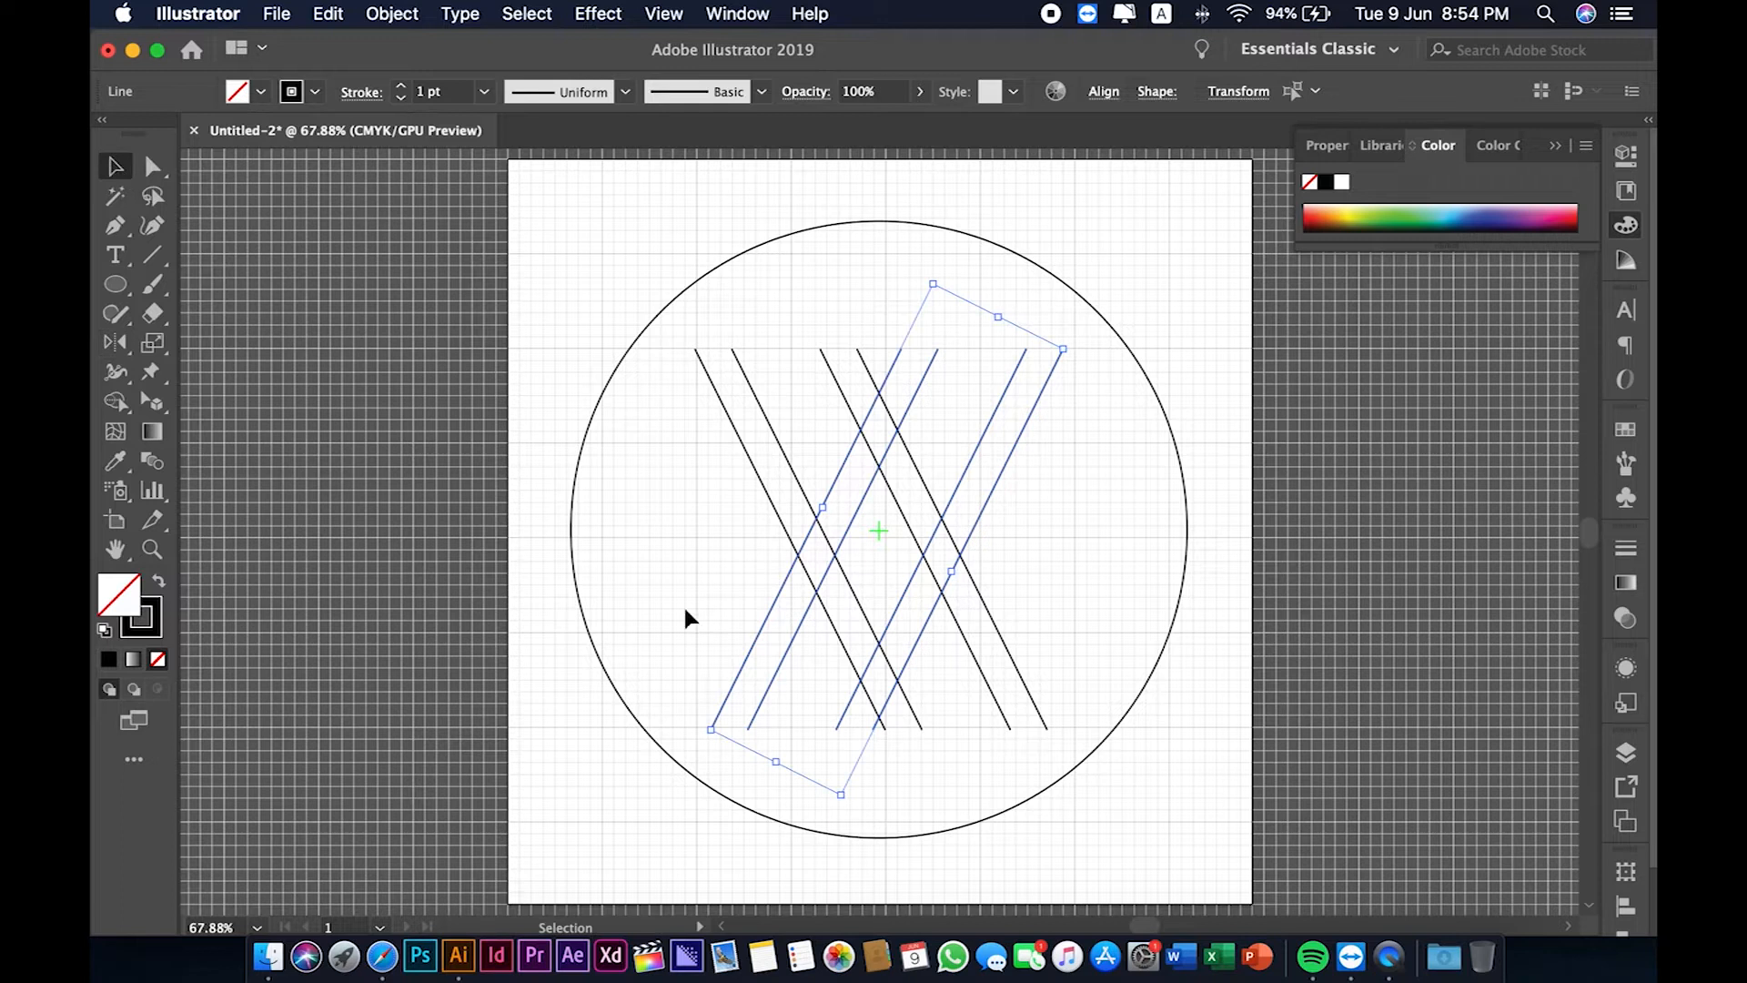
- Shift the mirrored lines horizontally to the right until their lower ends overlap the left pair's ends, forming a W-like lattice
drag(769, 688, 806, 685)
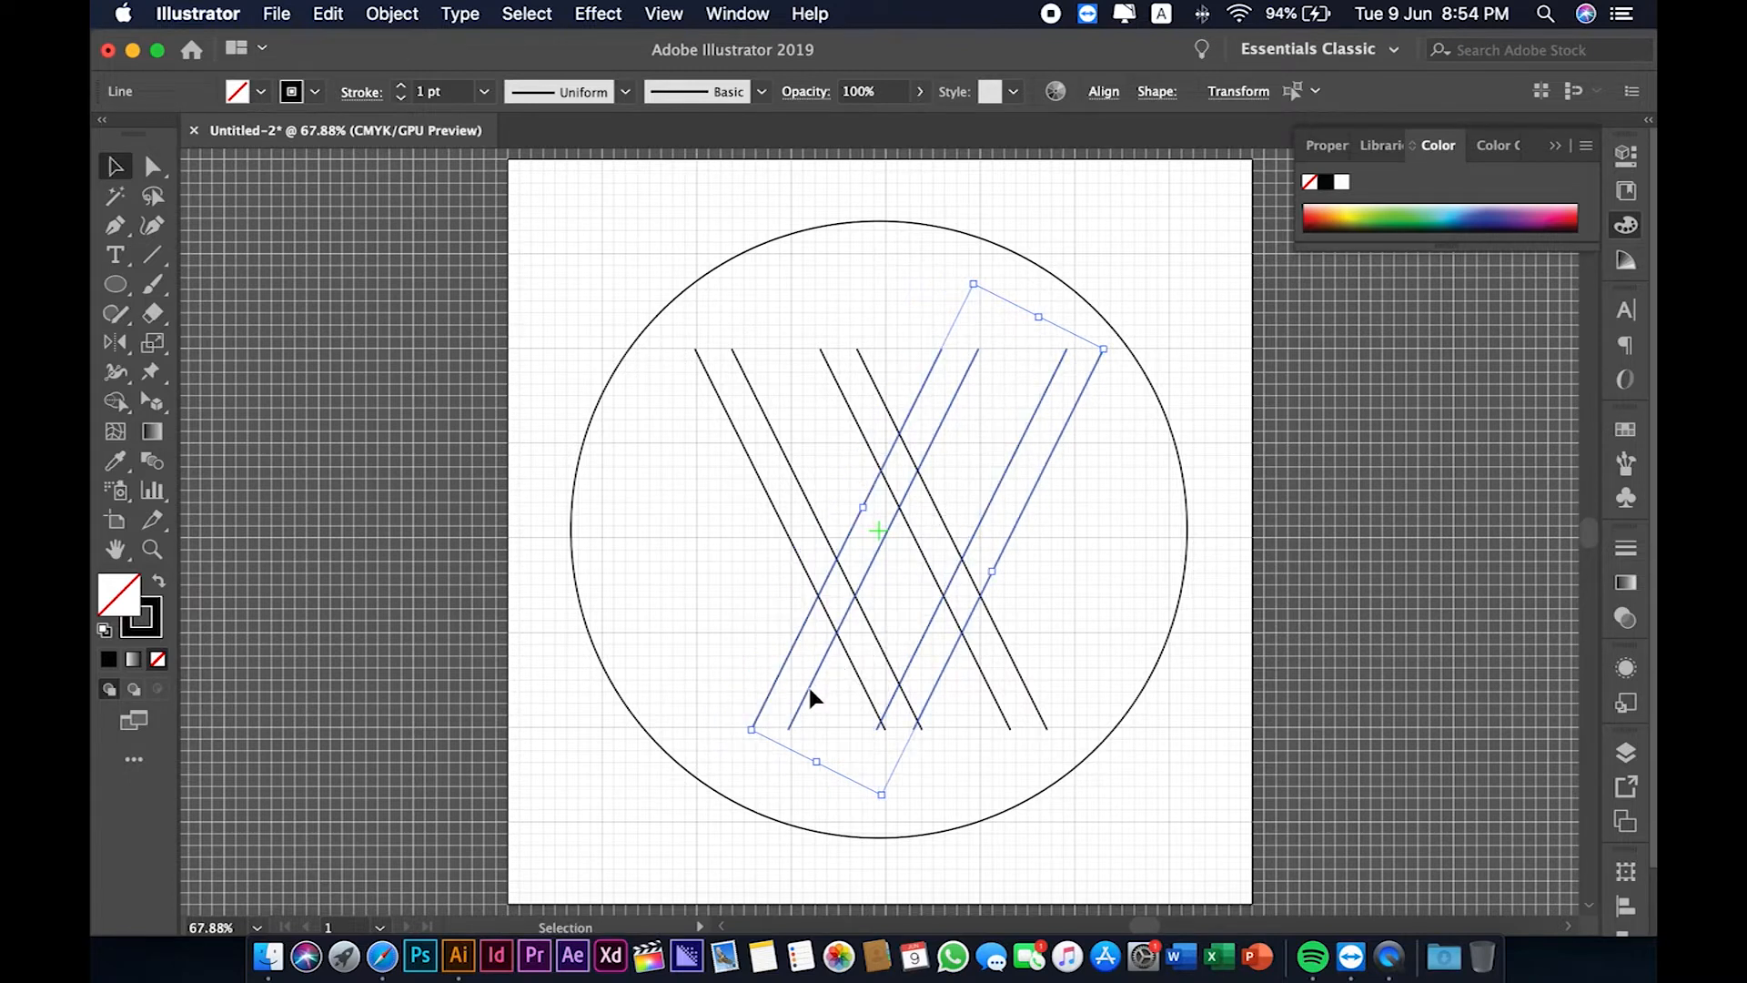
key(Right)
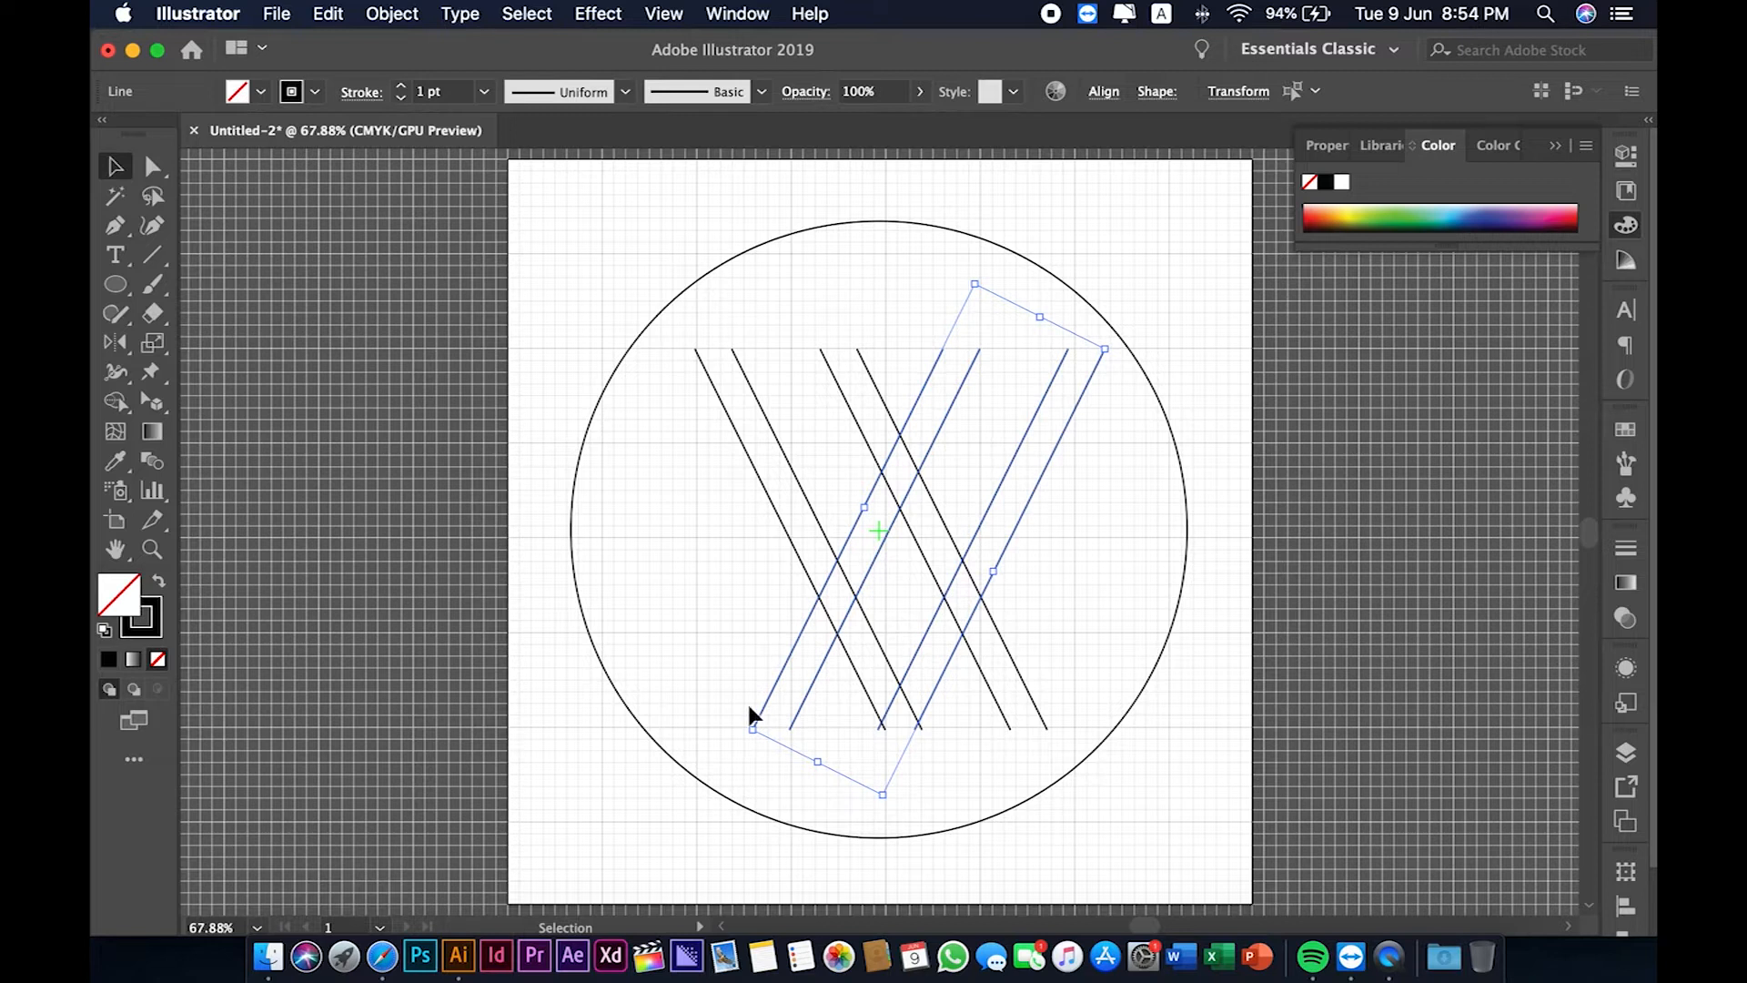
click(1123, 587)
- Centre the large circle horizontally and vertically on the artboard
click(1184, 466)
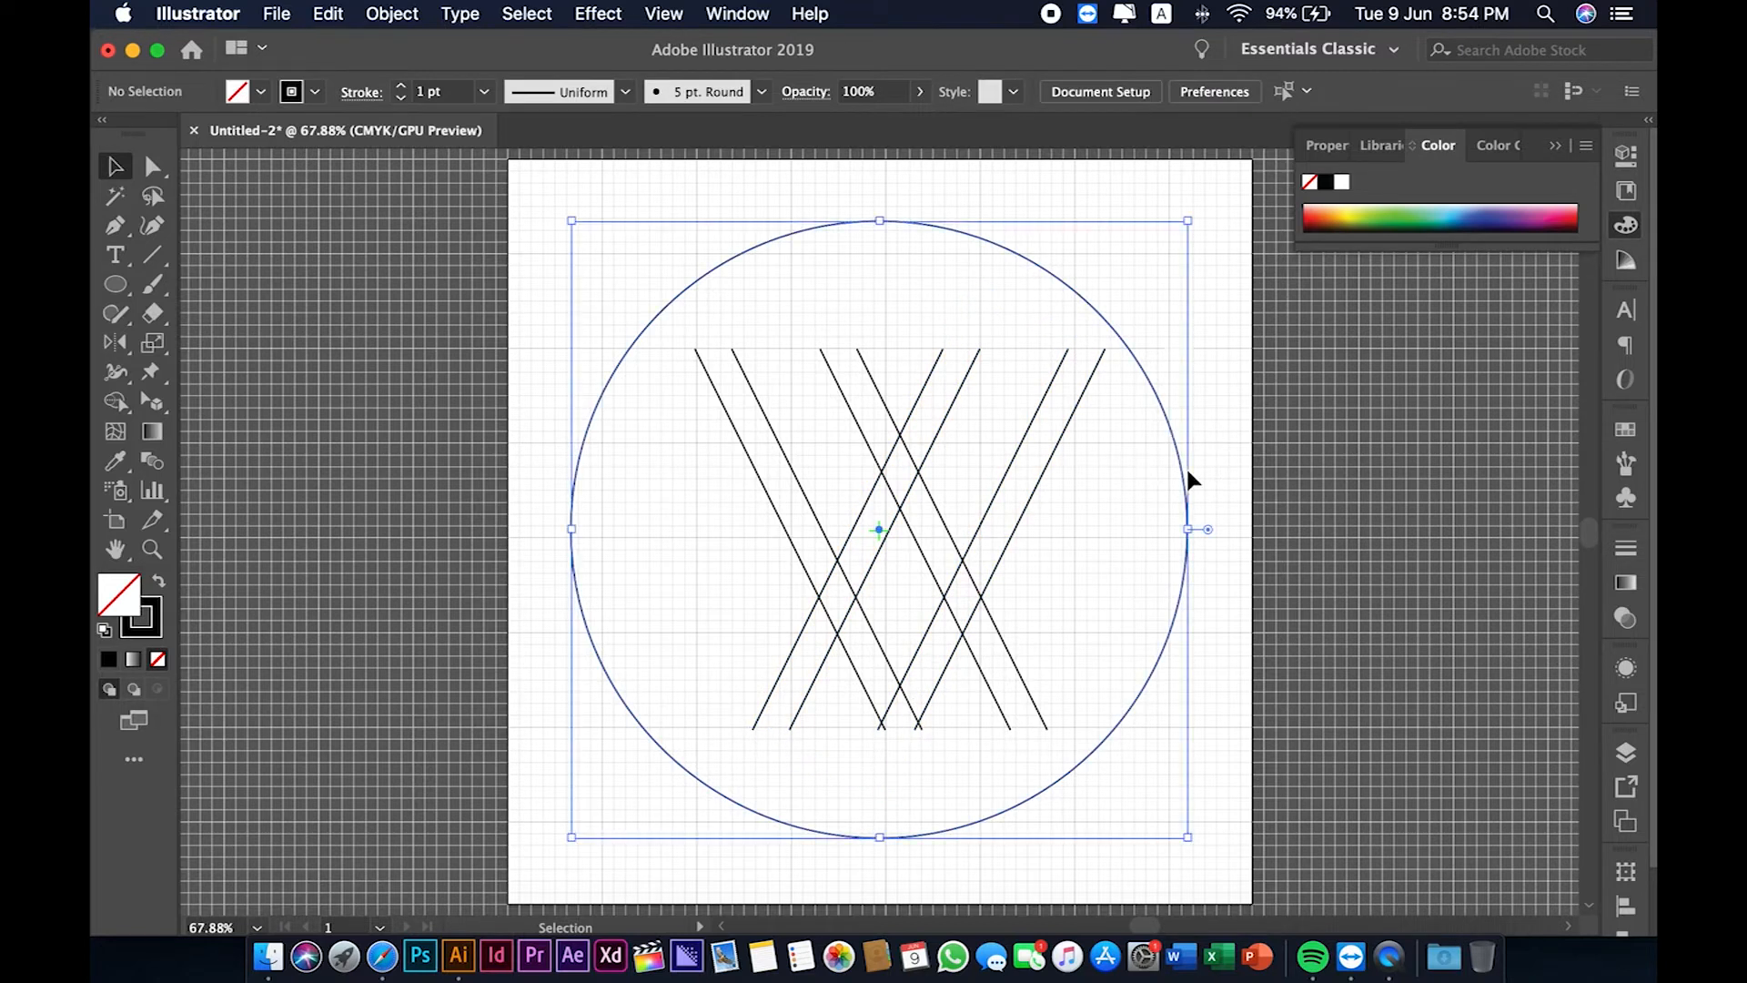
click(1104, 91)
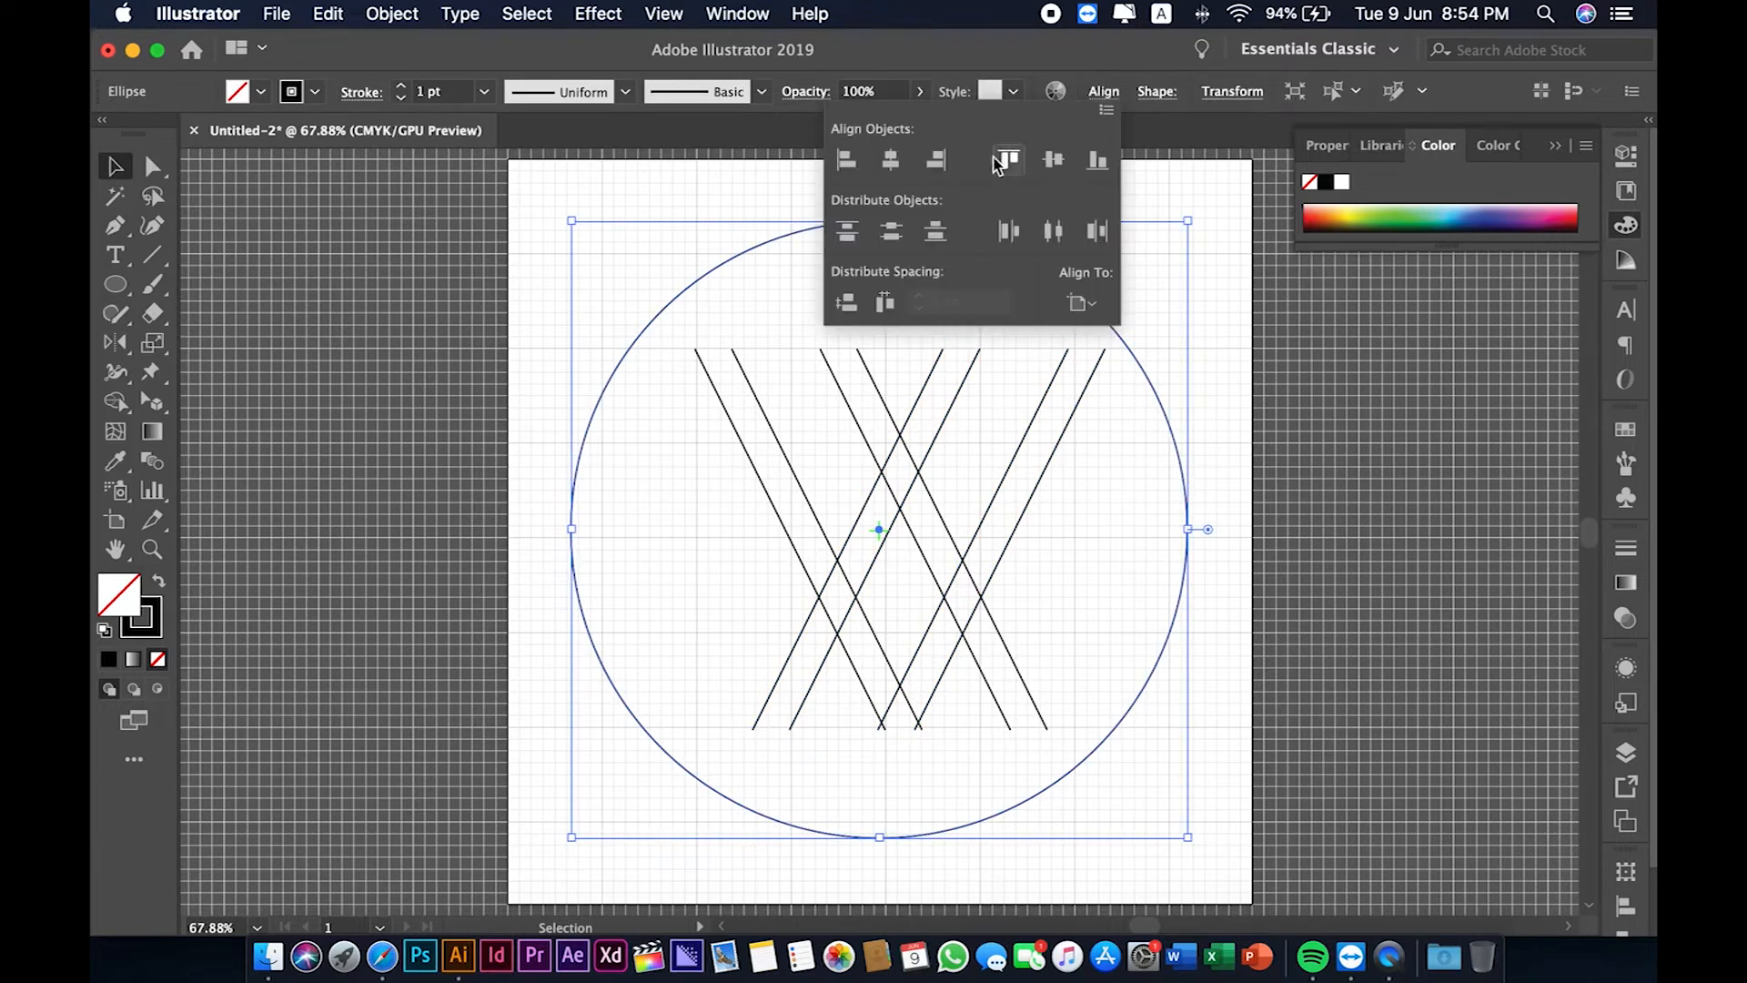
click(890, 168)
click(1053, 161)
- Group the slanted lines and centre the group horizontally and vertically on the artboard
click(921, 466)
key(a)
key(v)
click(1104, 91)
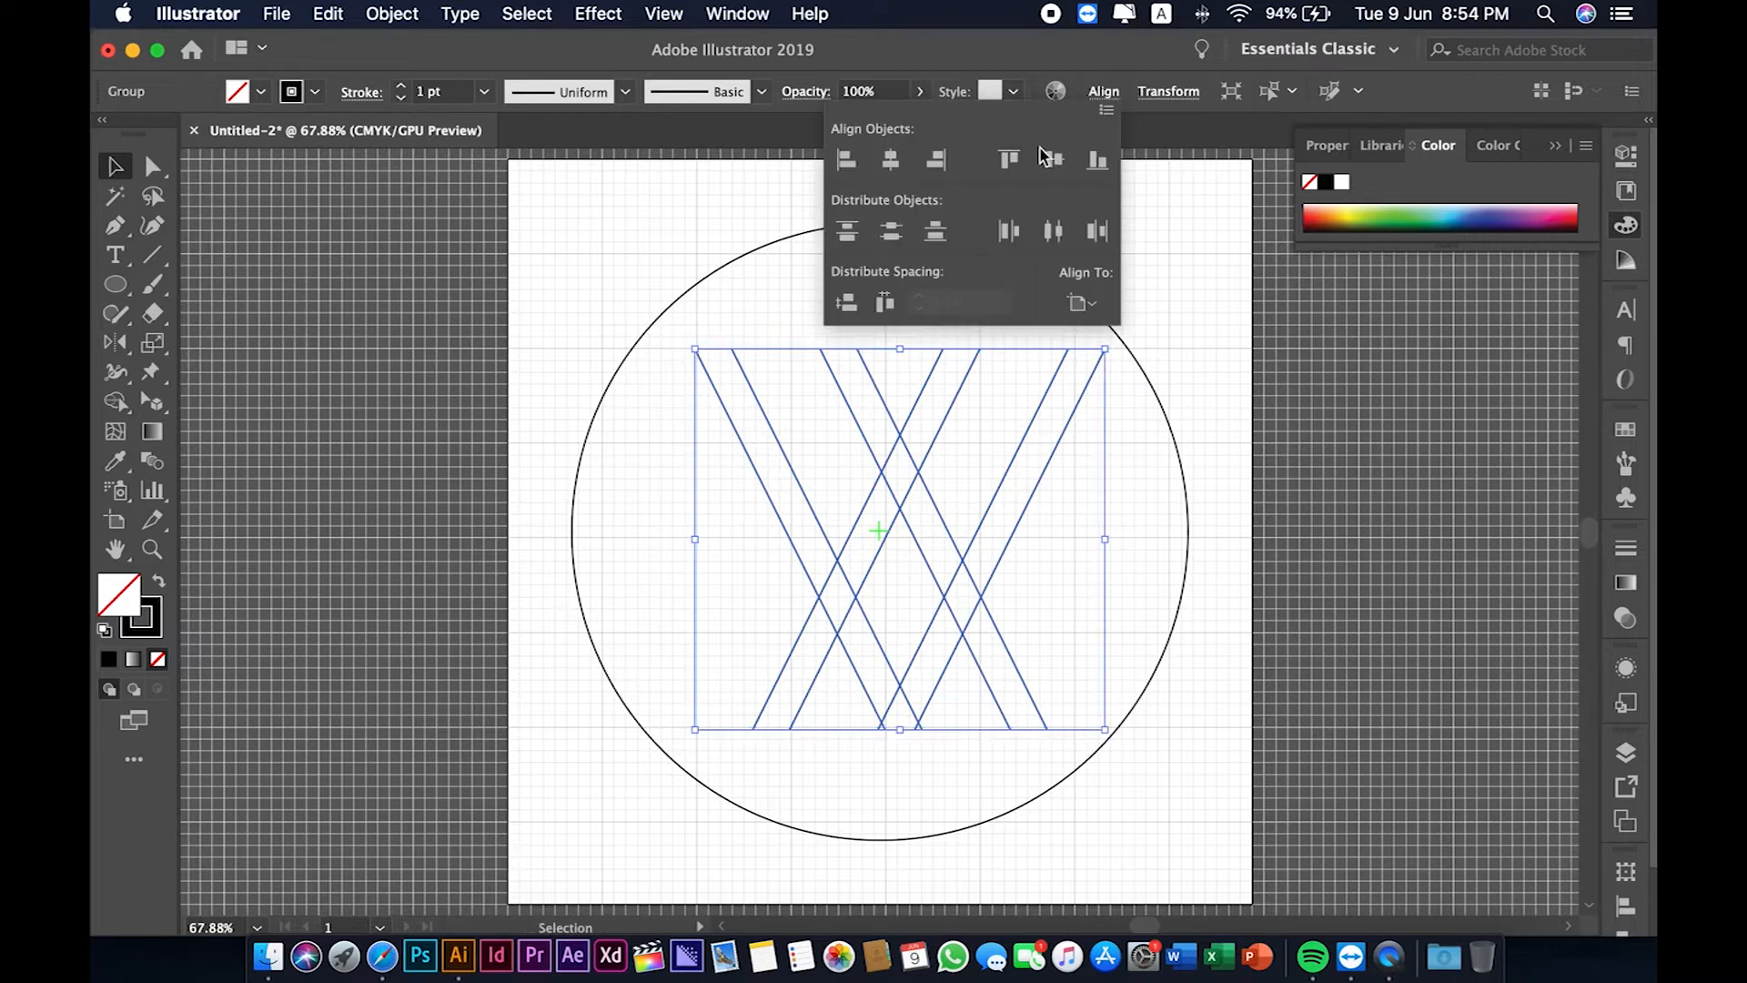
click(891, 160)
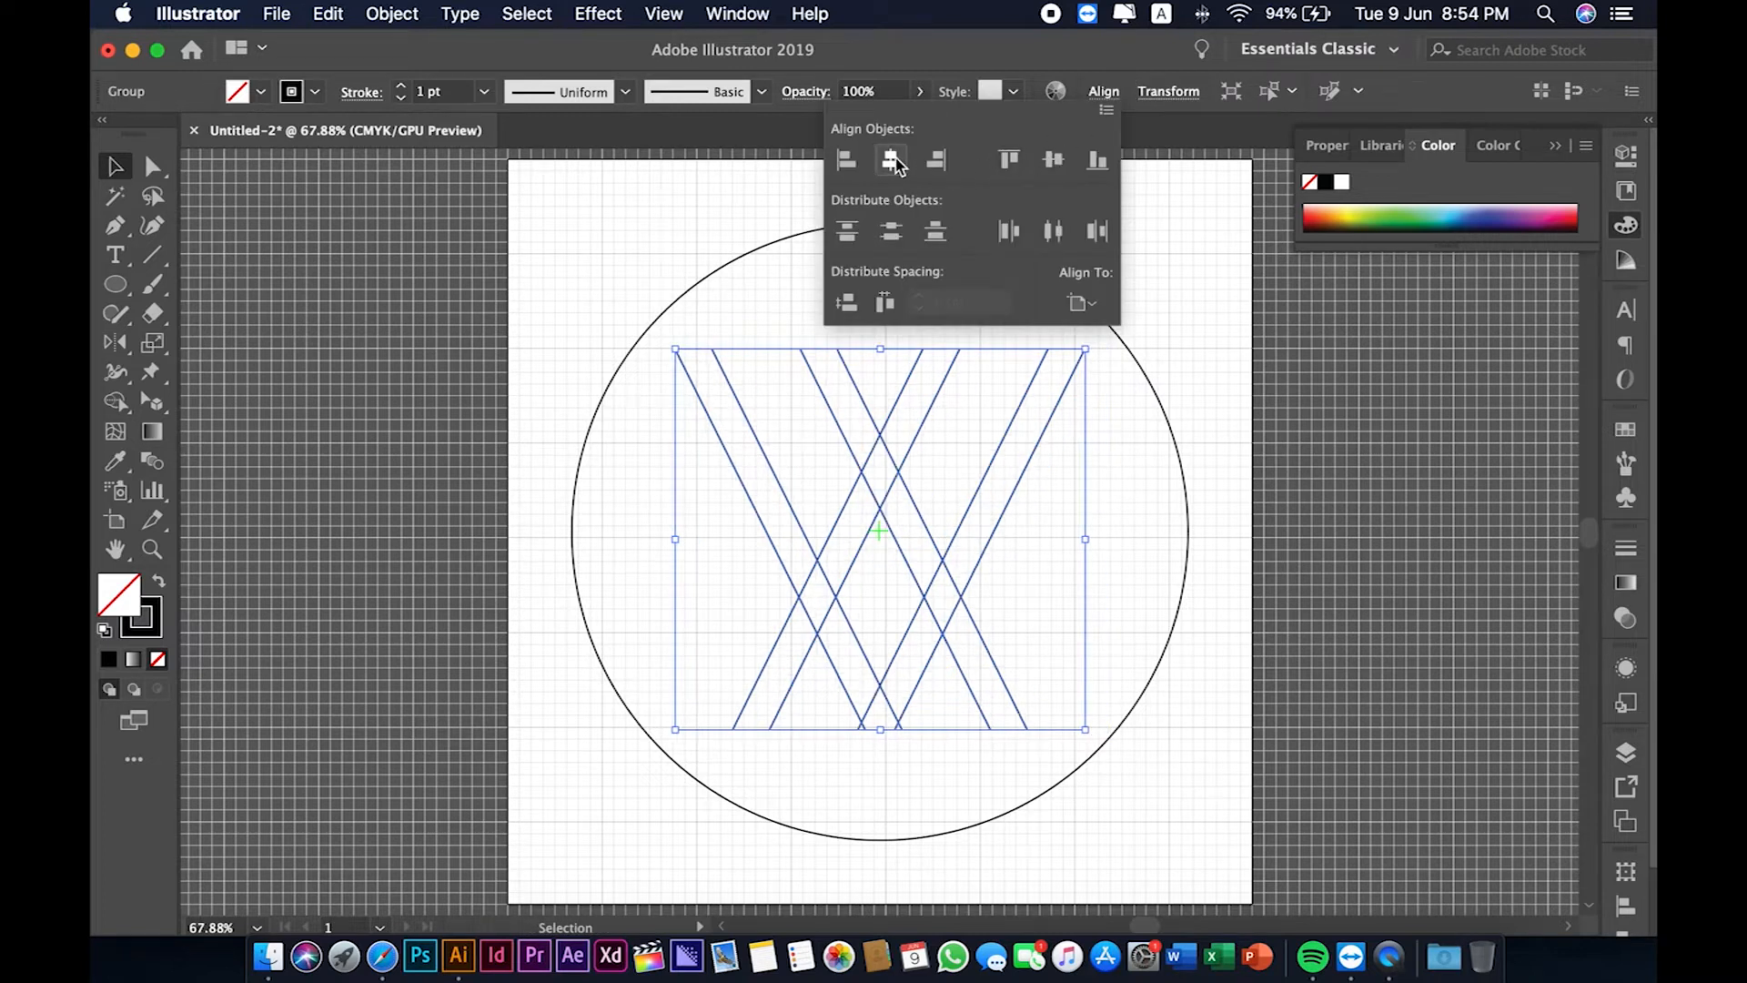
click(1056, 160)
key(a)
key(v)
click(1158, 424)
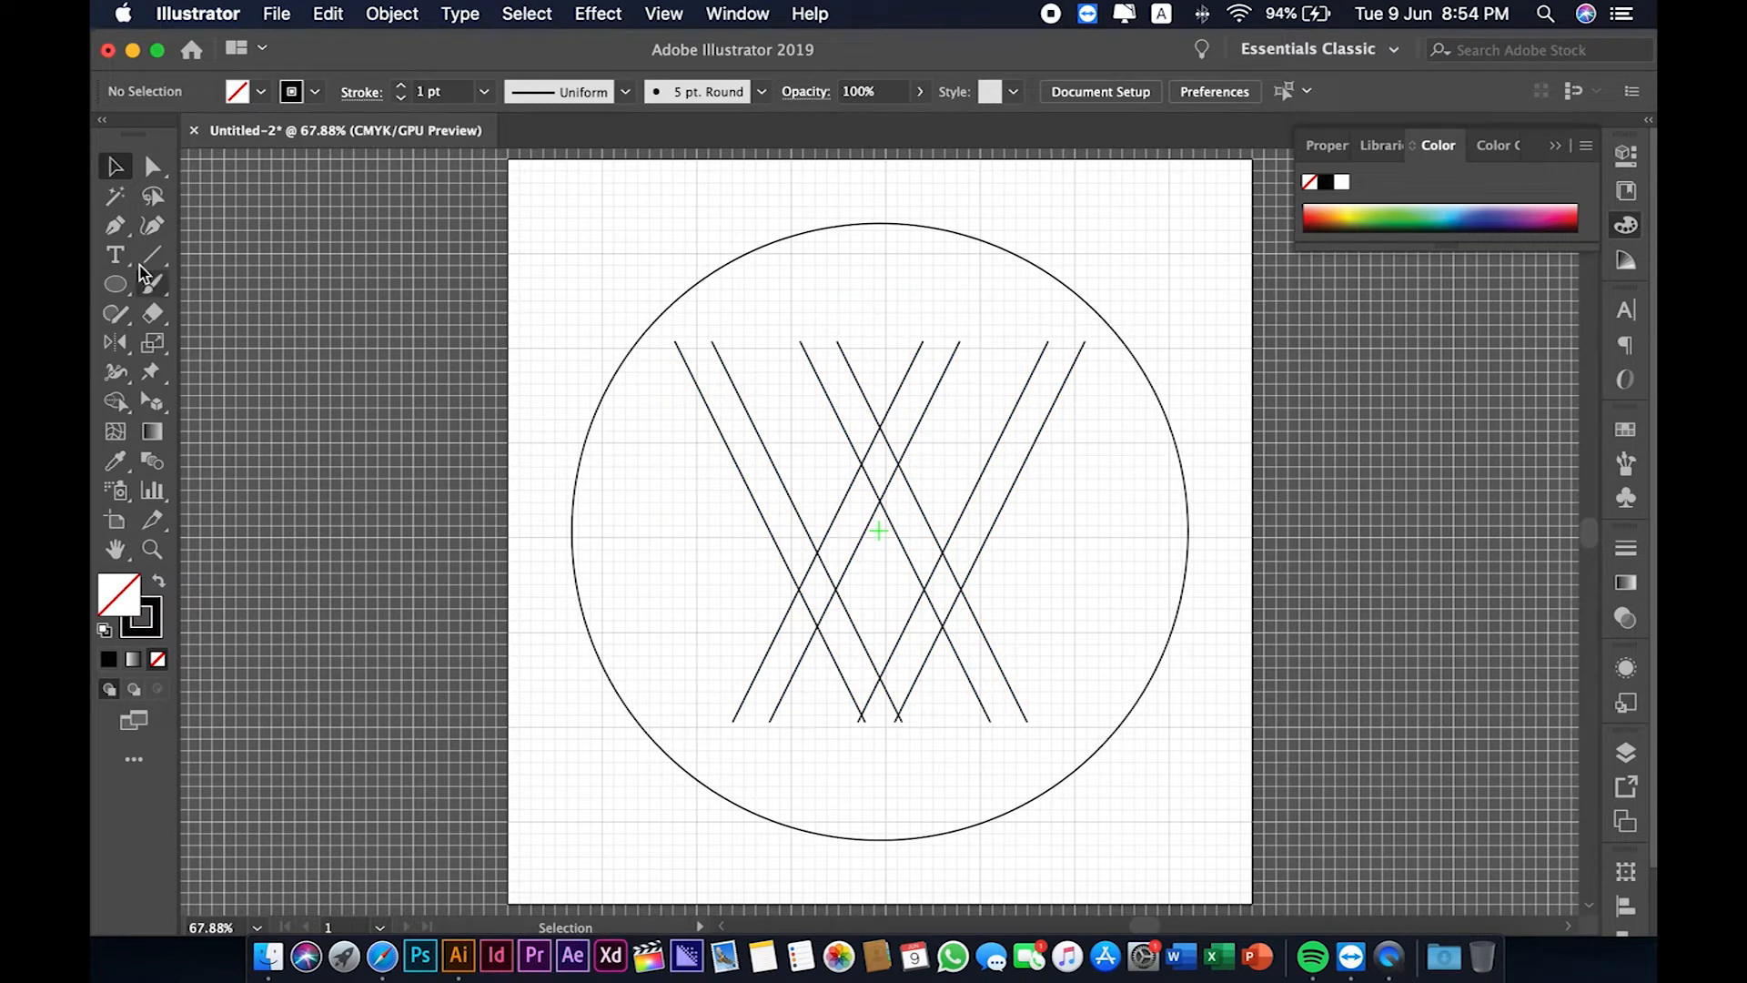
- Draw a small circle with the Ellipse tool, left of the leftmost crossing of the slanted lines
click(116, 284)
scroll(791, 564, up, 5)
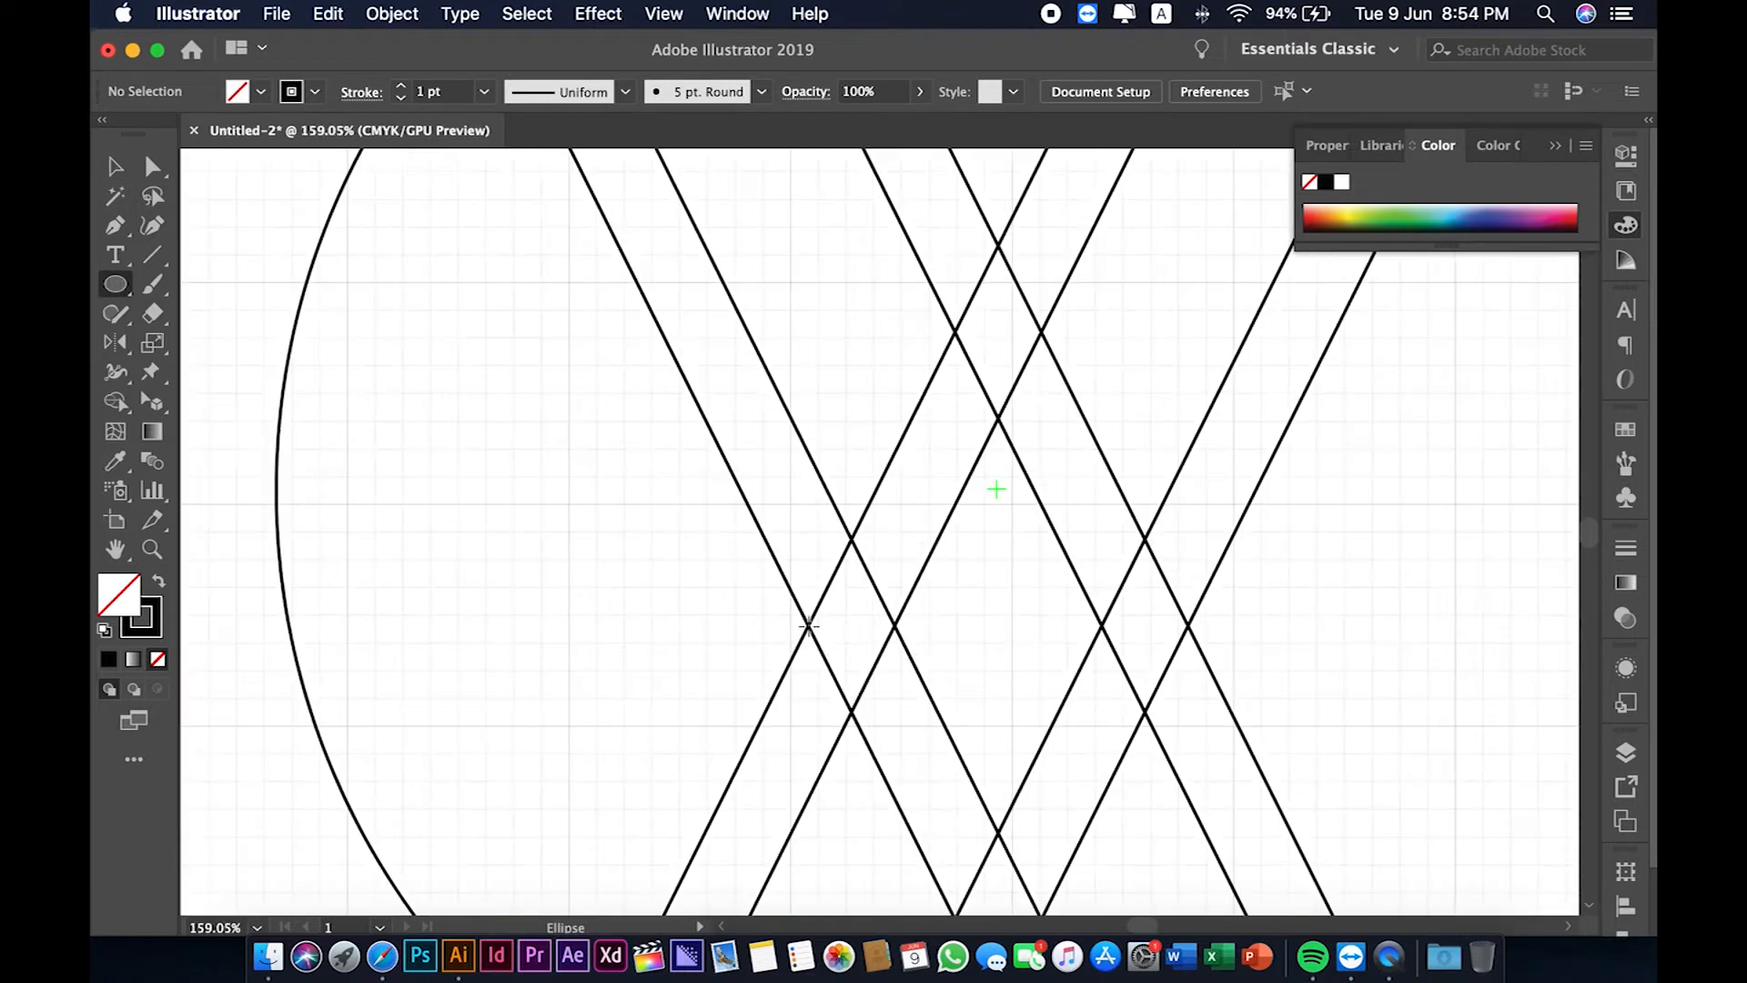
drag(677, 614, 714, 726)
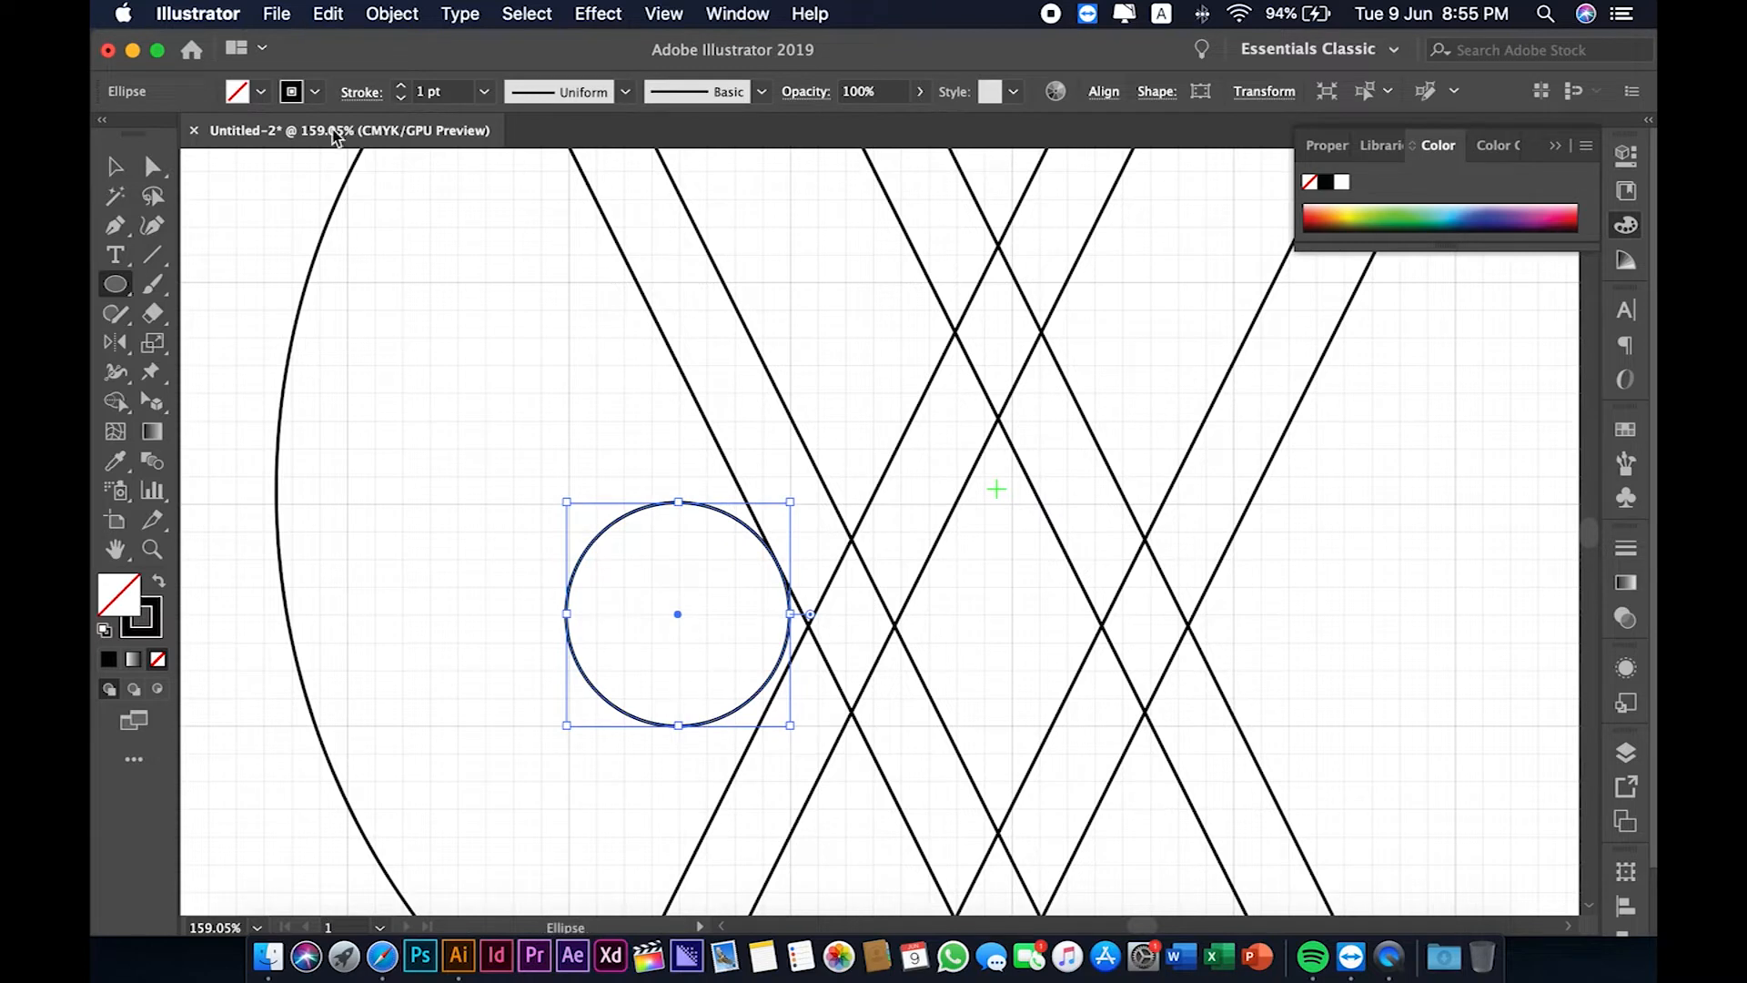
- Copy the small circle, paste it in front, and enlarge the copy from its centre into a concentric outer ring
click(343, 12)
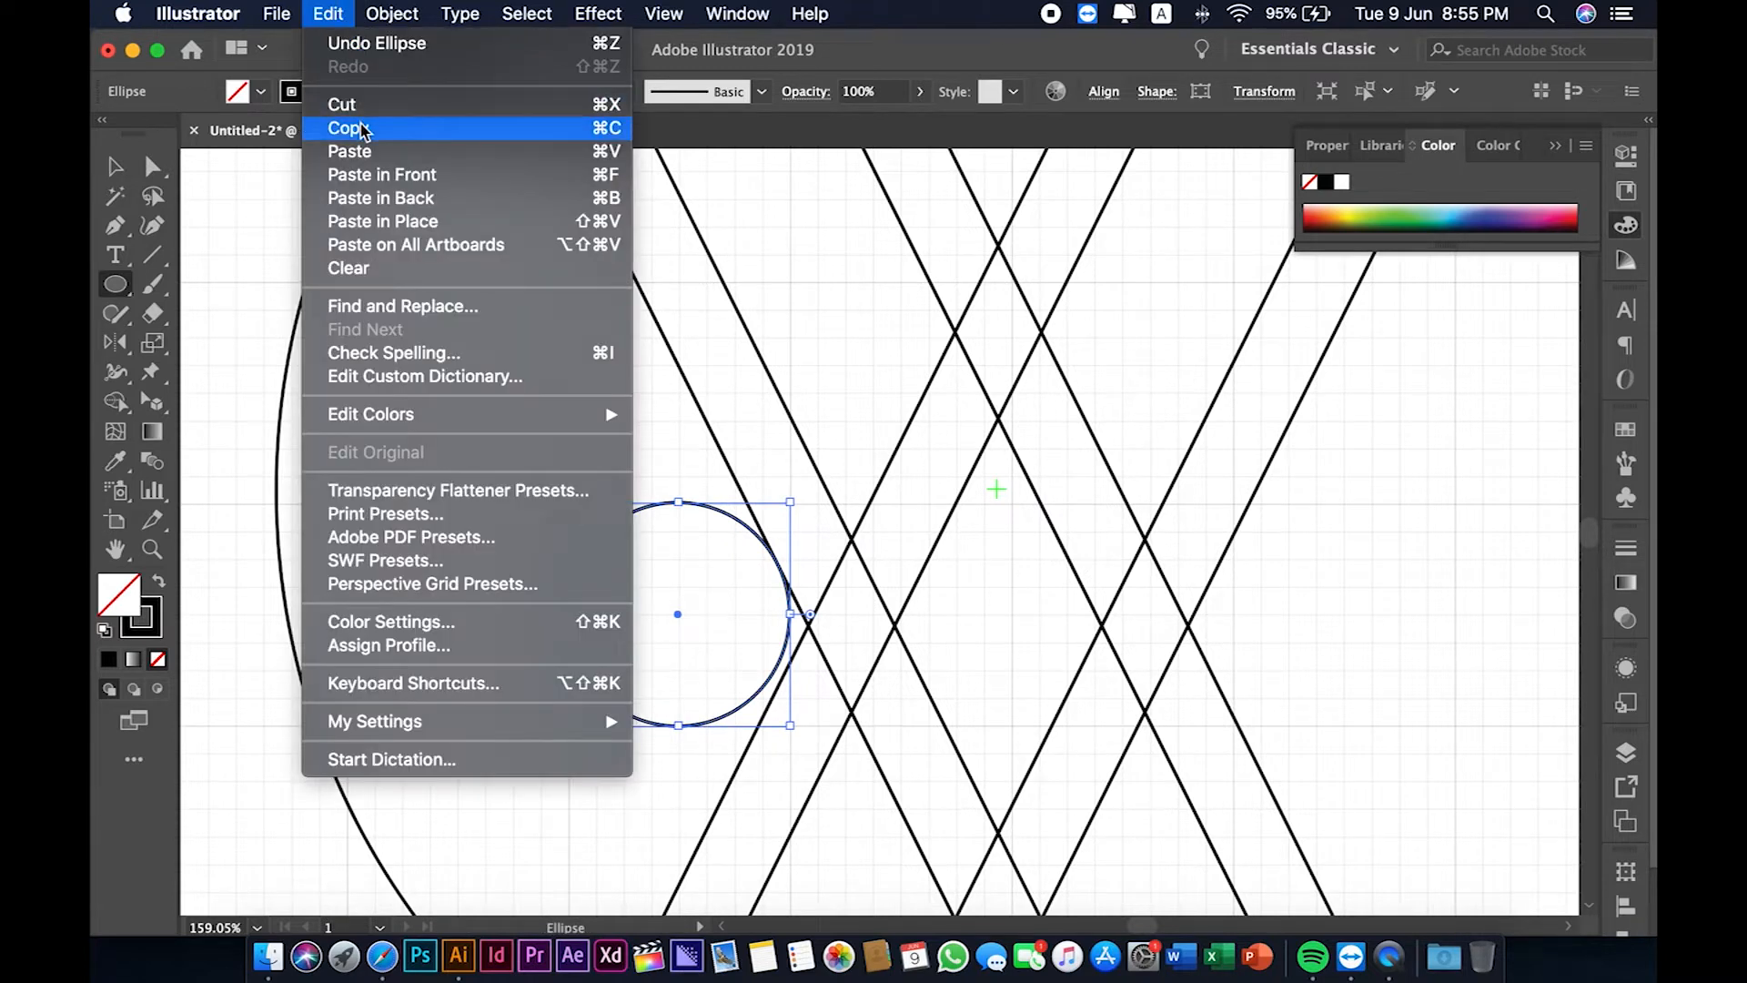
click(360, 128)
click(343, 13)
click(359, 174)
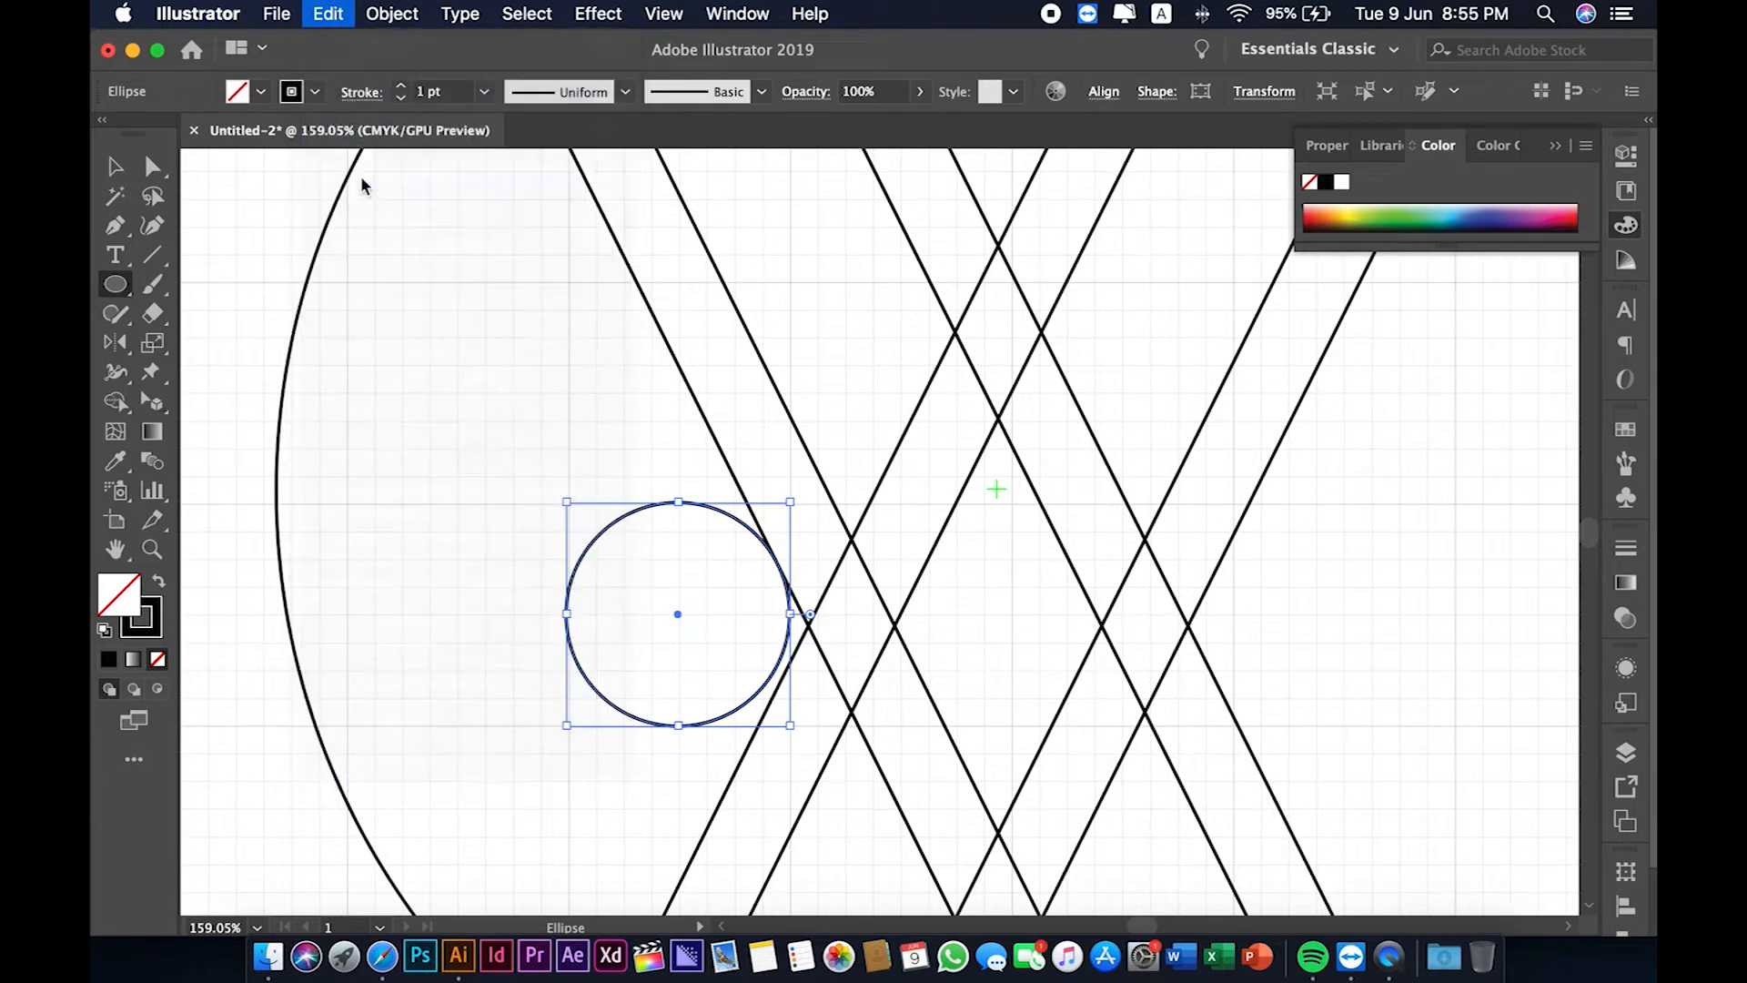
drag(791, 509, 959, 425)
scroll(960, 425, down, 3)
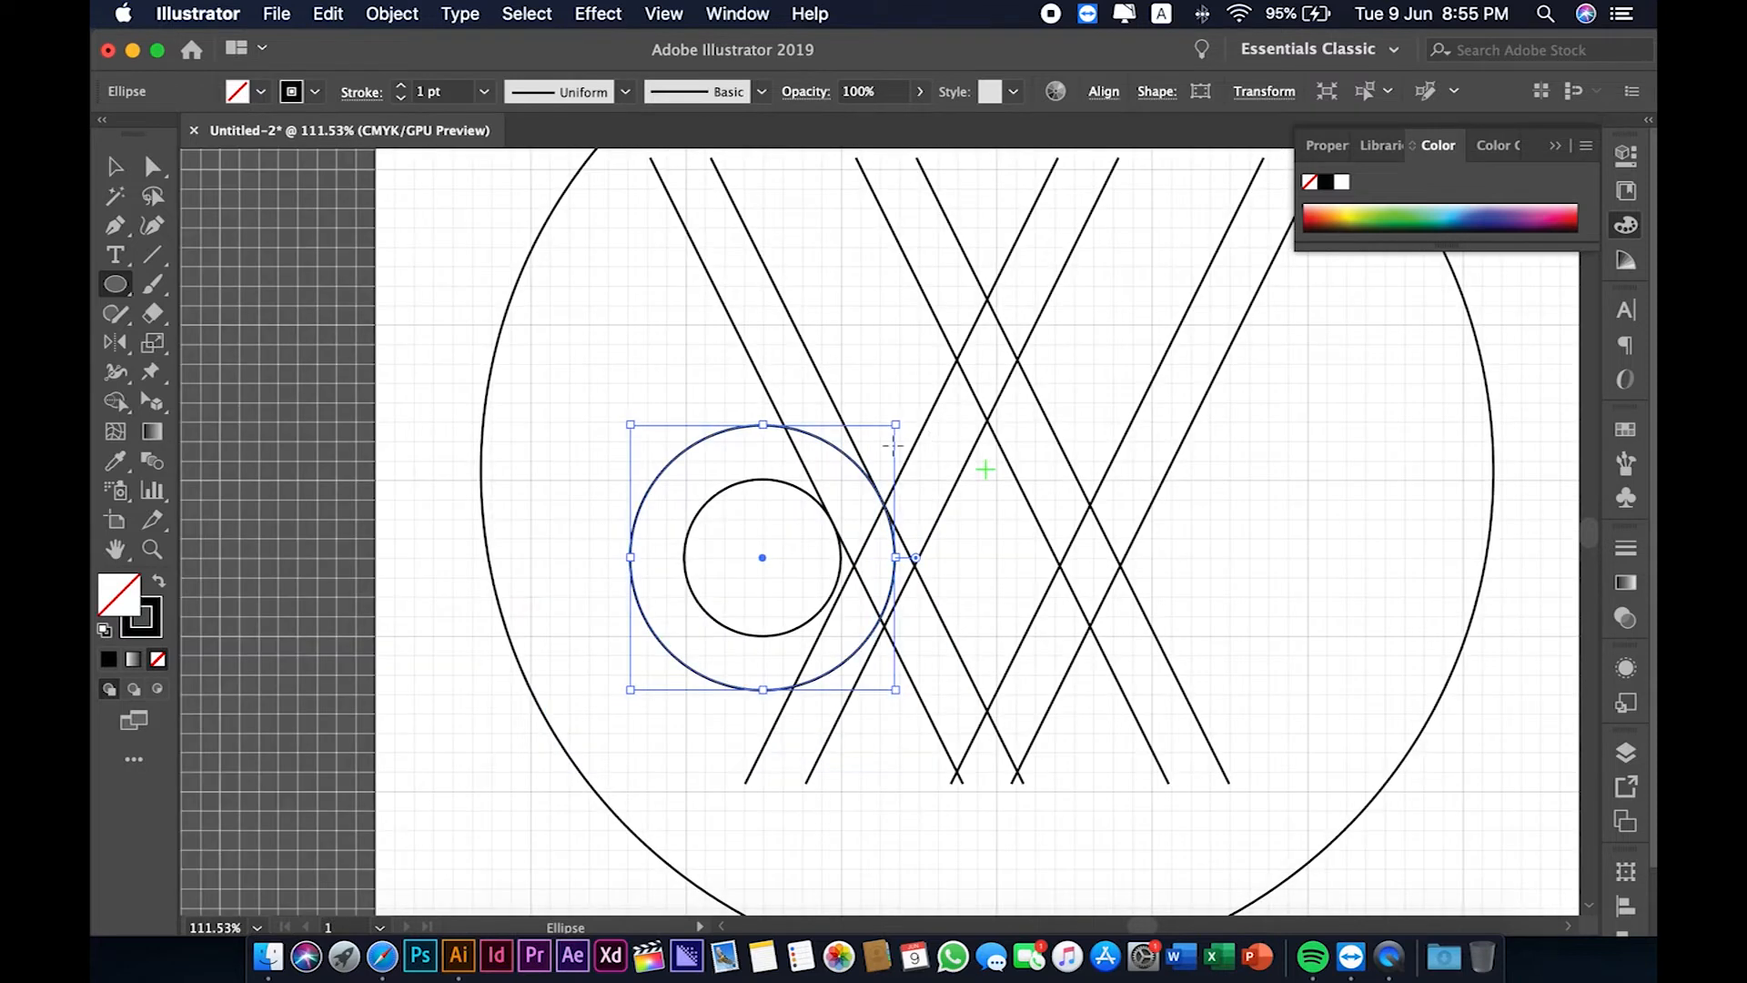
- Select both concentric circles and move them to the upper middle, above the topmost crossing of the slanted lines
key(v)
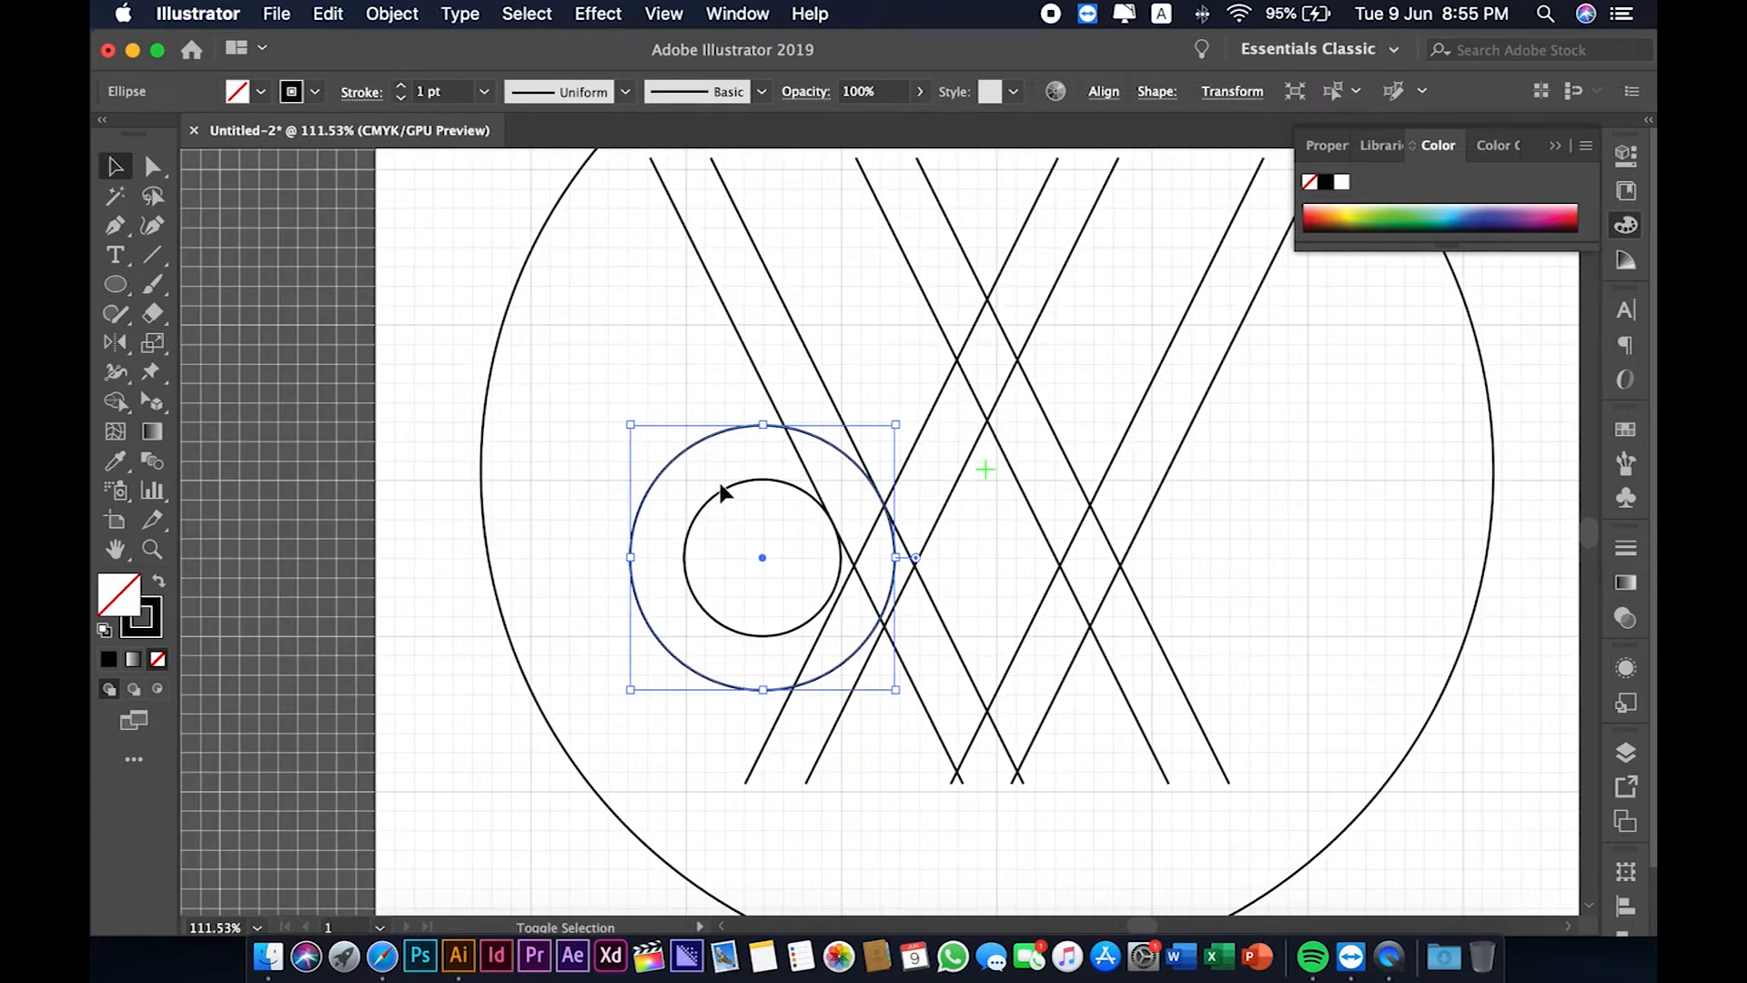
shift+click(719, 485)
scroll(718, 484, right, 5)
scroll(719, 484, up, 2)
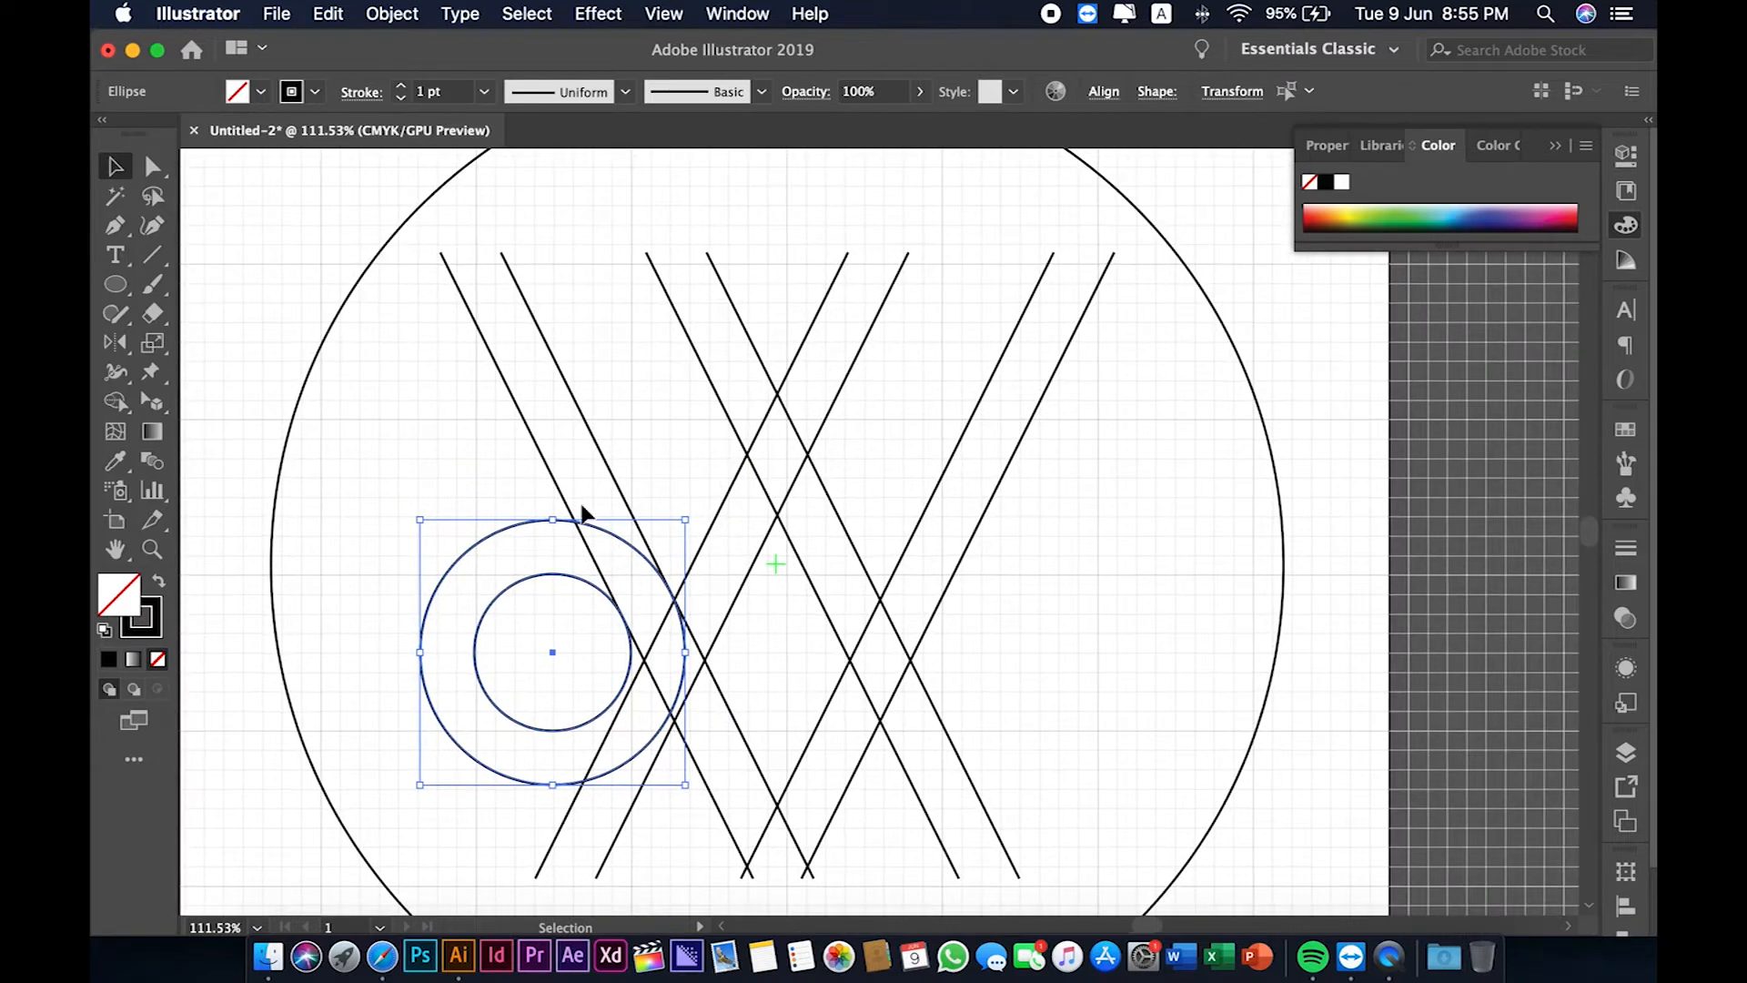
drag(507, 587, 734, 213)
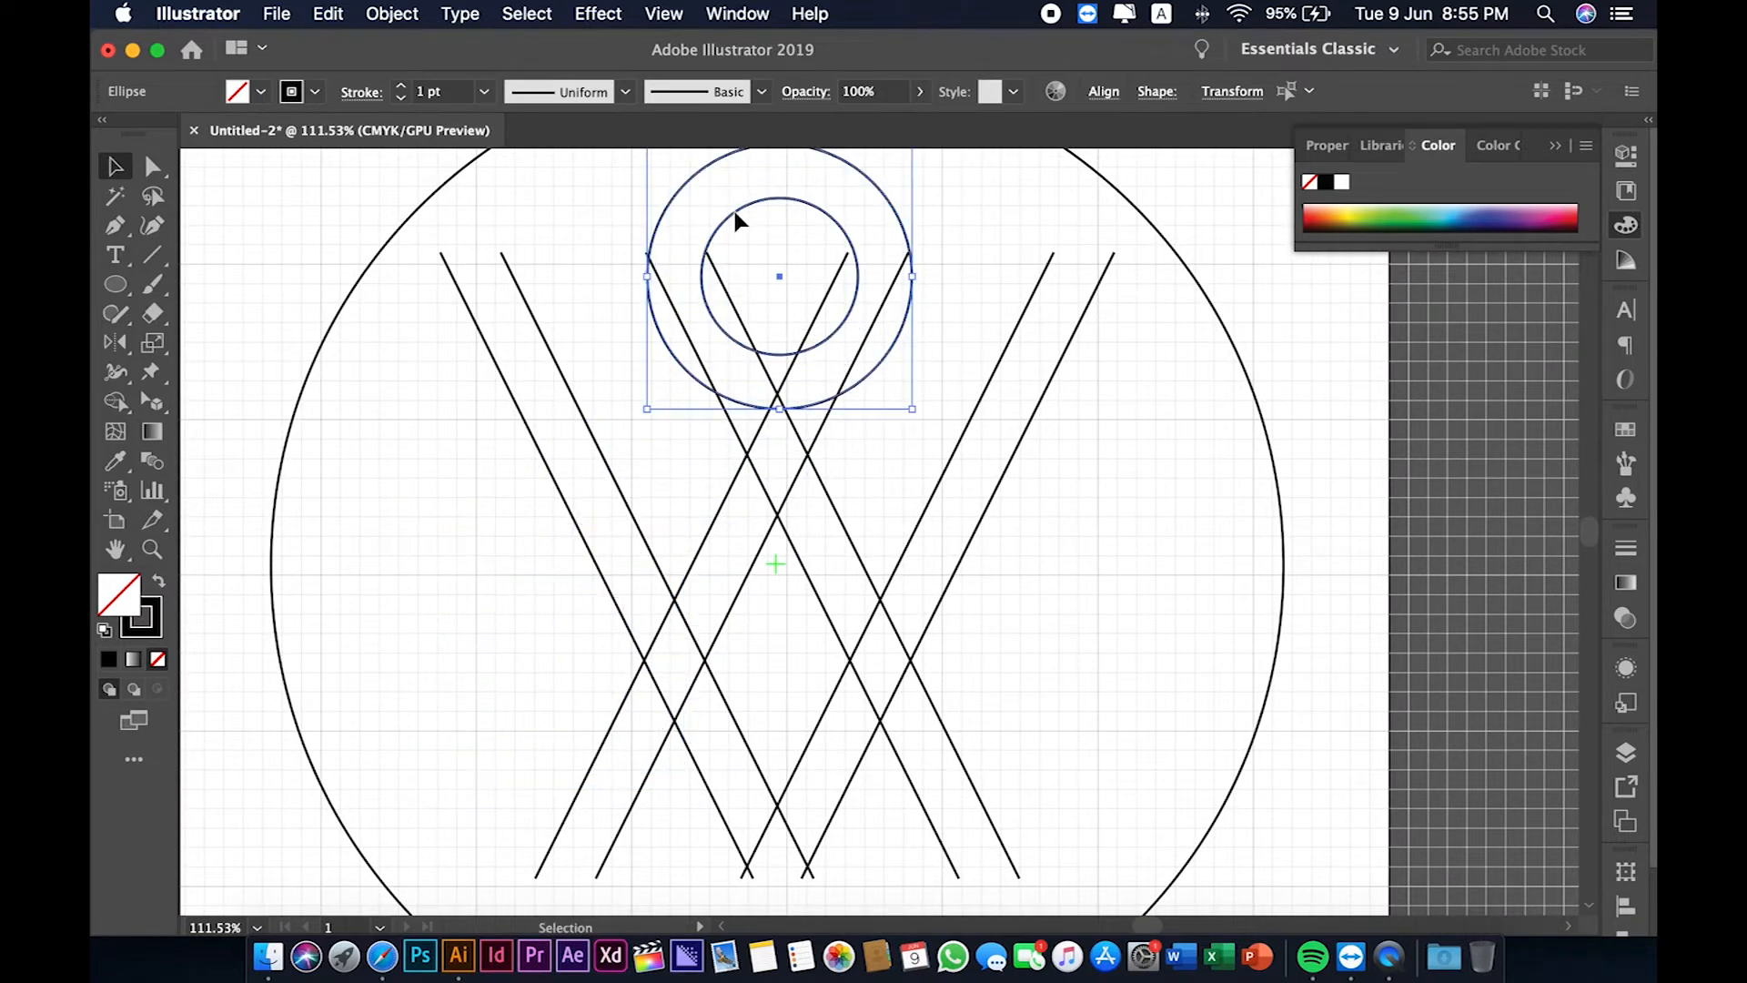
- Nudge the concentric circles up and slightly left so their edges meet the upper ends of the two middle line pairs
key(Up)
key(Up)
key(Up)
key(Up)
key(Up)
key(Up)
key(Up)
key(Up)
key(Up)
key(Up)
key(Up)
key(Up)
key(Up)
key(Up)
key(Up)
key(Up)
key(Up)
key(Up)
key(Up)
key(Up)
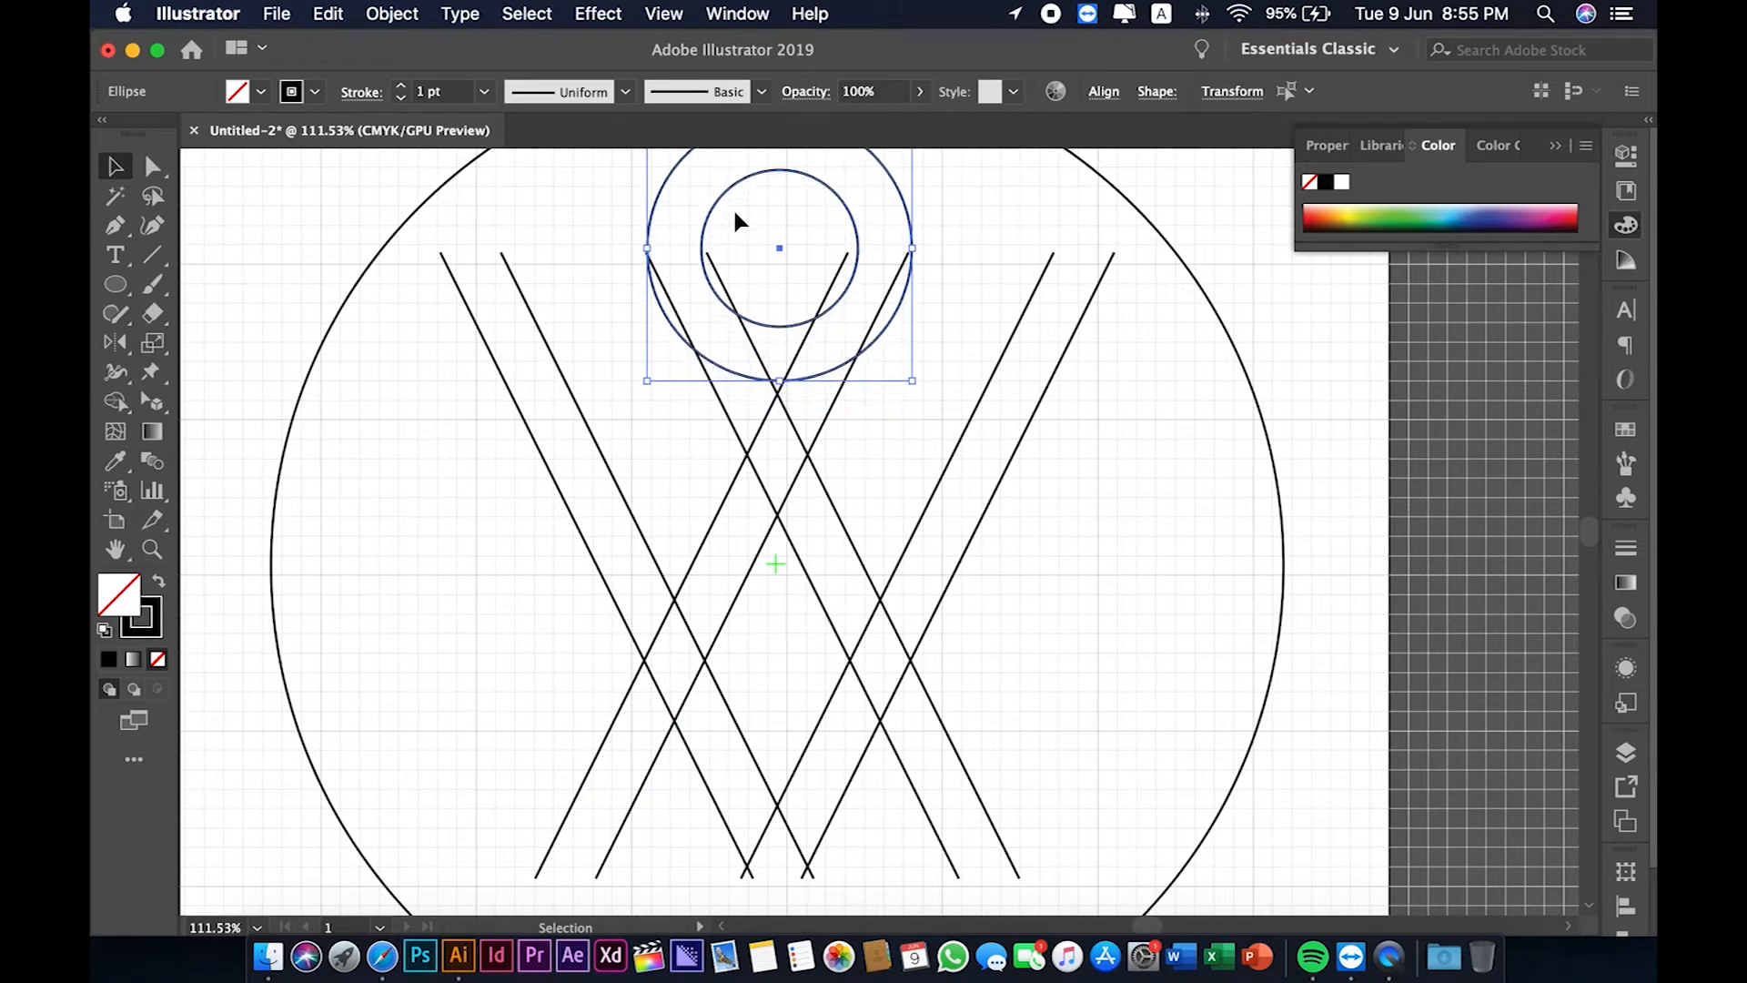
key(Up)
key(Up)
key(Up)
key(Up)
key(Up)
key(Up)
key(Up)
key(Up)
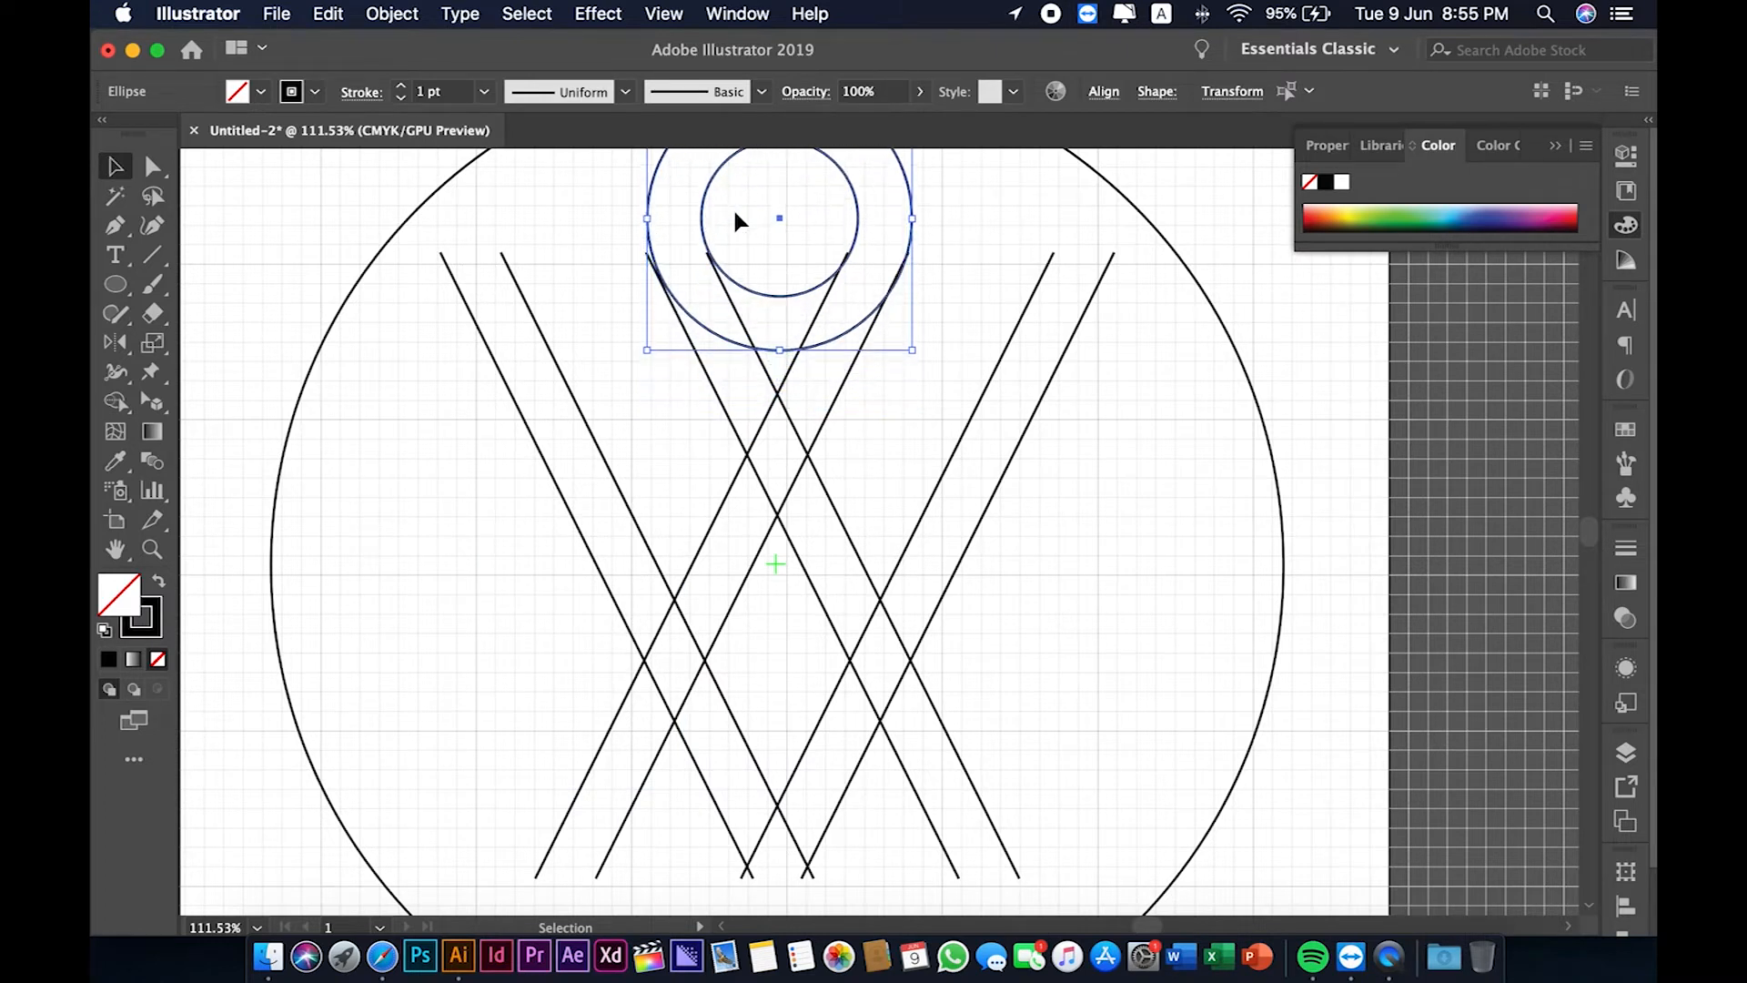
key(Left)
key(Left)
key(Left)
key(Left)
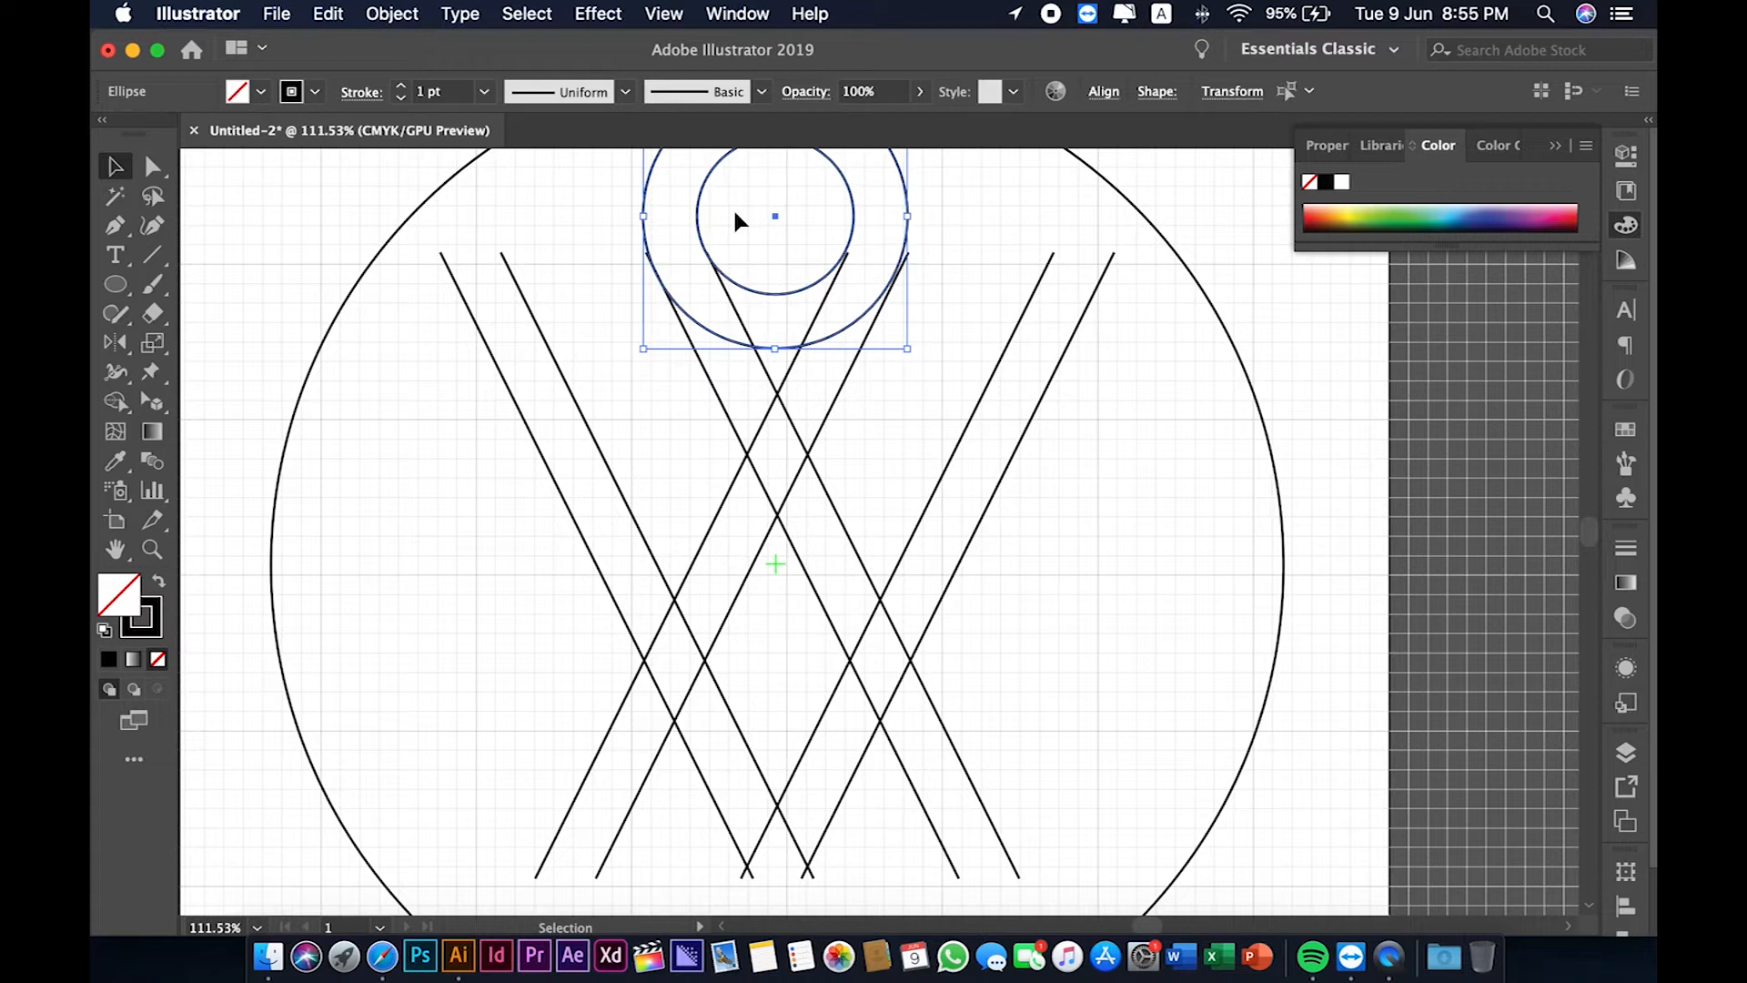
key(Down)
key(Down)
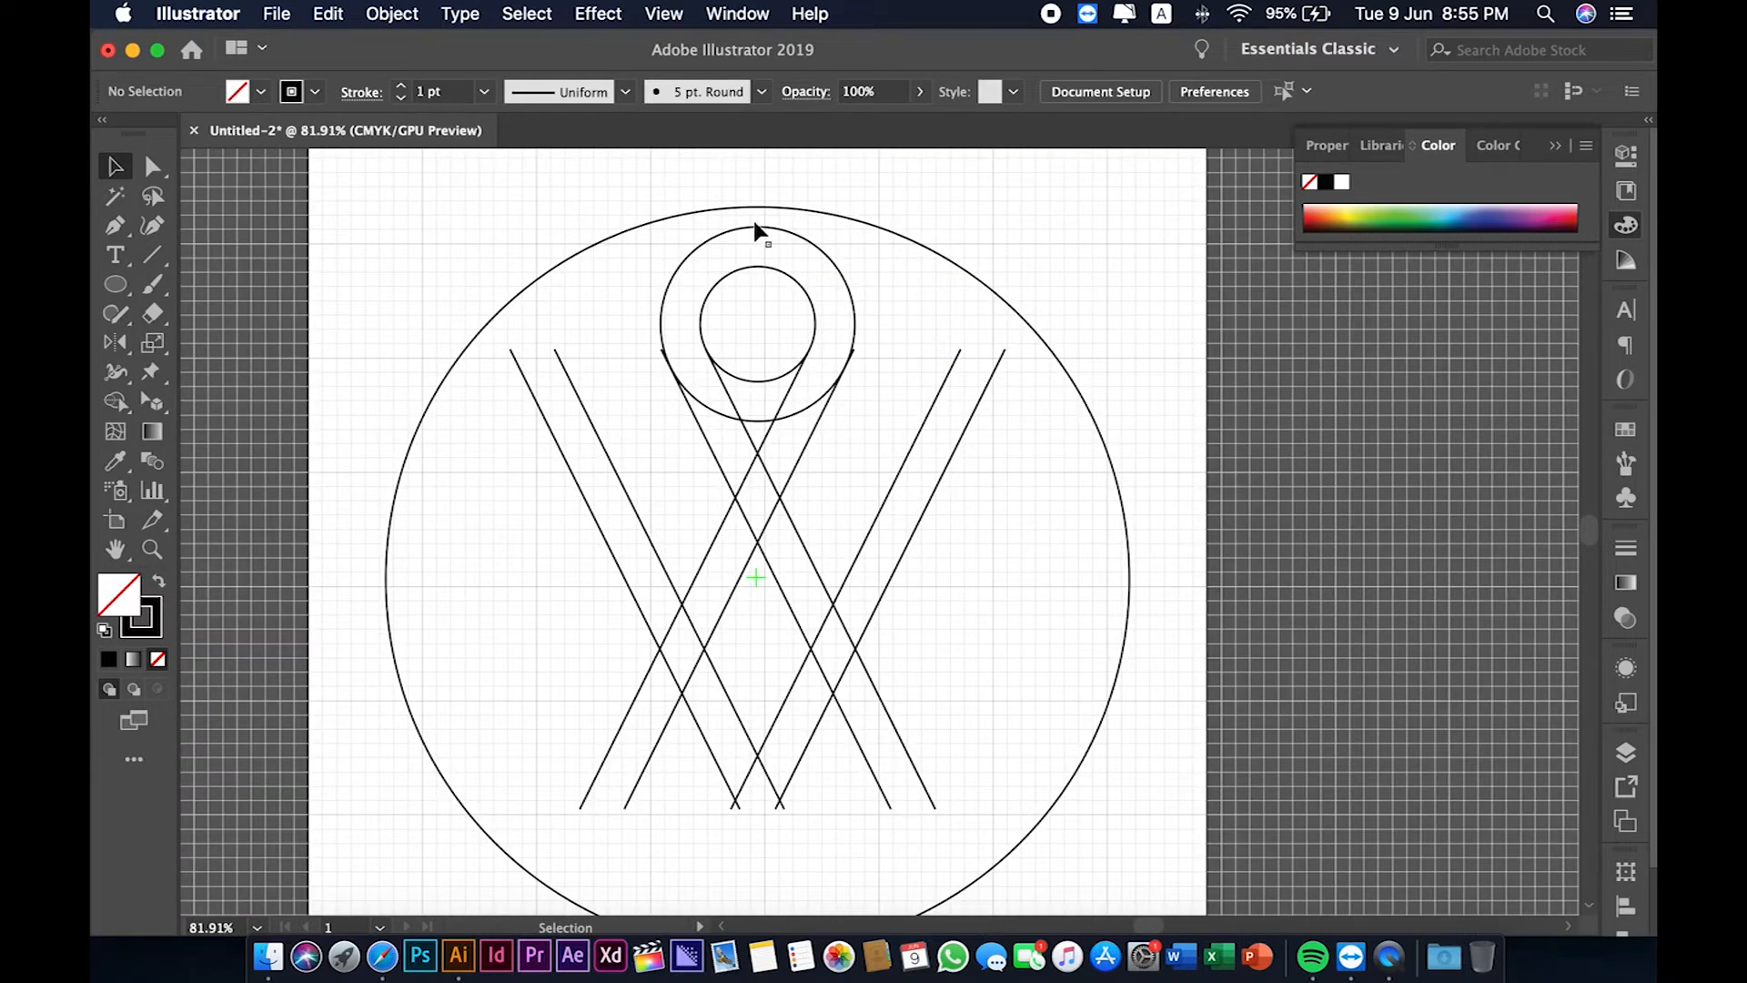
- Draw a straight horizontal line across the large circle, just below the upper ends of the slanted lines
click(147, 260)
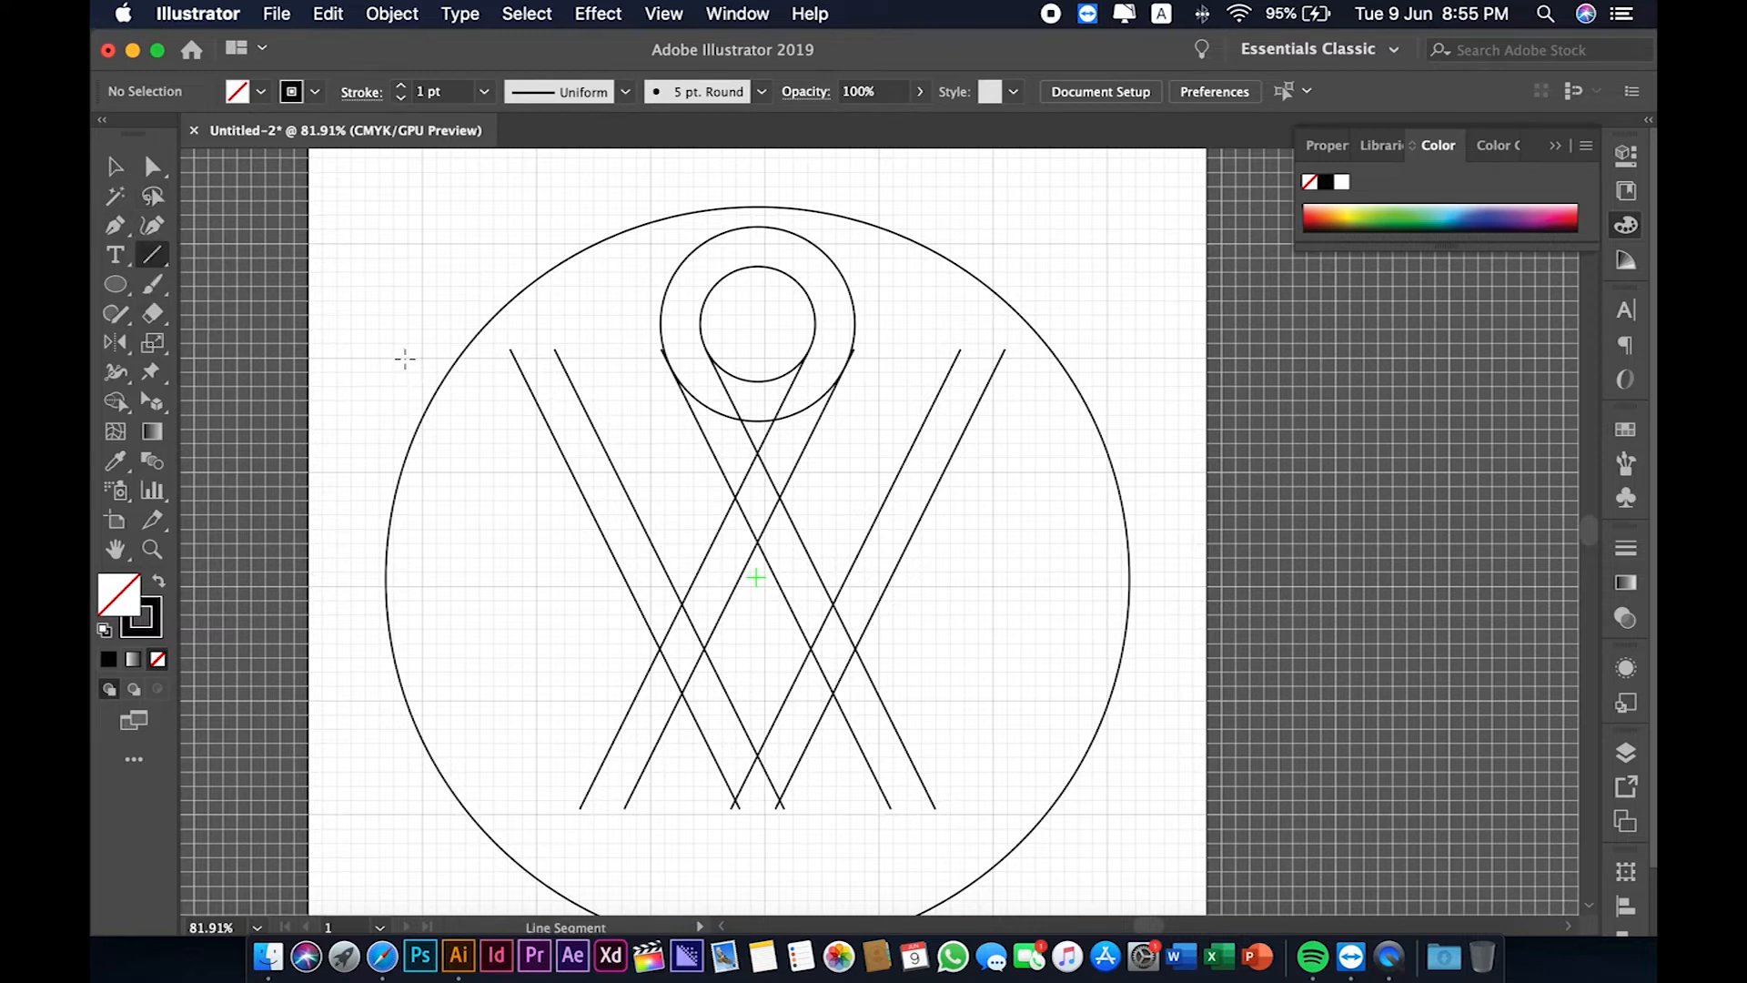
drag(401, 356, 1151, 376)
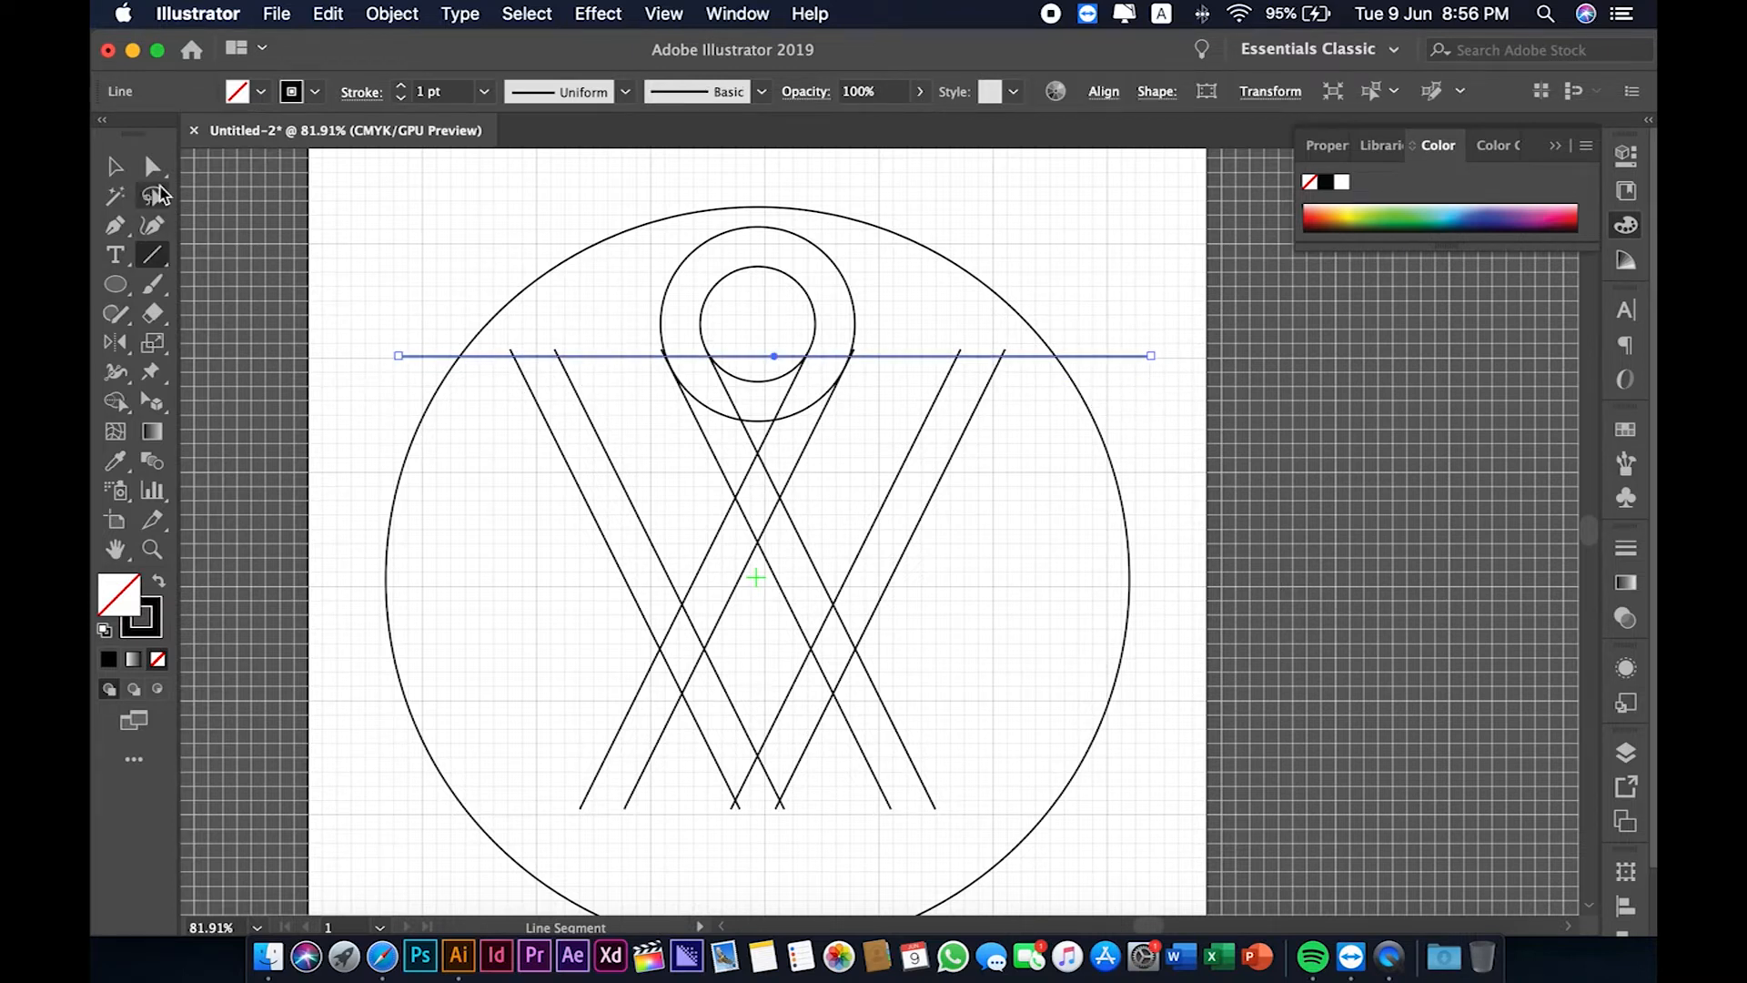
click(115, 166)
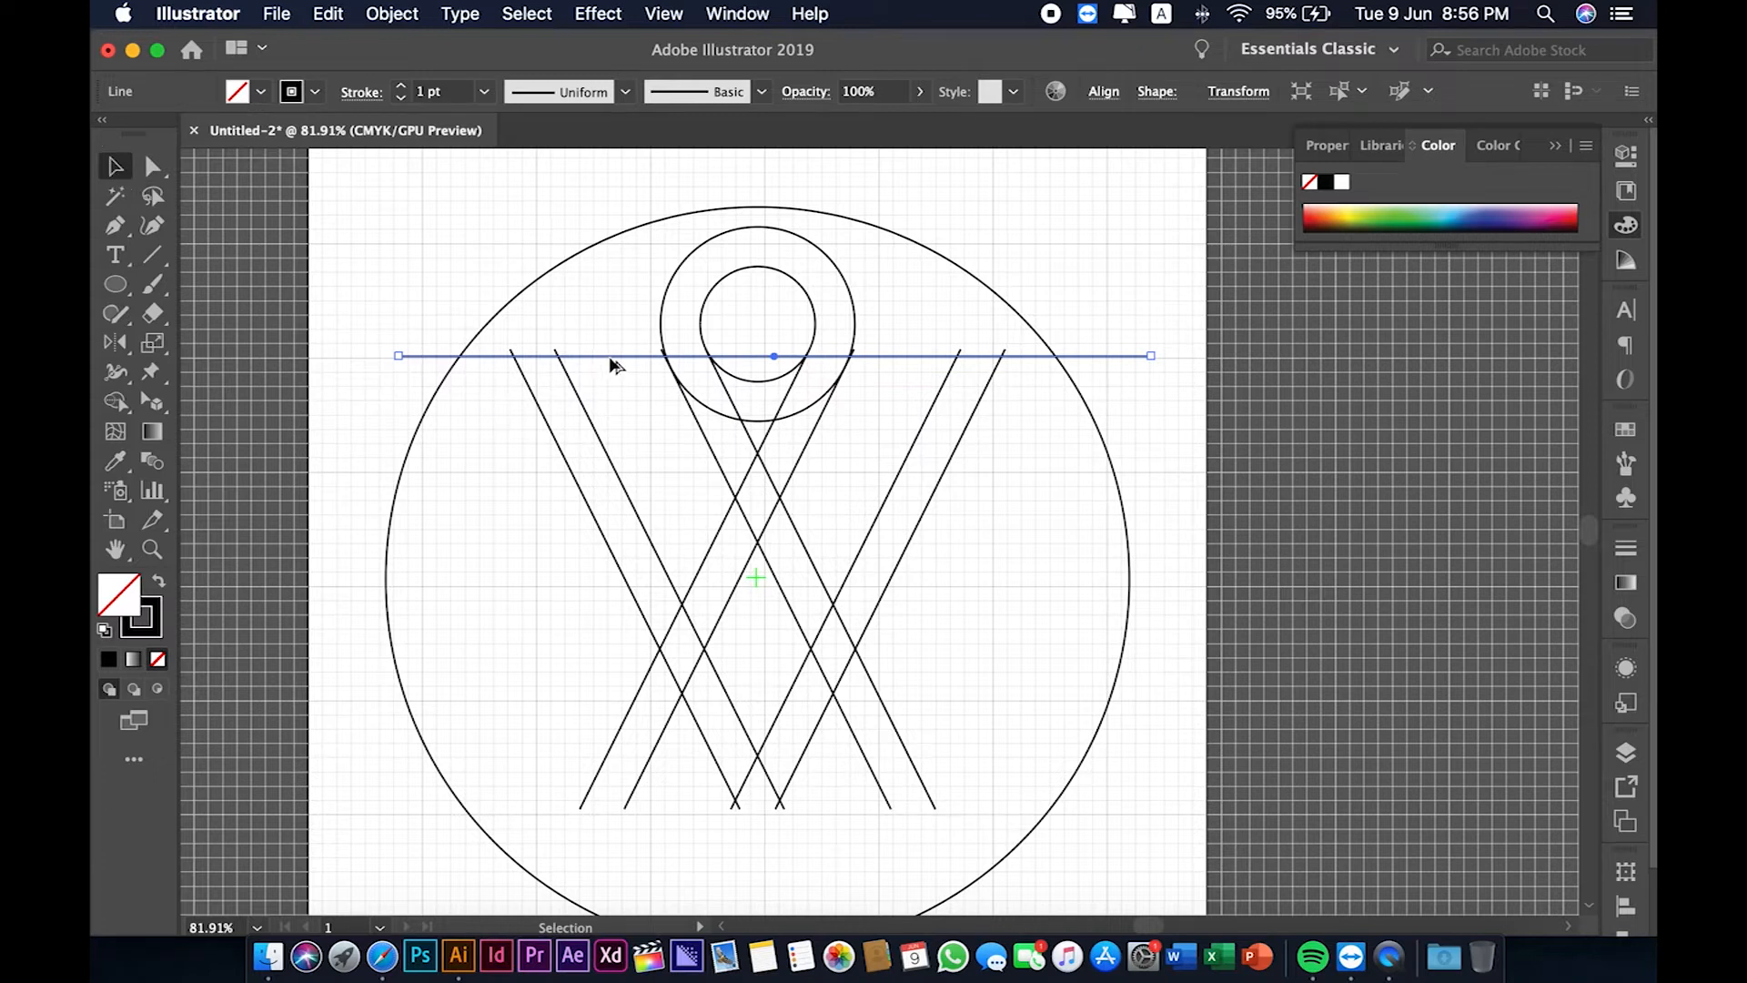
- Move the horizontal line down onto the lower row of crossings between the slanted lines and nudge it into alignment
drag(611, 360, 628, 702)
scroll(628, 702, up, 10)
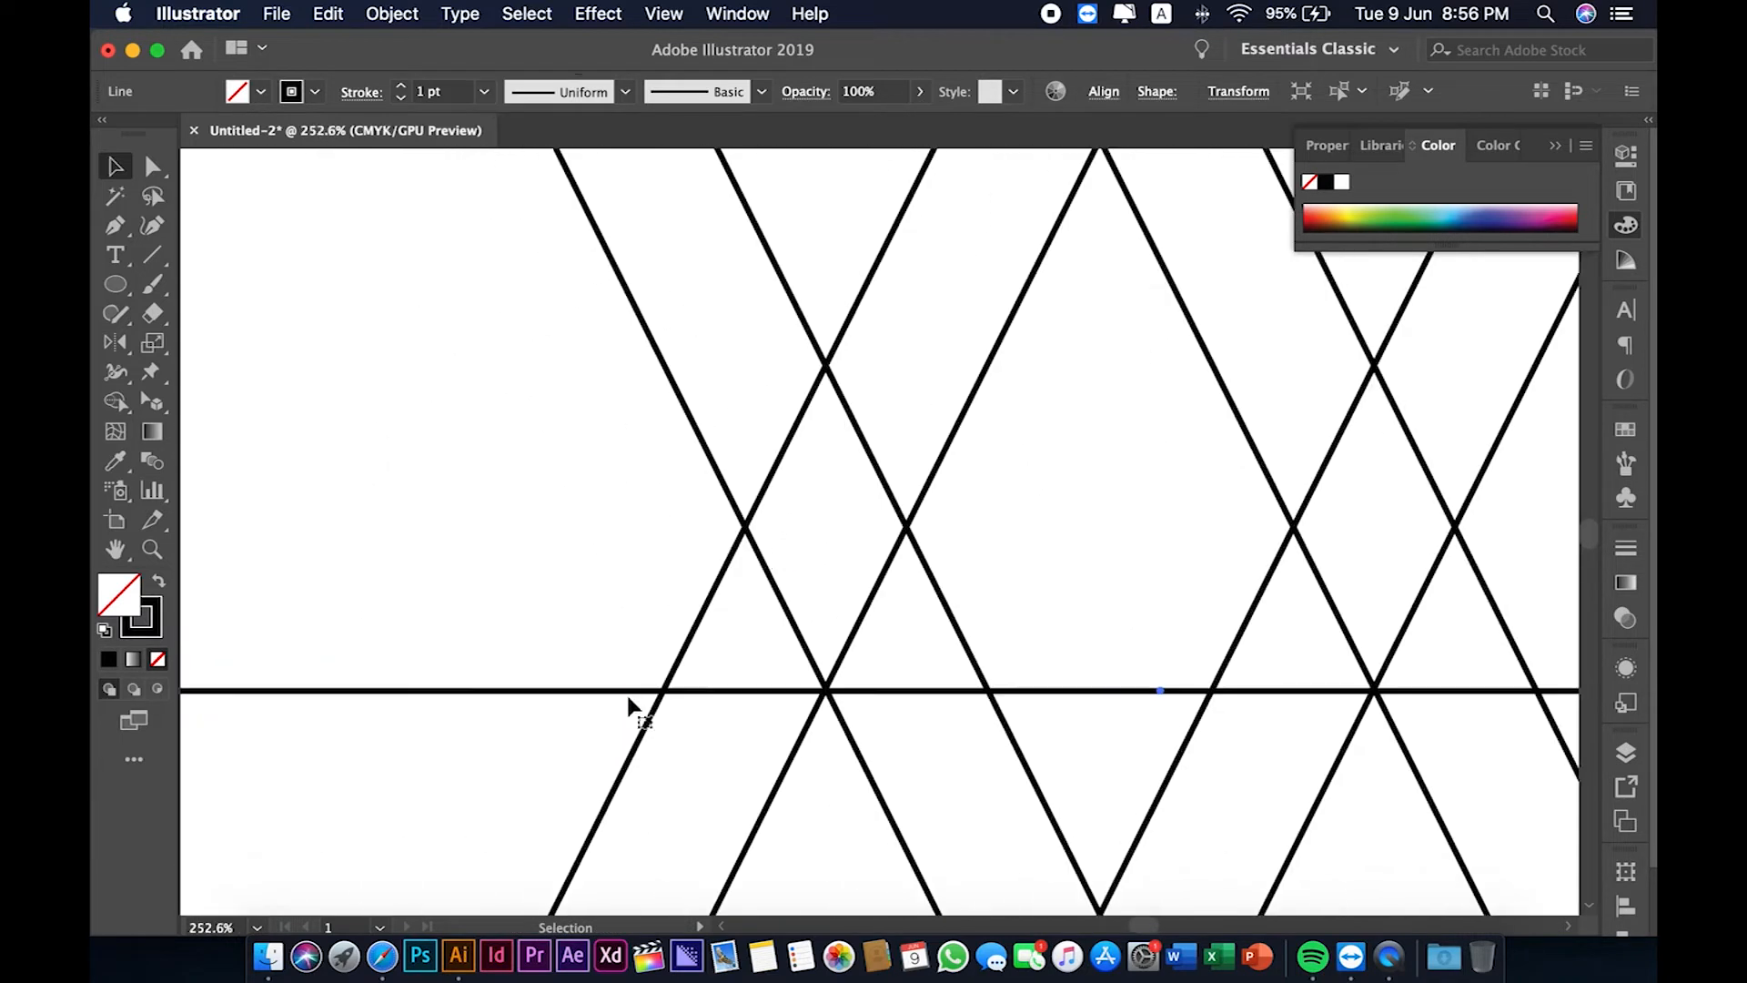
click(627, 694)
drag(626, 698, 628, 697)
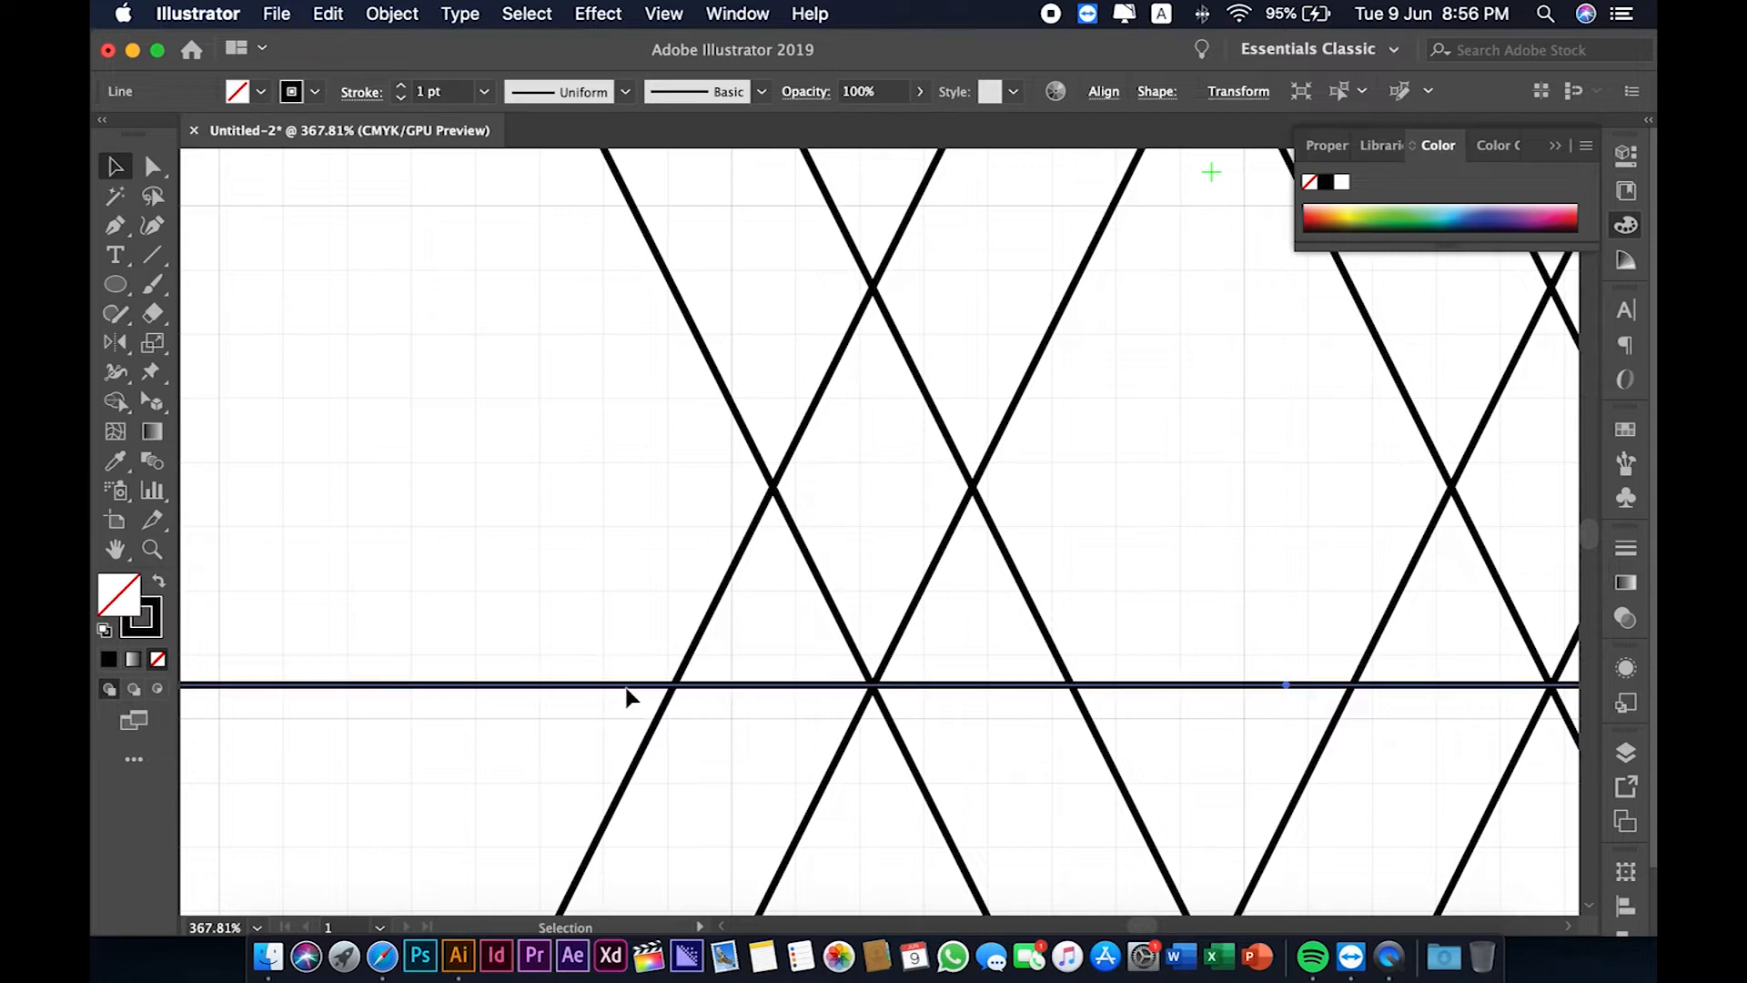
key(Down)
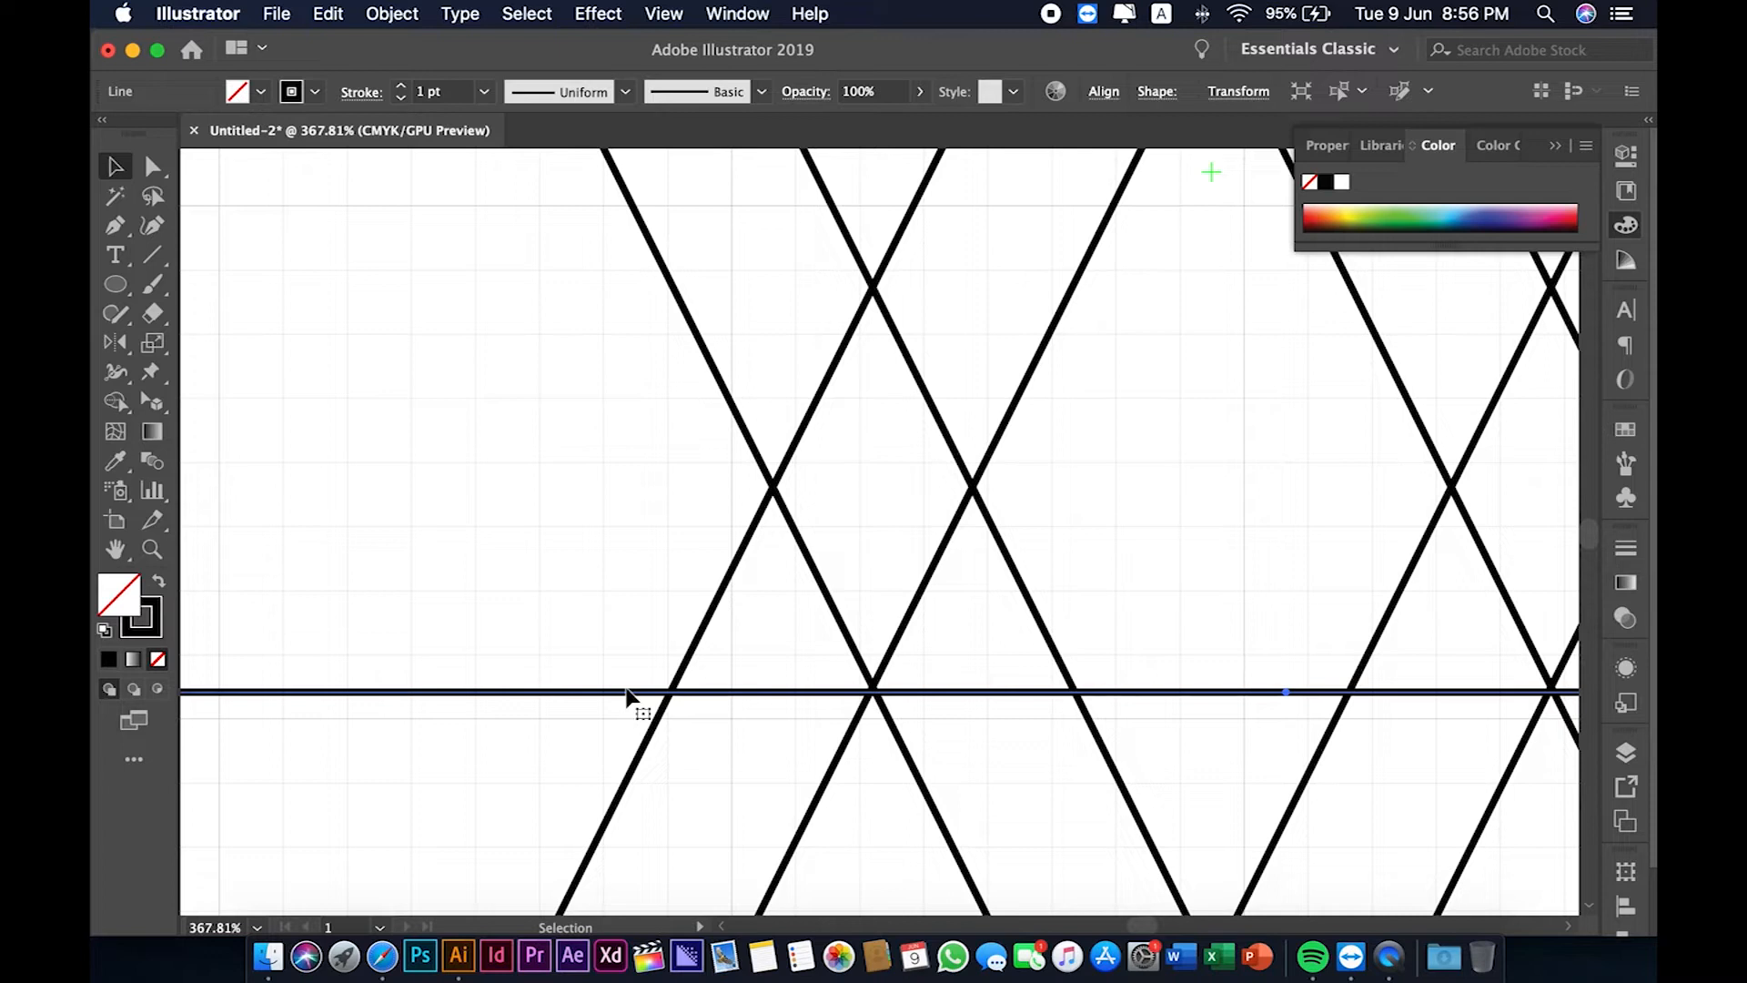
- Switch to outline view at the lower crossing of the slanted lines to check the horizontal line's alignment
scroll(947, 705, up, 10)
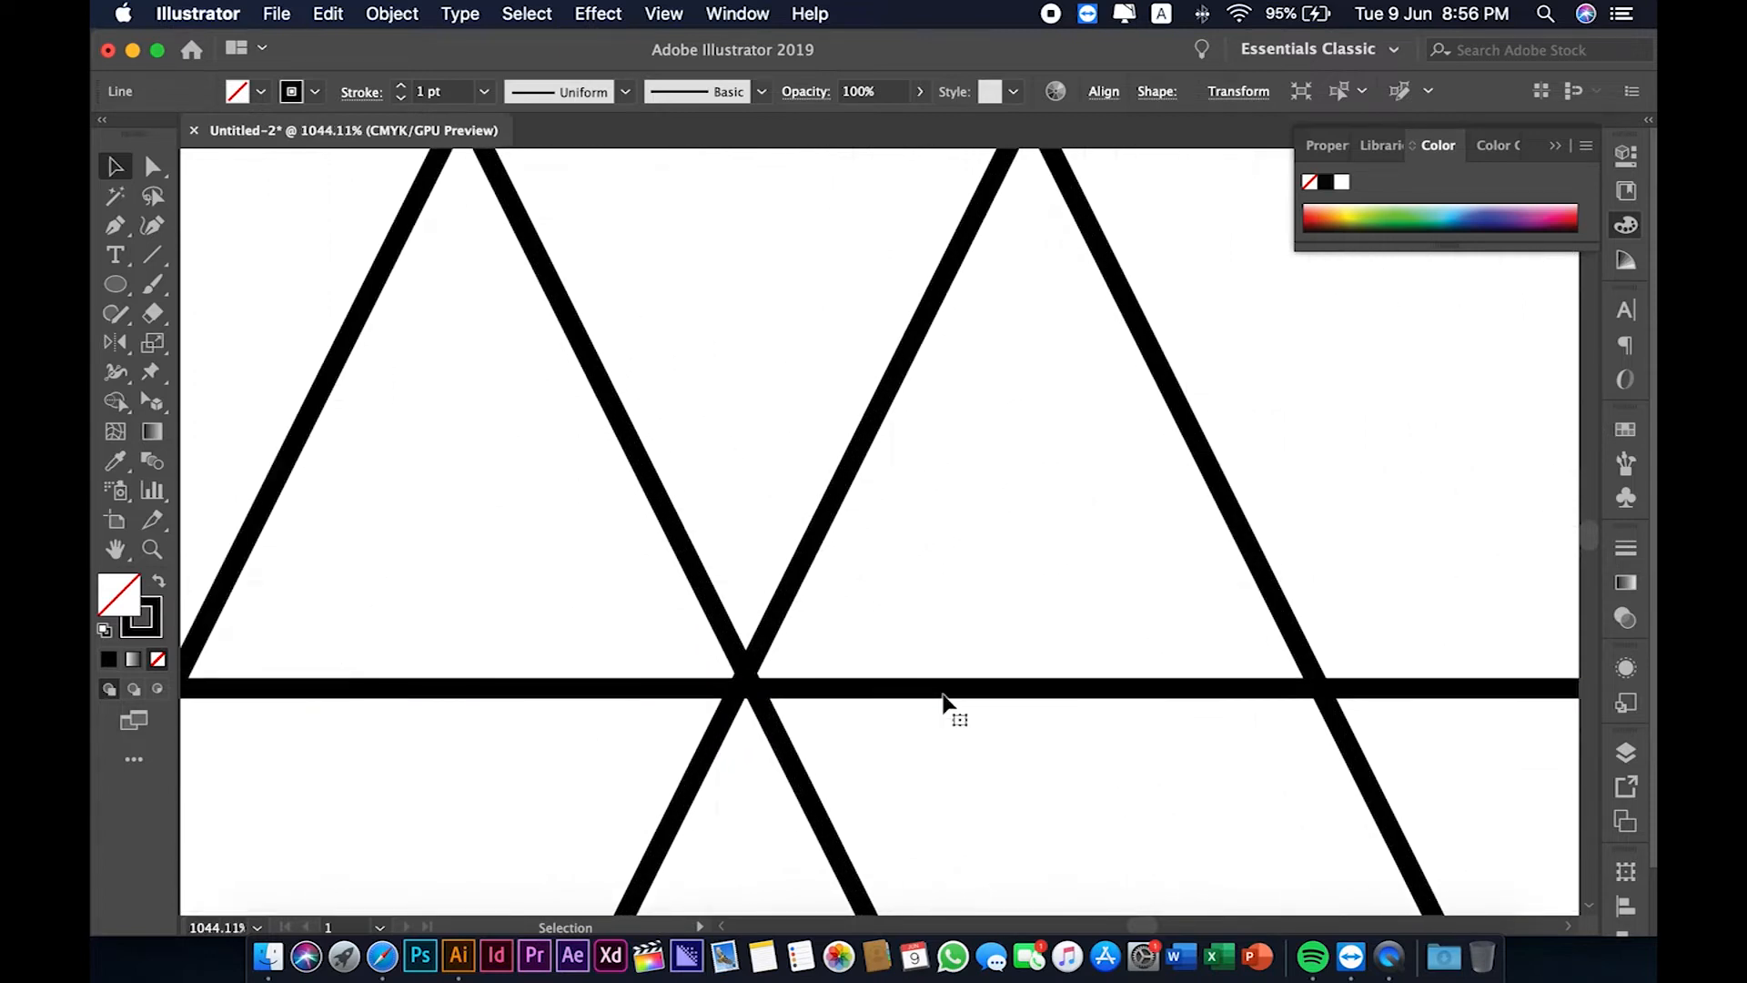
scroll(706, 670, left, 4)
key(super+t)
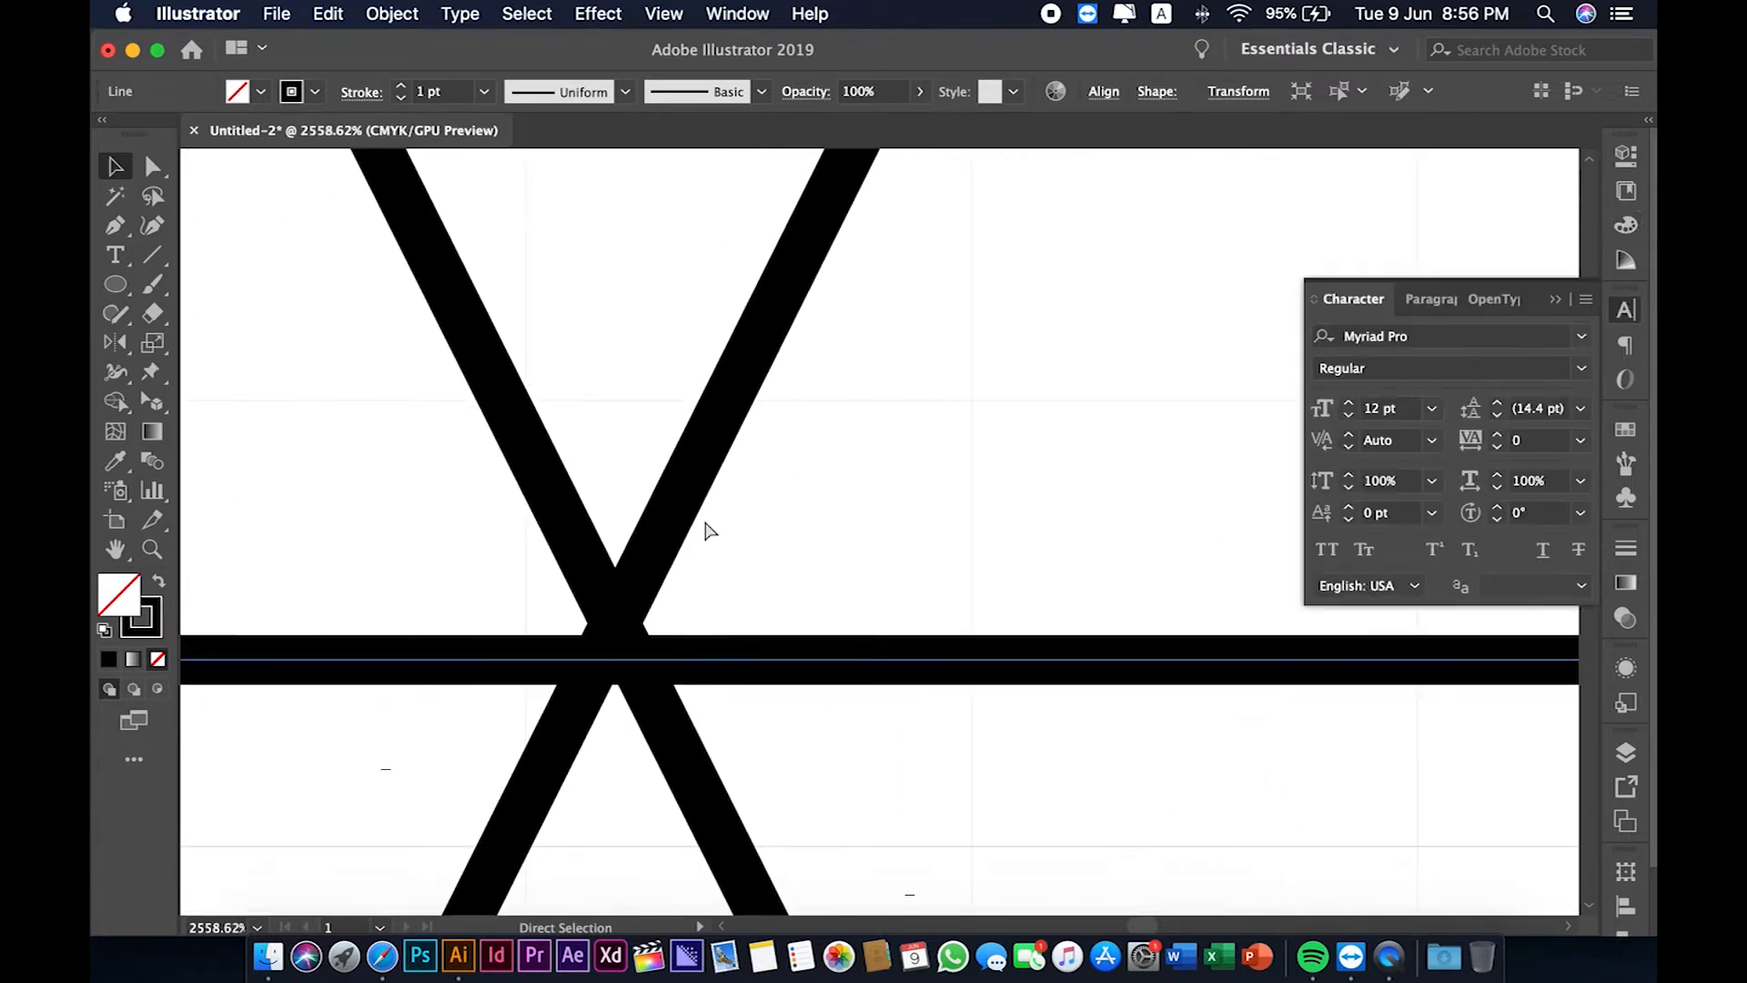
key(super+y)
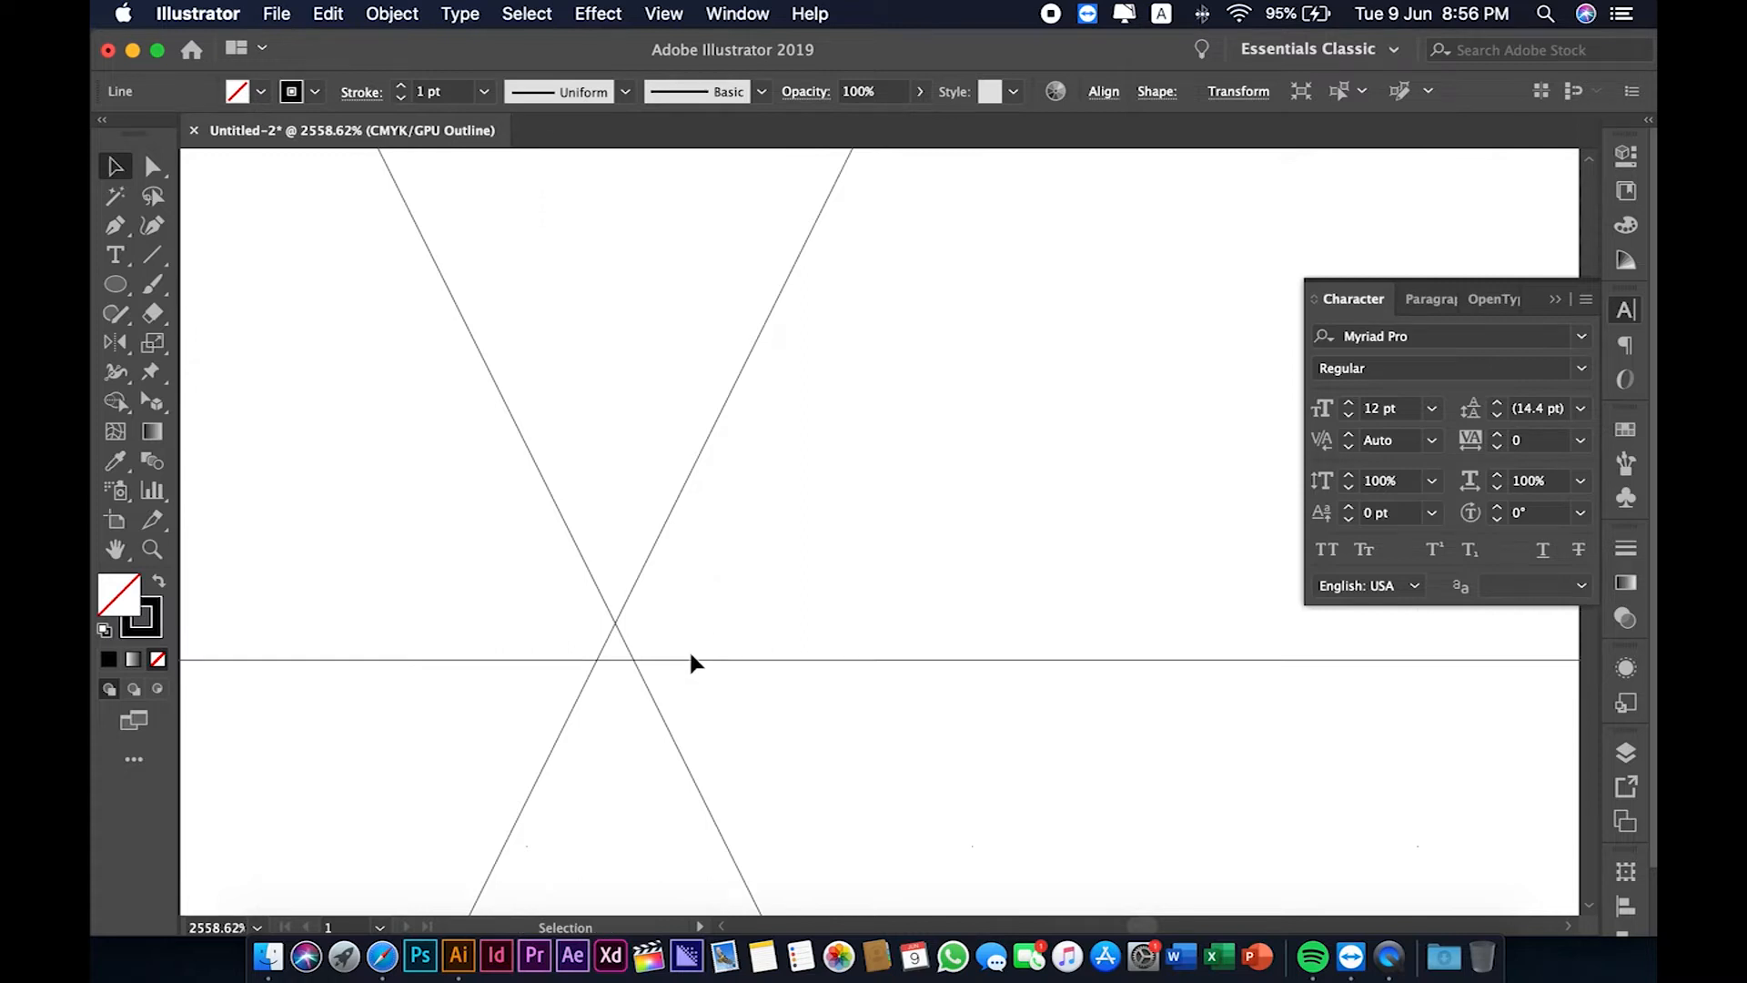
- Move the lower horizontal line up so it passes exactly through the crossing of the slanted lines
drag(693, 659, 692, 624)
alt+scroll(689, 621, down, 6)
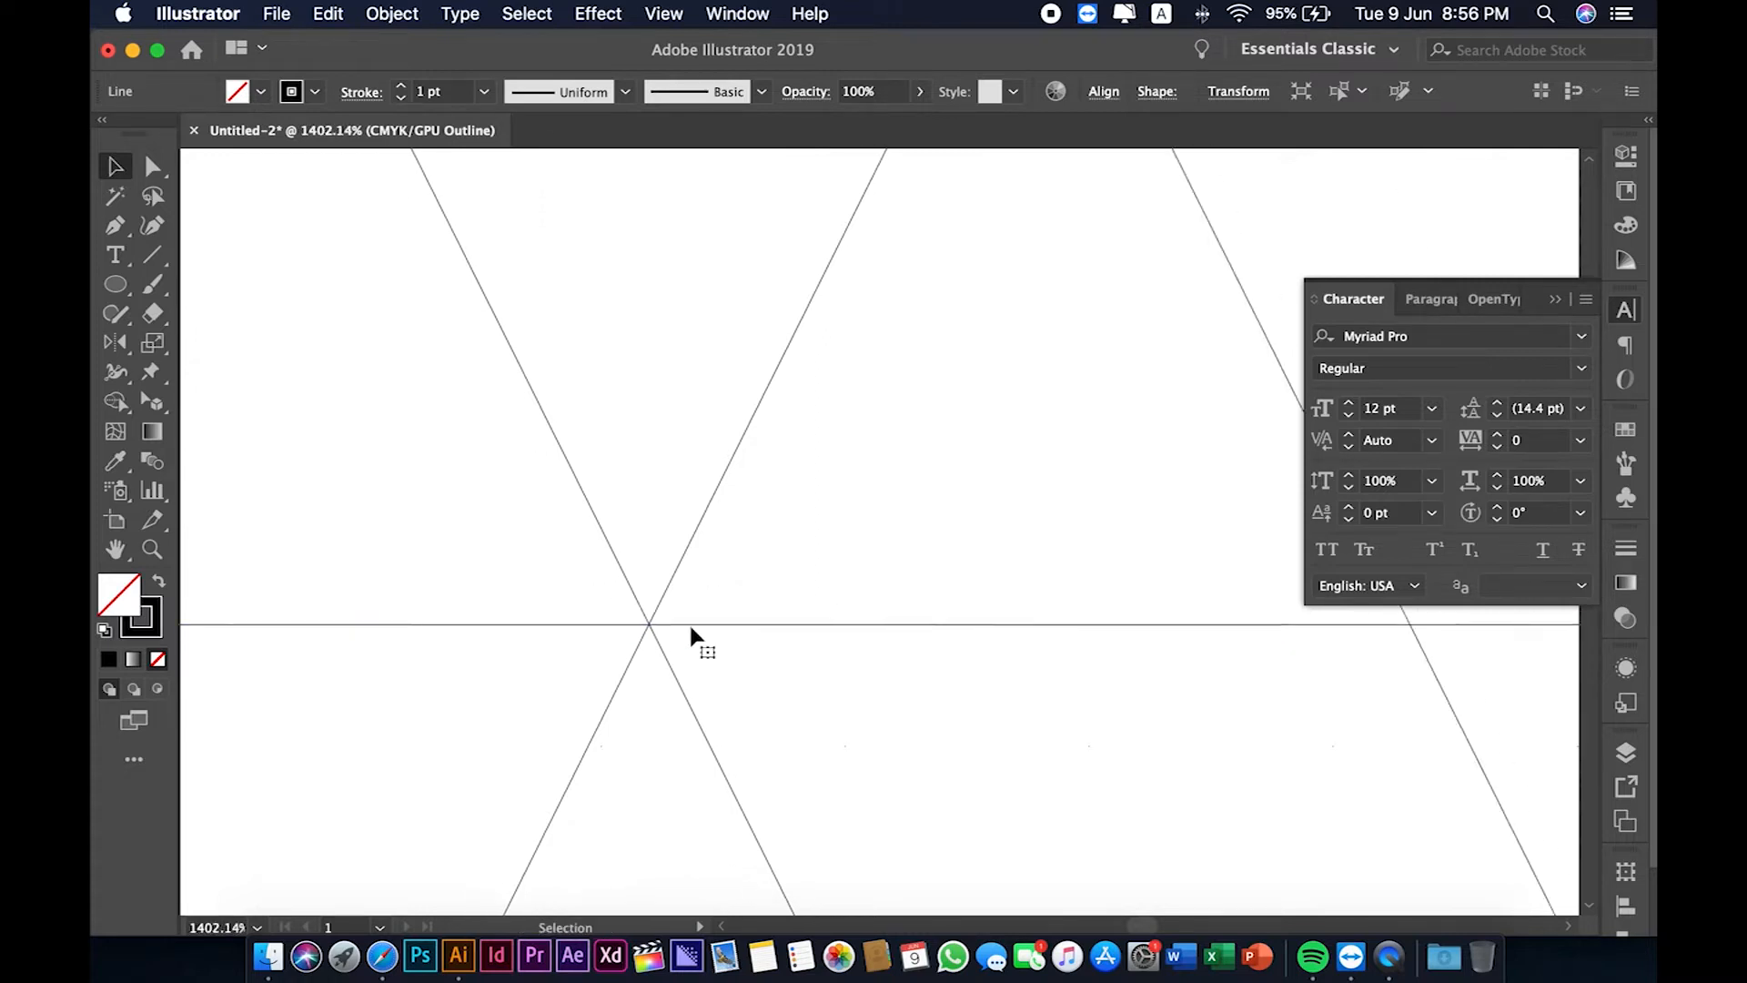
alt+scroll(689, 621, down, 4)
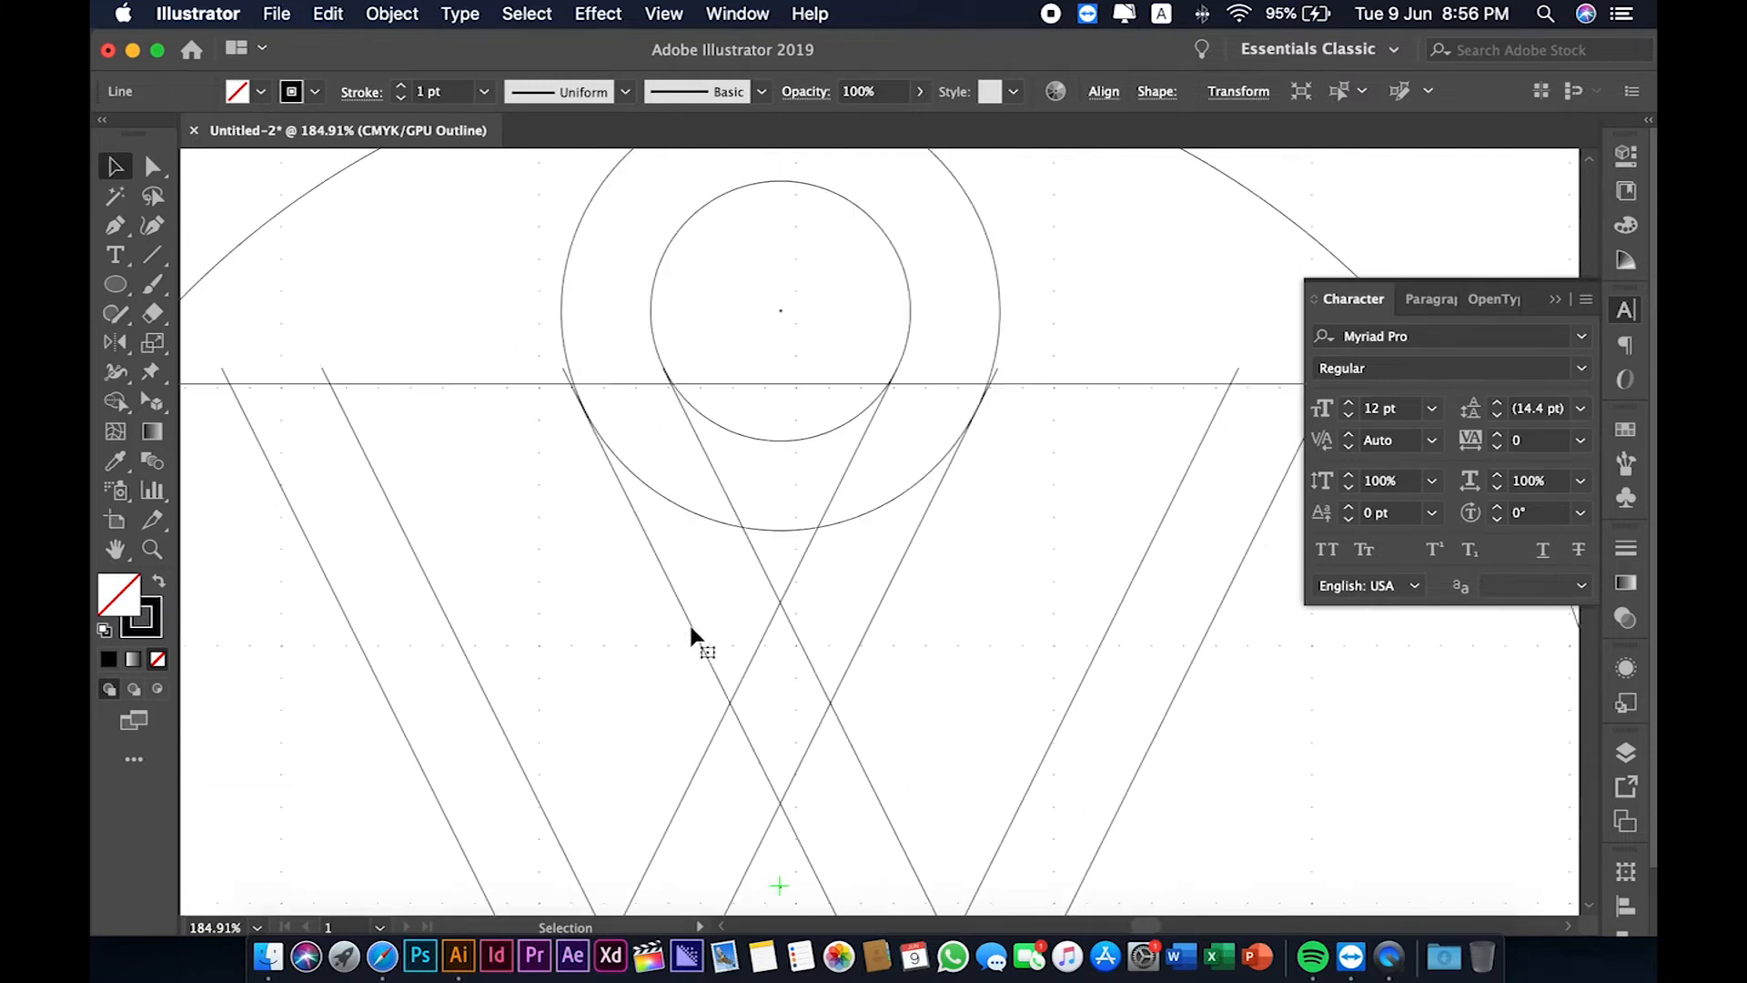
- Nudge the two concentric circles until their edges meet the middle slanted lines evenly on both sides
alt+scroll(696, 387, up, 1)
alt+scroll(696, 388, up, 5)
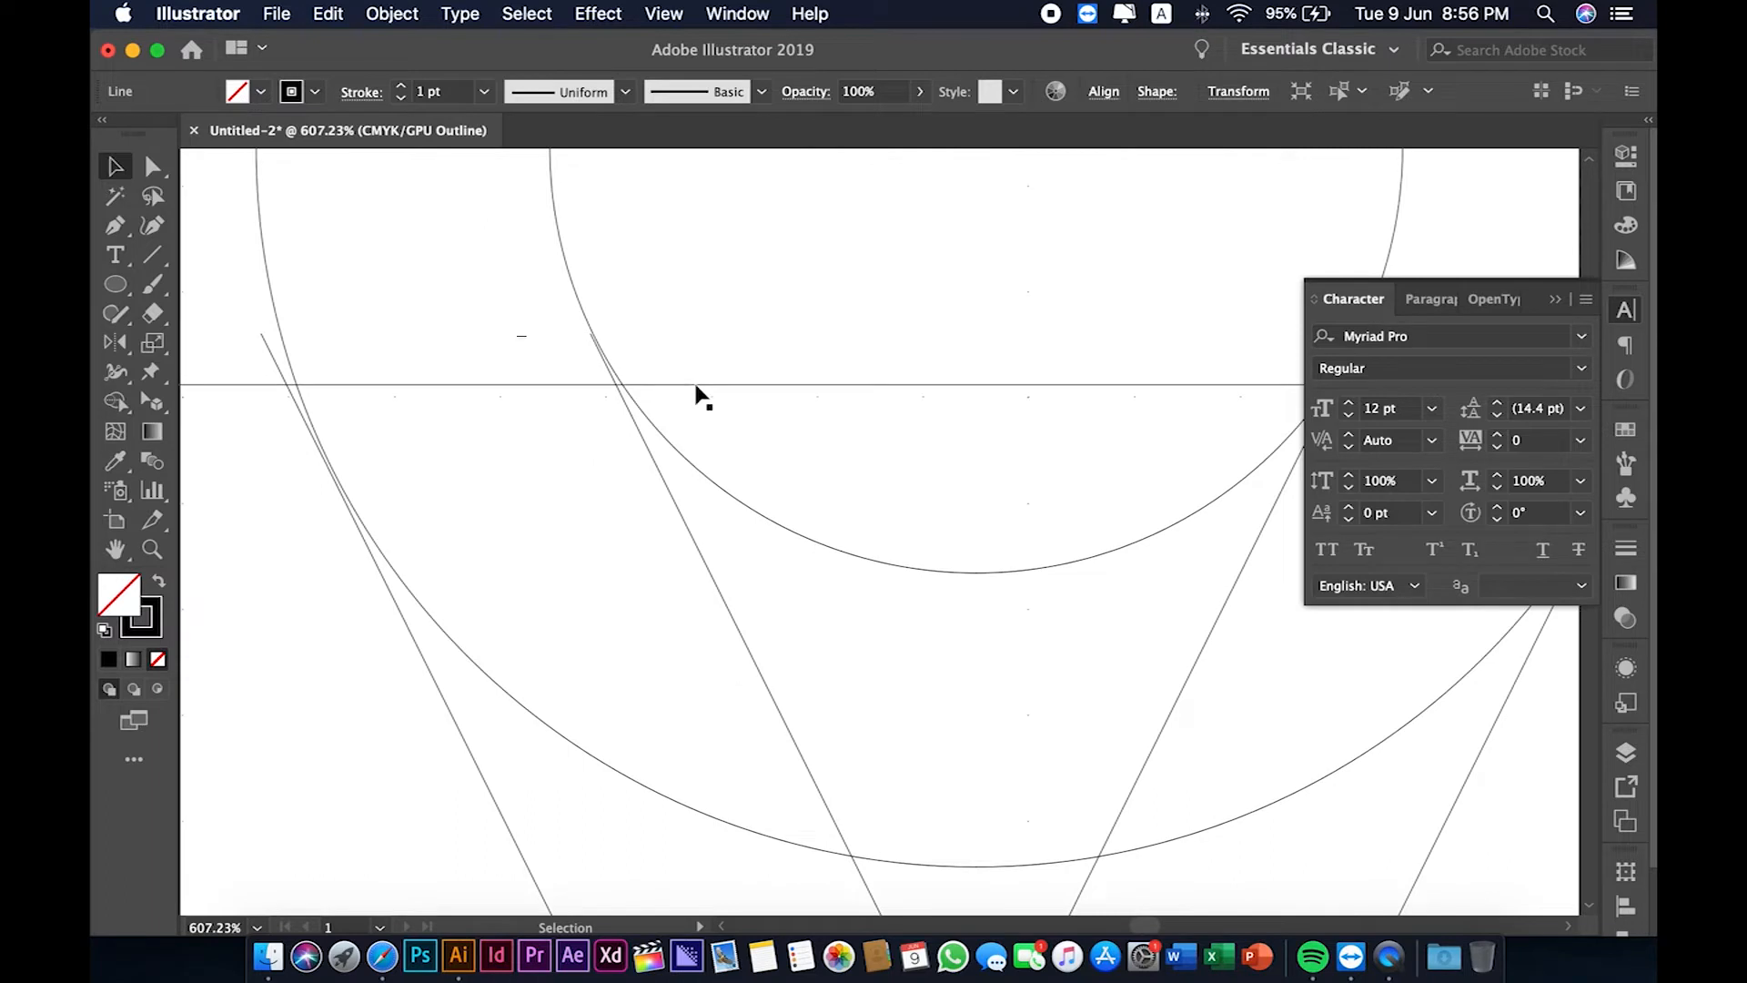
click(697, 461)
click(562, 739)
alt+scroll(561, 739, up, 4)
scroll(455, 548, up, 3)
scroll(455, 547, left, 4)
drag(460, 527, 452, 528)
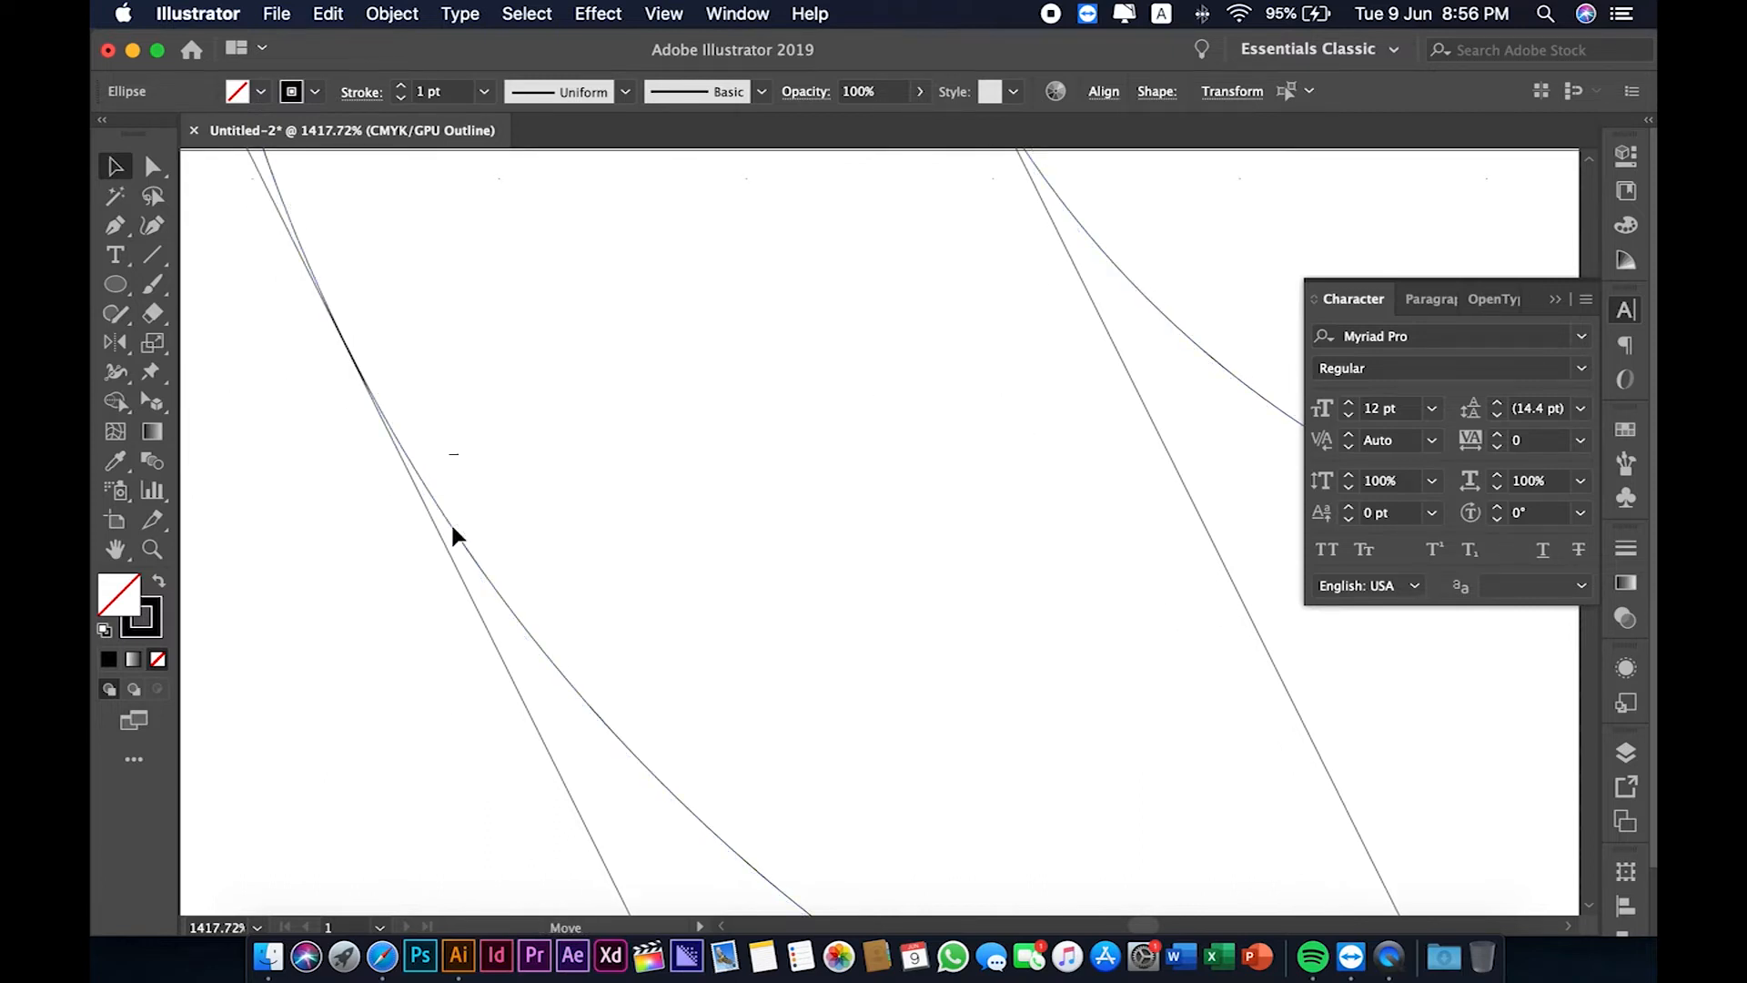
scroll(649, 594, right, 6)
scroll(650, 593, down, 1)
scroll(650, 597, down, 3)
scroll(712, 587, up, 1)
key(Right)
drag(751, 601, 751, 606)
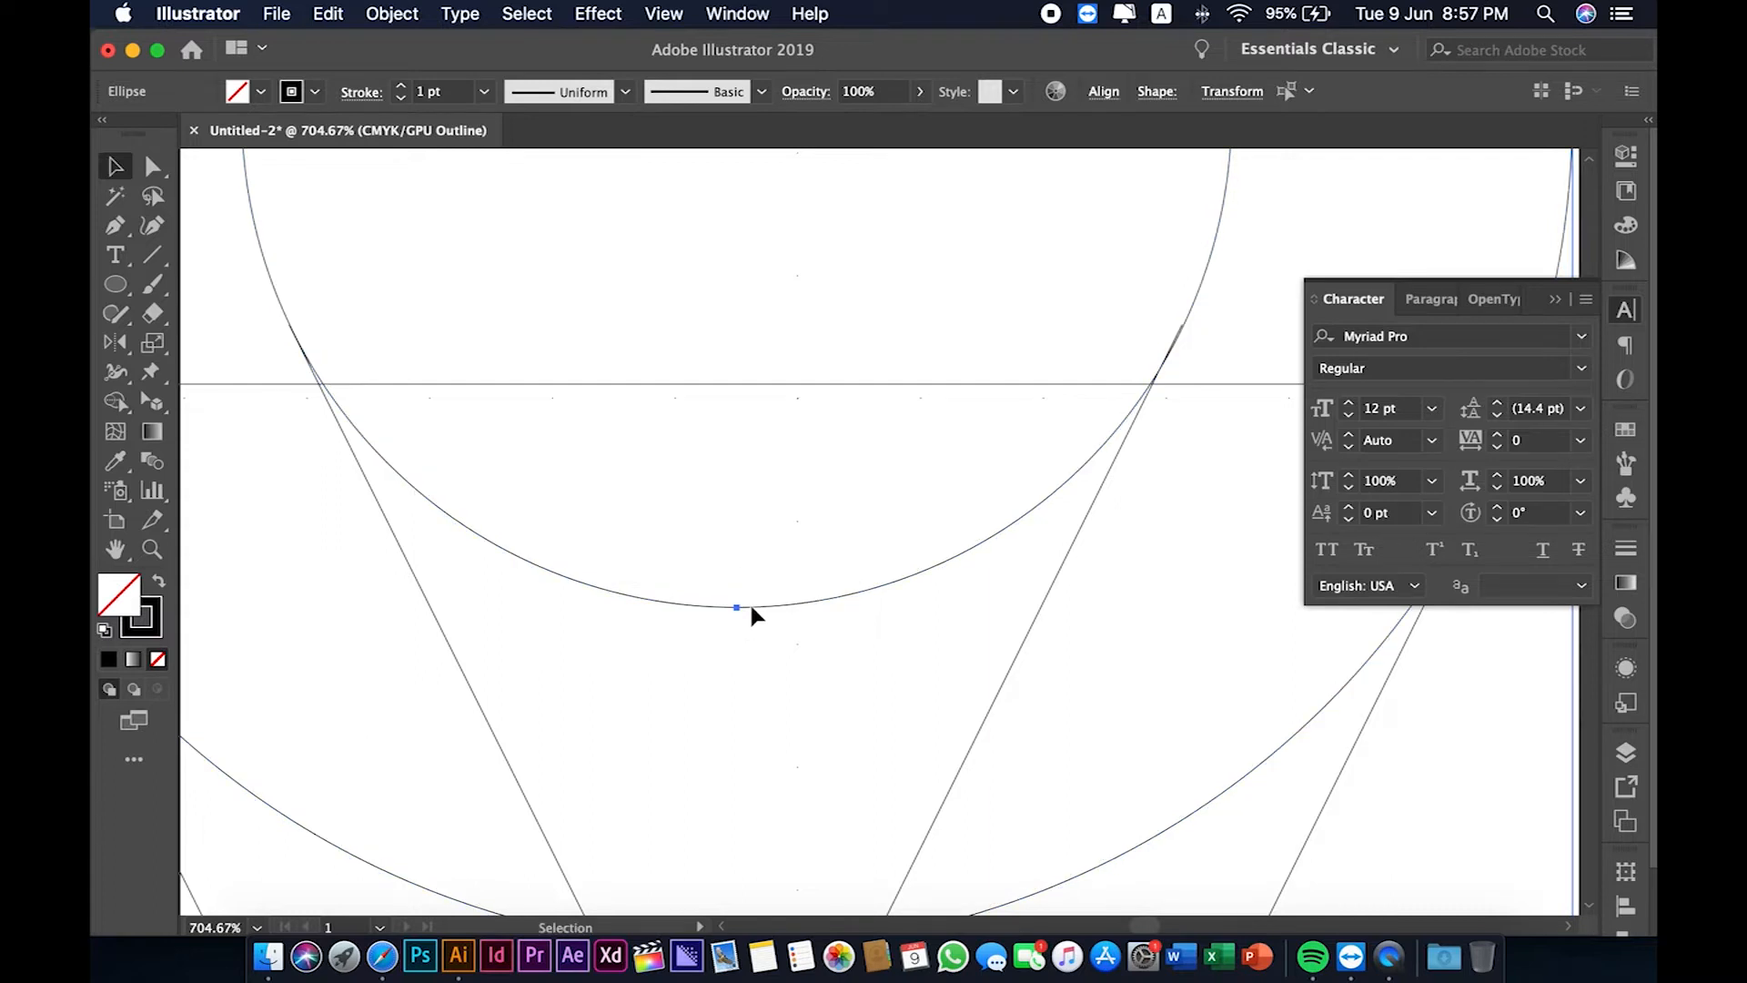
- Switch from outline back to preview display and deselect the concentric circles
key(super+0)
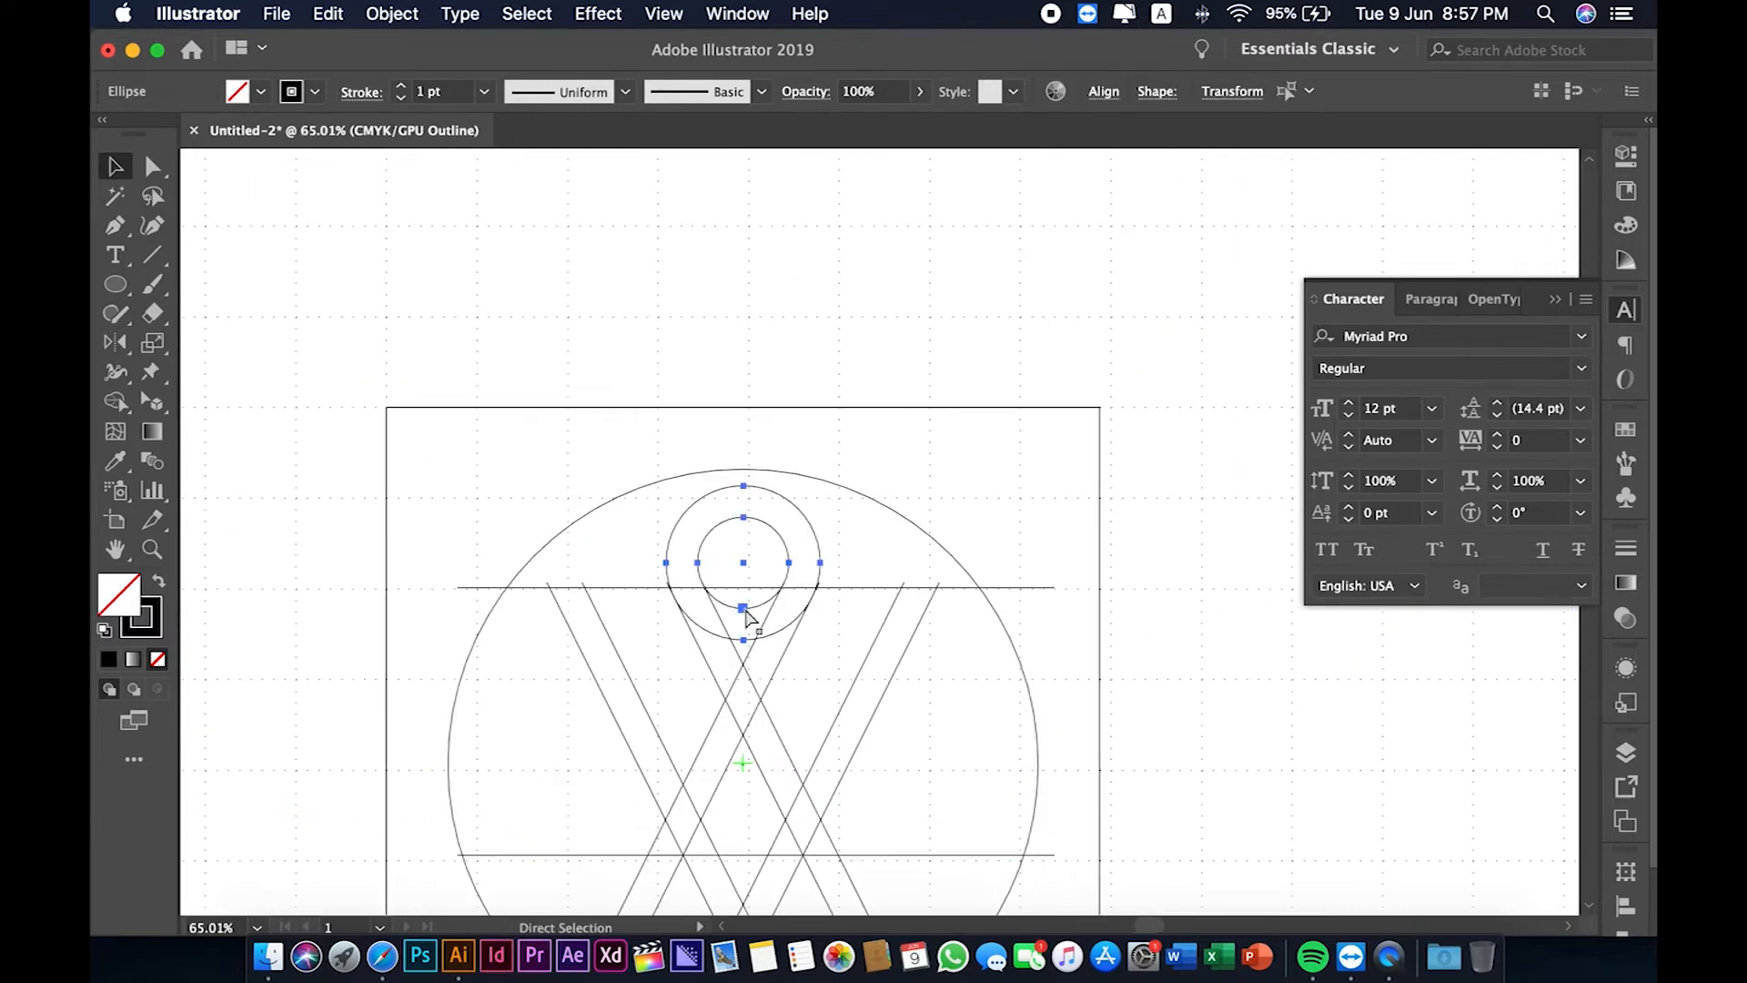
key(super+y)
scroll(746, 619, down, 5)
click(1059, 739)
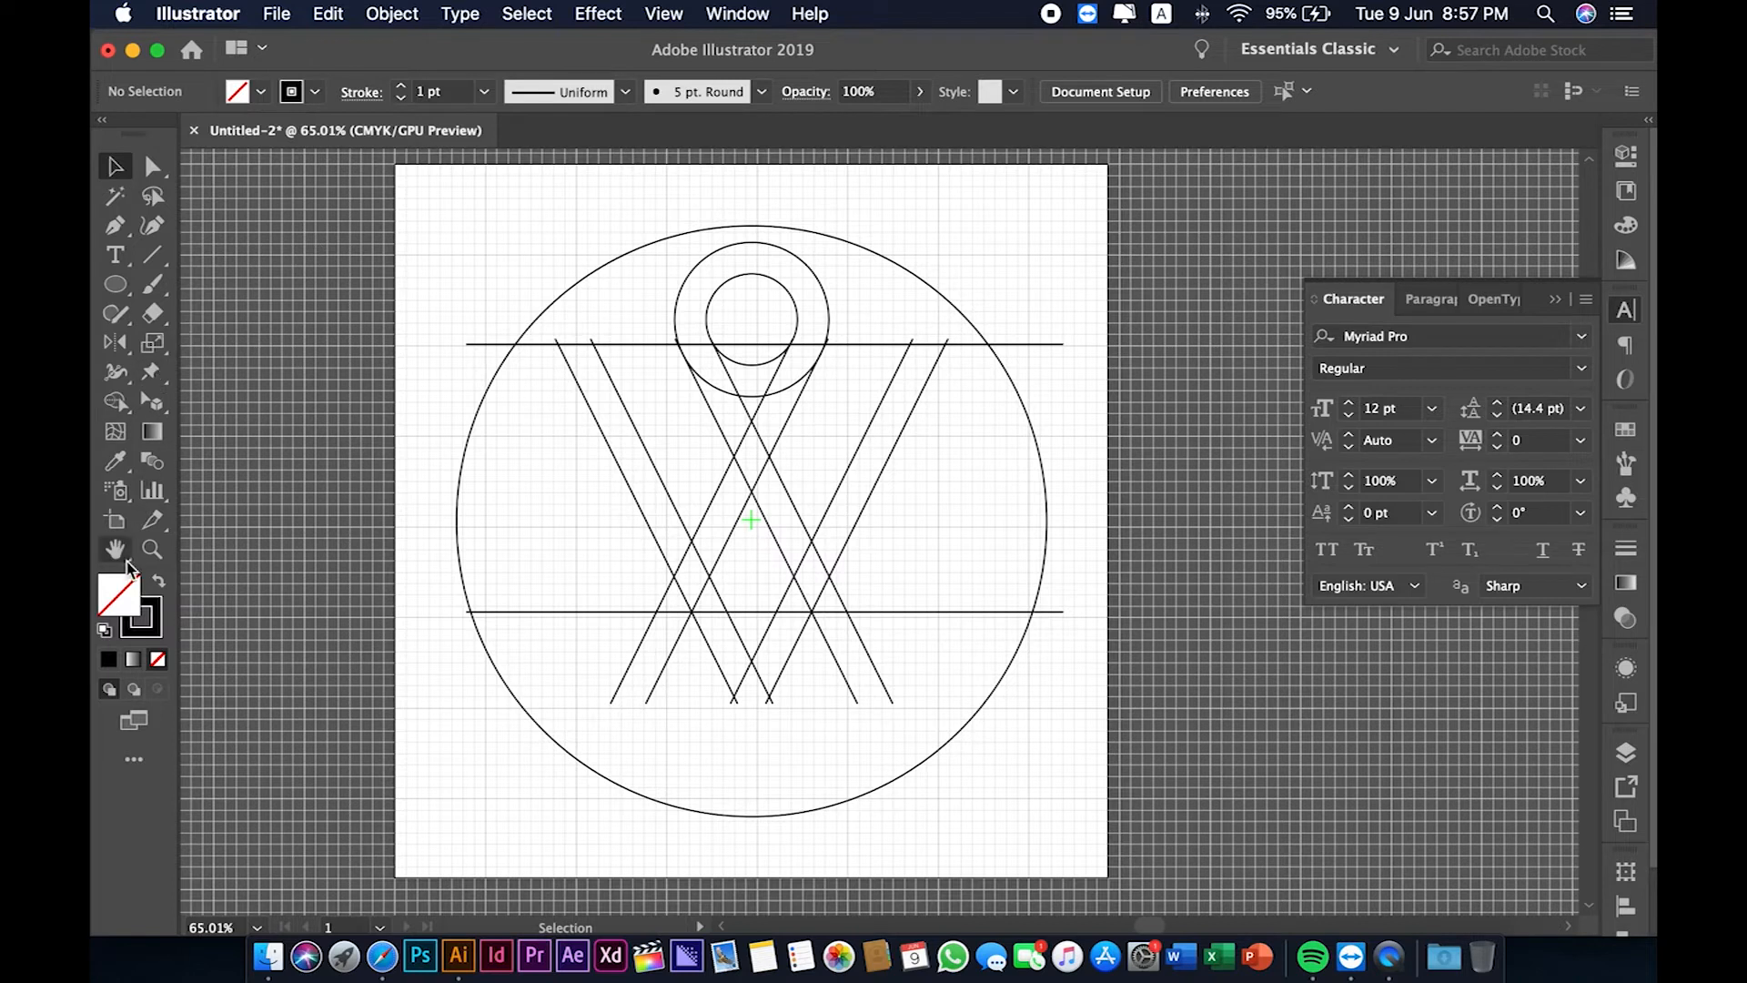
click(114, 401)
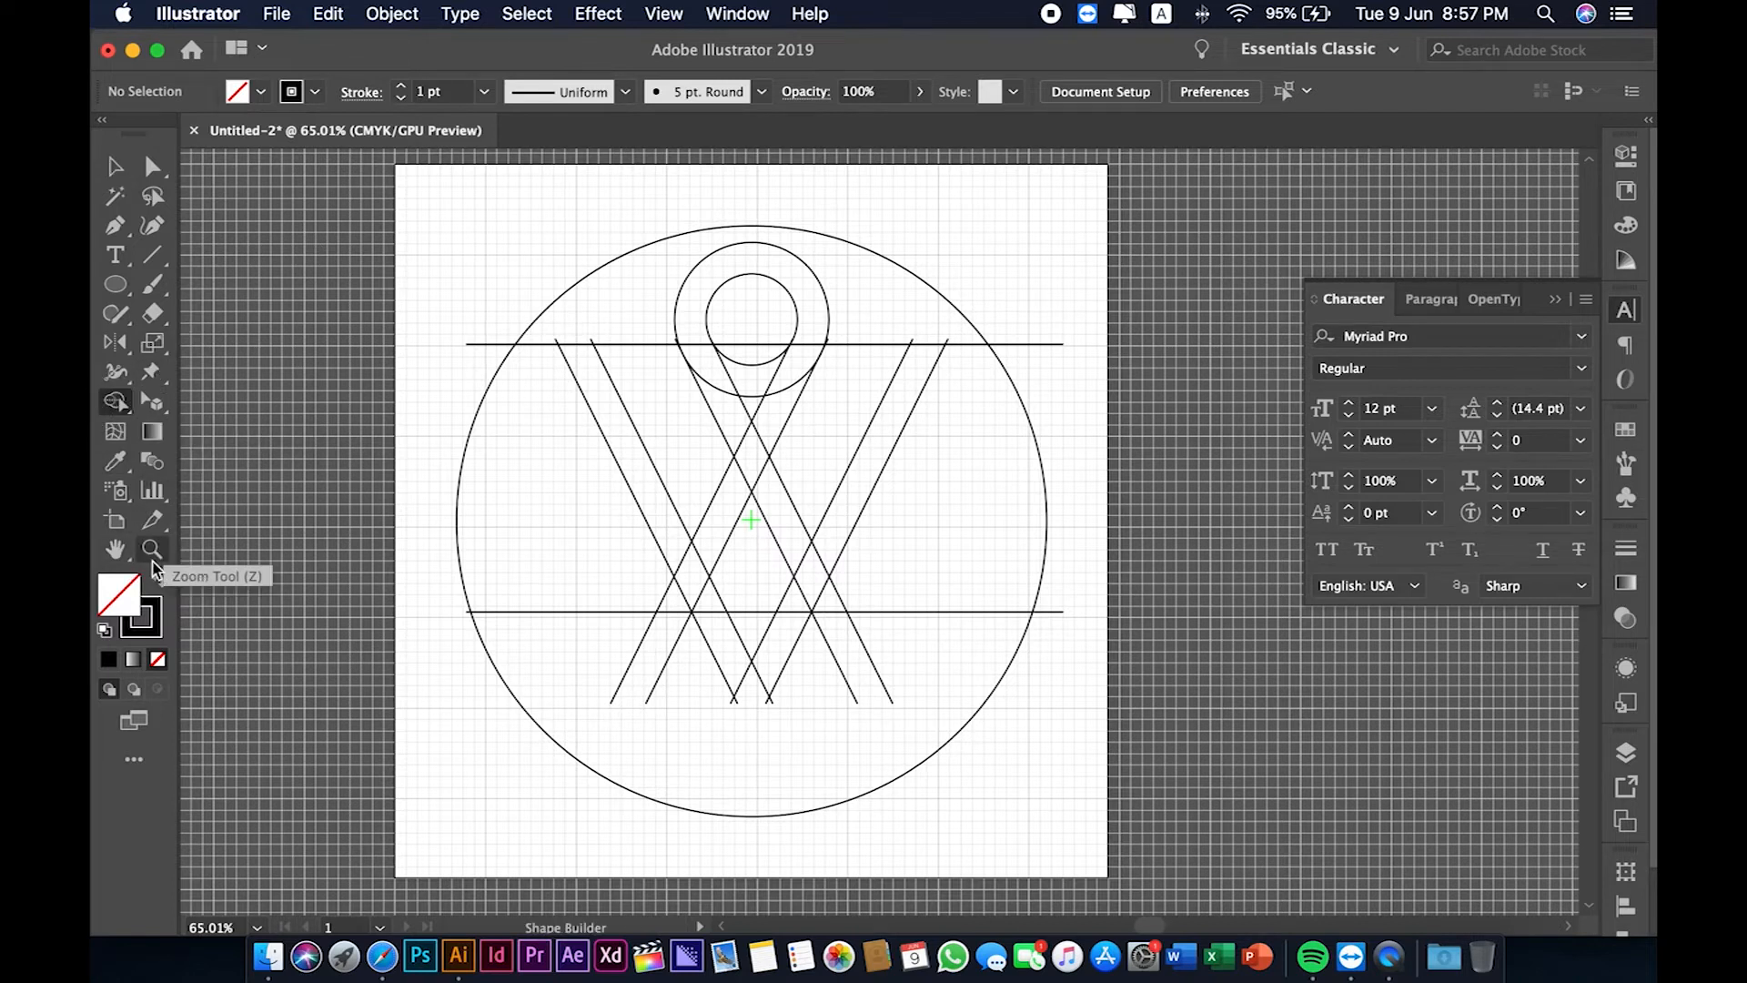
click(159, 587)
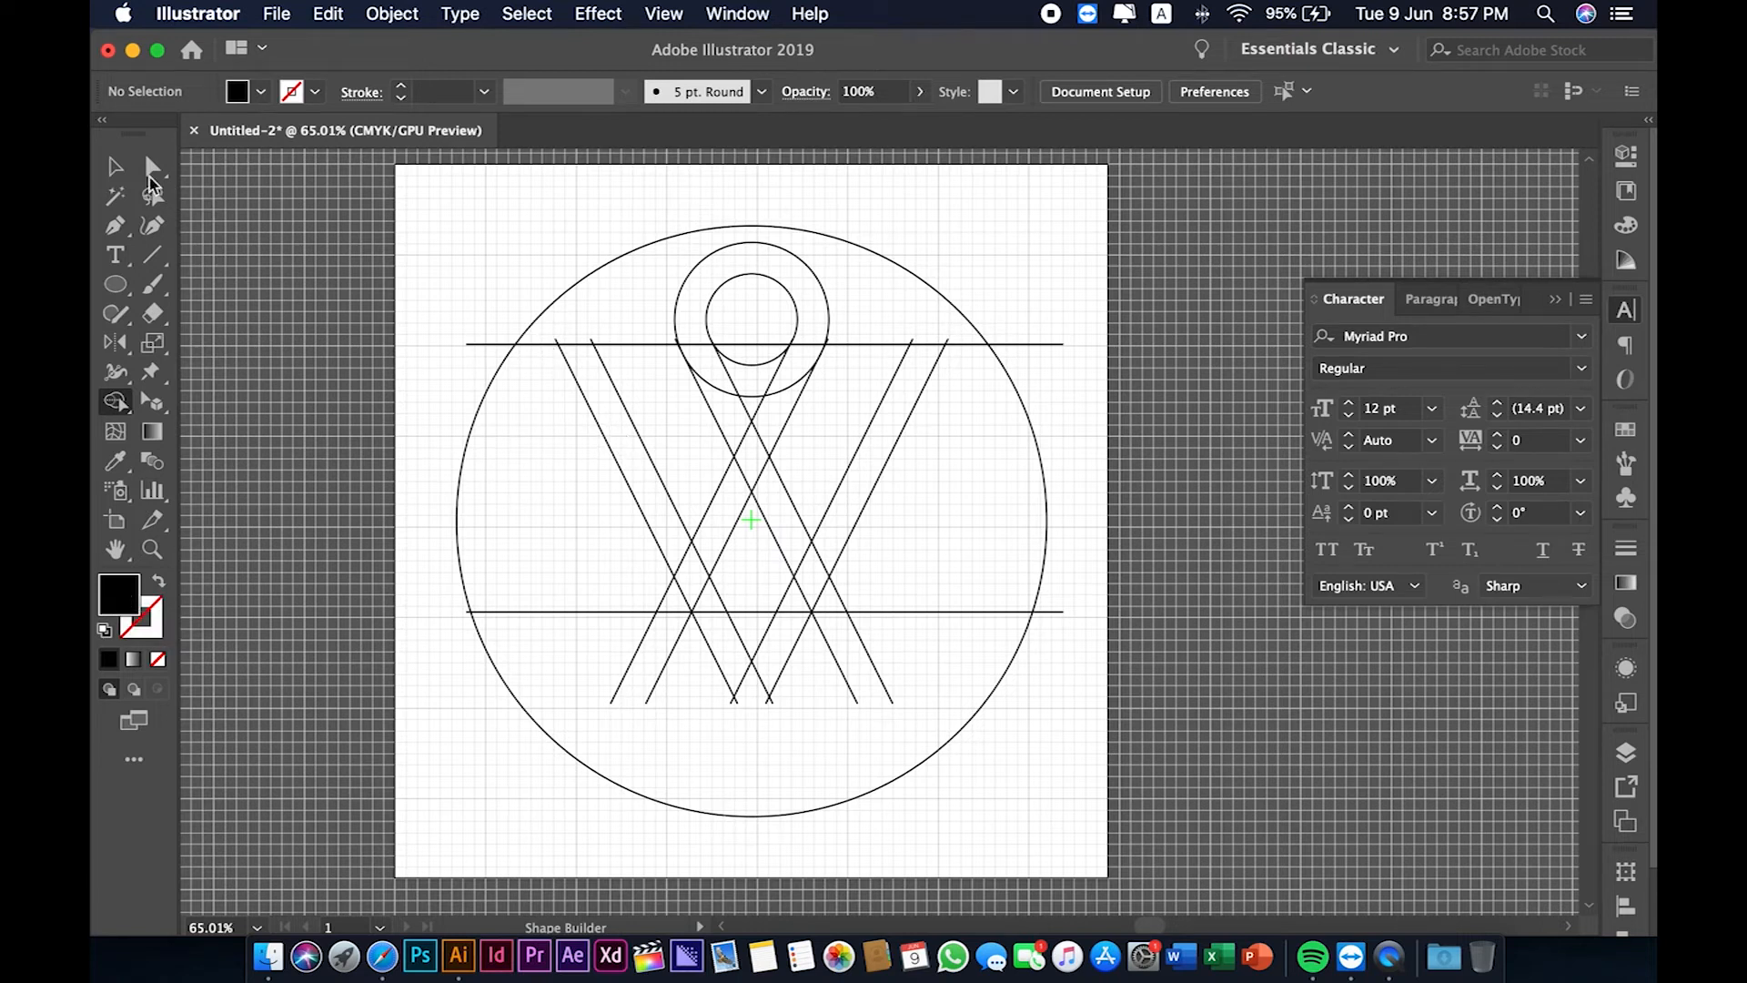
key(v)
key(shift+x)
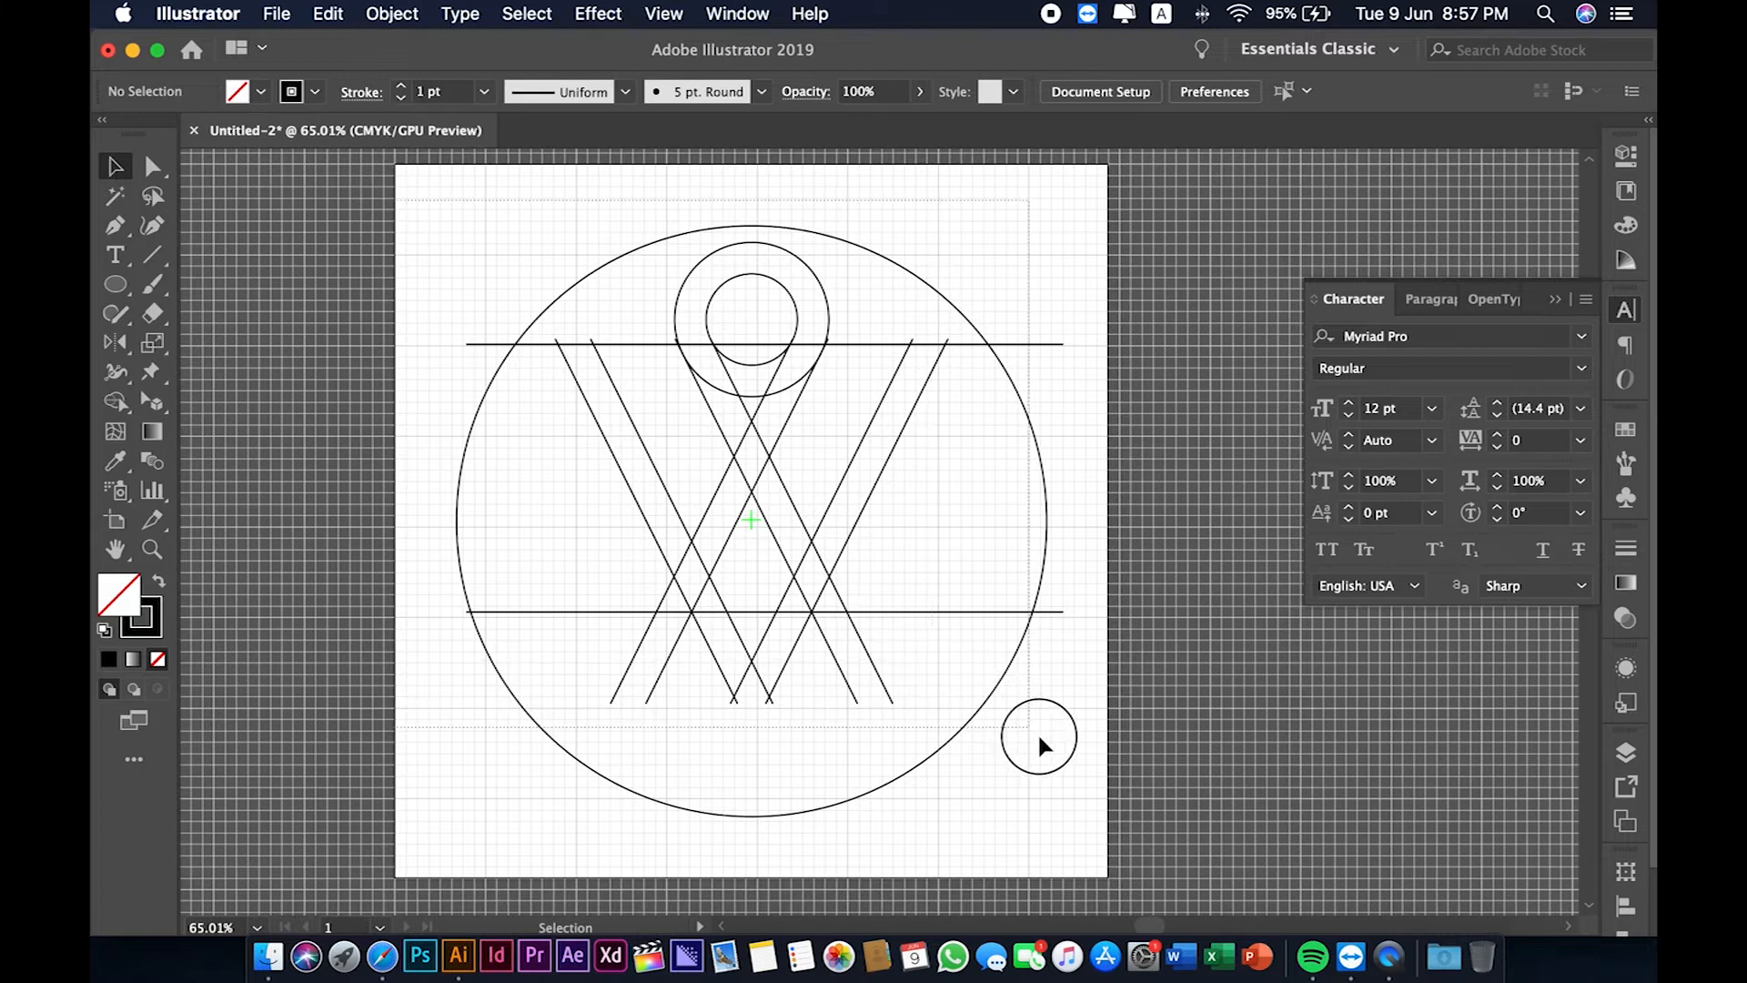
- Select the whole construction and merge its strips and ring with Shape Builder into a solid black W with a looped centre
key(super+a)
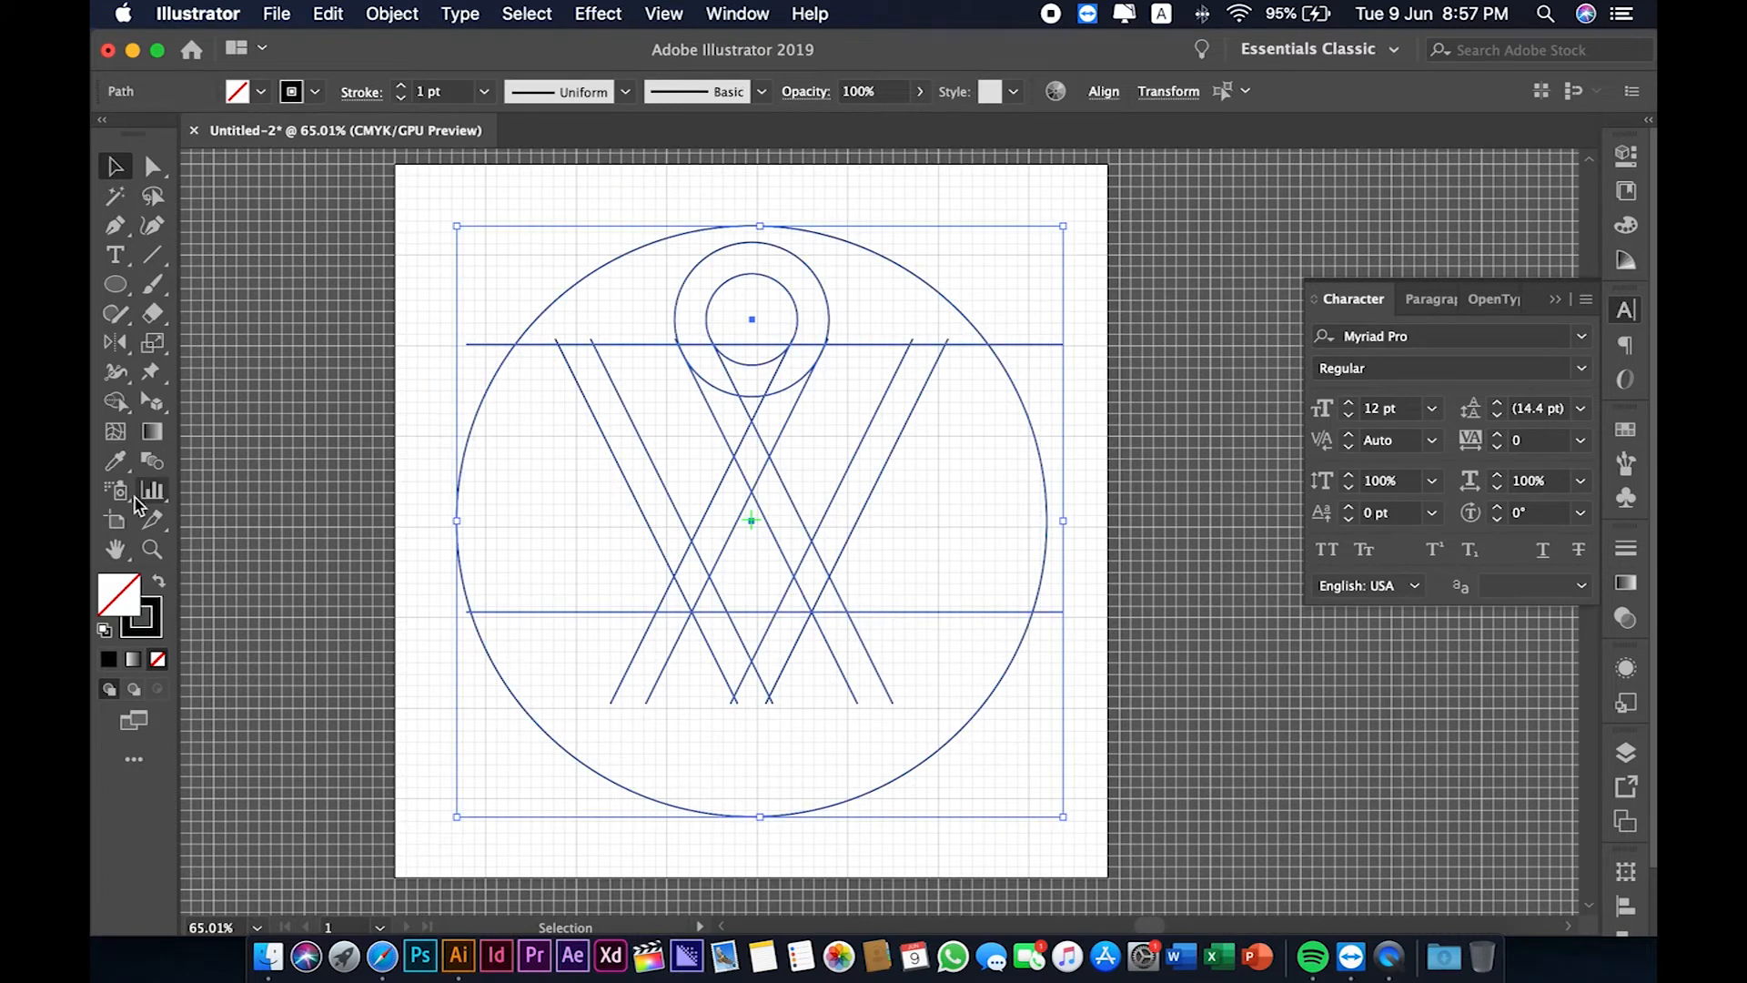
click(115, 404)
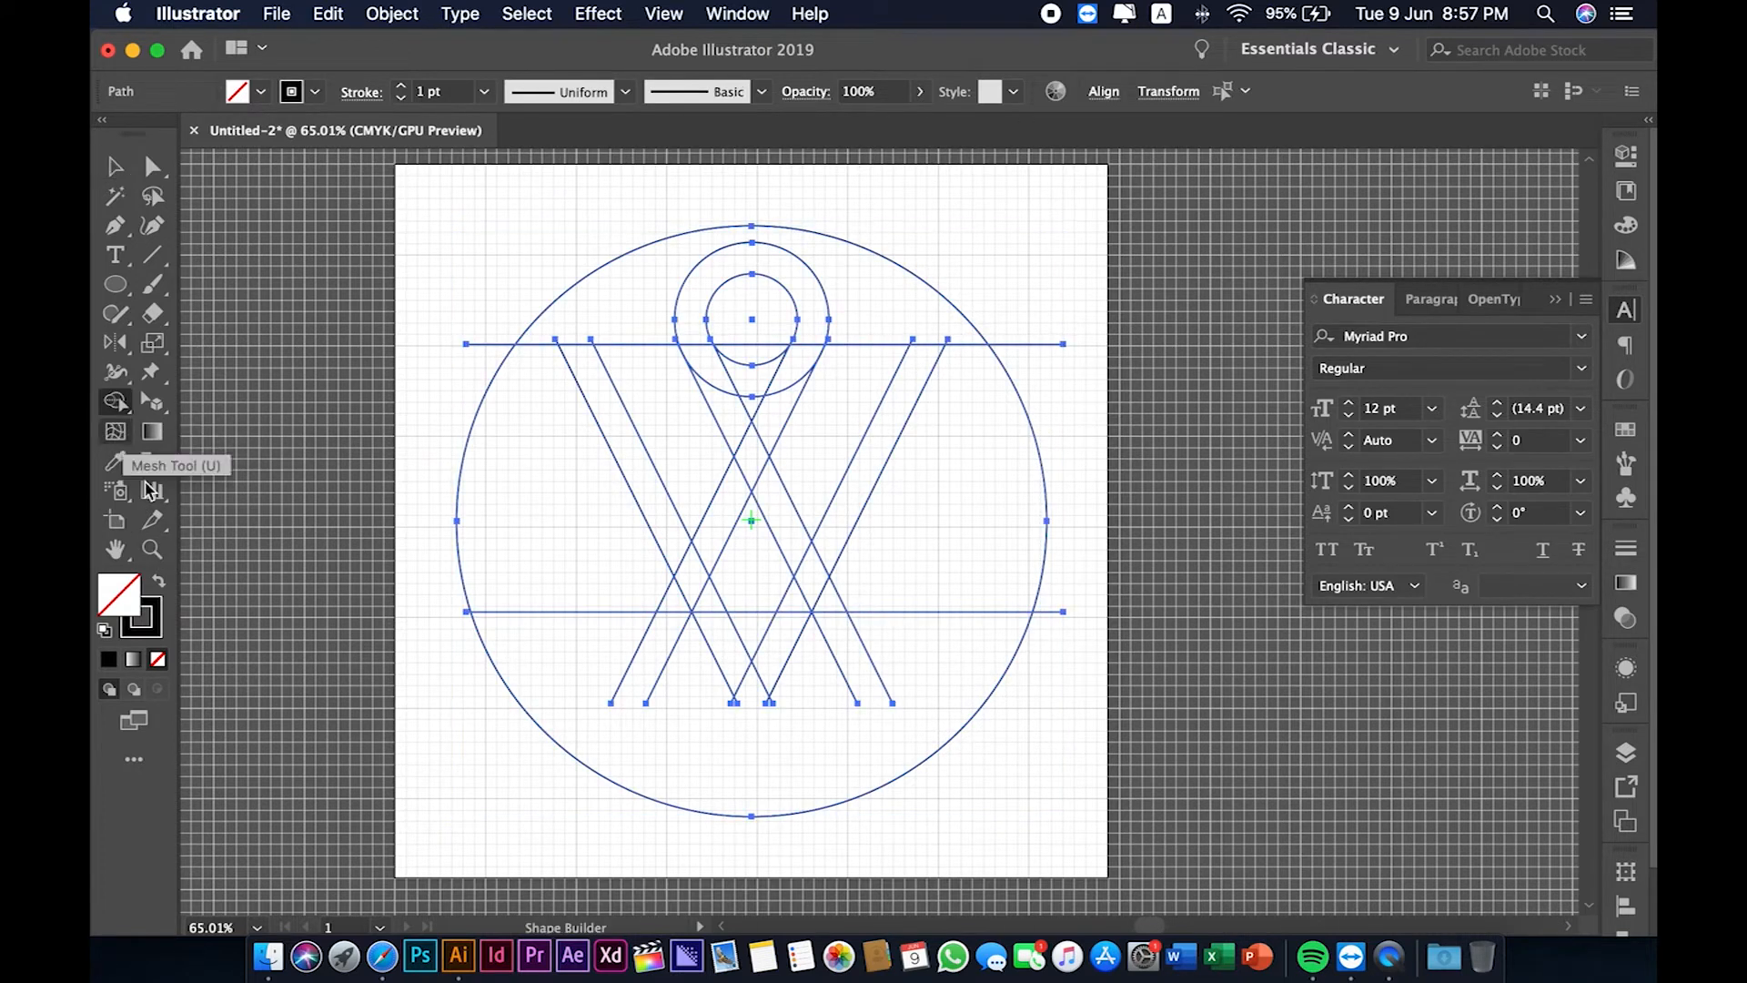
click(159, 587)
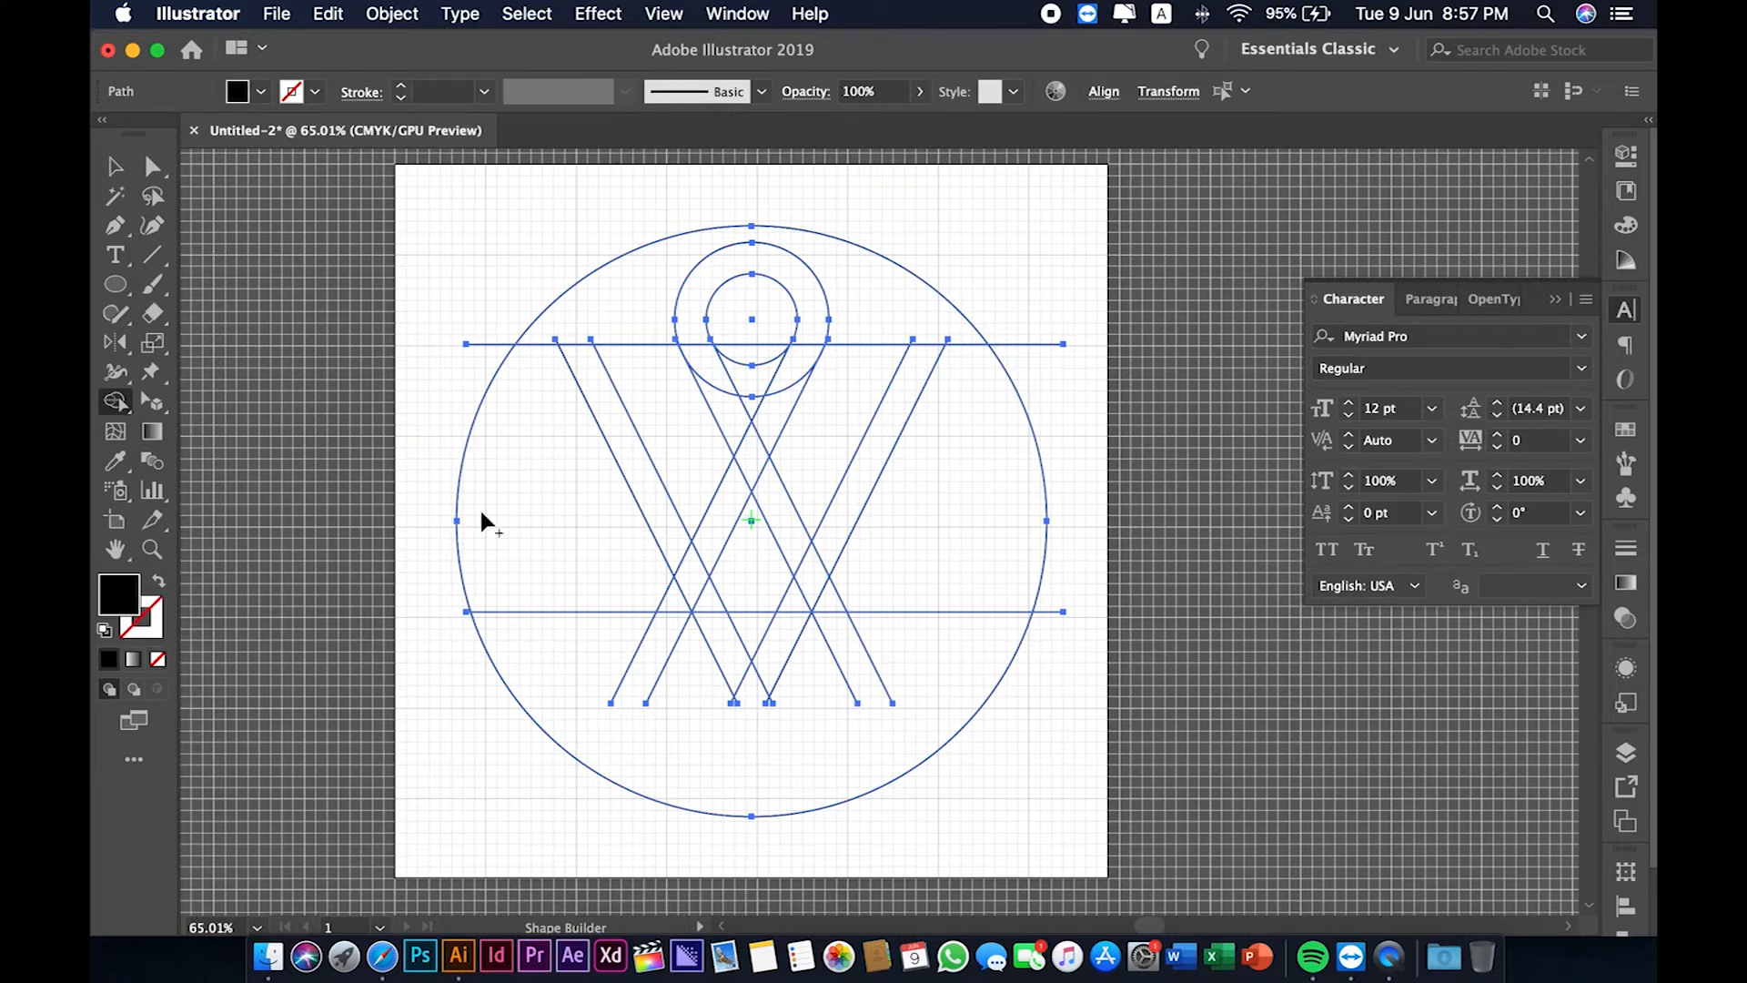
mouse_move(632, 440)
mouse_down()
mouse_move(693, 582)
mouse_move(774, 421)
mouse_move(753, 449)
mouse_move(697, 330)
mouse_up()
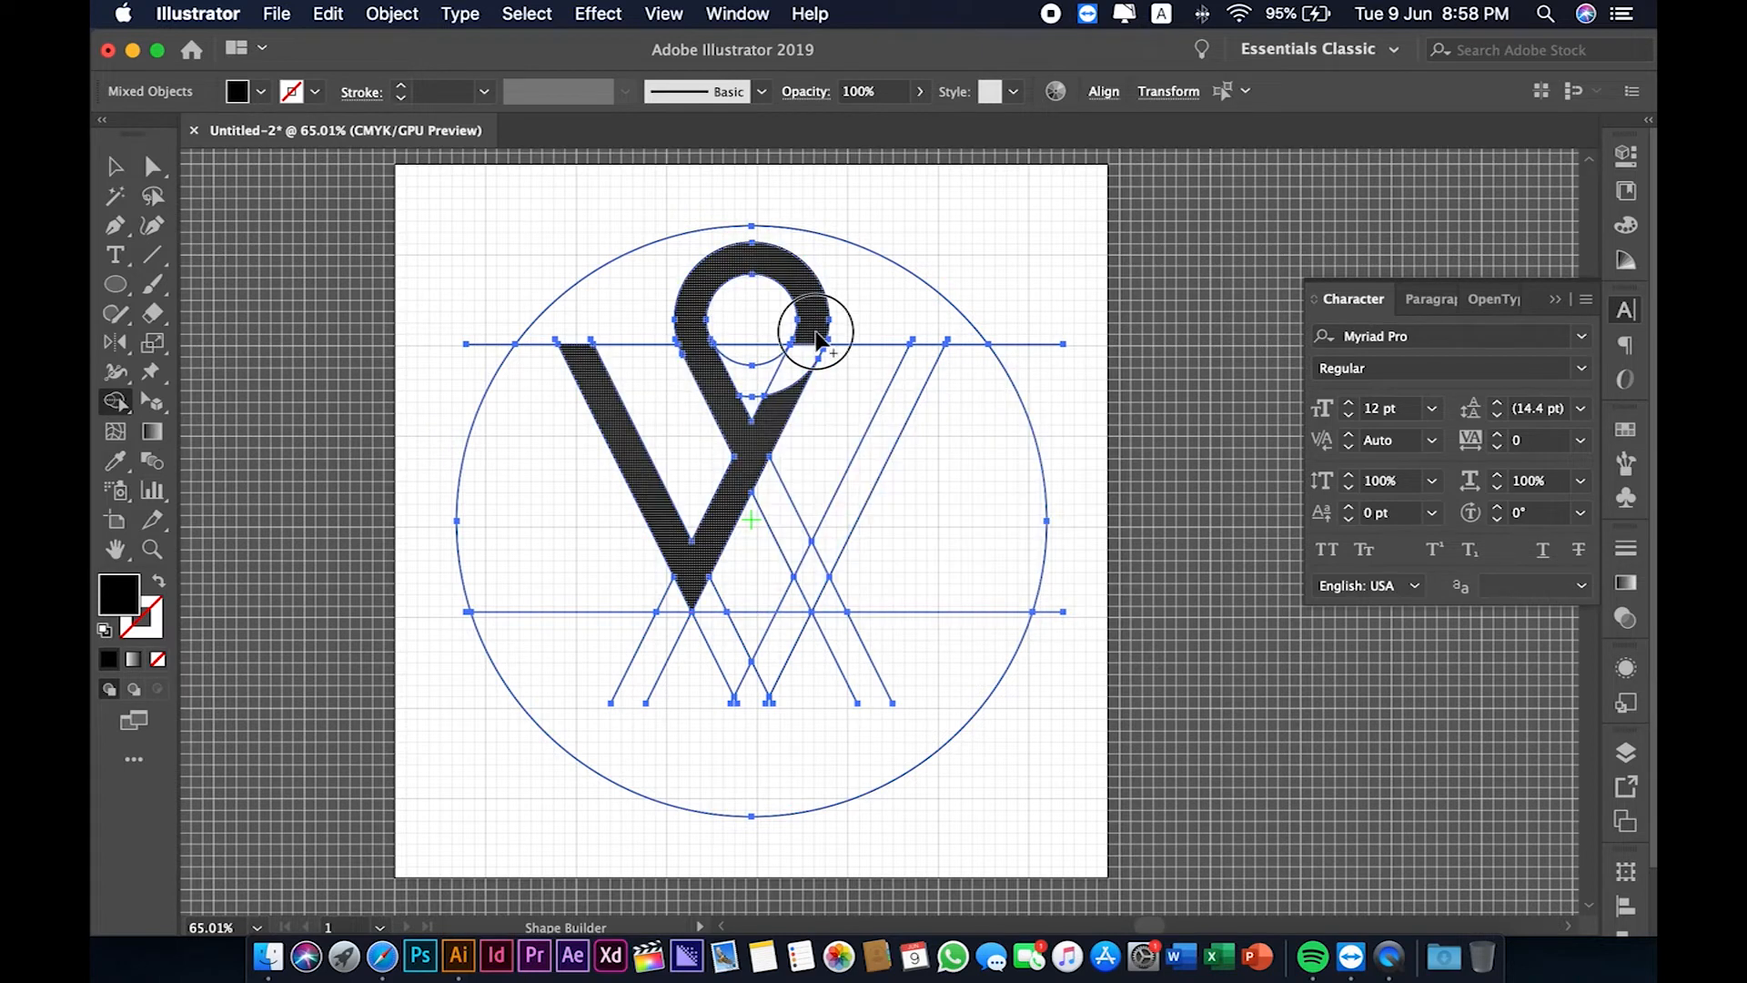
mouse_move(771, 482)
mouse_down()
mouse_move(813, 590)
mouse_move(856, 482)
mouse_up()
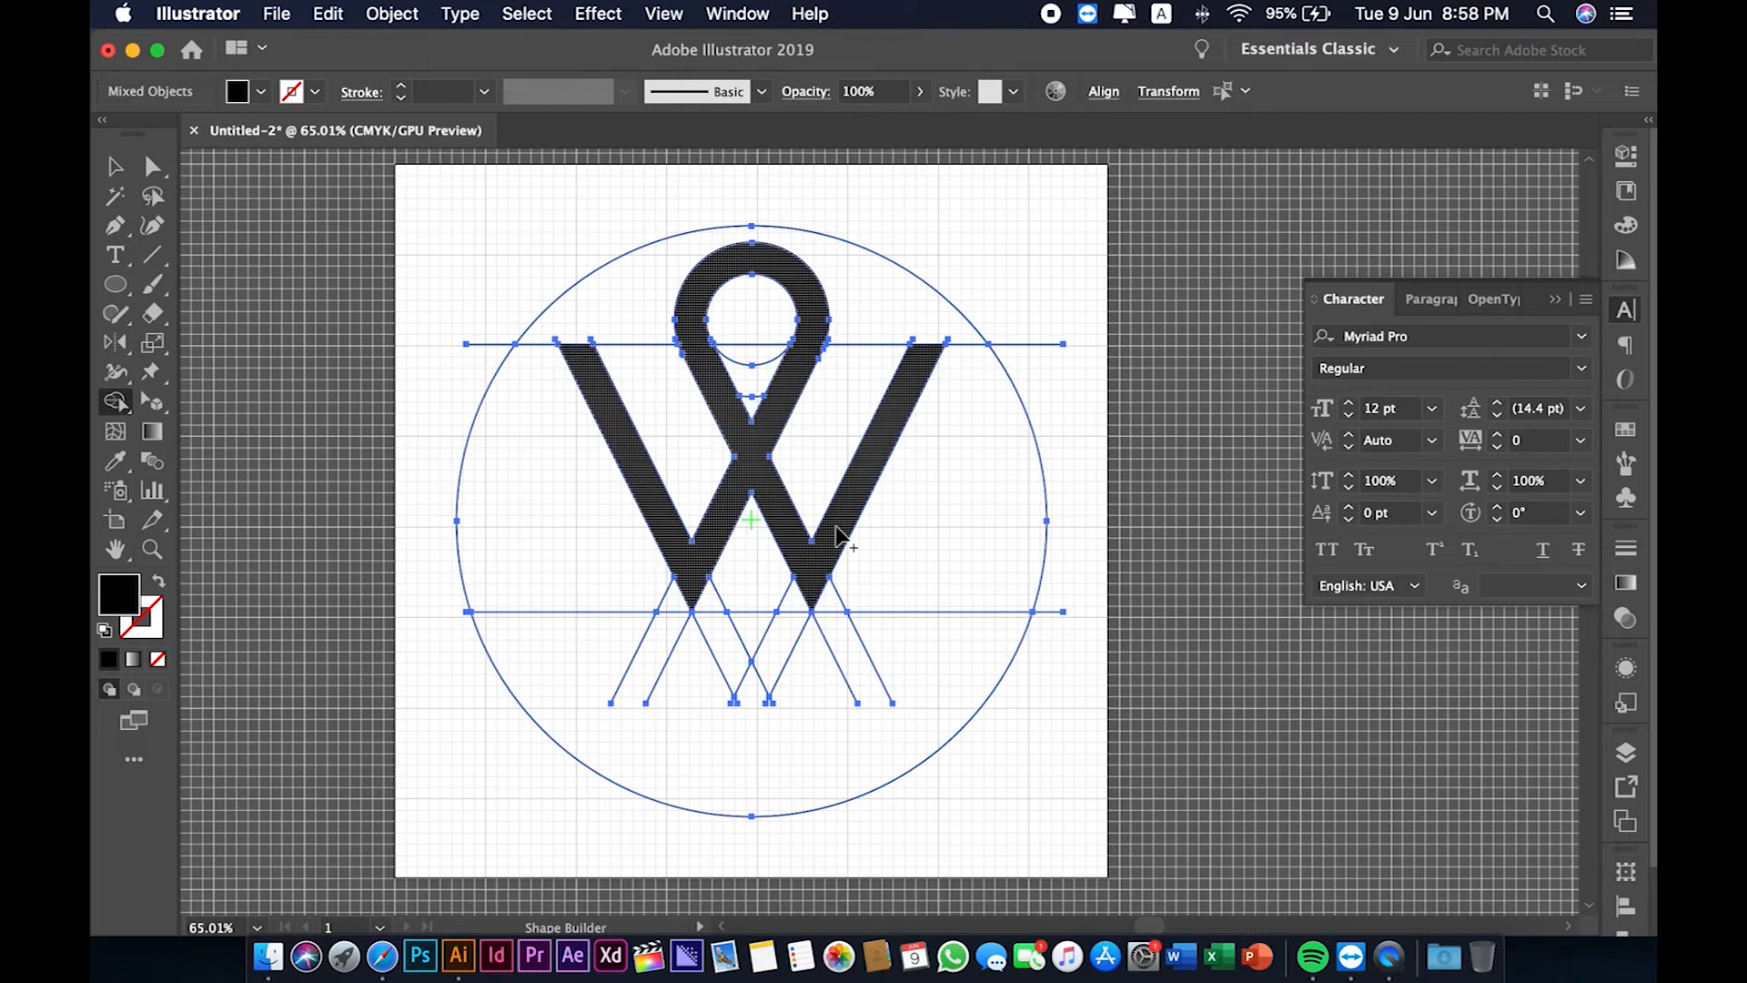
click(113, 168)
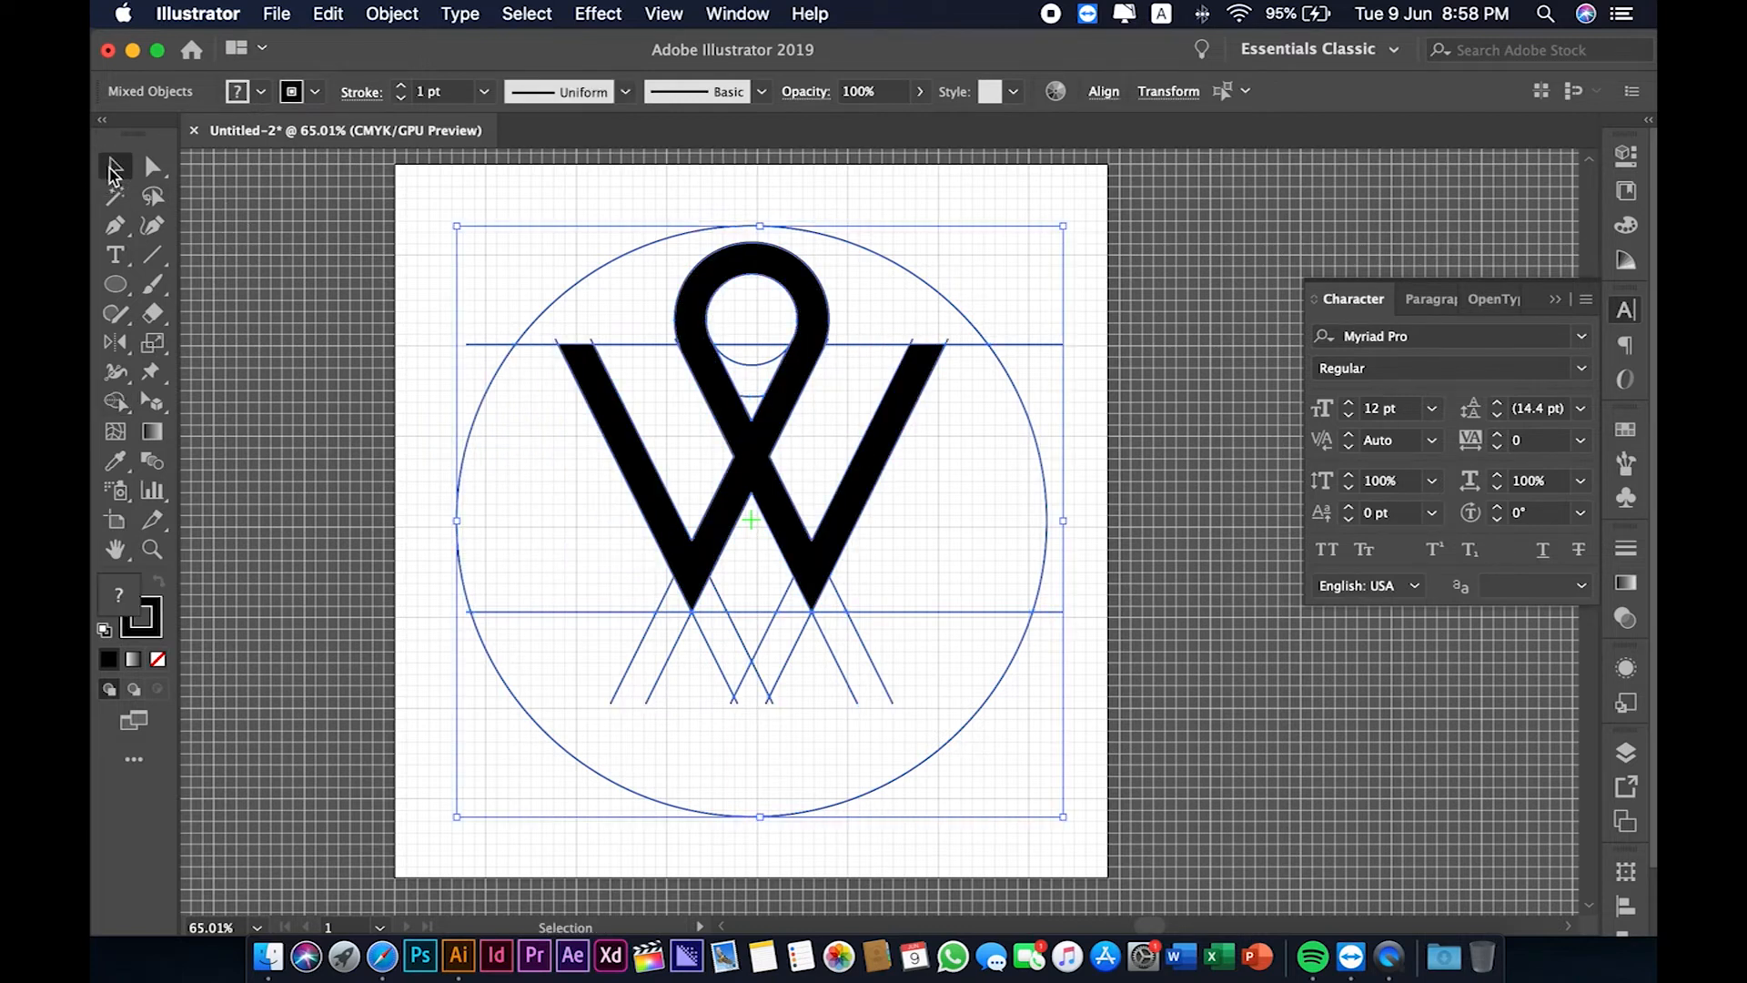
click(476, 328)
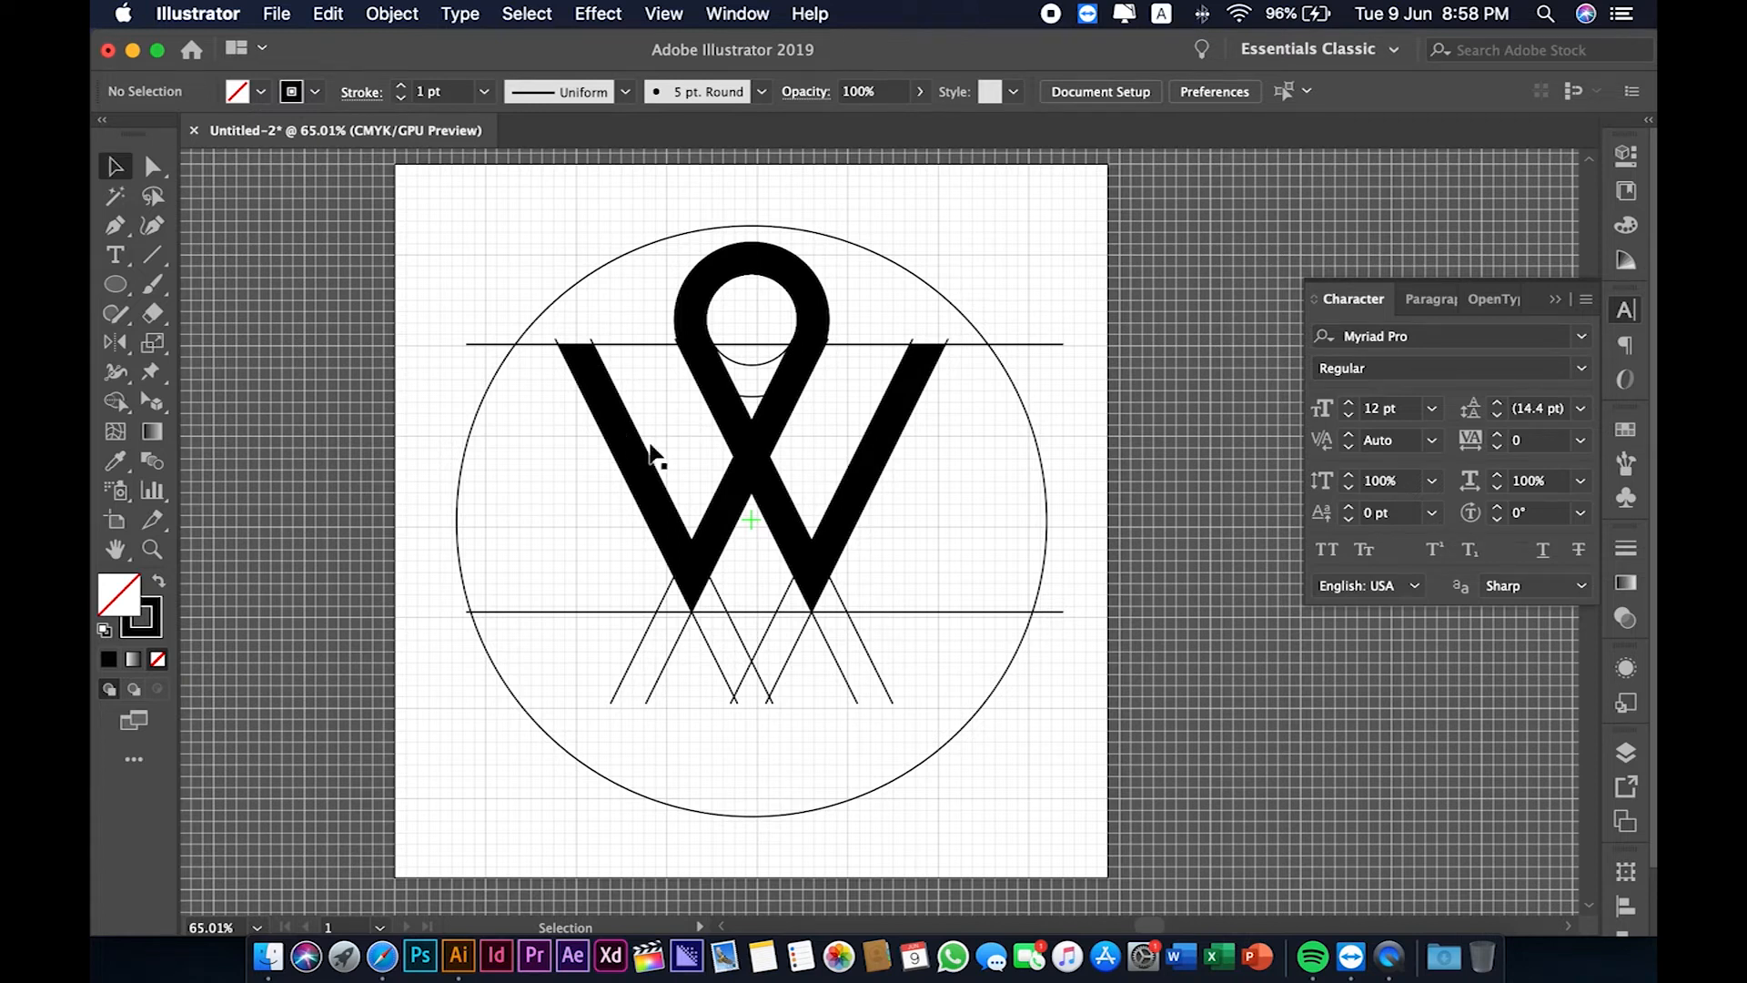
- Move the leftover slanted line pair from below the W's left point up to the central crossing, along the loop's stroke
click(655, 667)
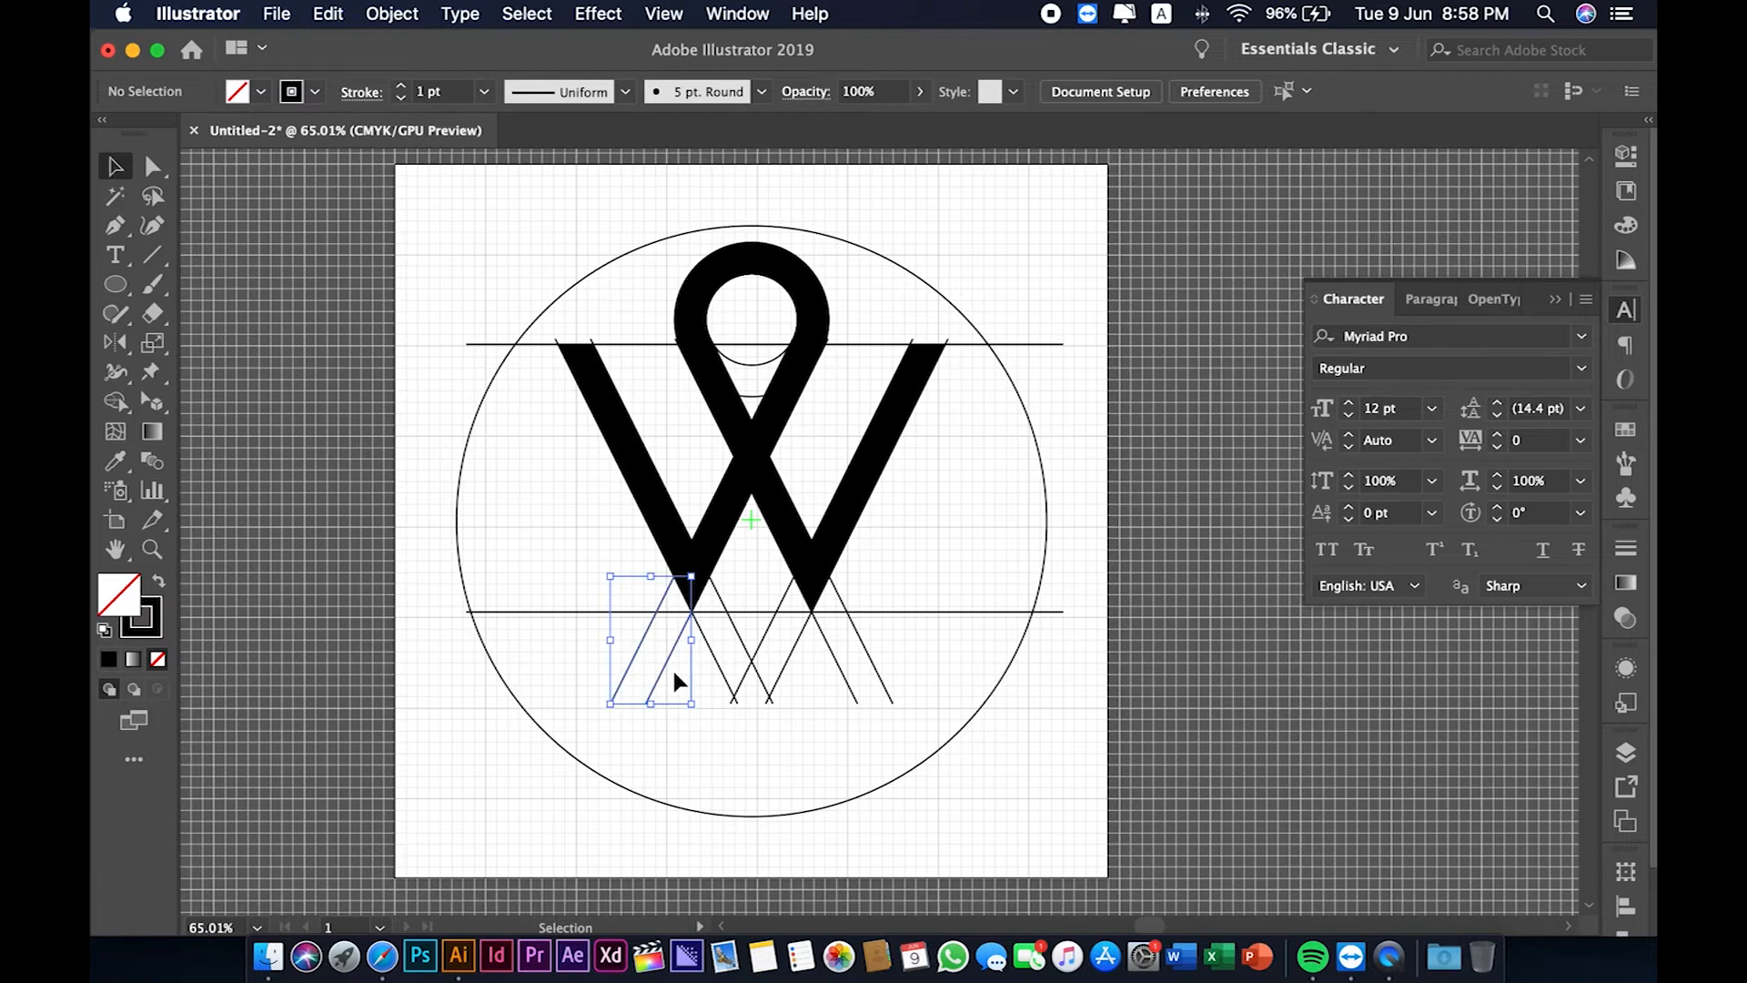
key(v)
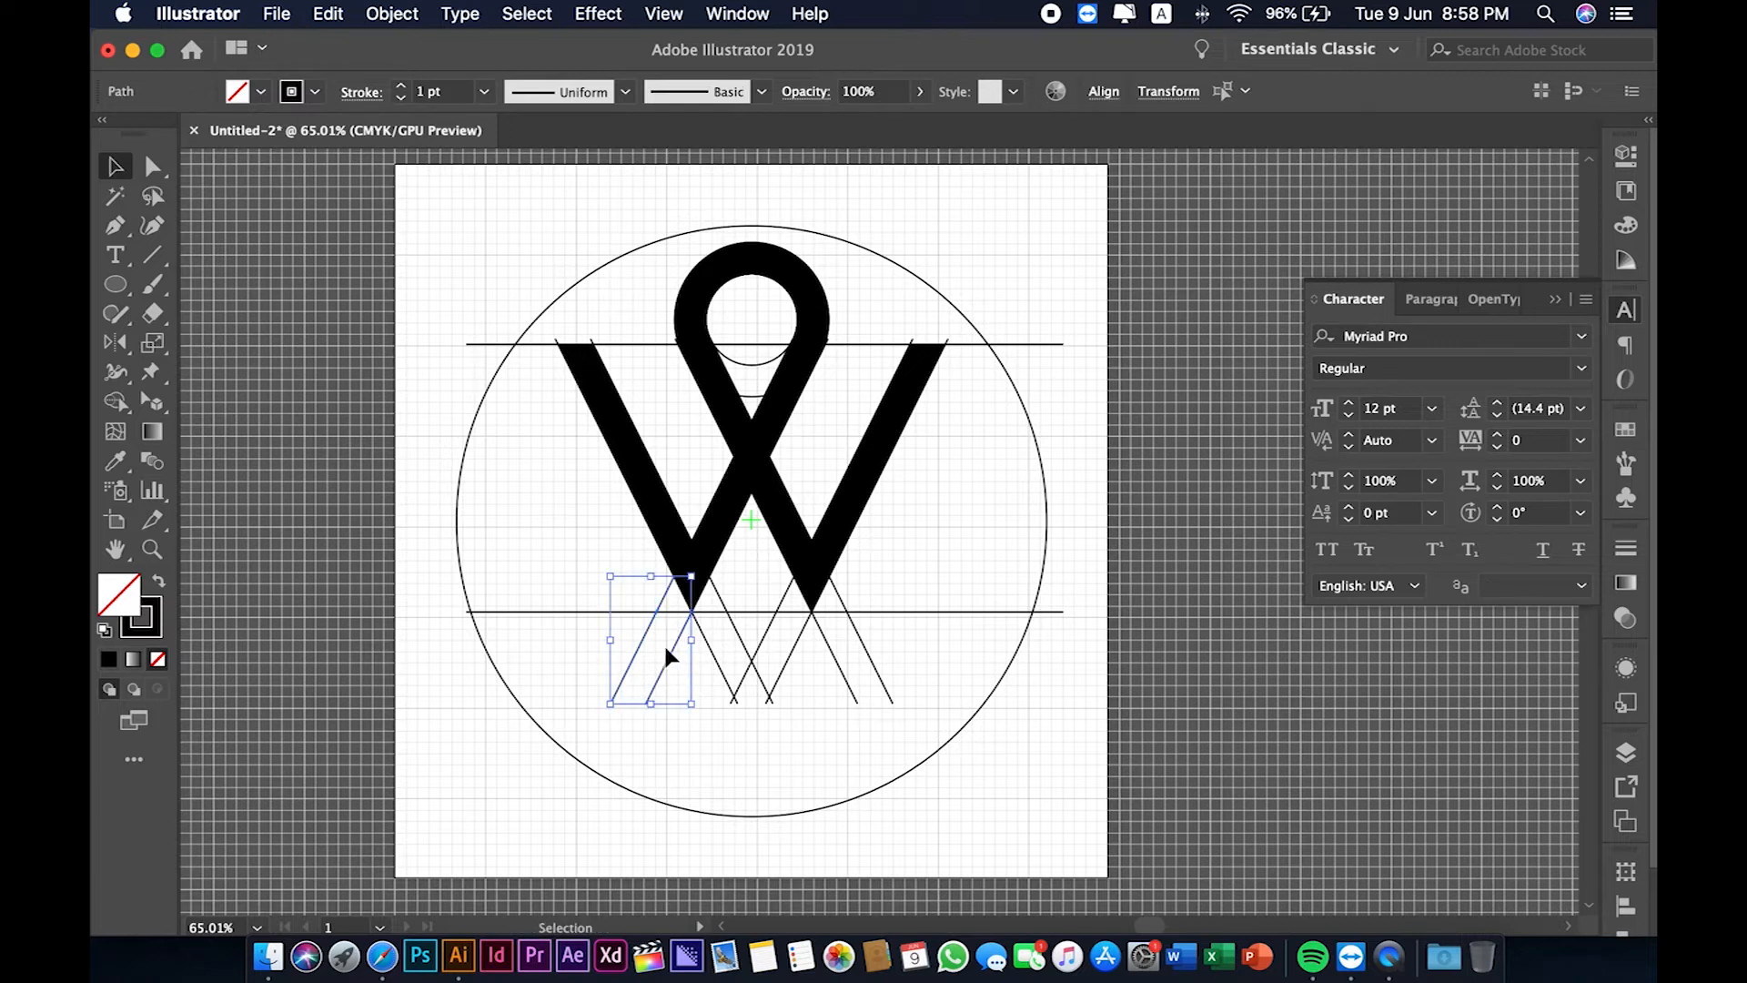
drag(671, 673, 739, 454)
scroll(739, 454, up, 5)
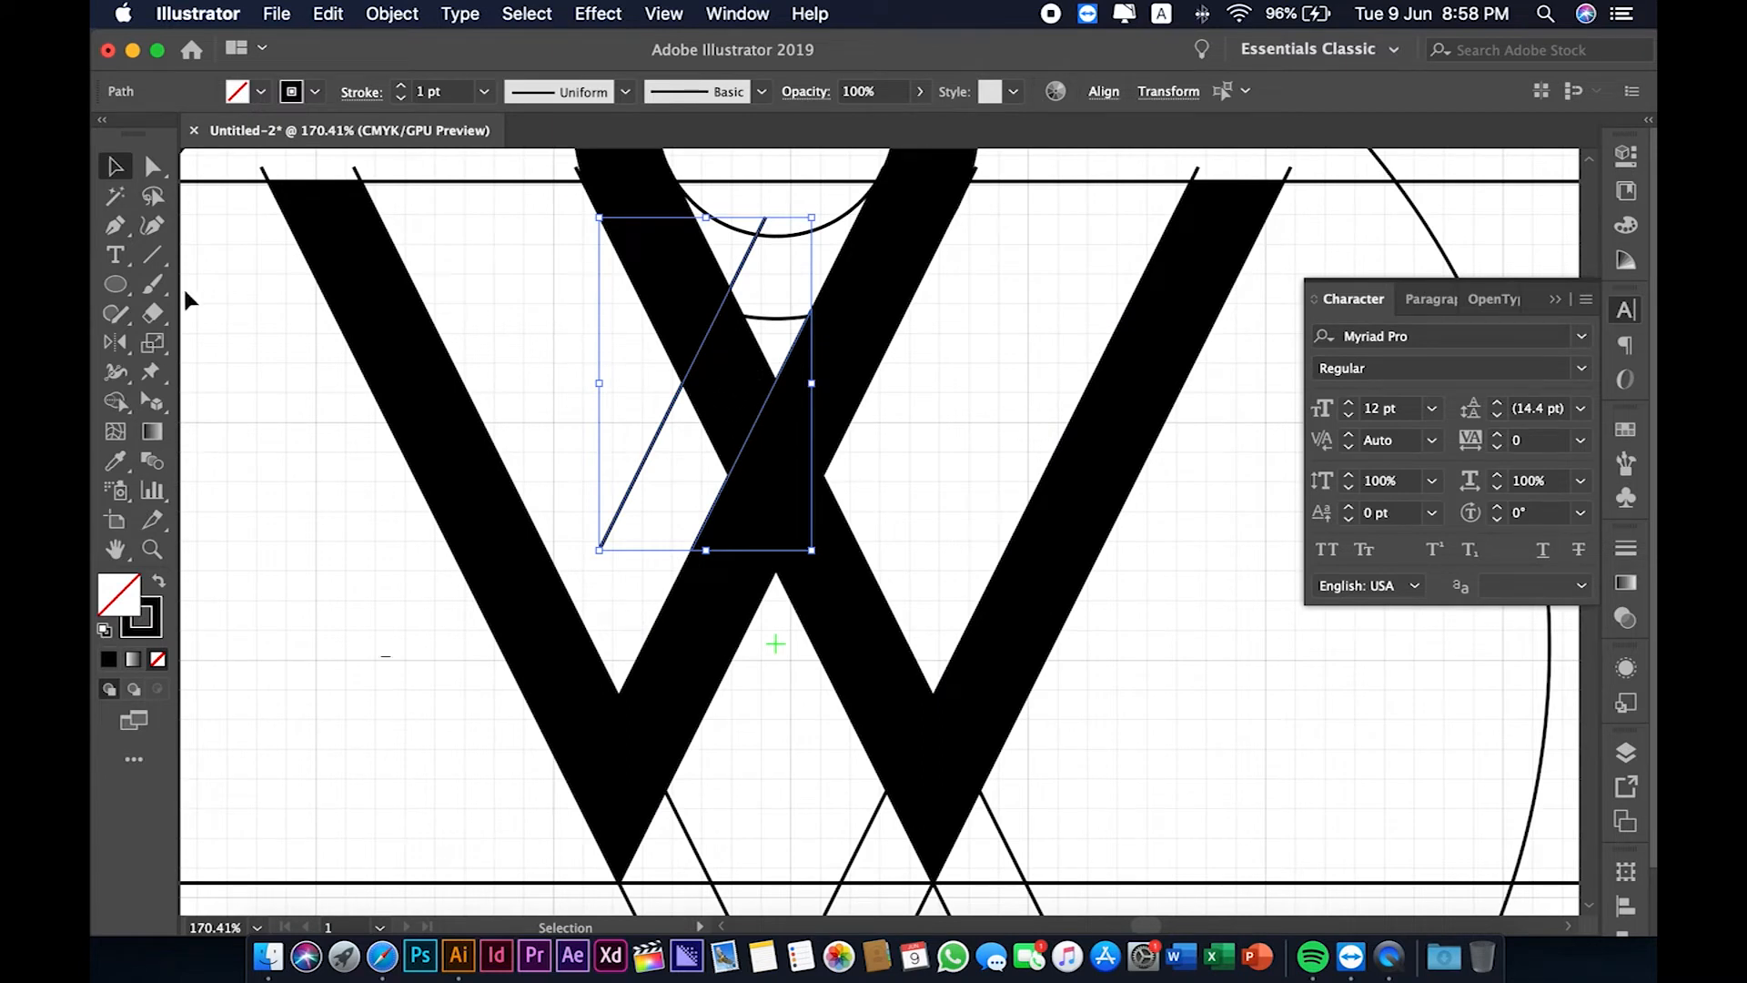
- Select the line pair with the W and cut a gap from the left loop stroke at the crossing with Shape Builder
click(593, 340)
drag(652, 373, 808, 460)
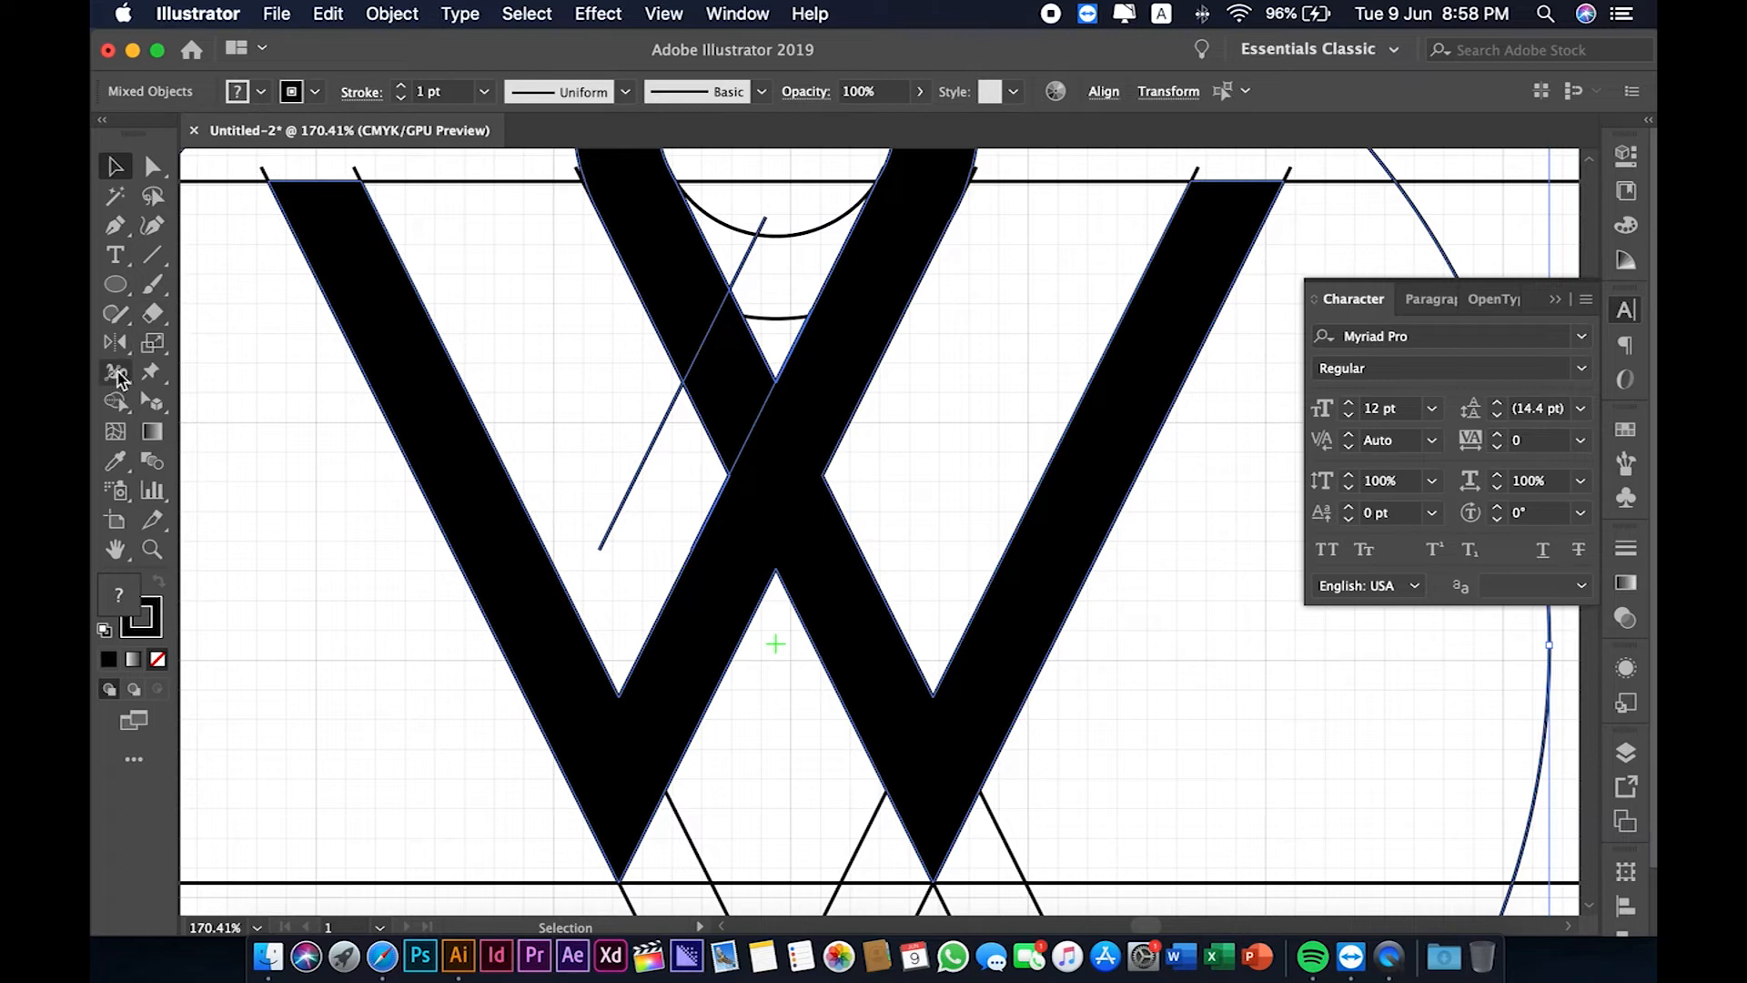
click(116, 400)
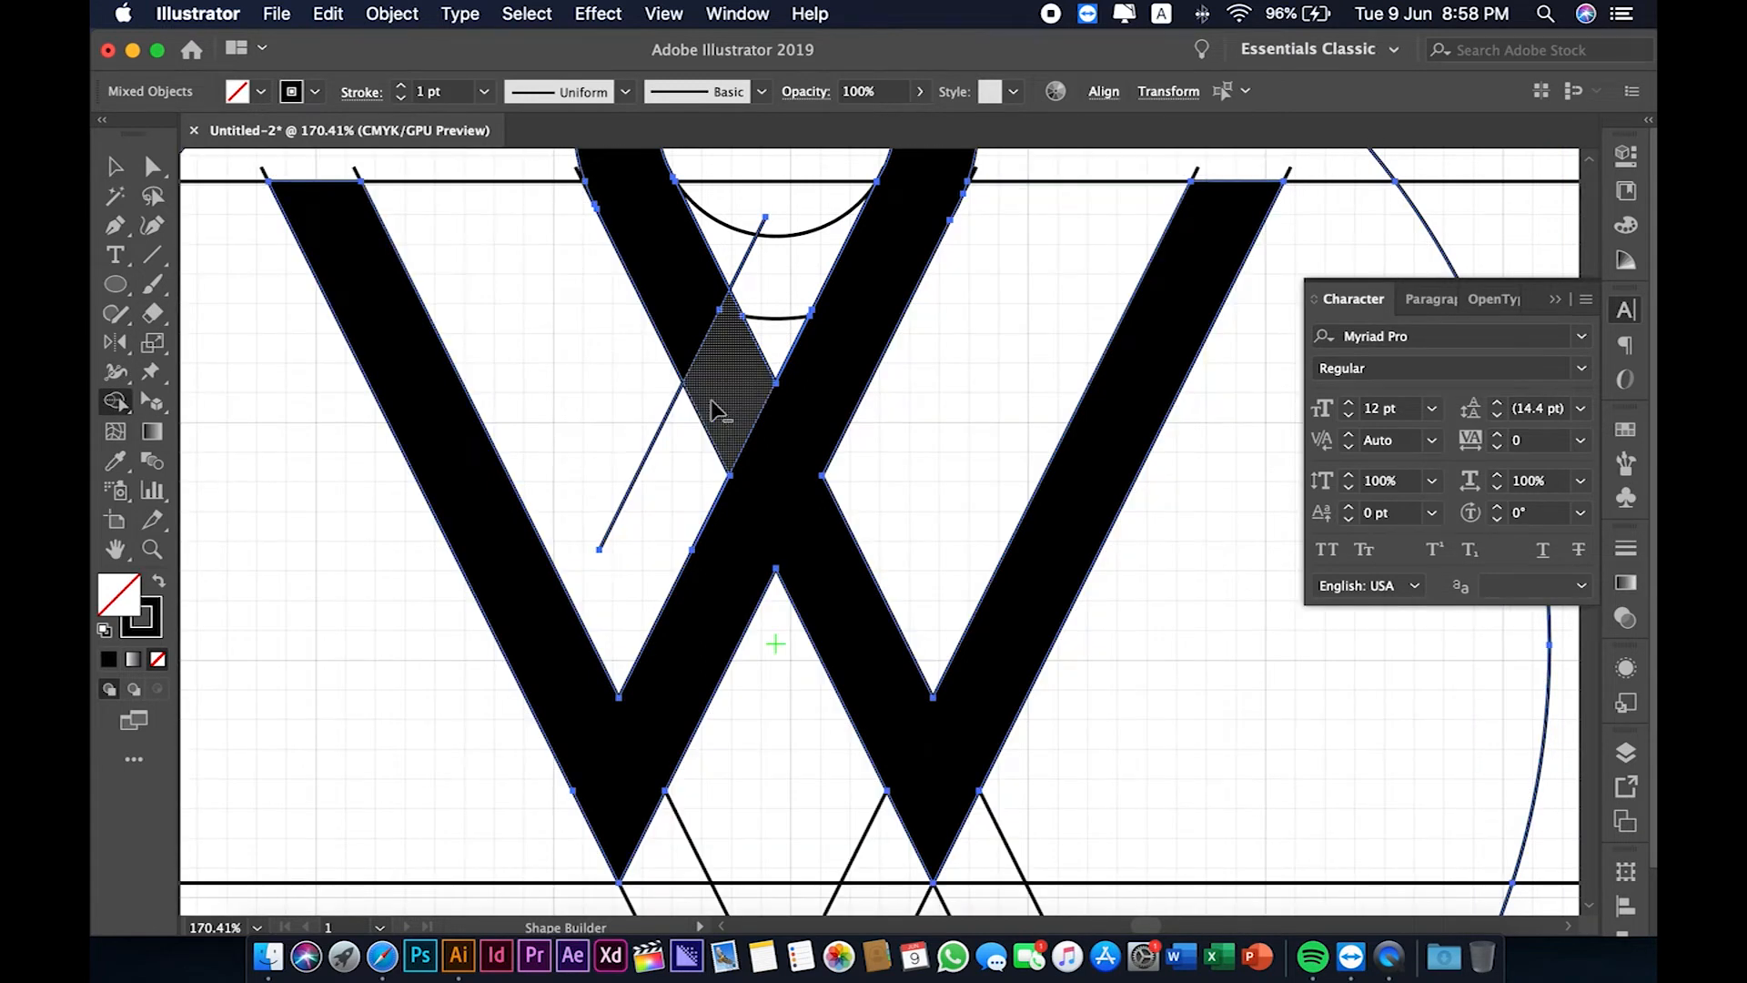
alt+click(710, 396)
drag(780, 343, 690, 433)
scroll(691, 433, down, 3)
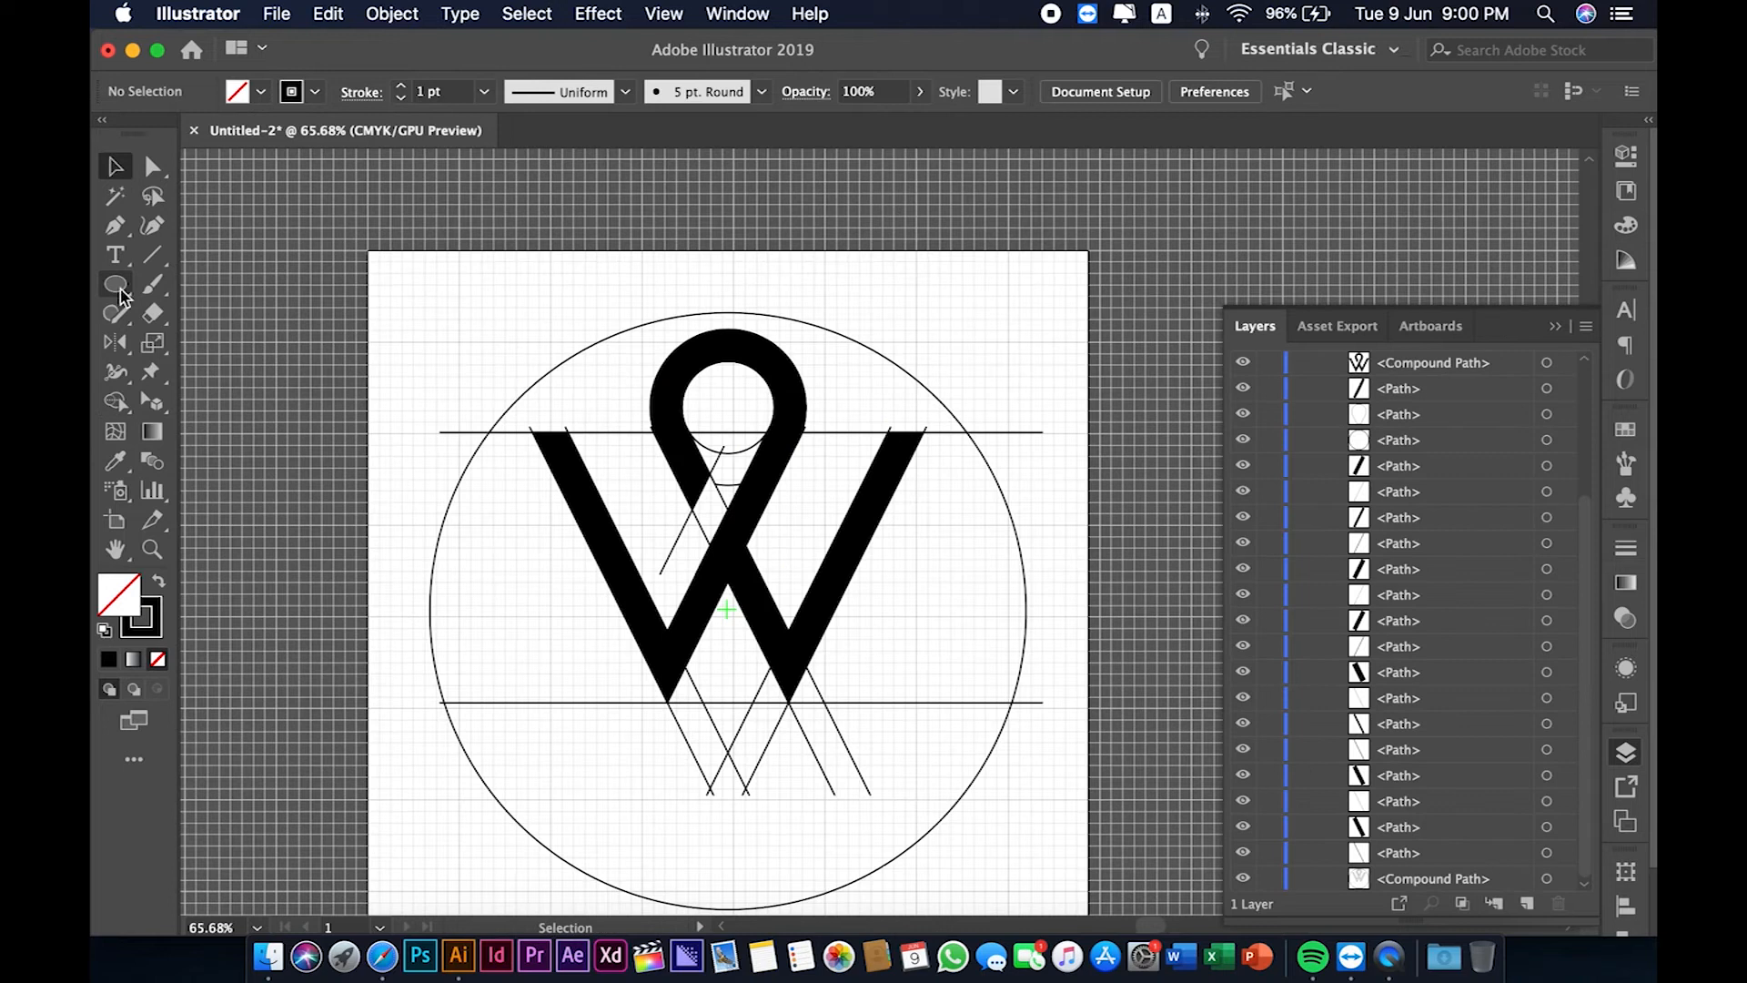
- Draw a slightly larger circle around the large circle, starting from its centre, with a 1 pt black stroke and no fill
click(117, 286)
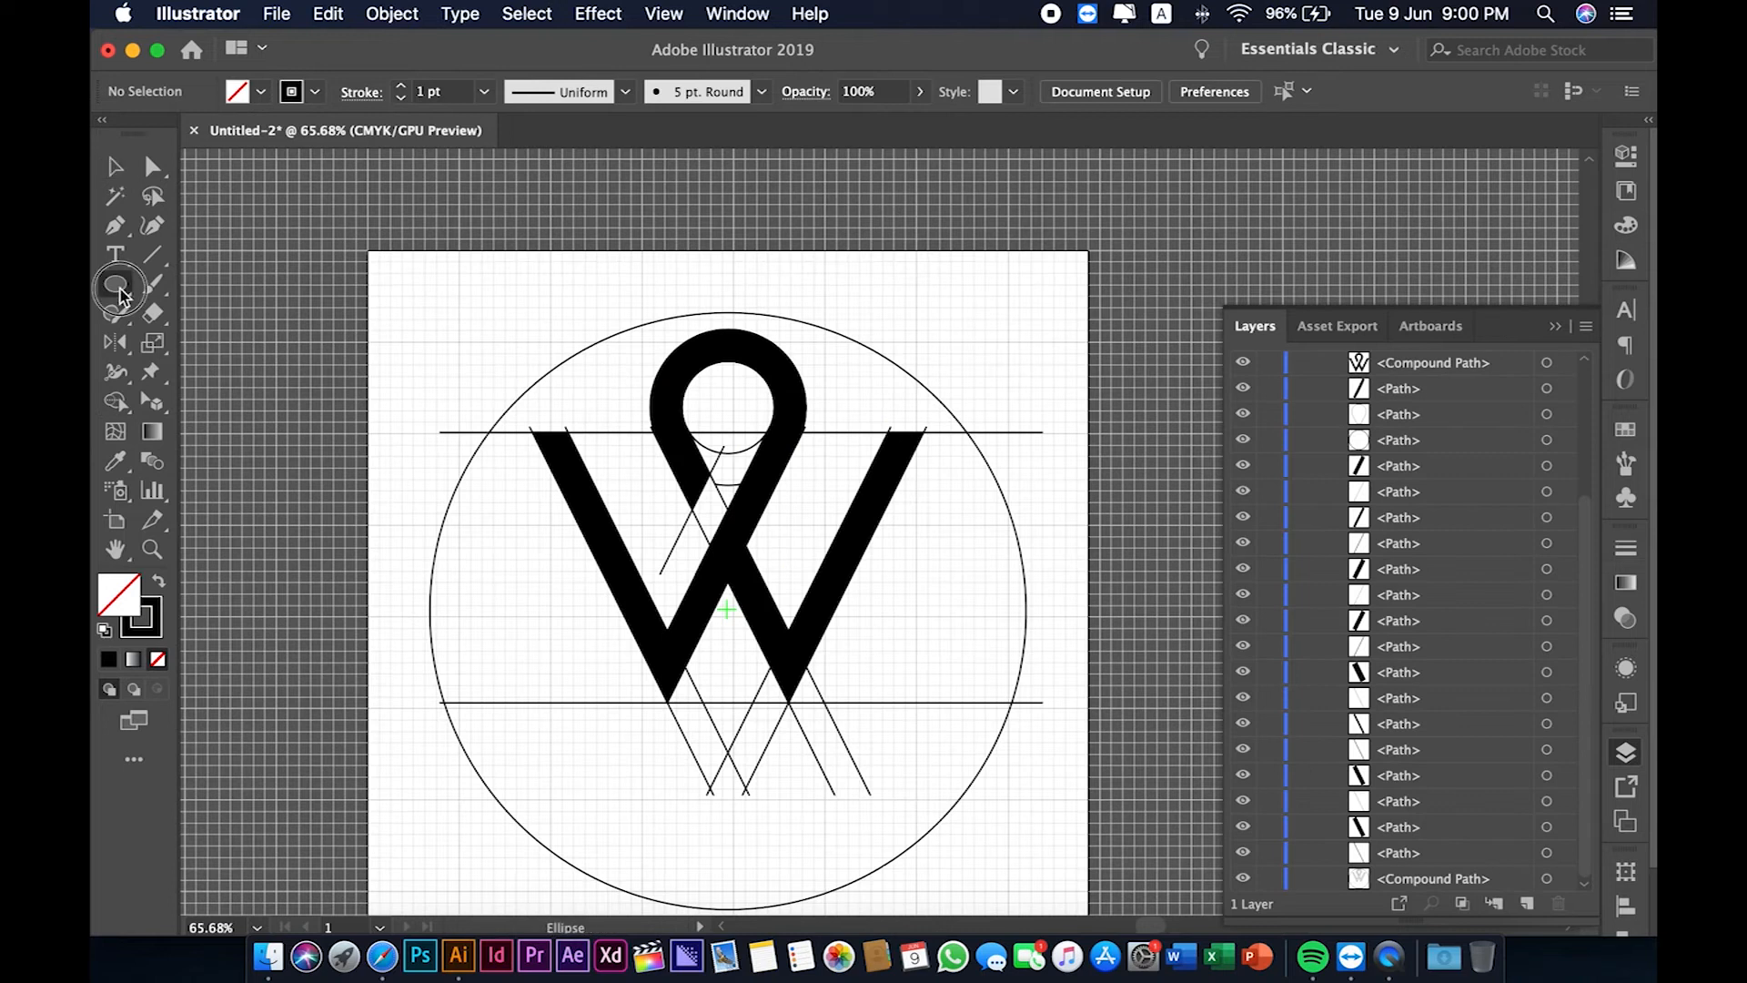
click(219, 346)
drag(727, 610, 948, 751)
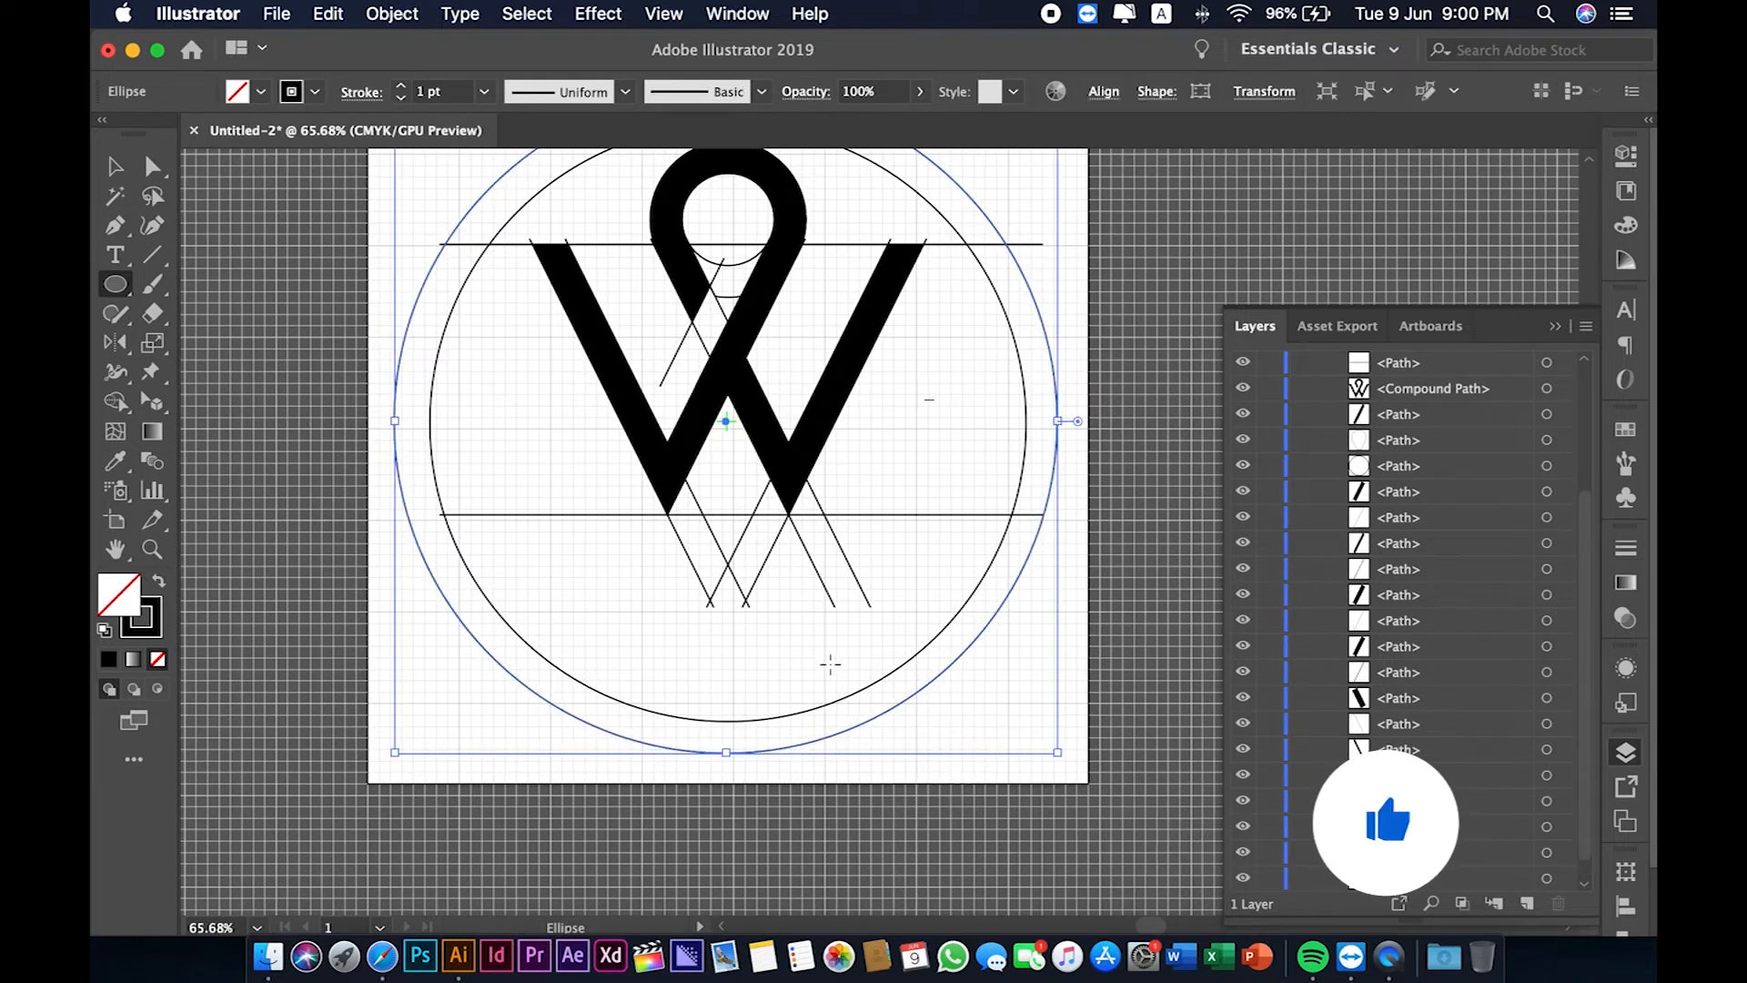
scroll(830, 659, down, 2)
click(115, 166)
click(586, 264)
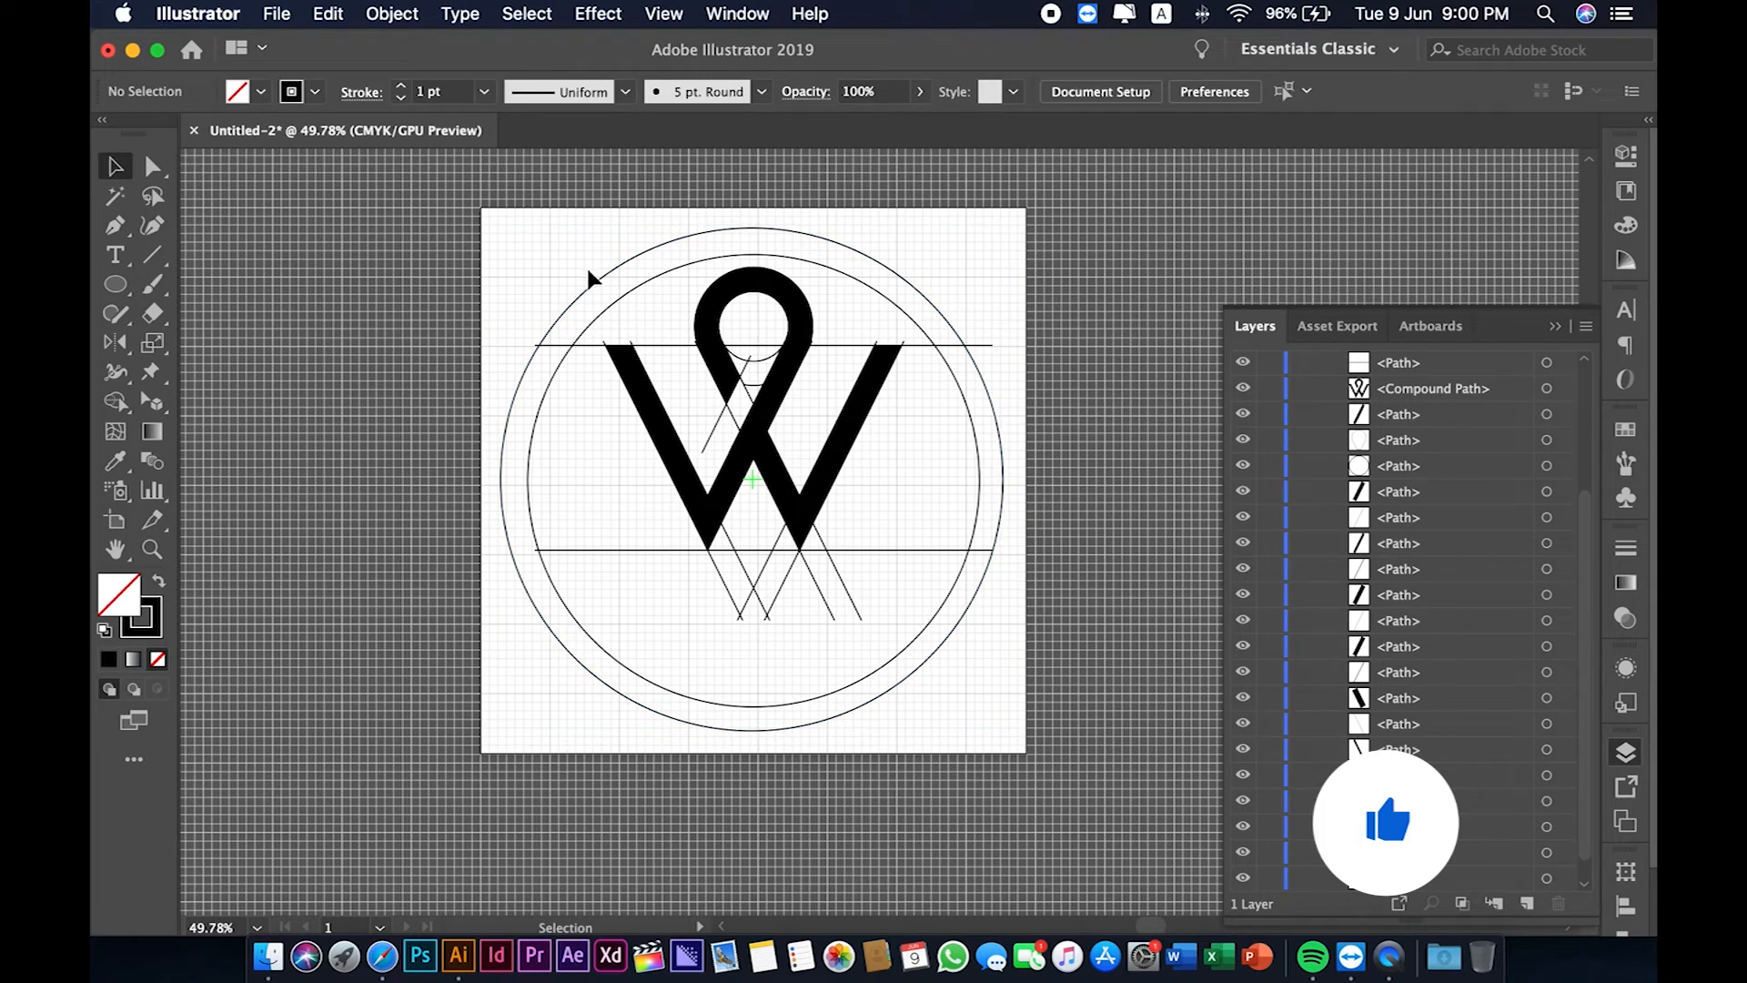
- Select the two large circles and fill the ring between them with black using Shape Builder
drag(617, 306, 617, 303)
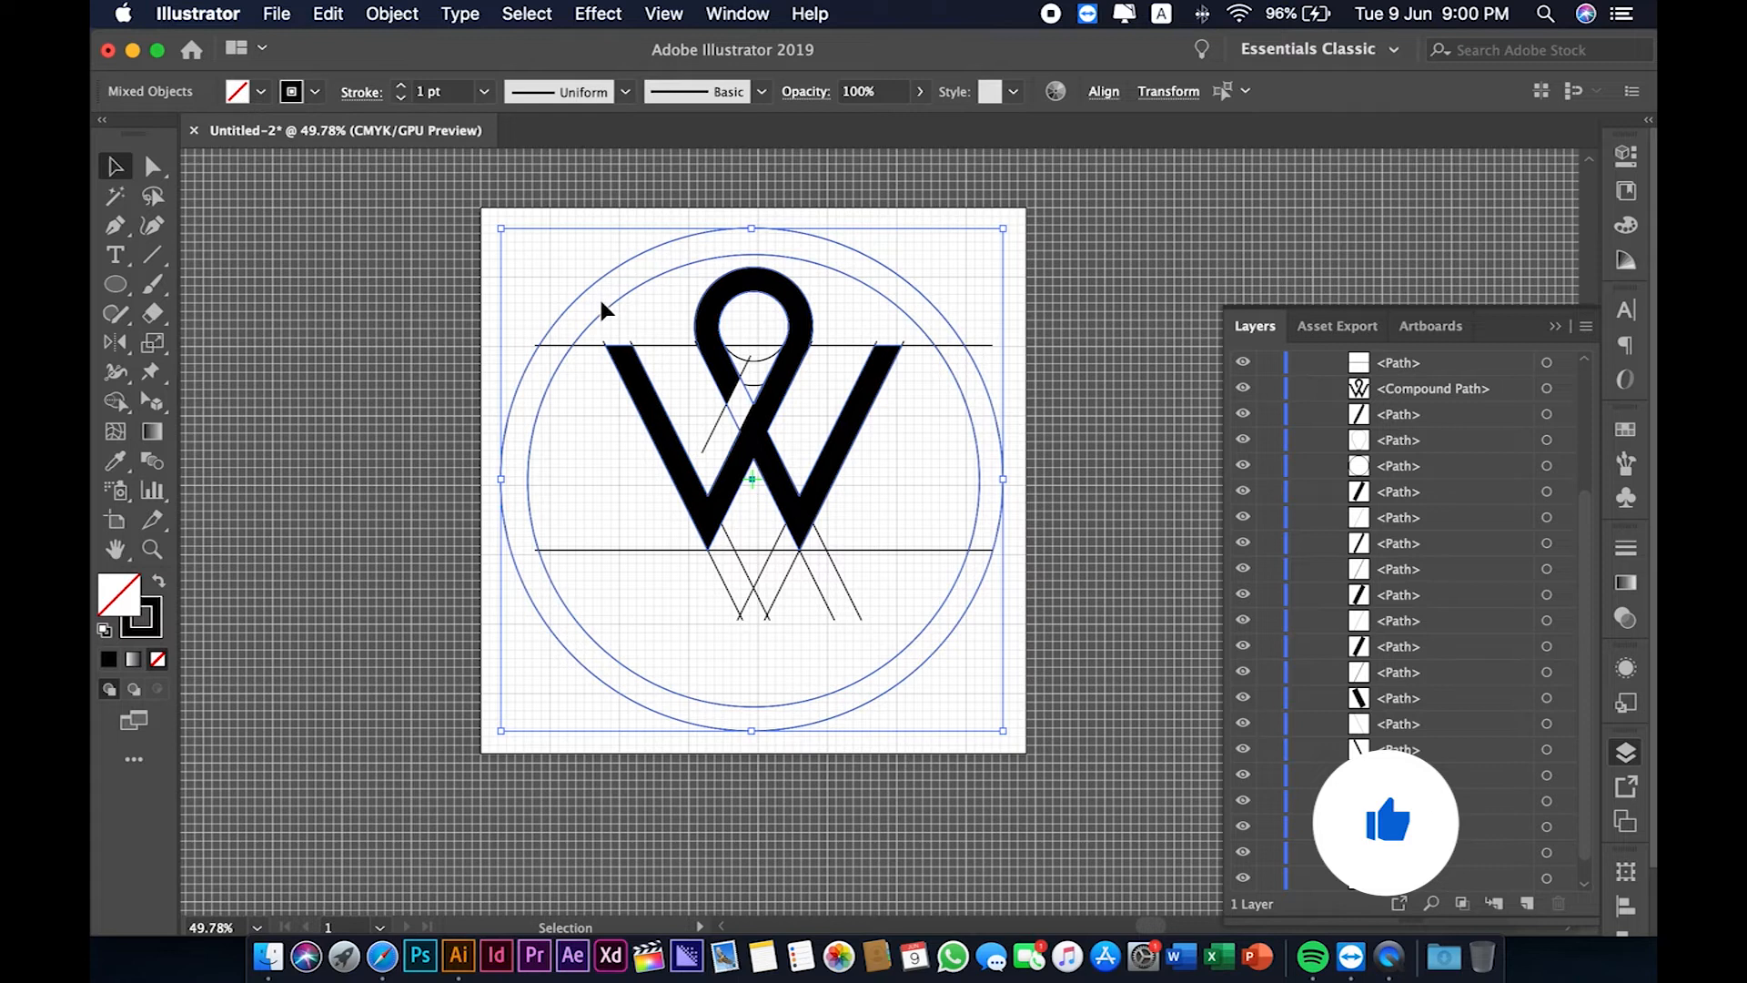
click(115, 401)
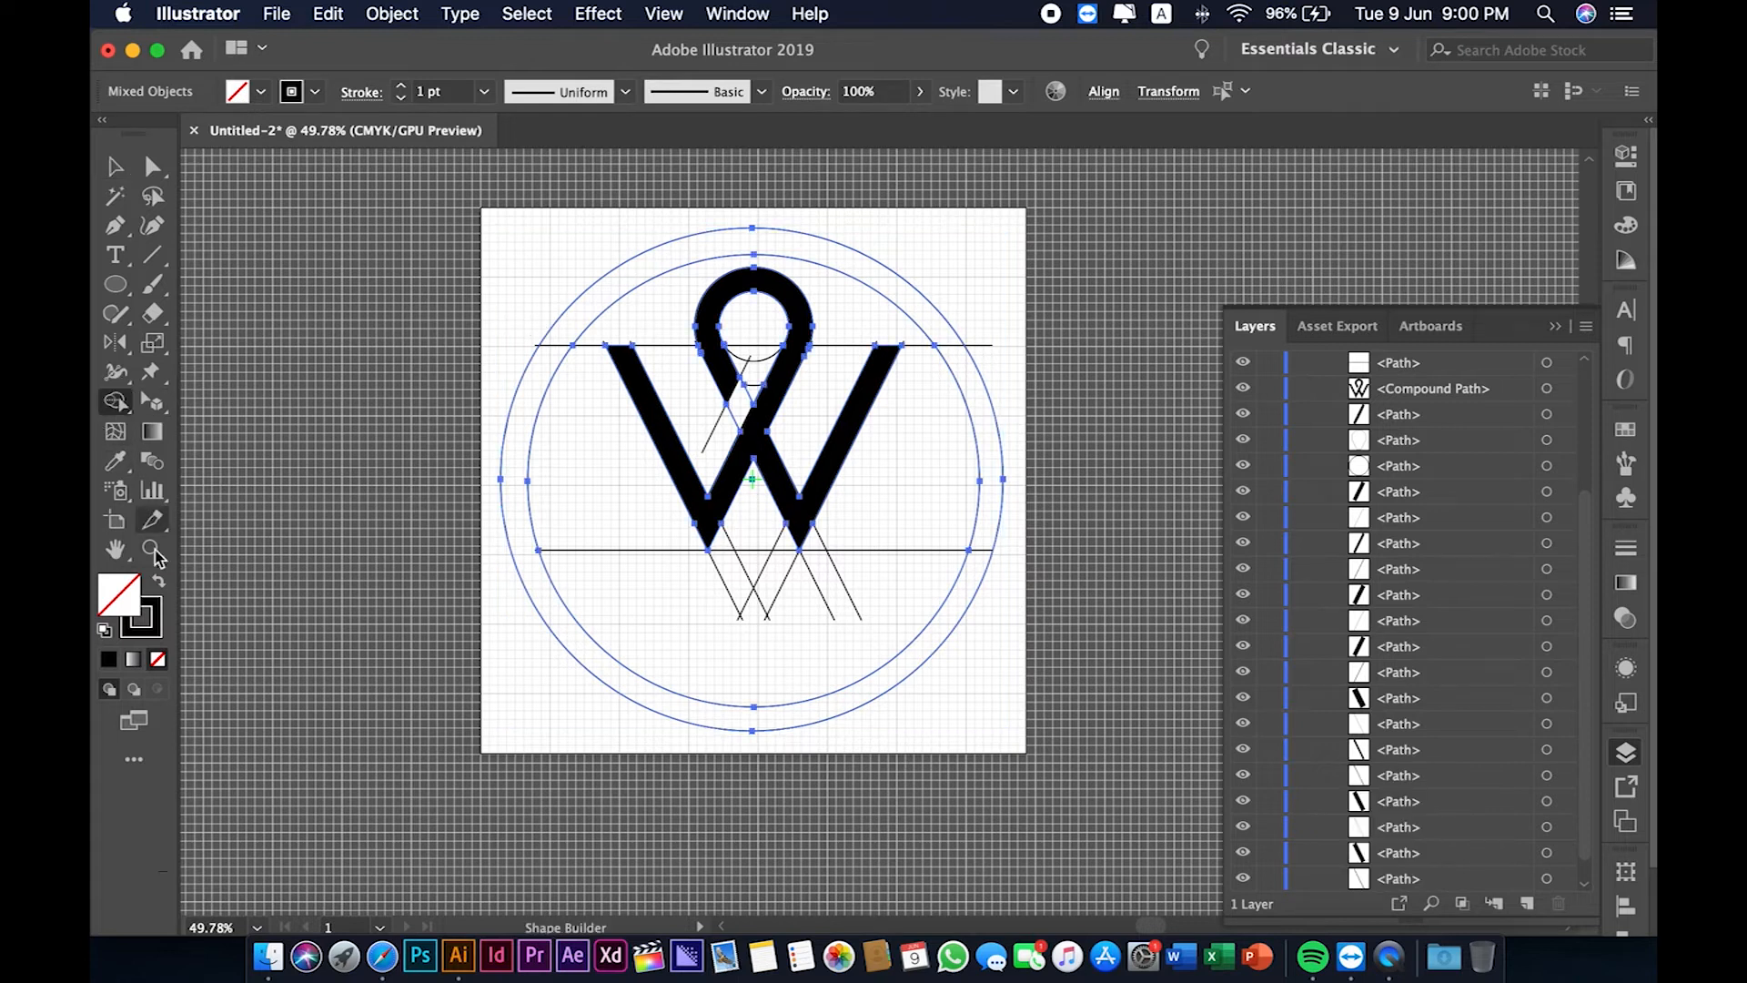
click(159, 581)
click(568, 317)
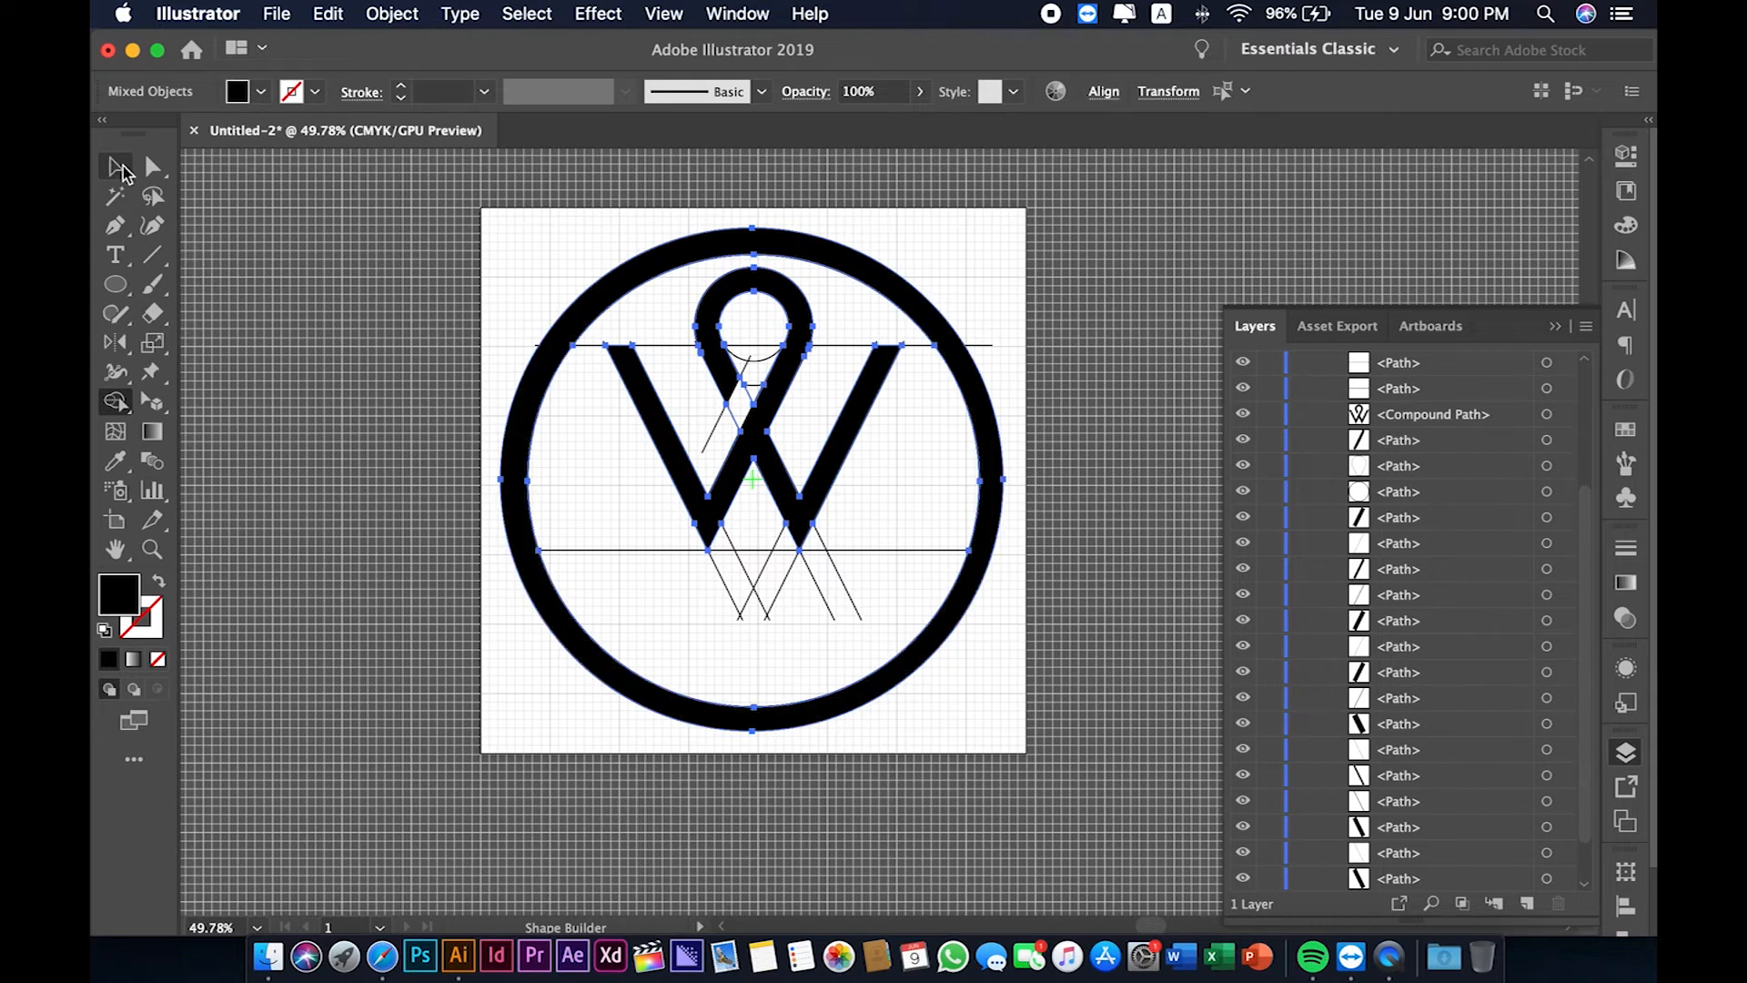
click(116, 166)
click(1085, 411)
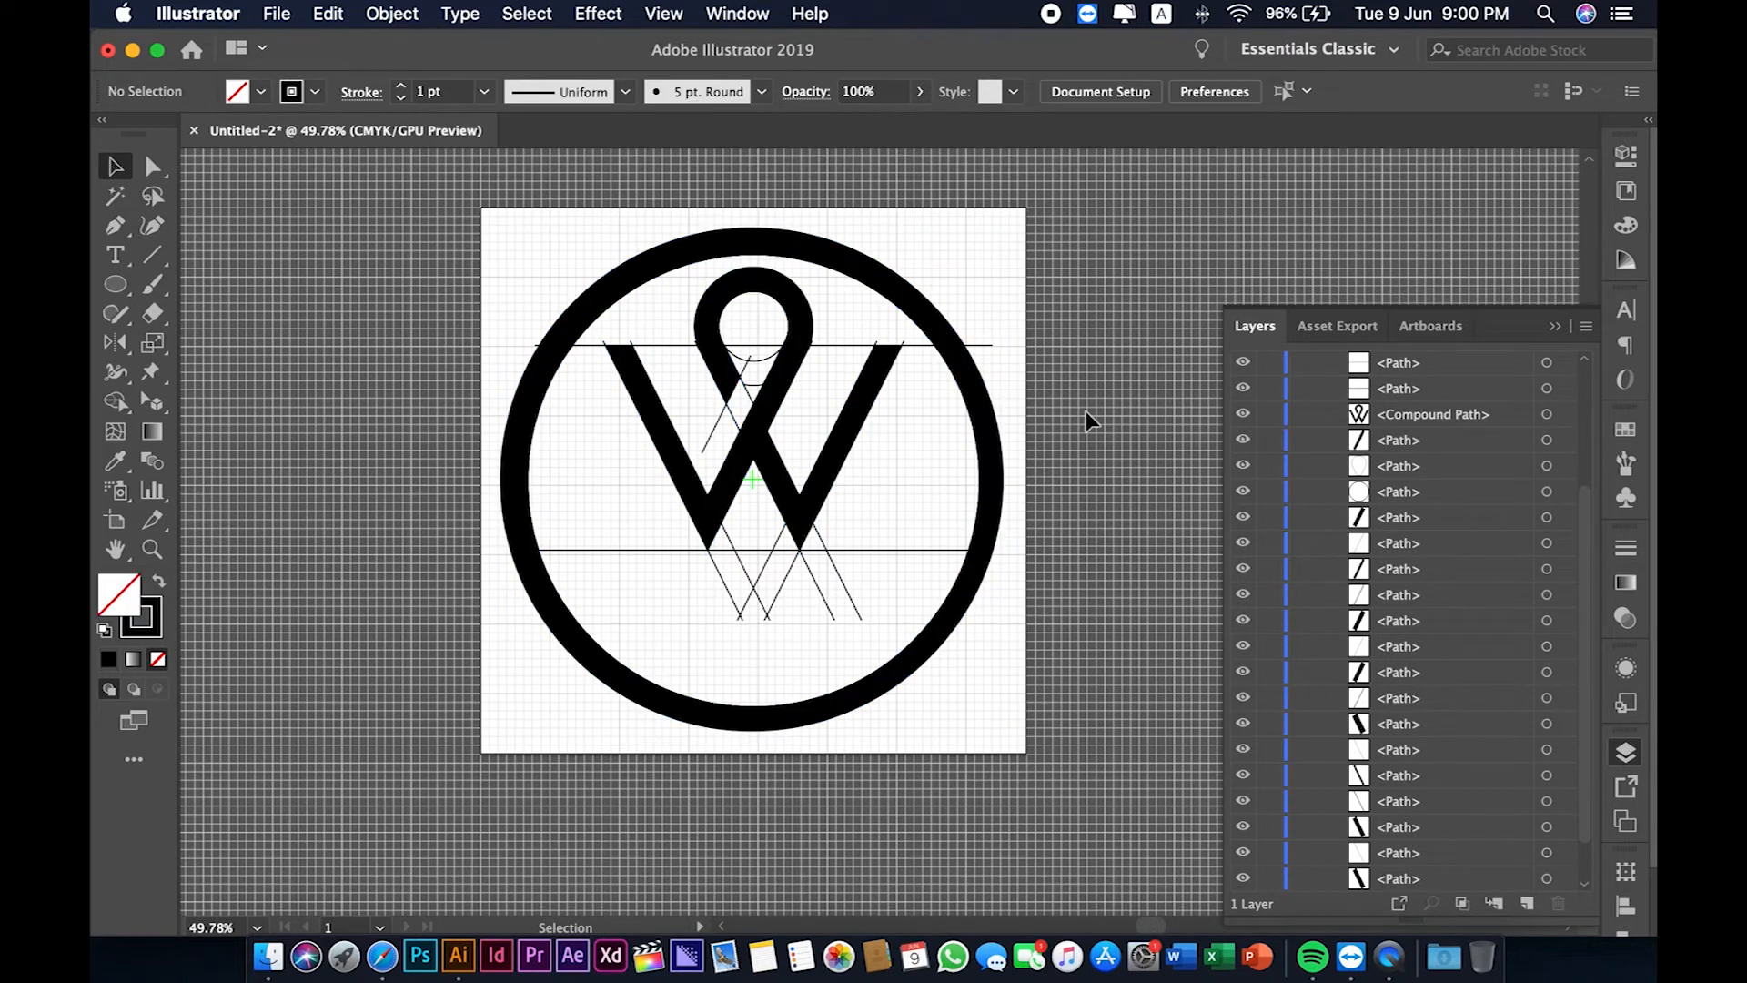
- Select the whole logo and erase the guide regions and slanted line ends beside and below the W with Shape Builder
click(987, 428)
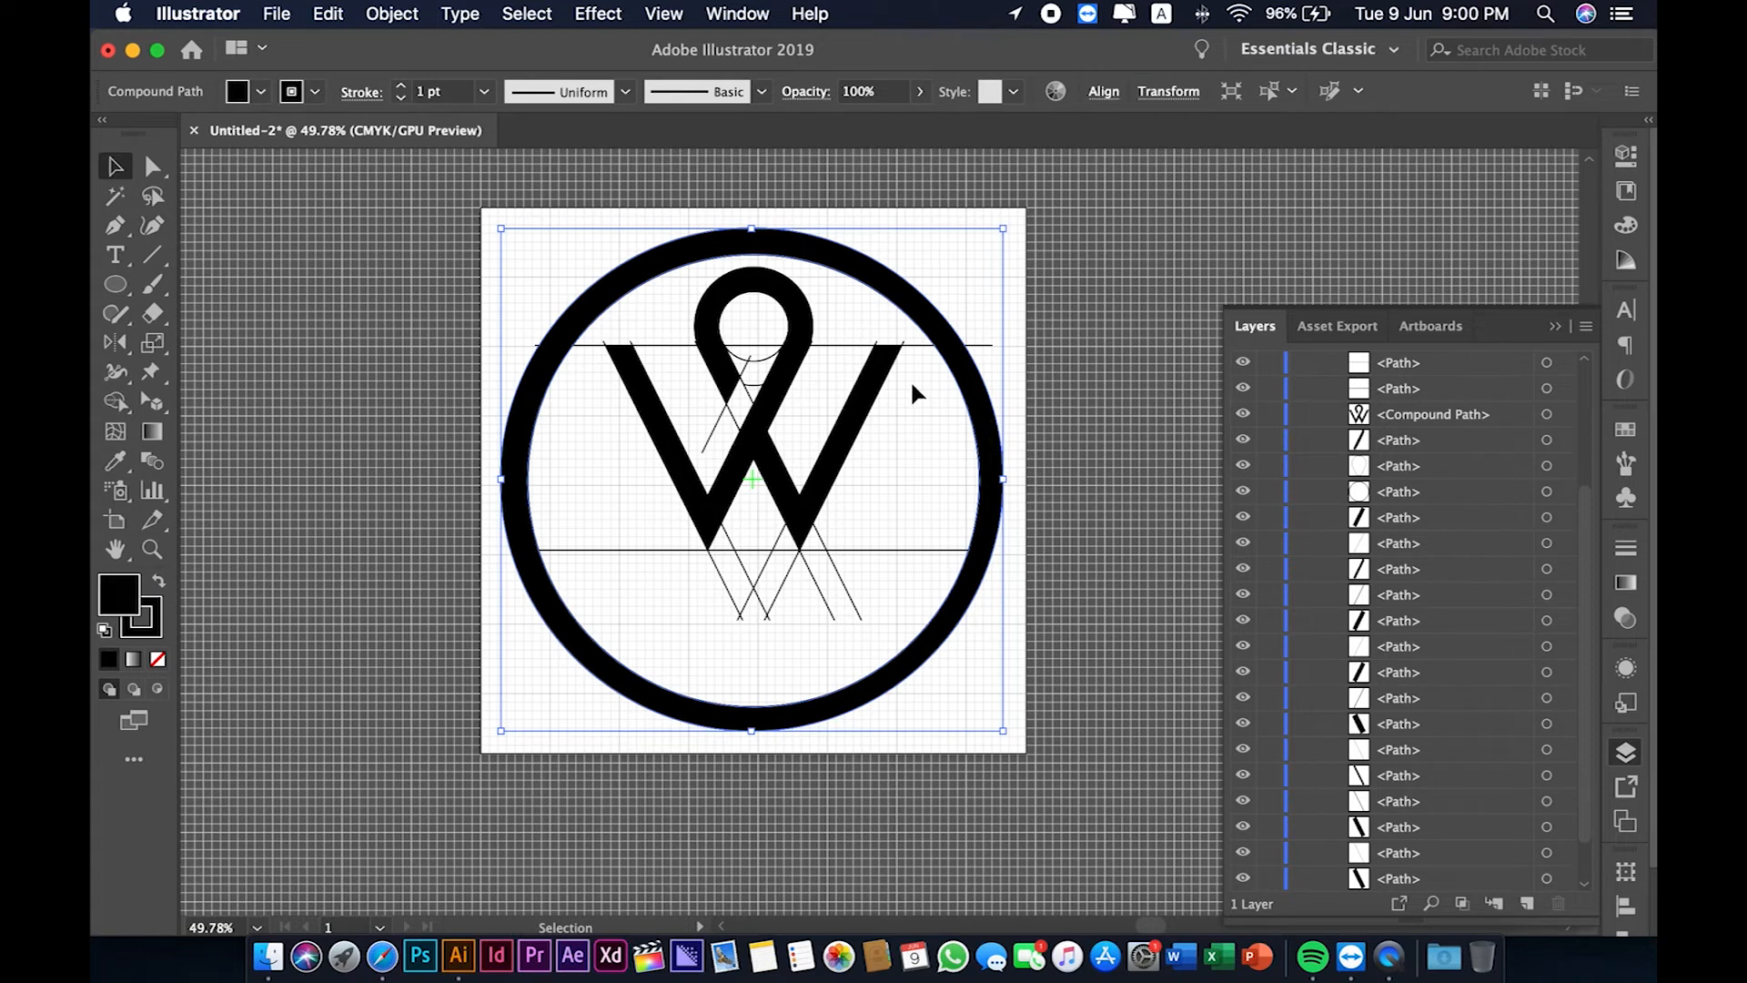
drag(433, 222, 1043, 731)
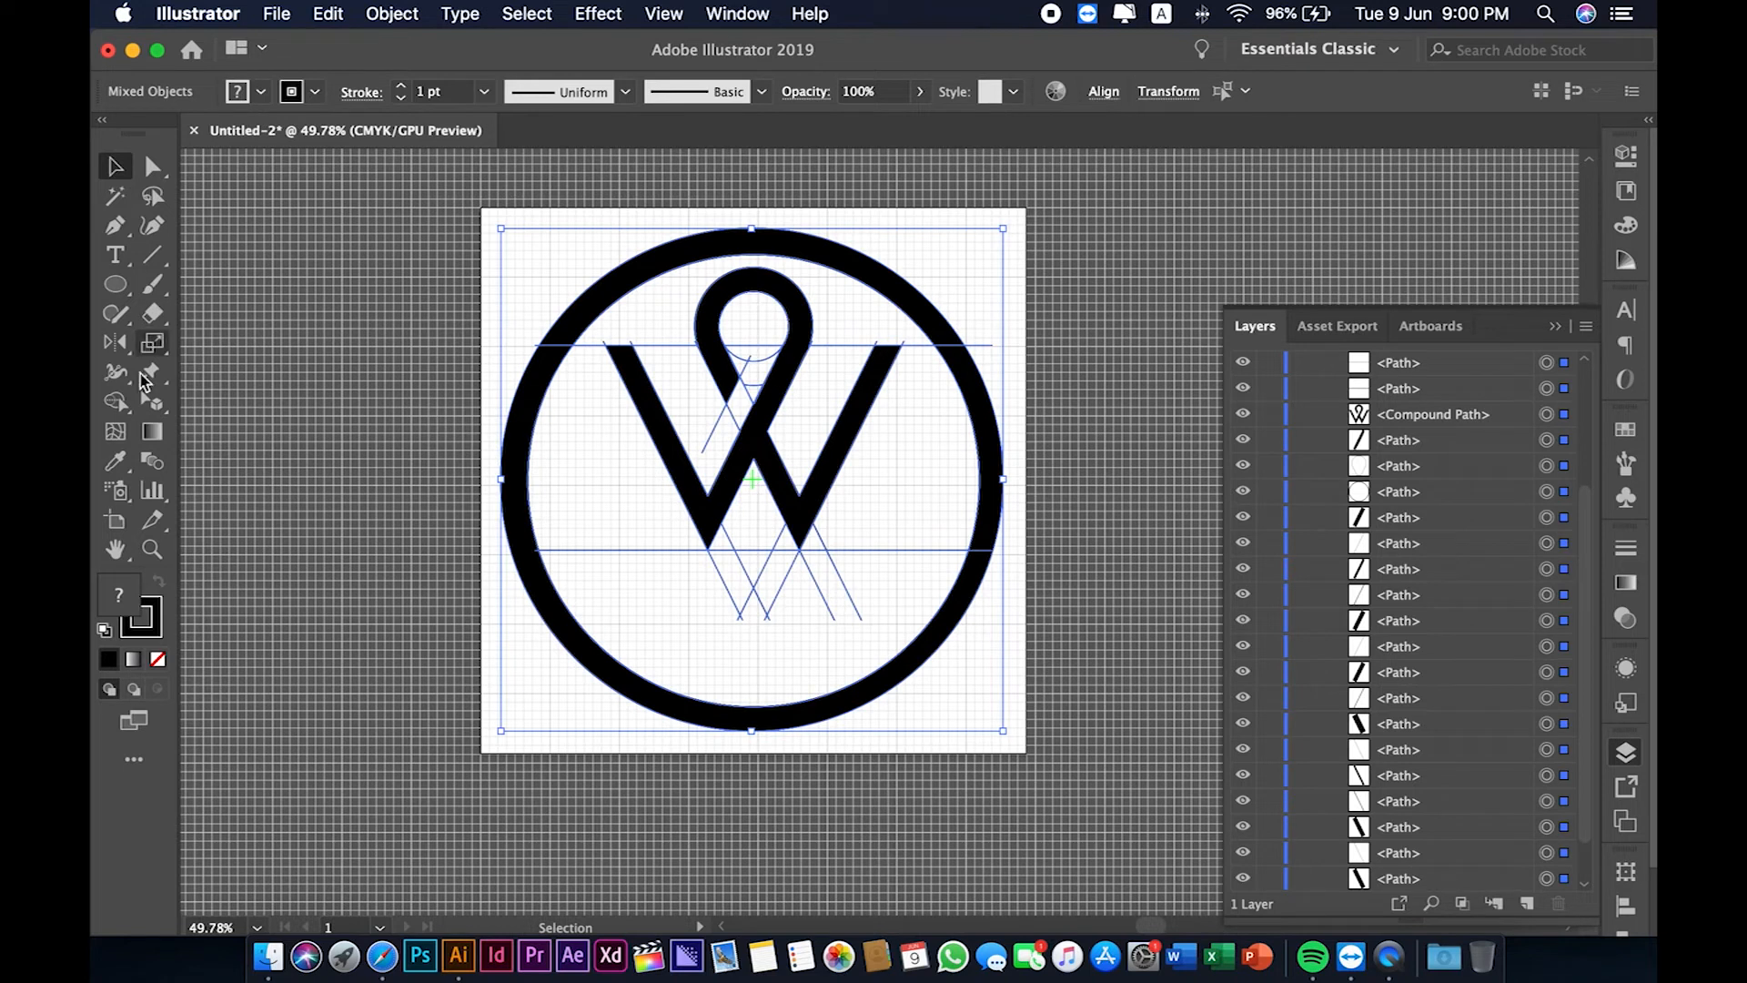
click(115, 401)
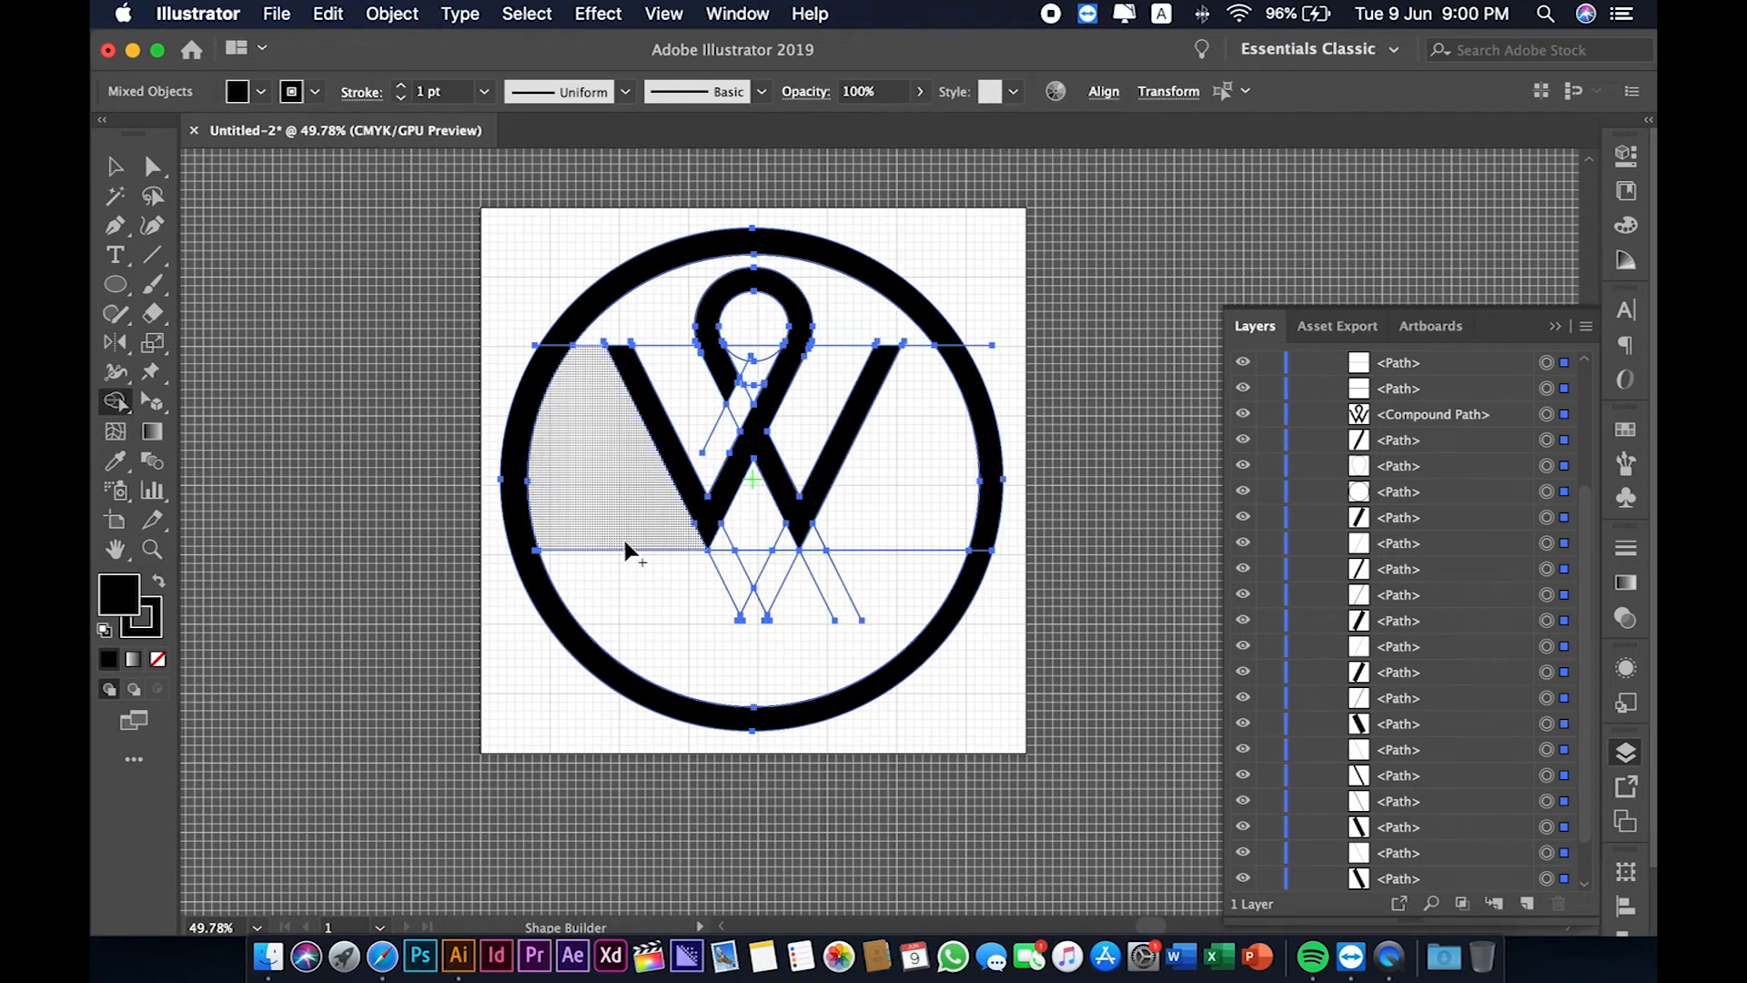
mouse_move(620, 528)
mouse_down()
mouse_move(641, 592)
mouse_move(719, 589)
mouse_move(754, 528)
mouse_move(728, 546)
mouse_up()
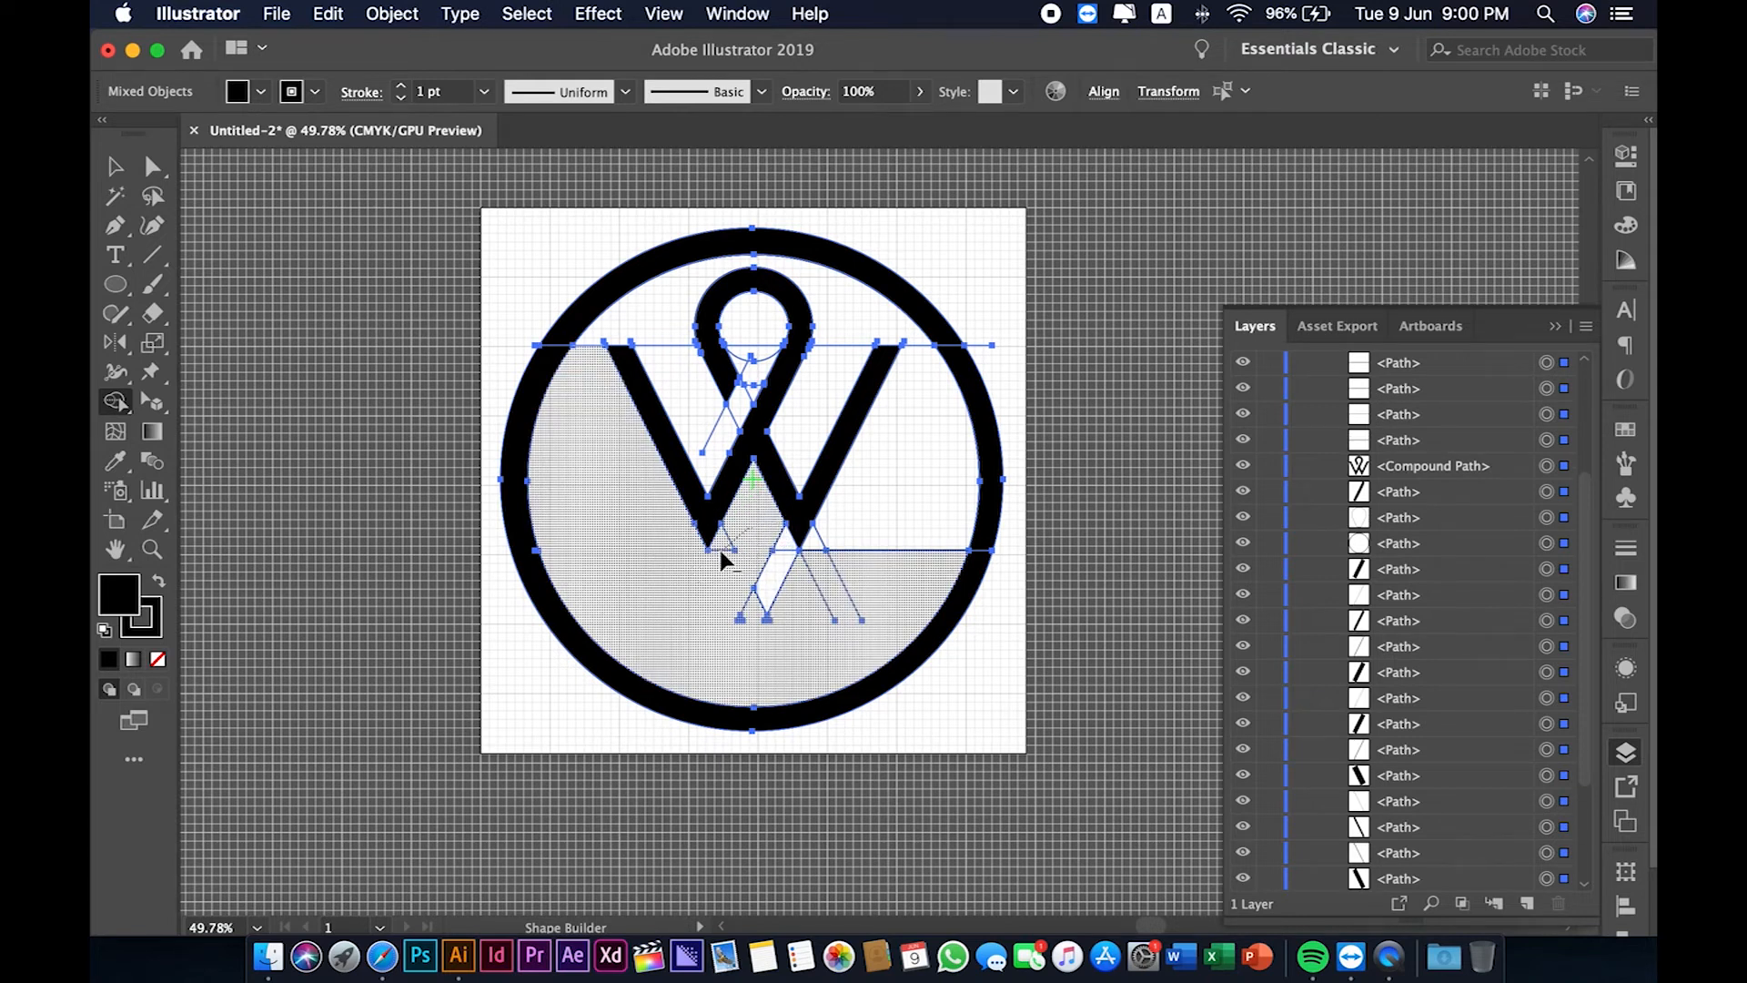
alt+click(768, 533)
mouse_move(851, 532)
mouse_down()
mouse_move(866, 526)
mouse_move(799, 587)
mouse_move(838, 518)
mouse_up()
drag(802, 576, 799, 577)
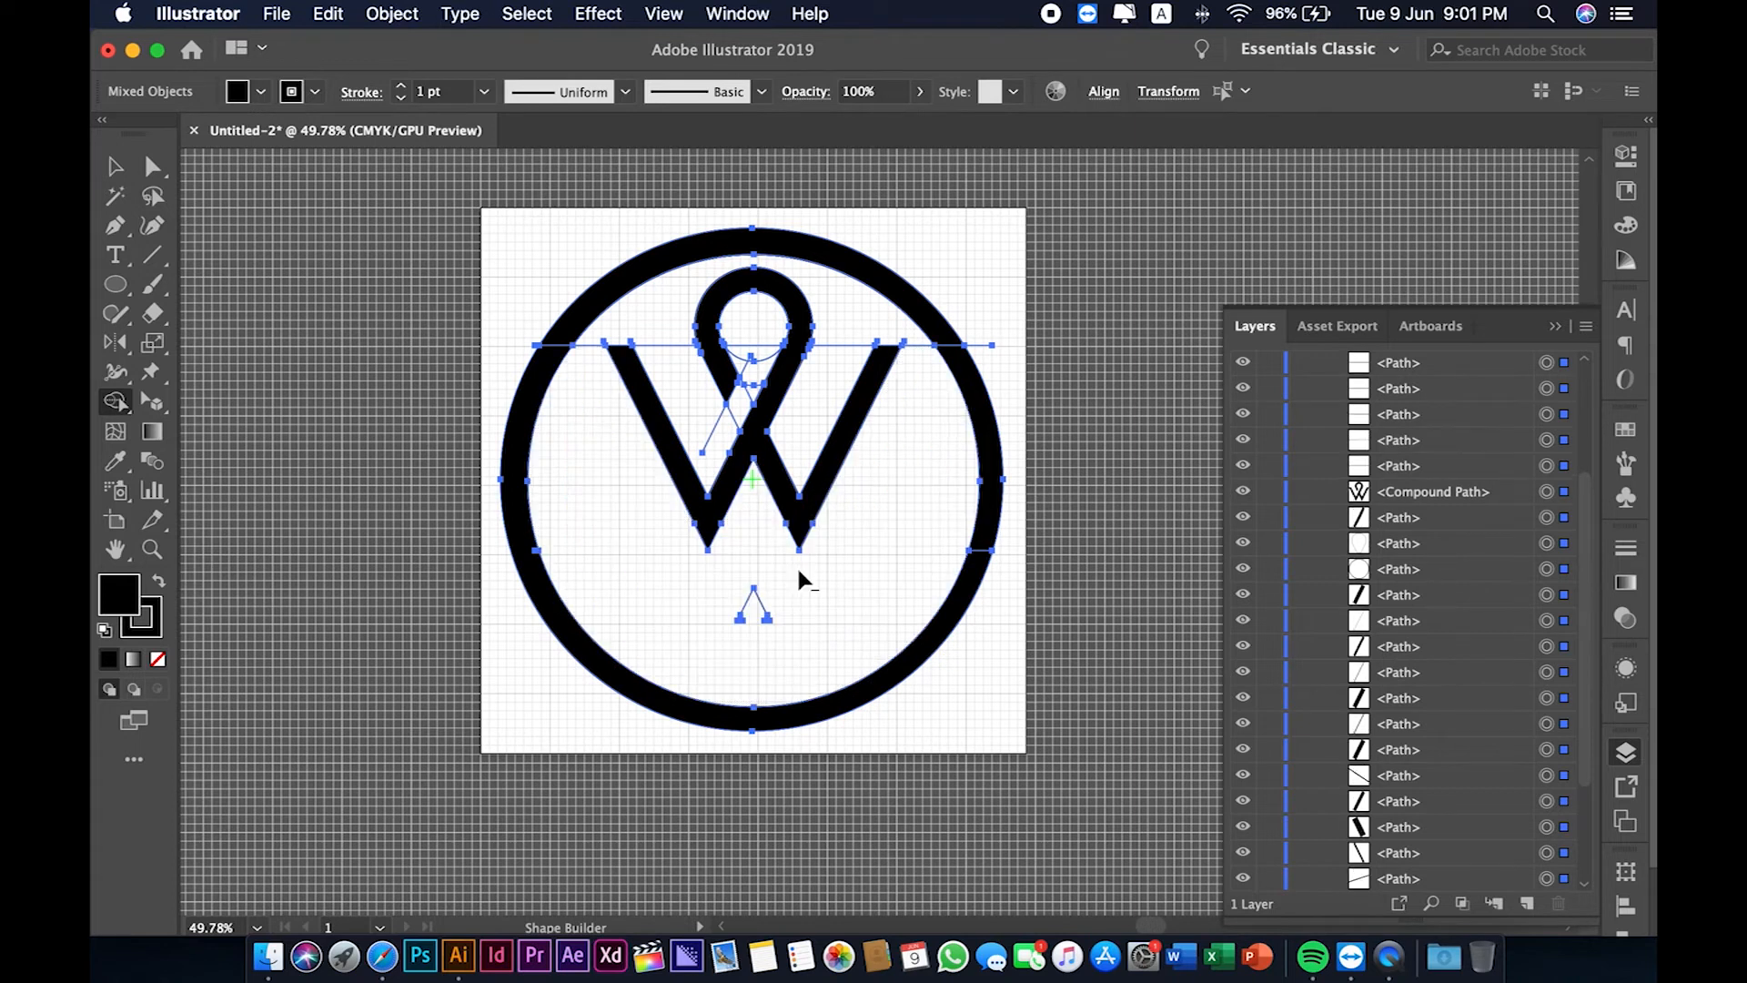
- Erase the leftover lines at the loop's crossing and the horizontal guide along the W's upper ends with Shape Builder
drag(740, 403, 705, 423)
drag(750, 351, 747, 377)
alt+click(848, 352)
alt+click(915, 335)
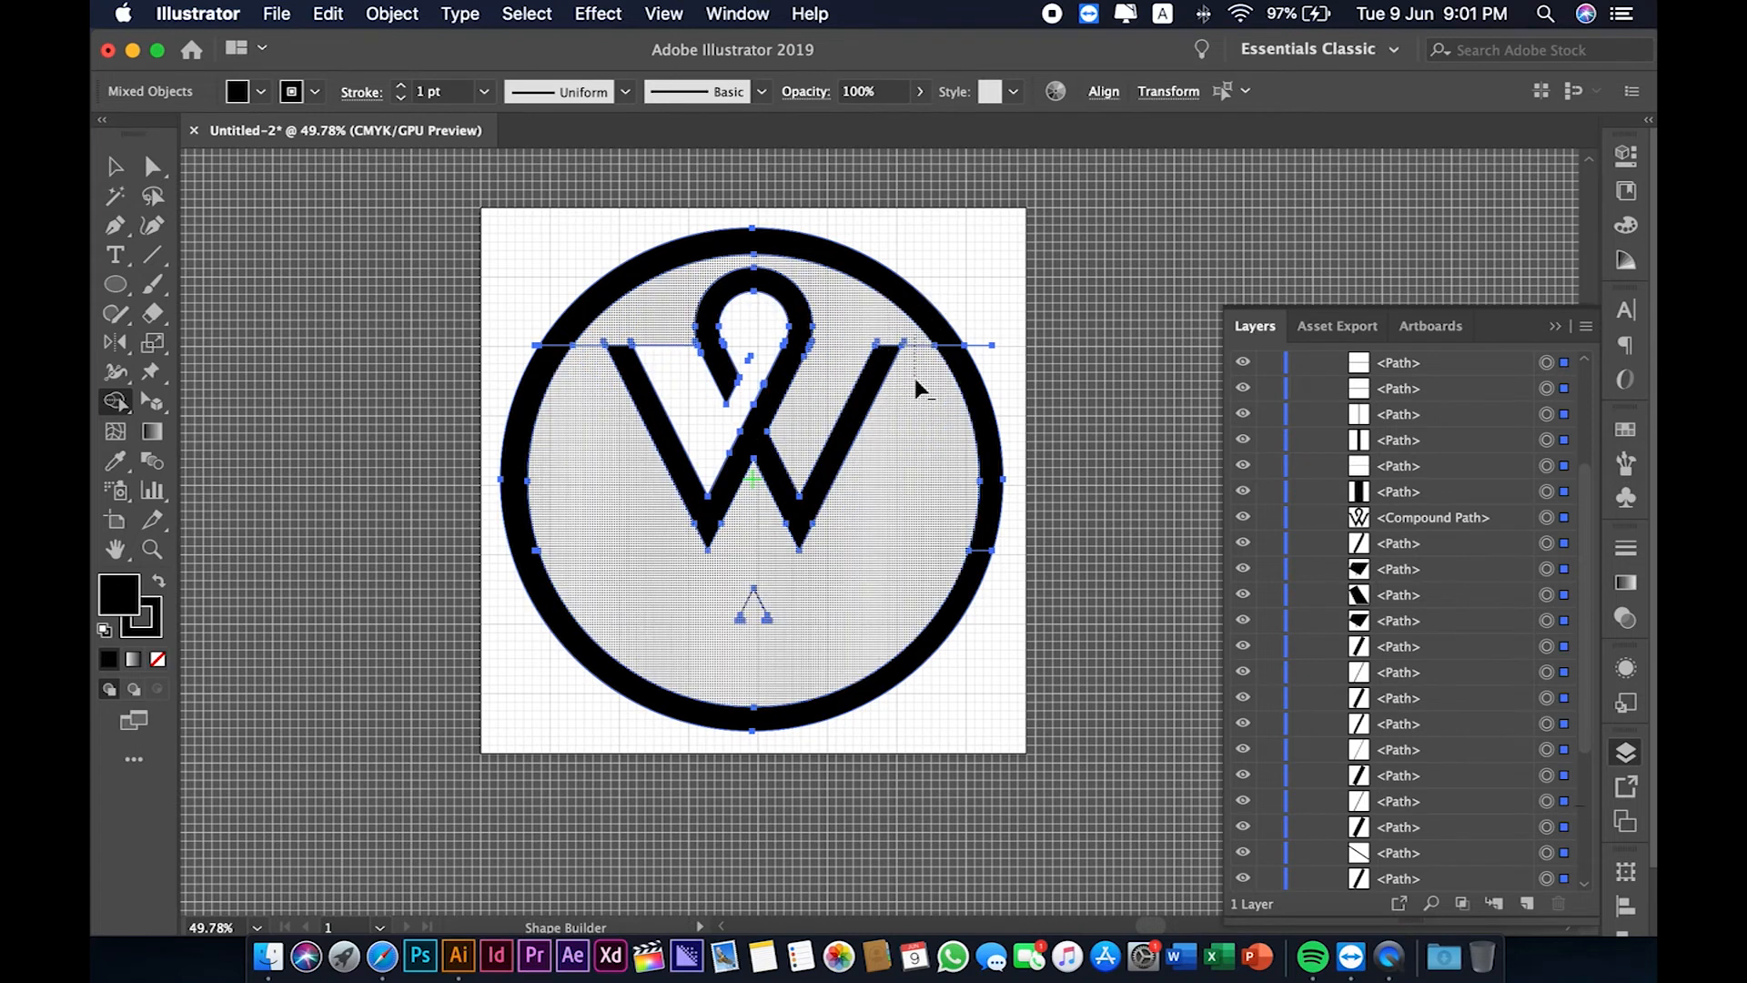
alt+click(663, 345)
alt+click(990, 347)
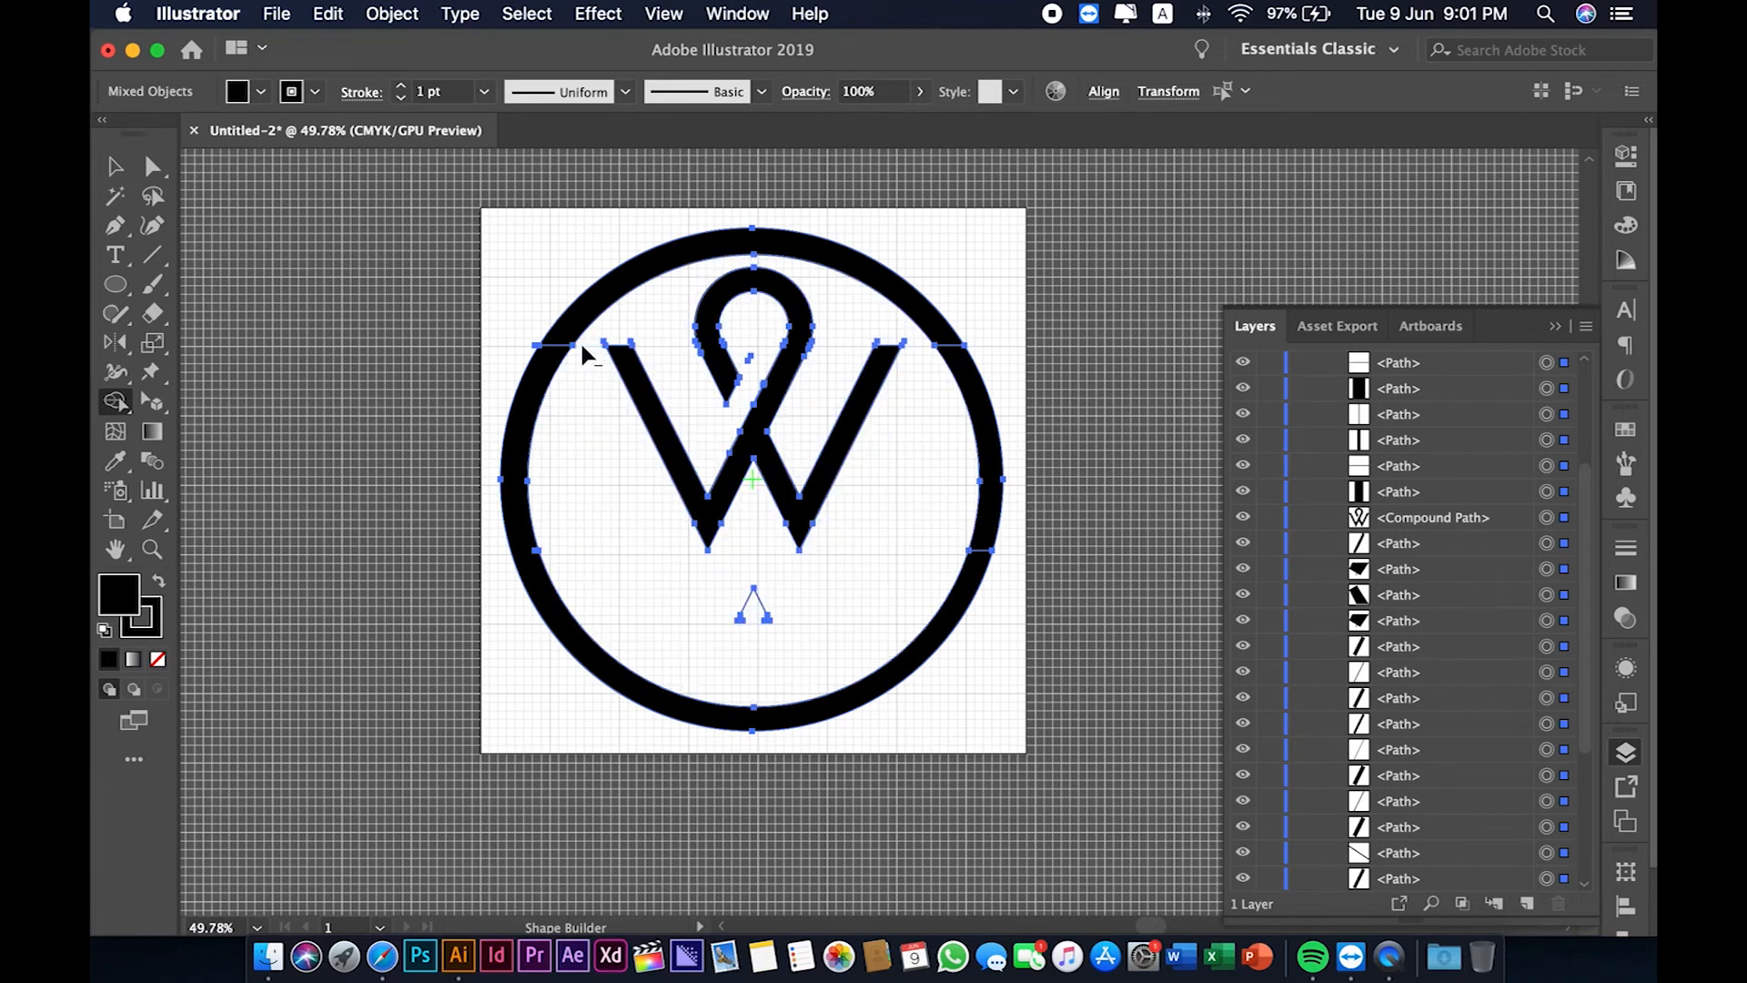
- Delete the leftover line fragments below the W and in the gap at the loop's crossing
key(super+shift+a)
key(a)
drag(804, 580, 695, 653)
key(Delete)
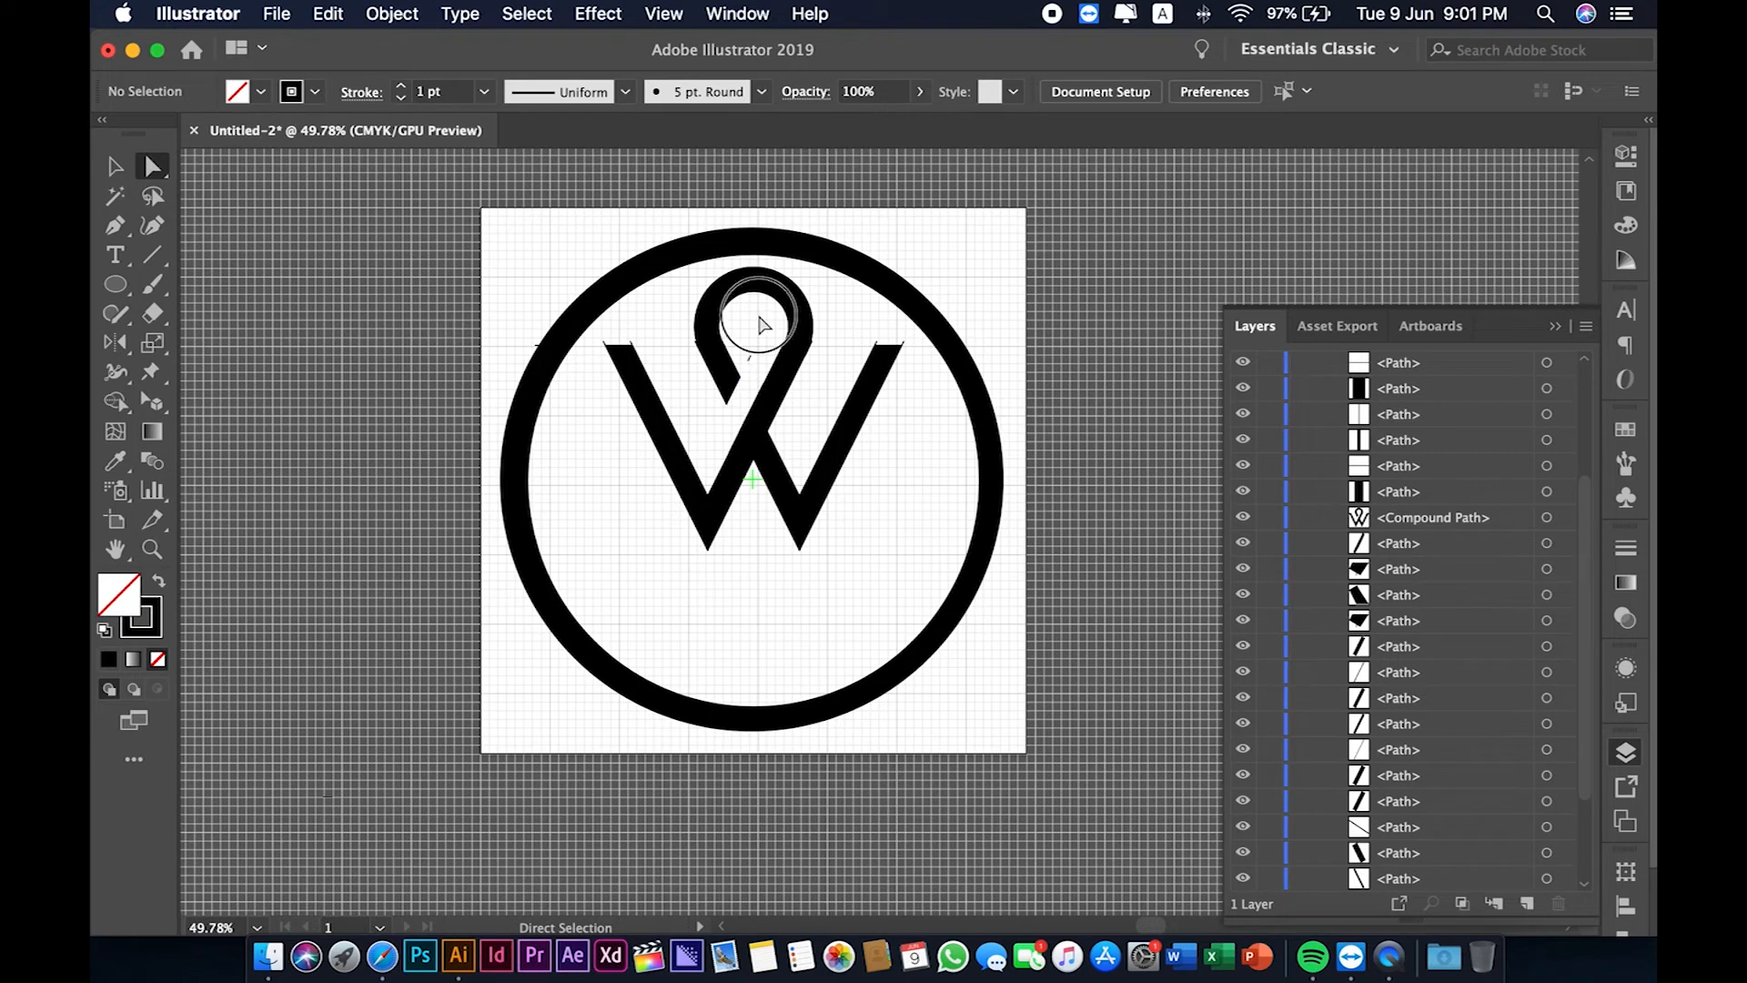
click(743, 359)
key(Delete)
key(Delete)
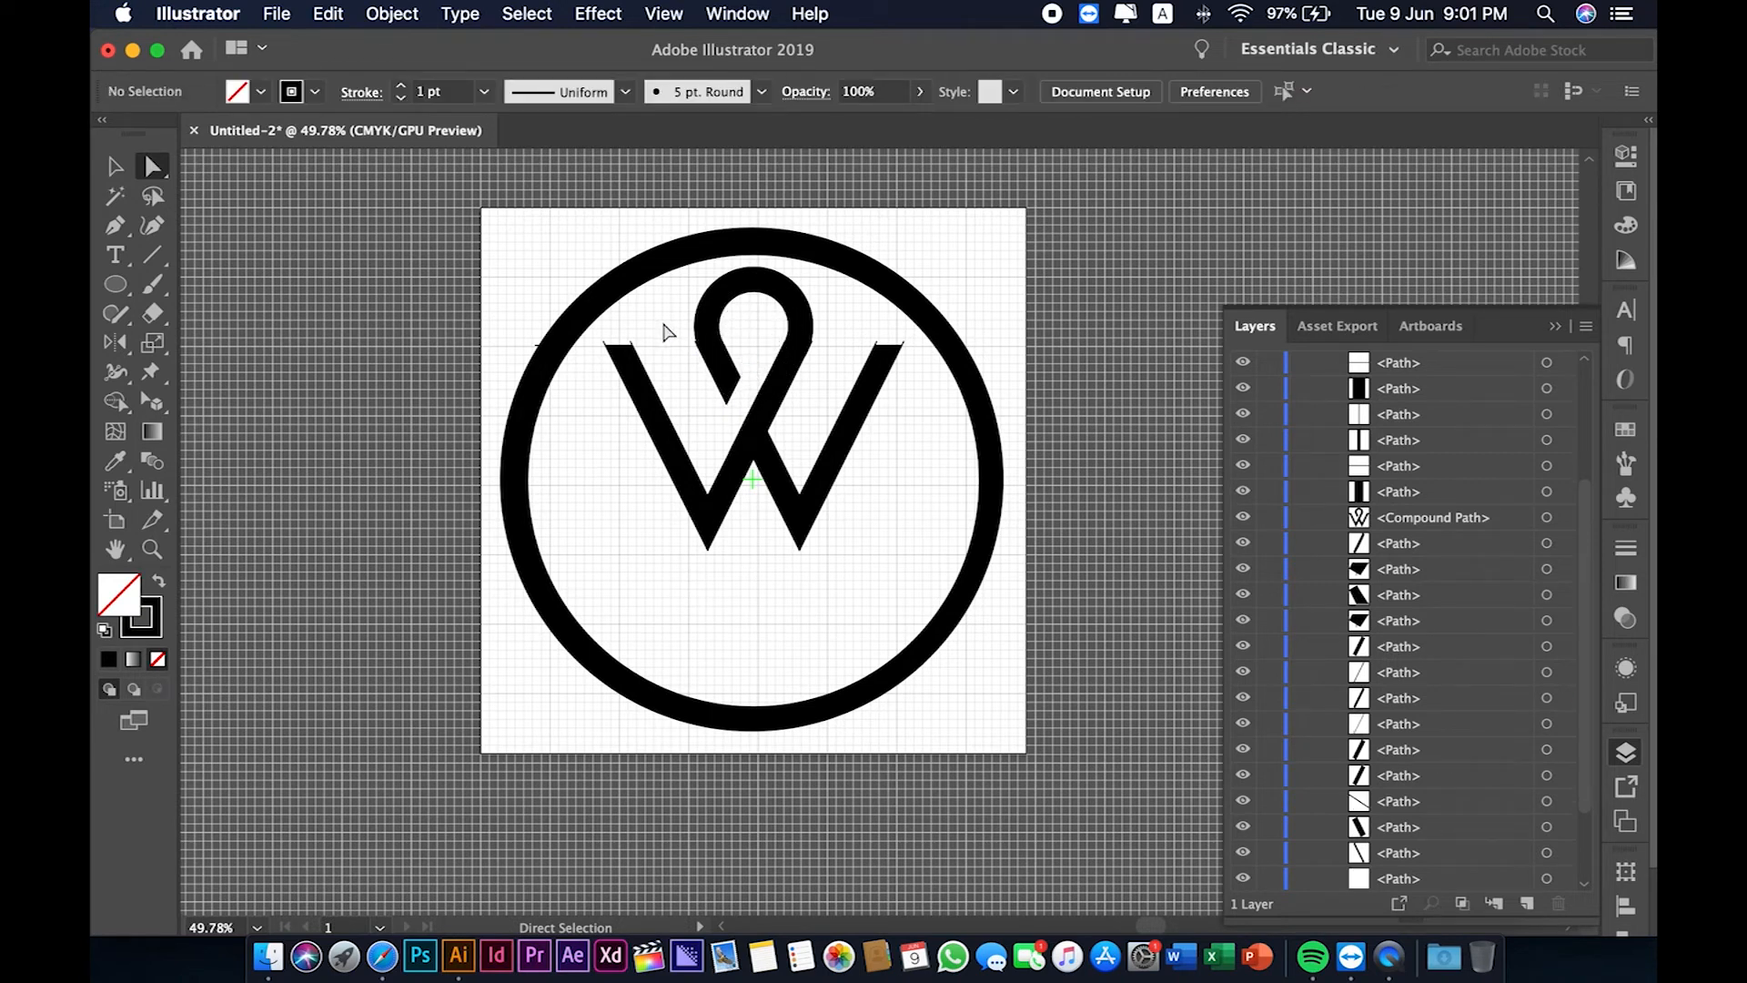
- Delete the leftover line stubs at the W's two upper ends
drag(641, 329, 597, 344)
key(Delete)
key(Delete)
drag(913, 338, 865, 350)
key(Delete)
key(Delete)
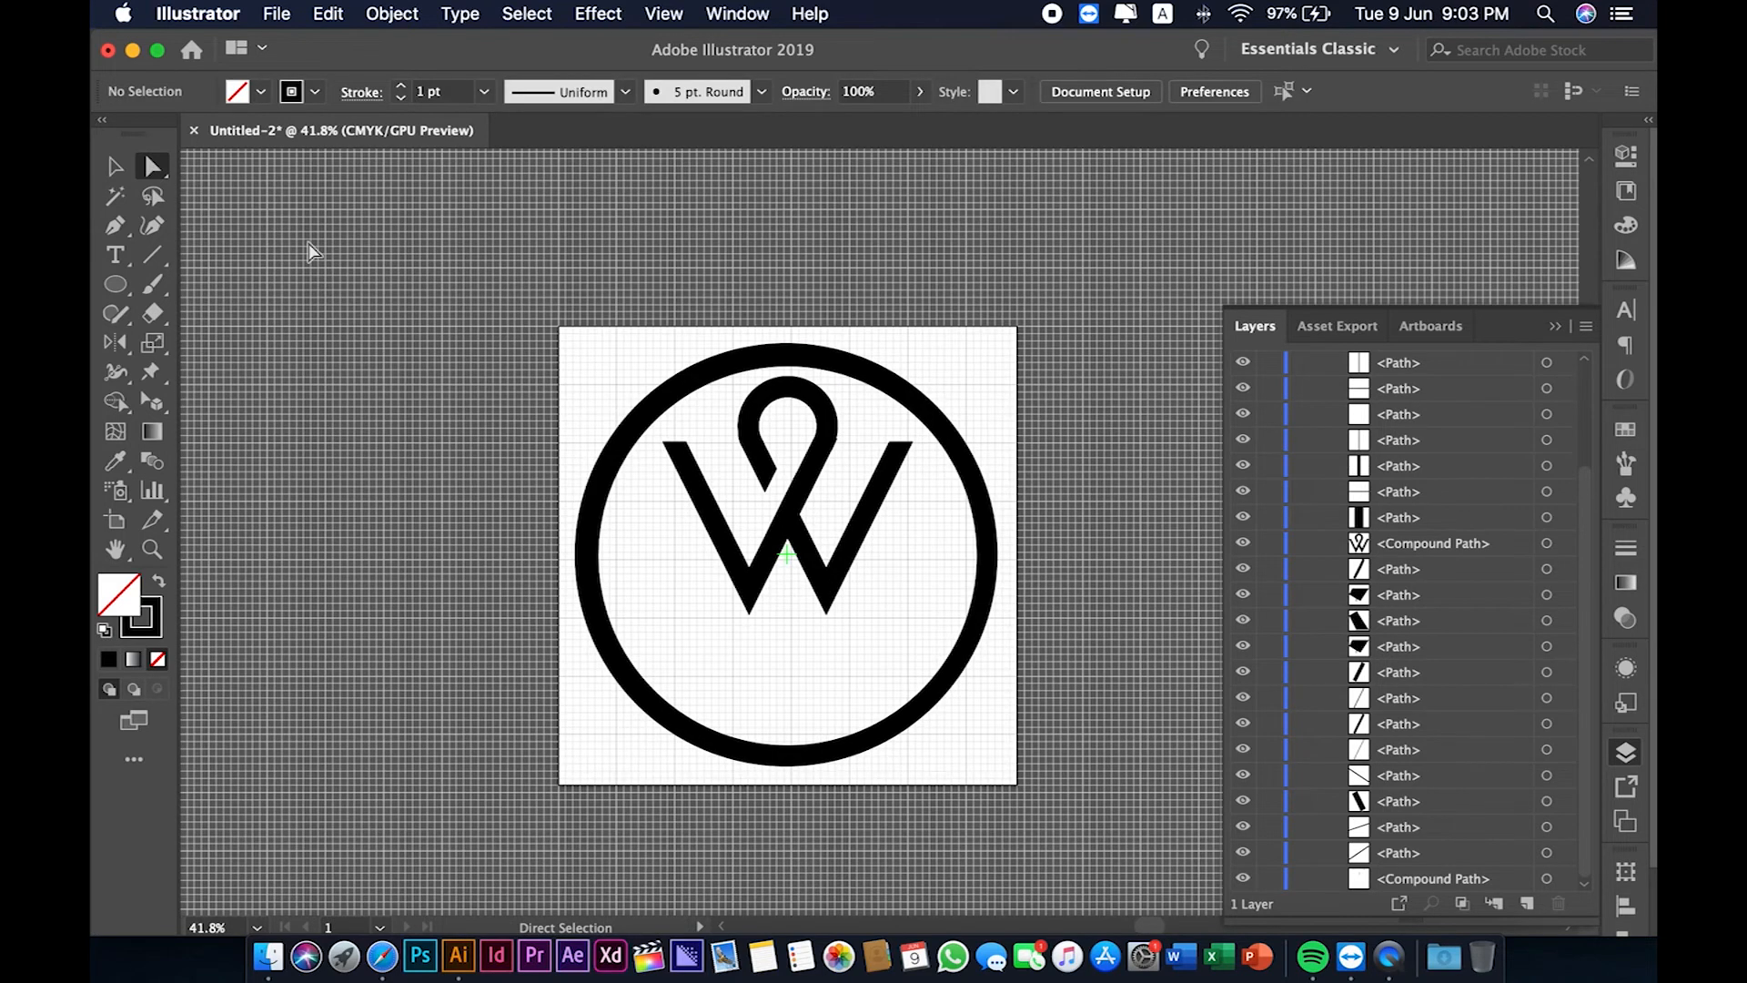
- Group all the W's pieces and centre the group vertically on the artboard
click(113, 166)
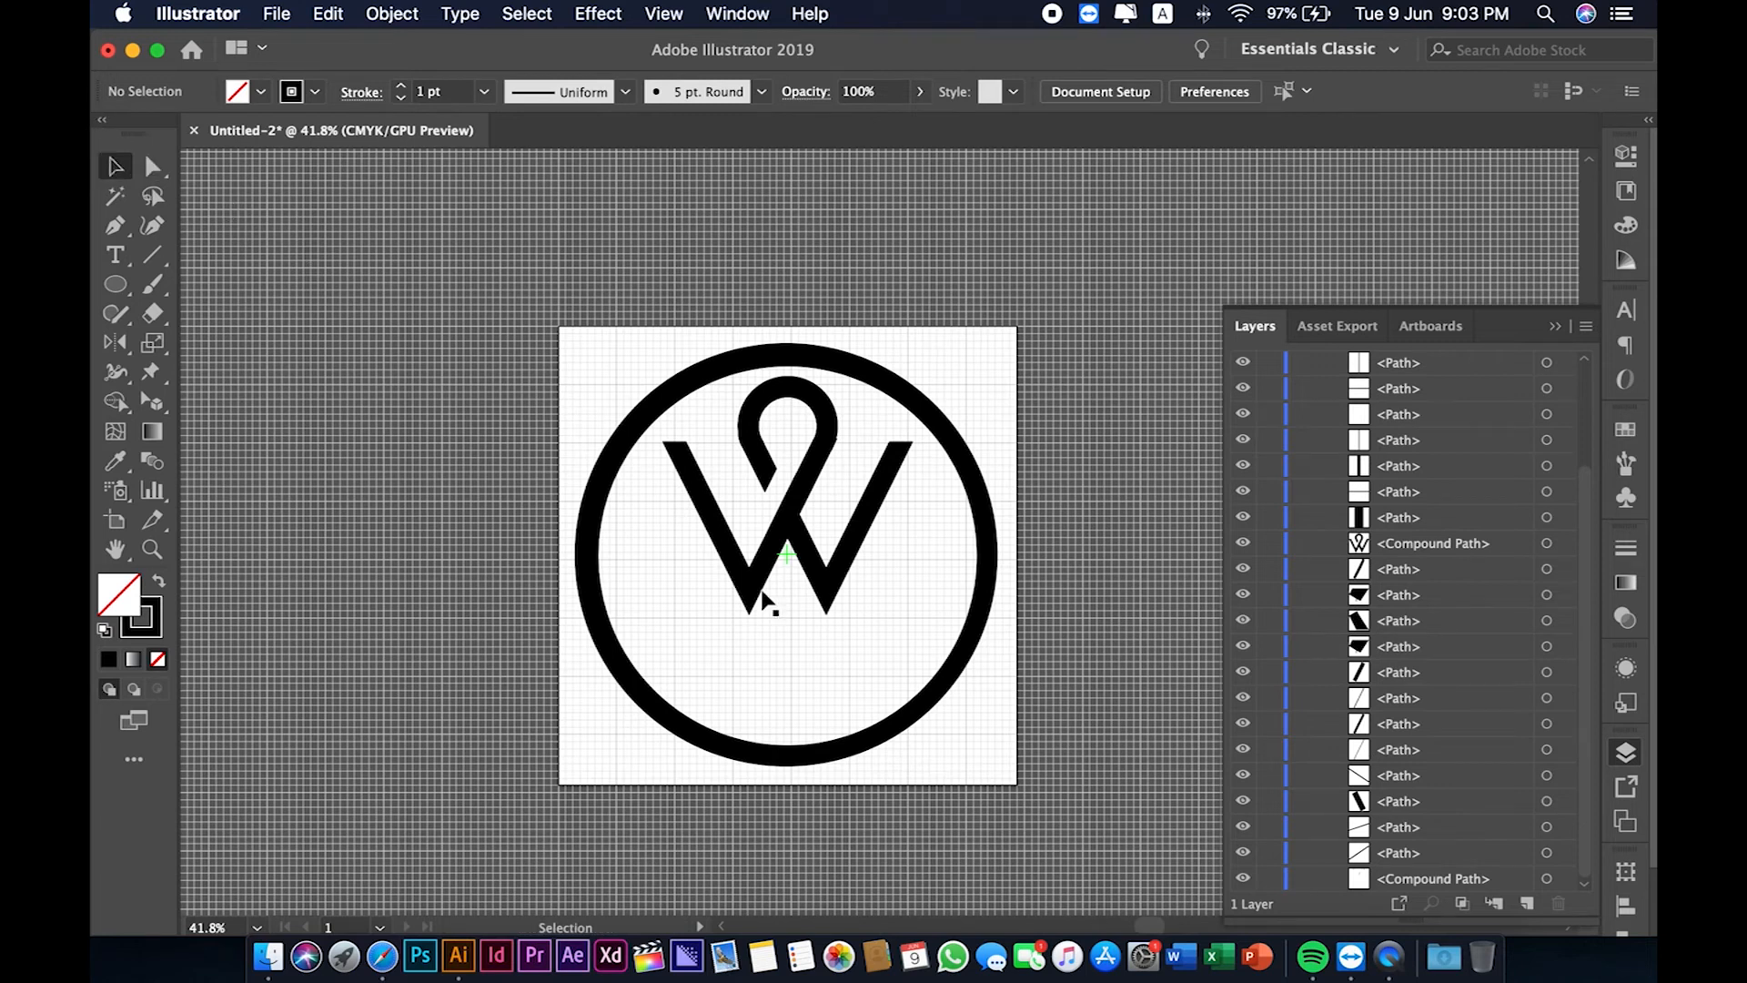
drag(703, 638, 862, 414)
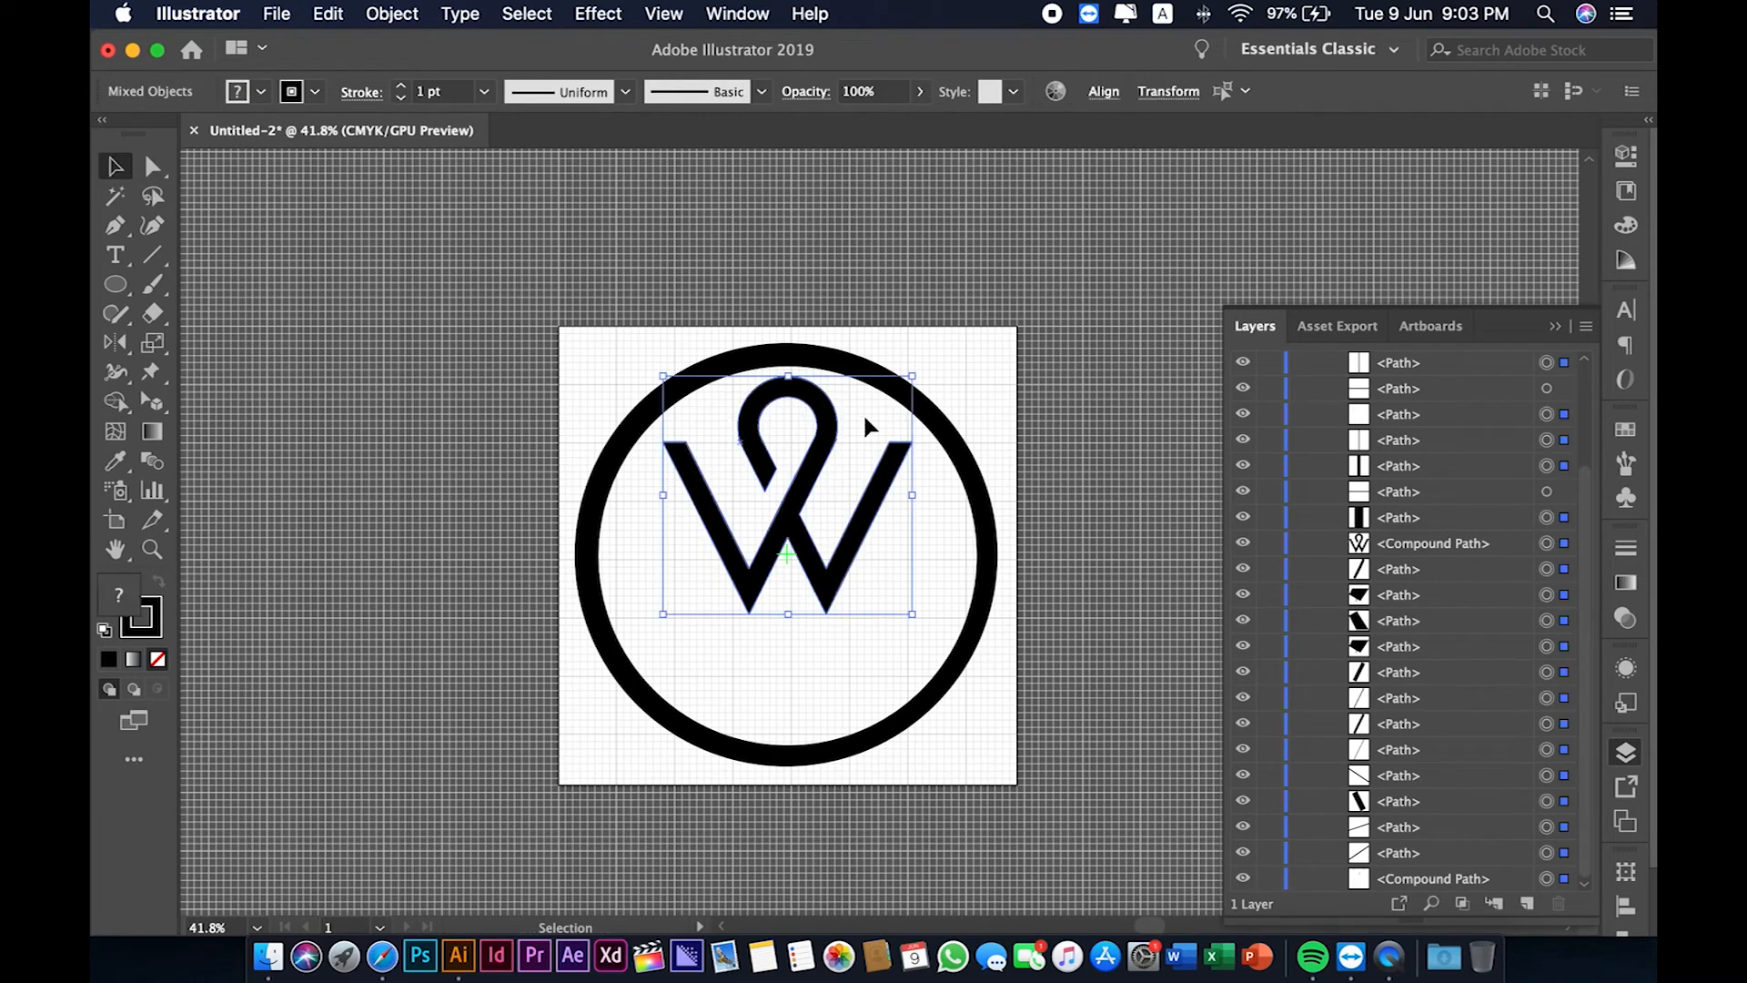
key(super+g)
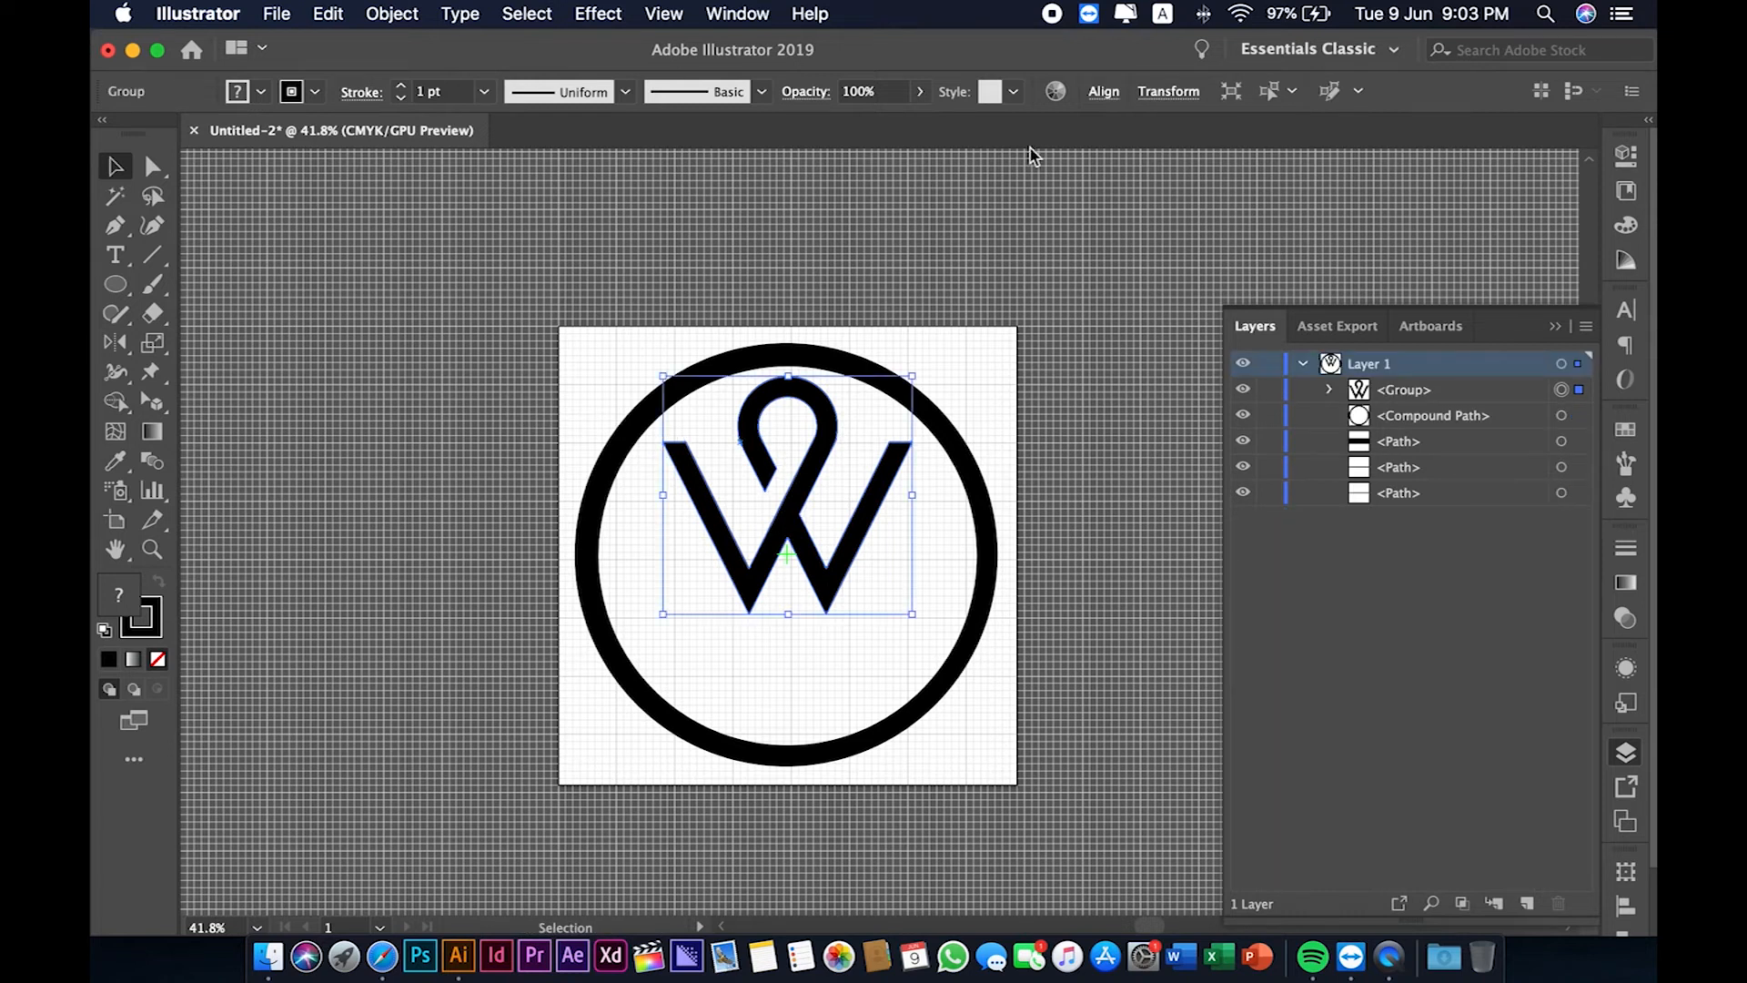
click(1104, 91)
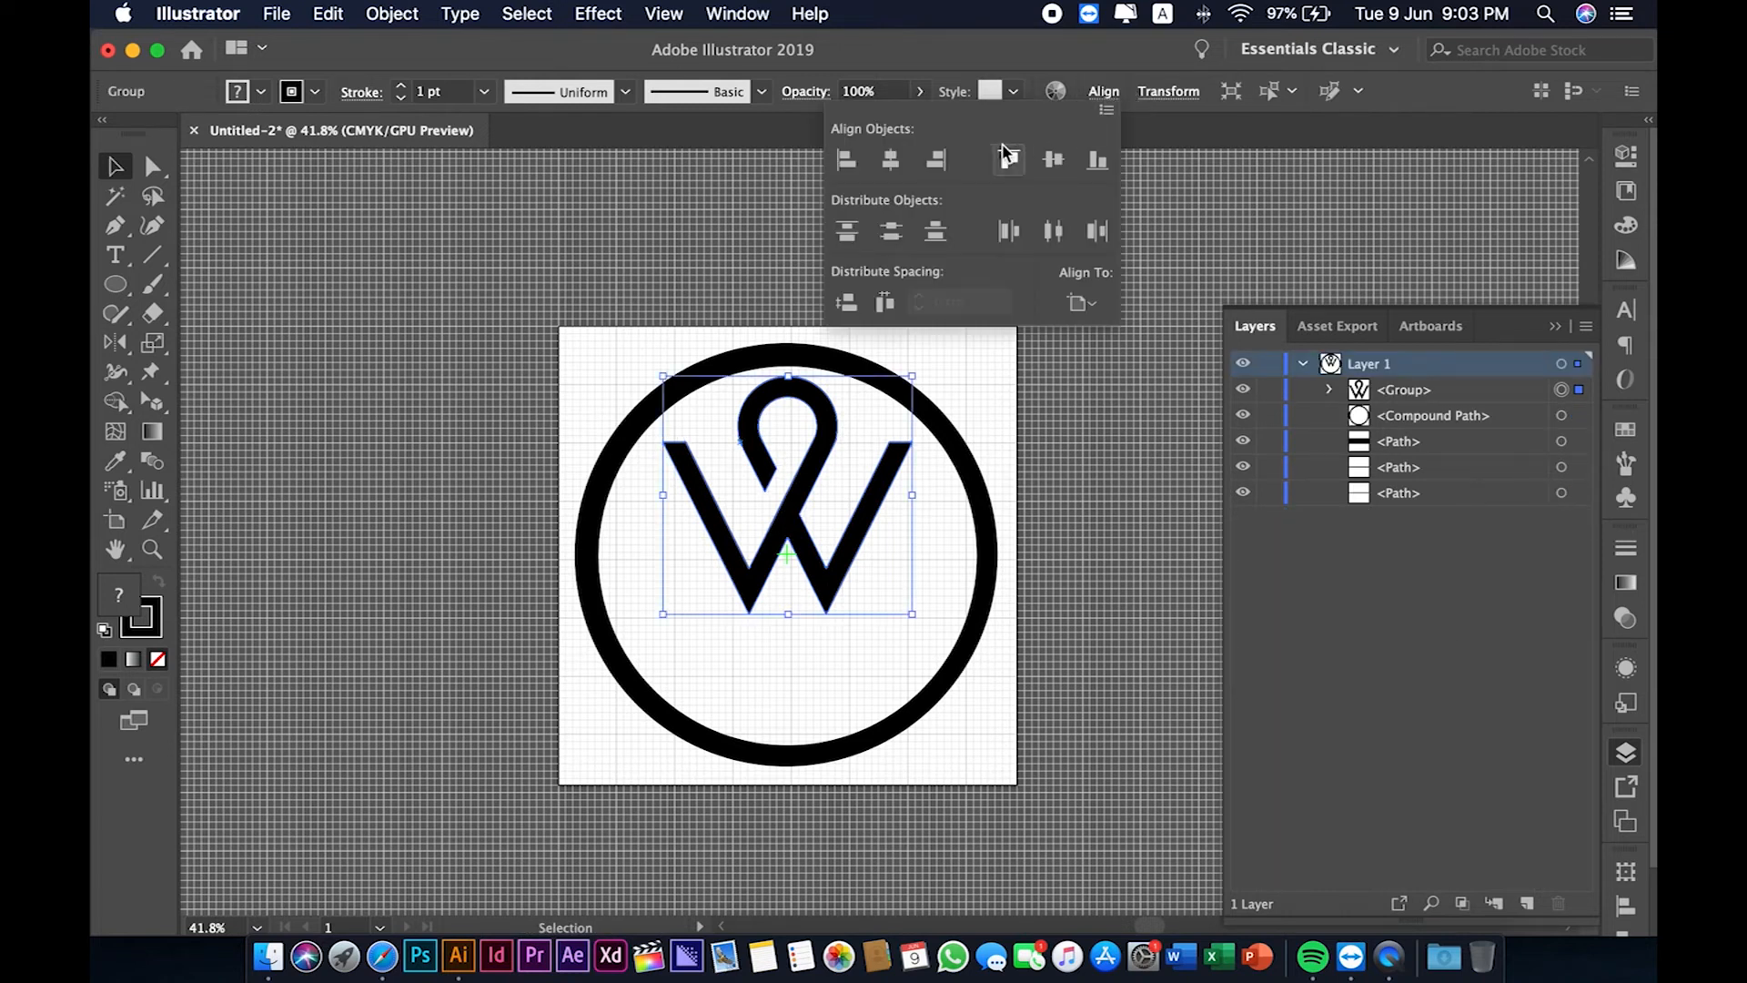
click(1053, 160)
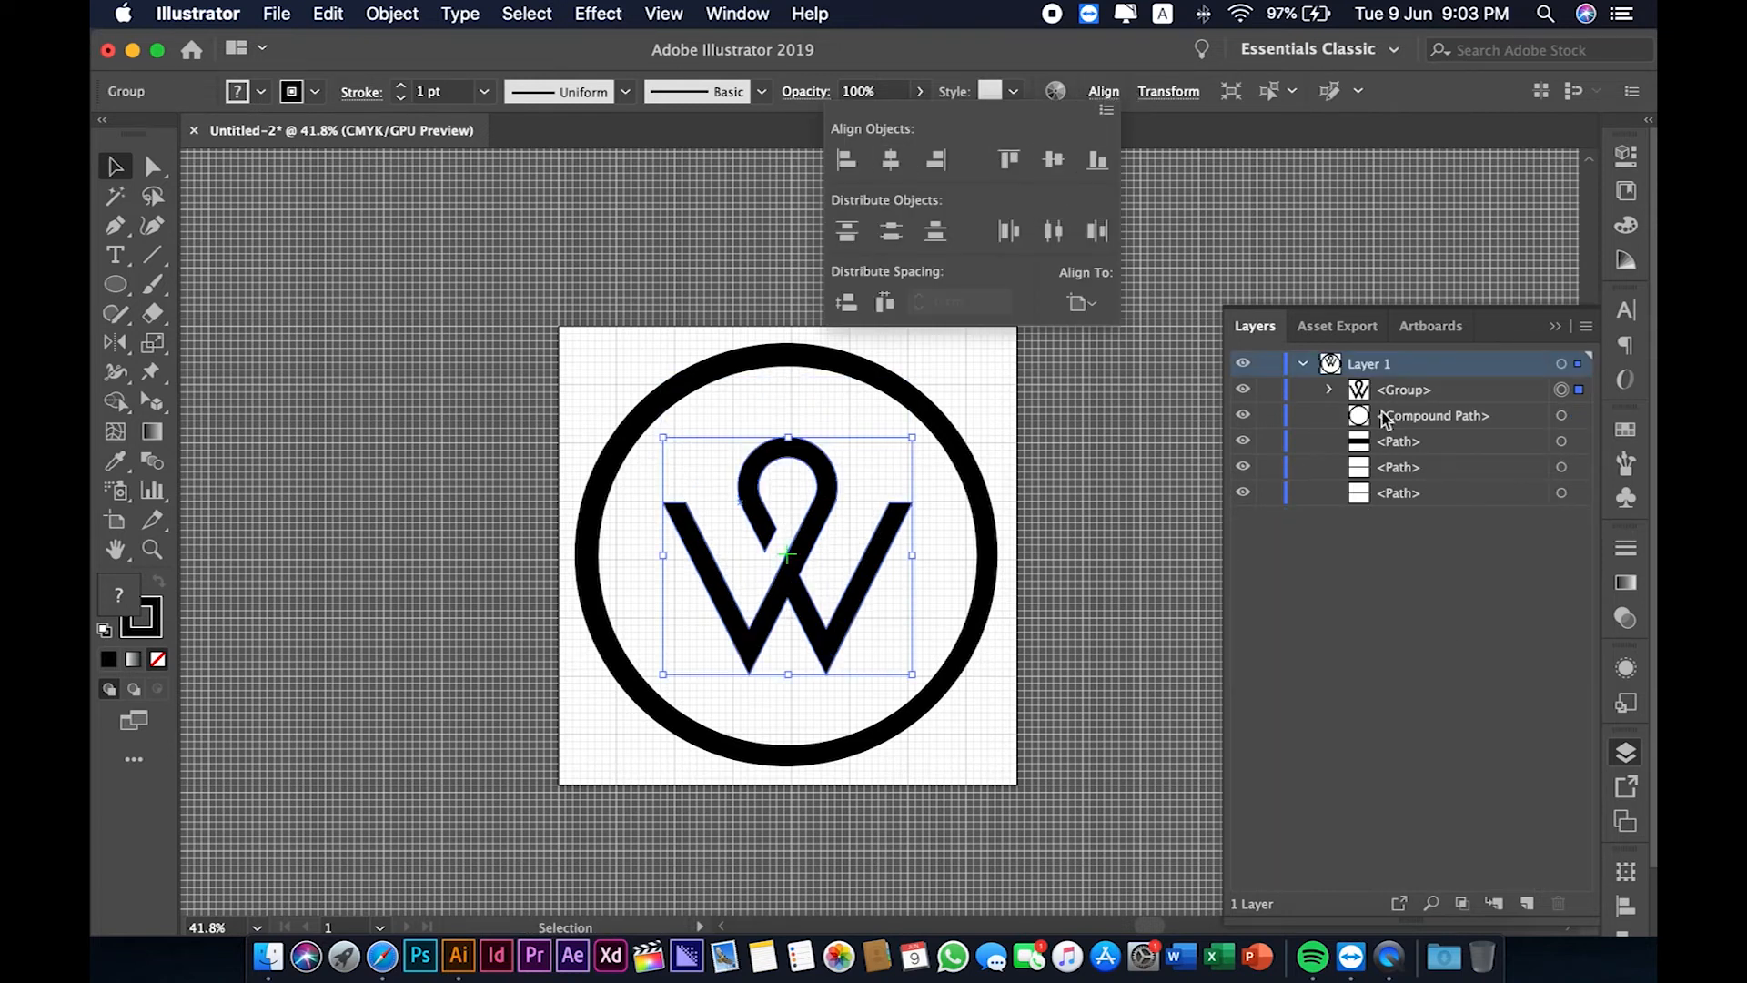
- Delete the three leftover paths beneath the ring's compound path in Layer 1
click(1561, 418)
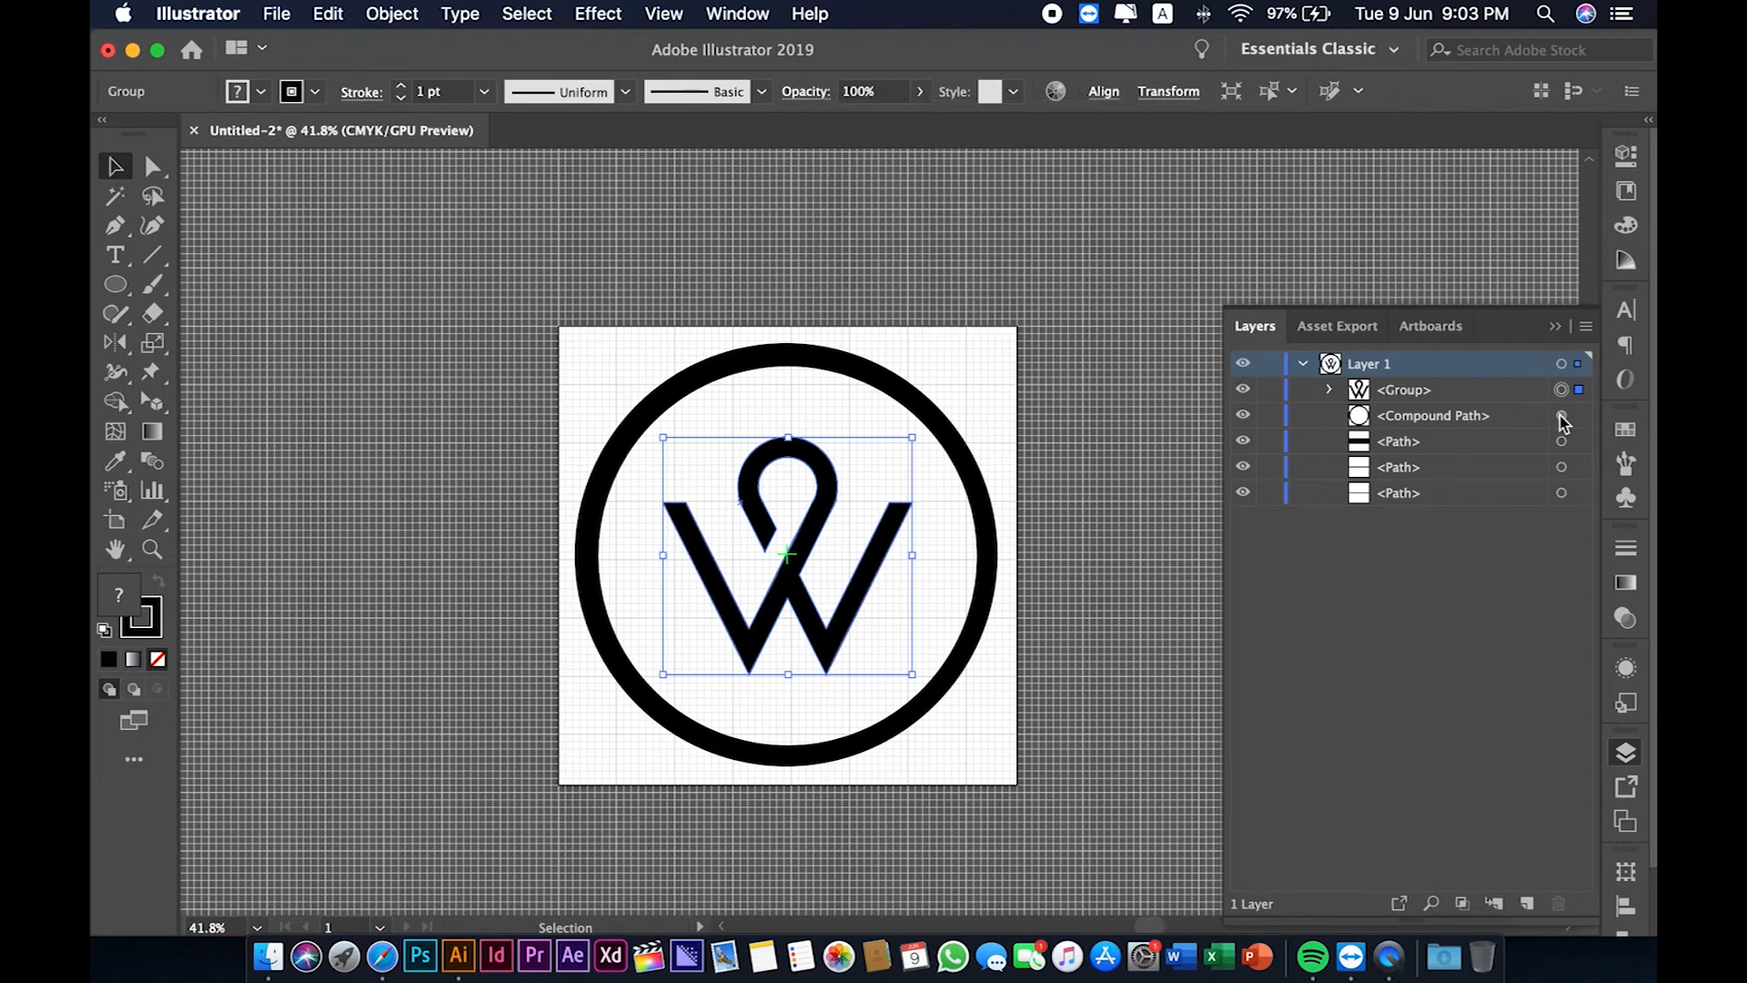
click(1561, 416)
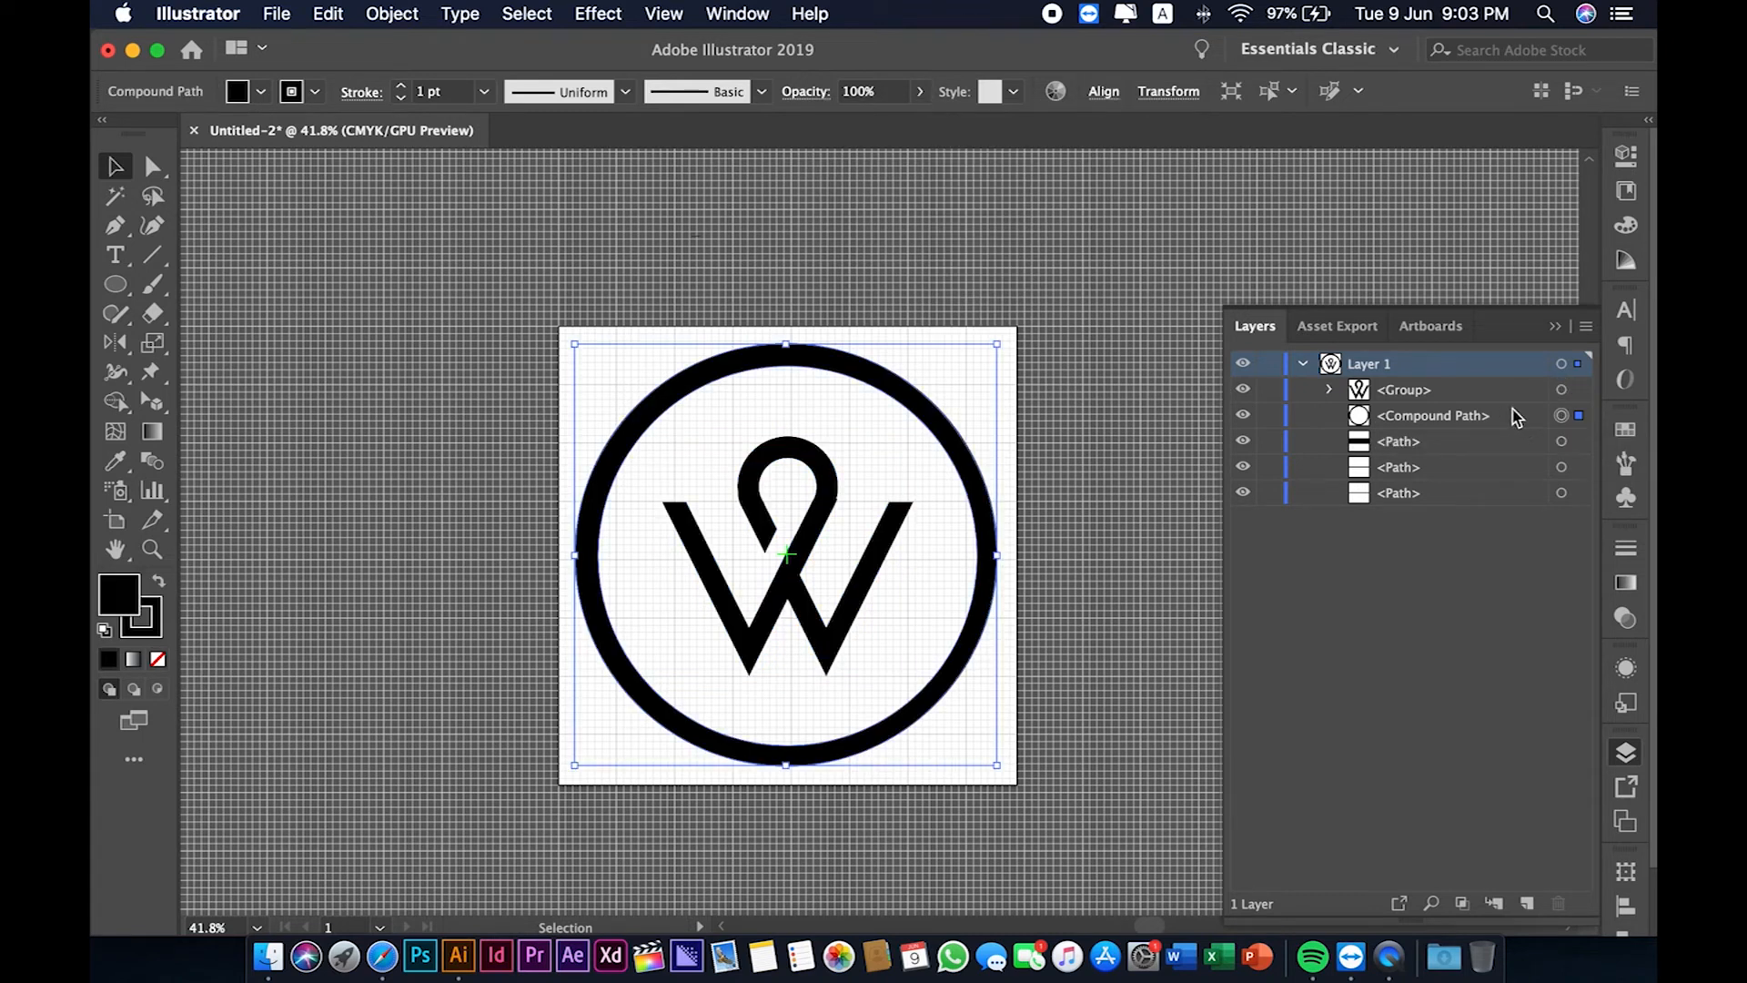
click(1561, 441)
shift+click(1561, 467)
shift+click(1562, 492)
key(Delete)
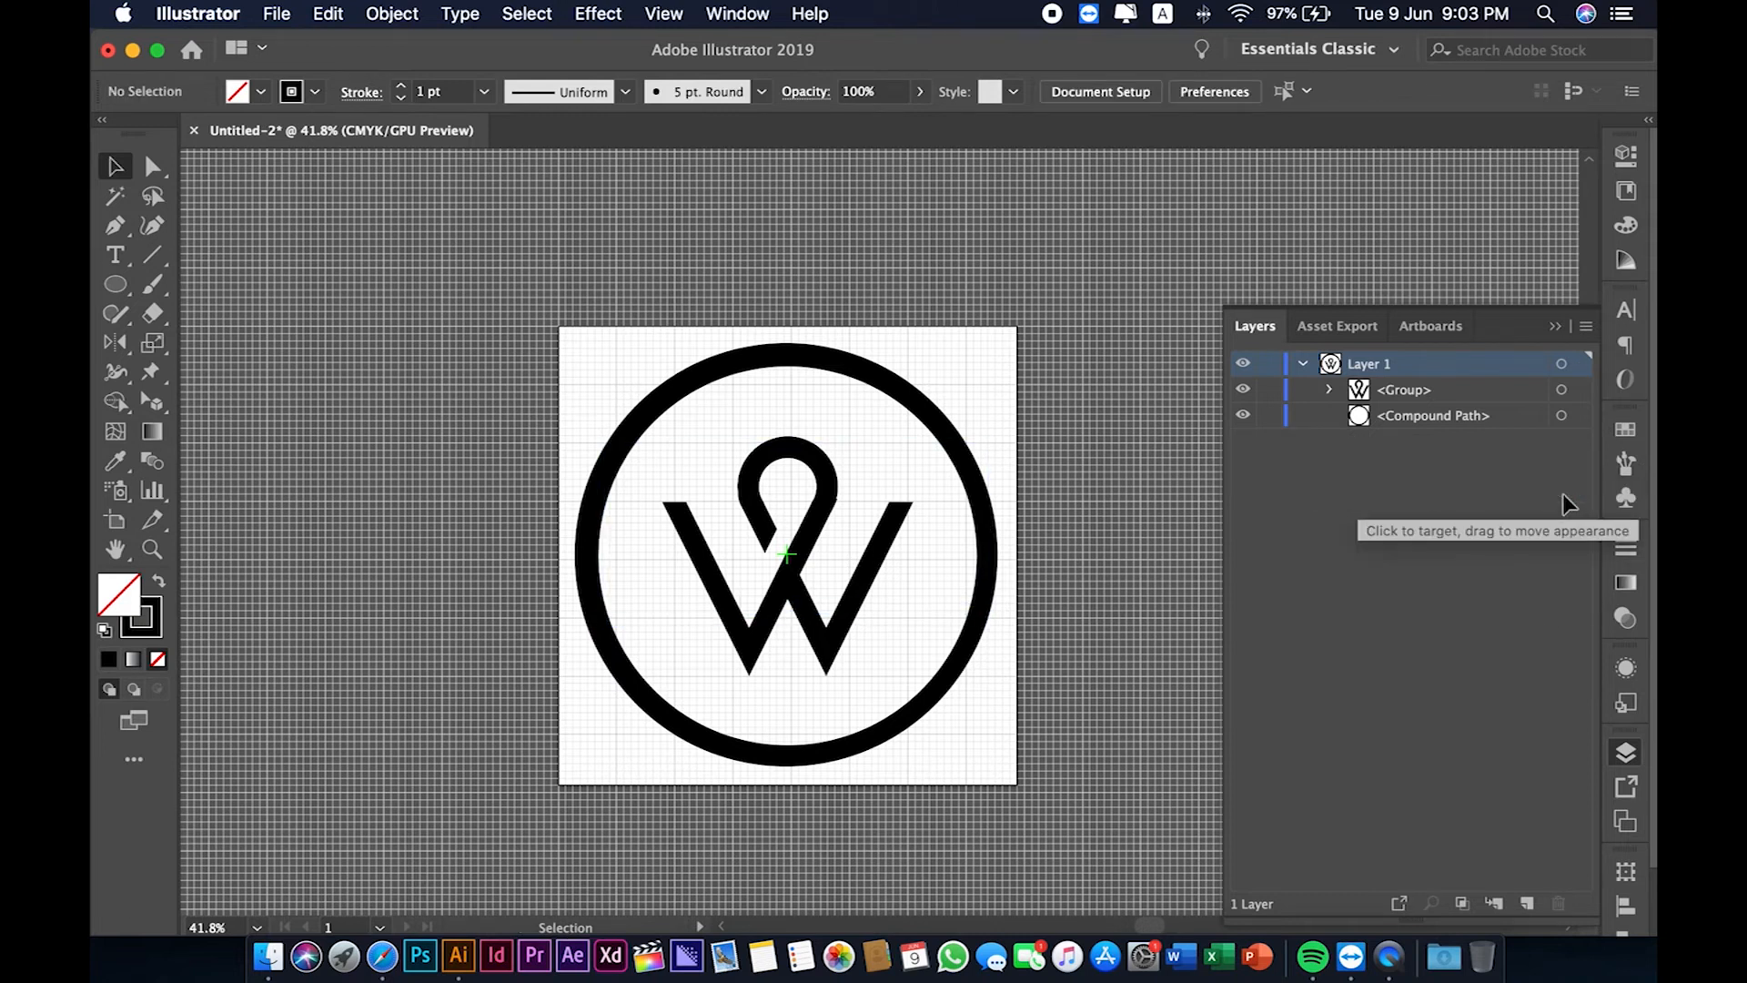
- Hide the grid and draw a small square outside the artboard with a black fill and no stroke
click(1328, 389)
key(super+apostrophe)
drag(115, 284, 219, 289)
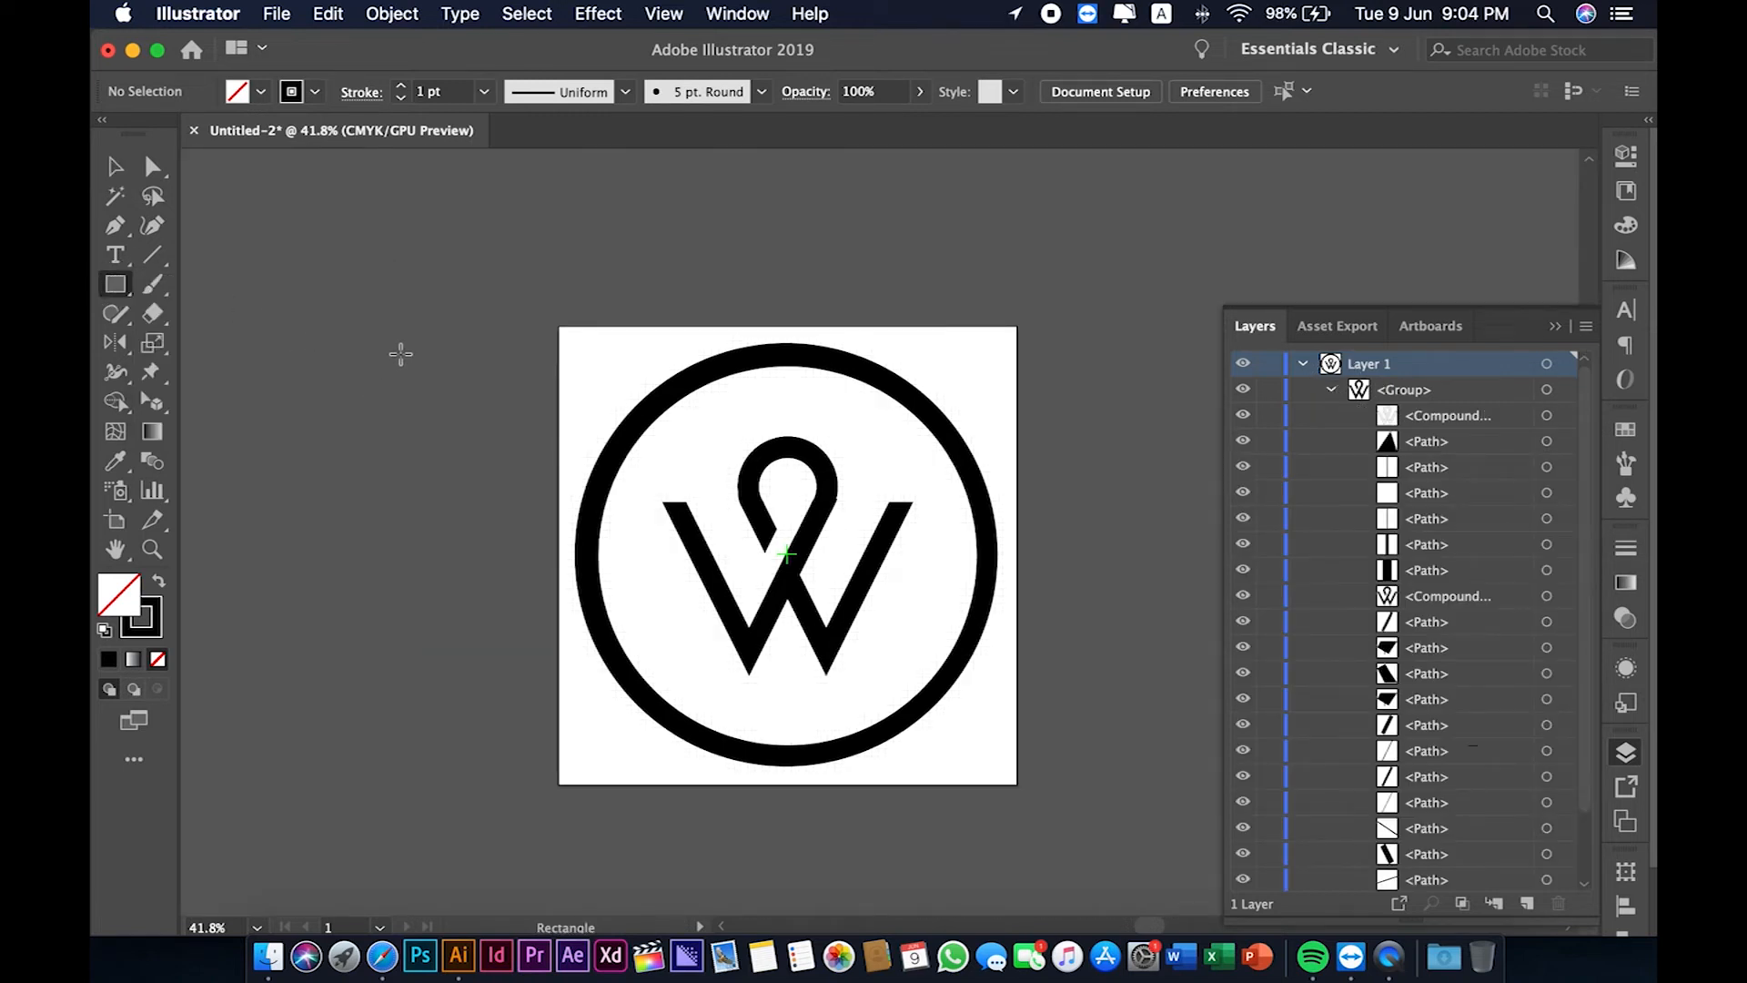
drag(402, 348, 424, 370)
click(120, 169)
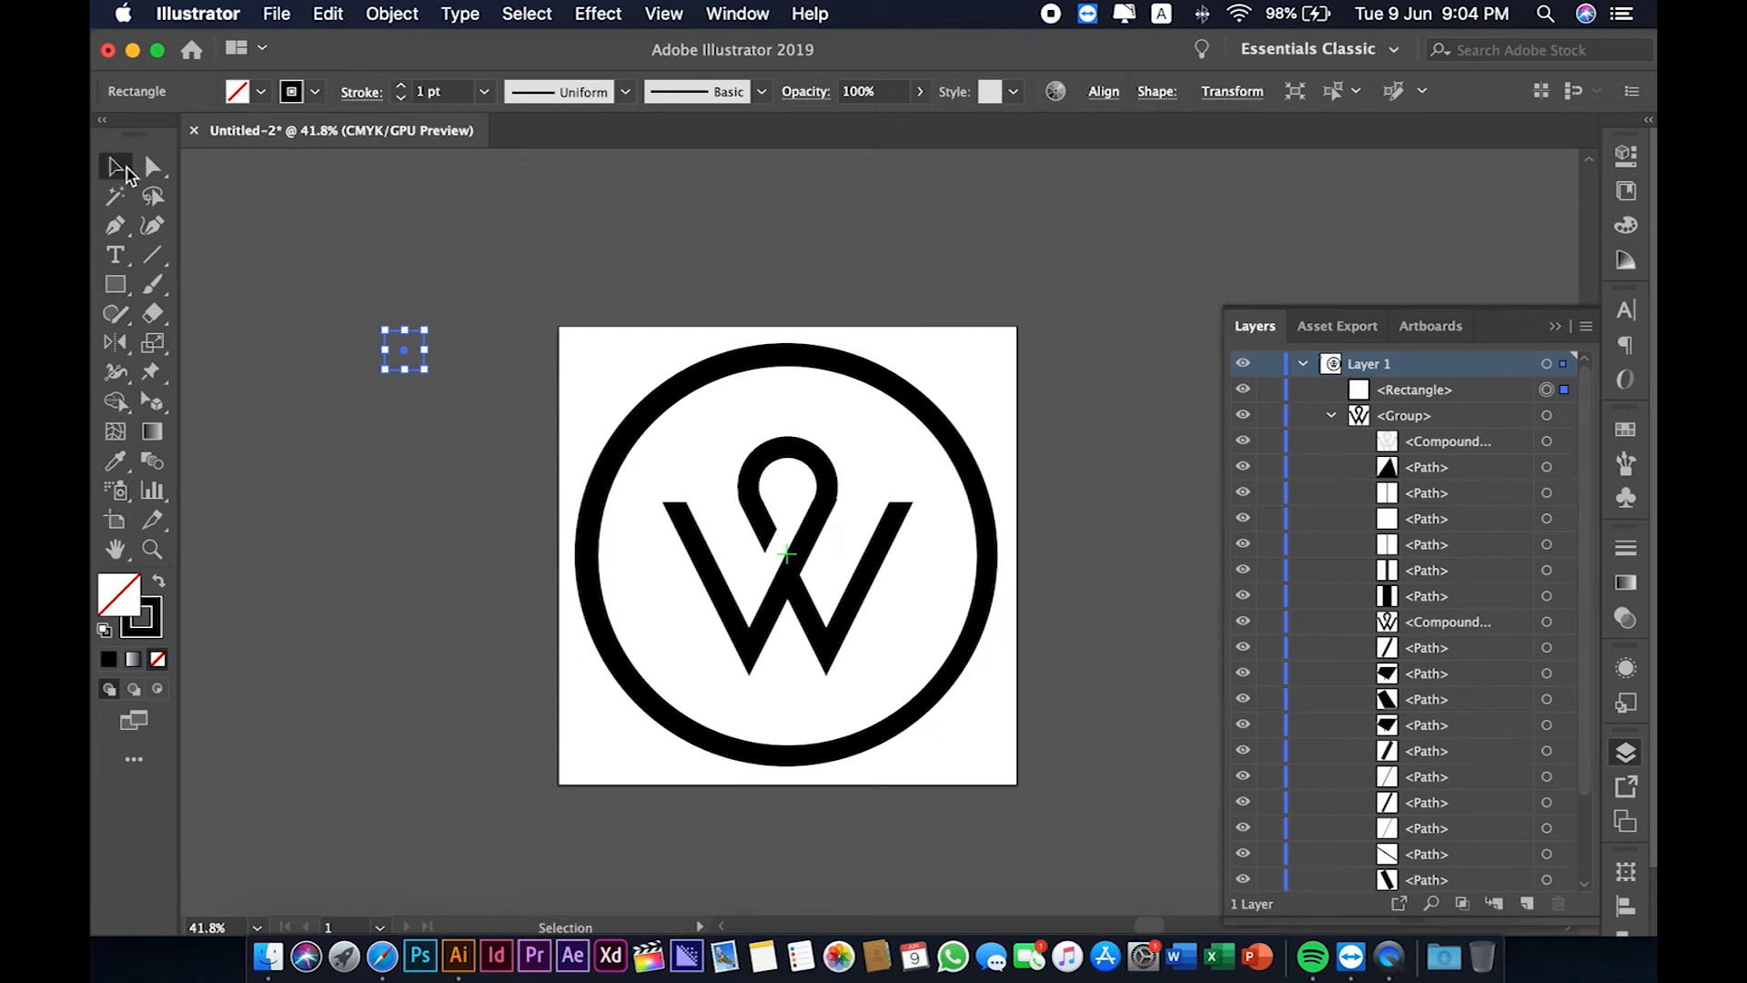
click(158, 581)
- Fill the square with a linear gradient from white to dark grey
click(1626, 583)
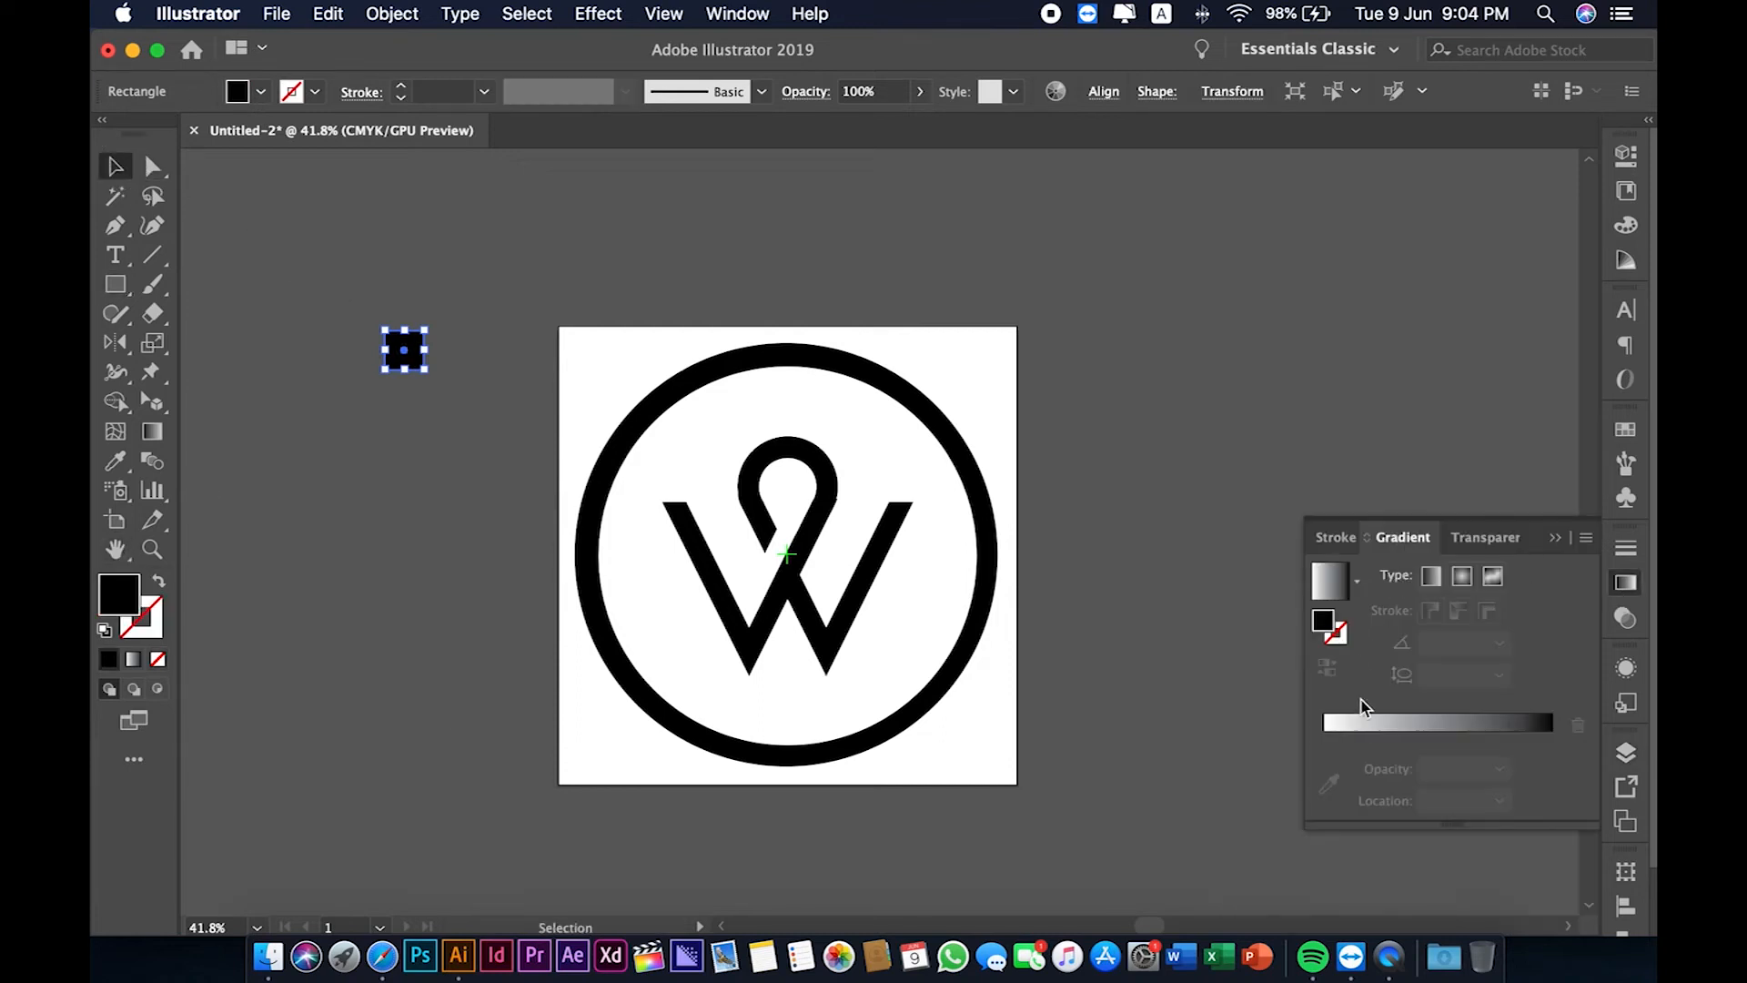
click(1432, 725)
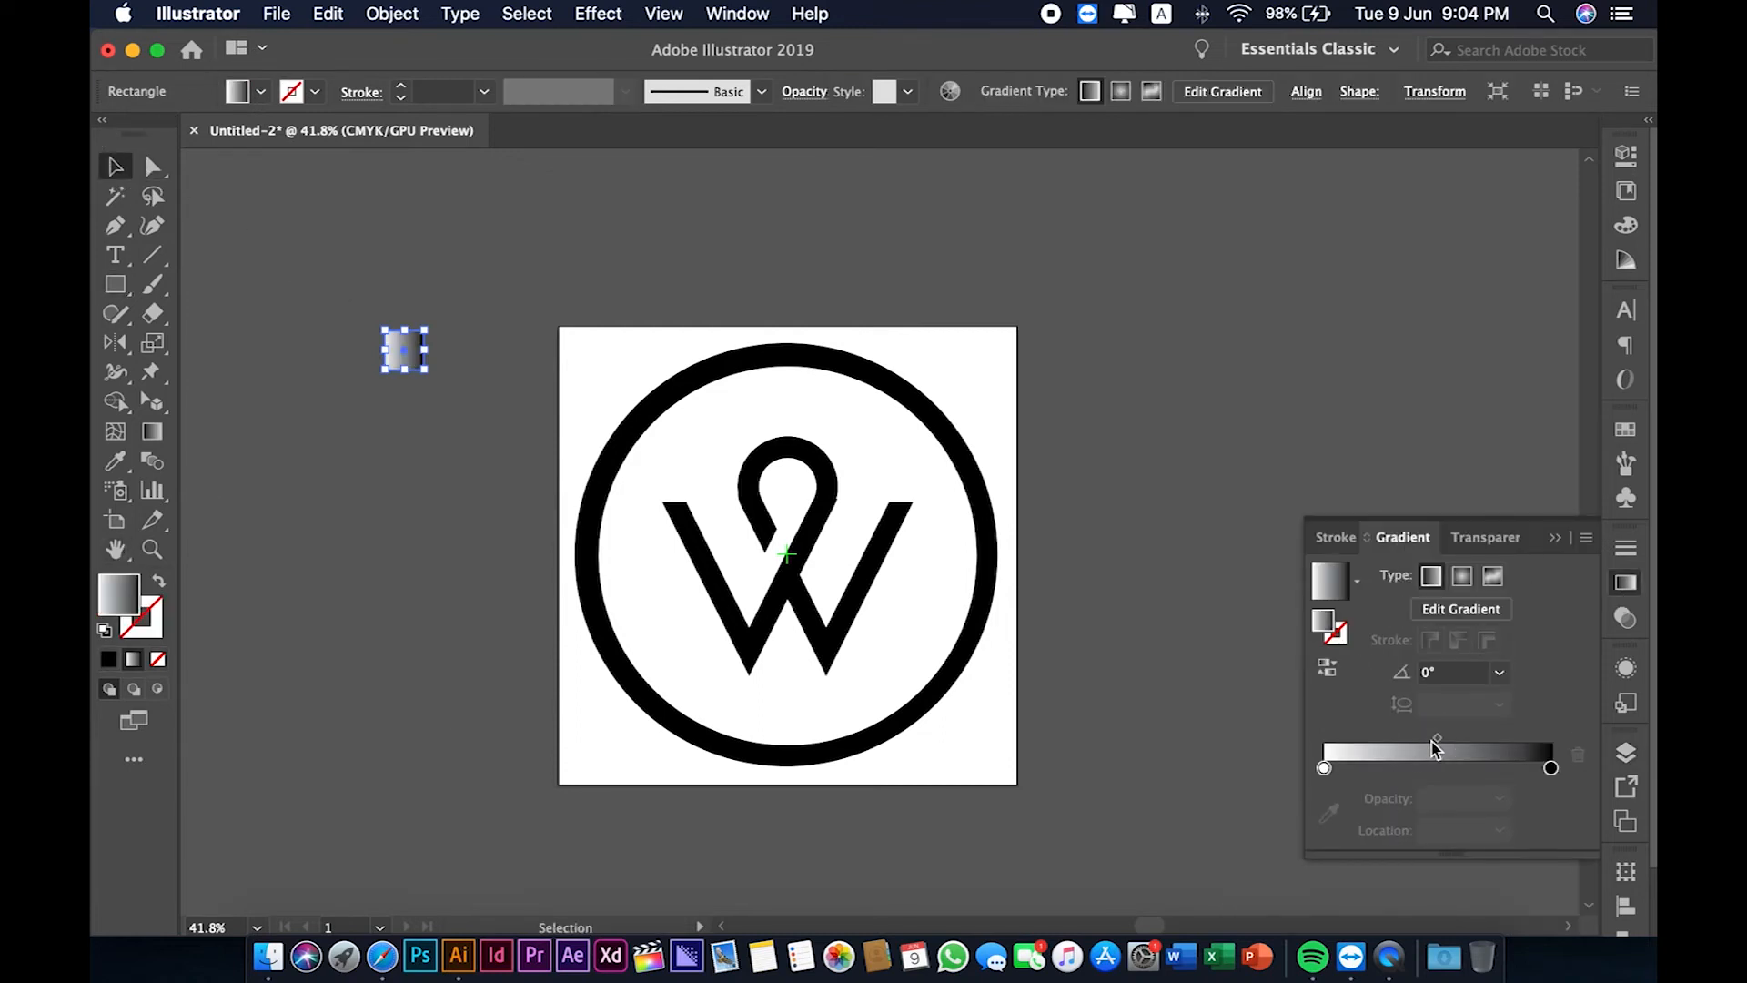
double_click(1551, 768)
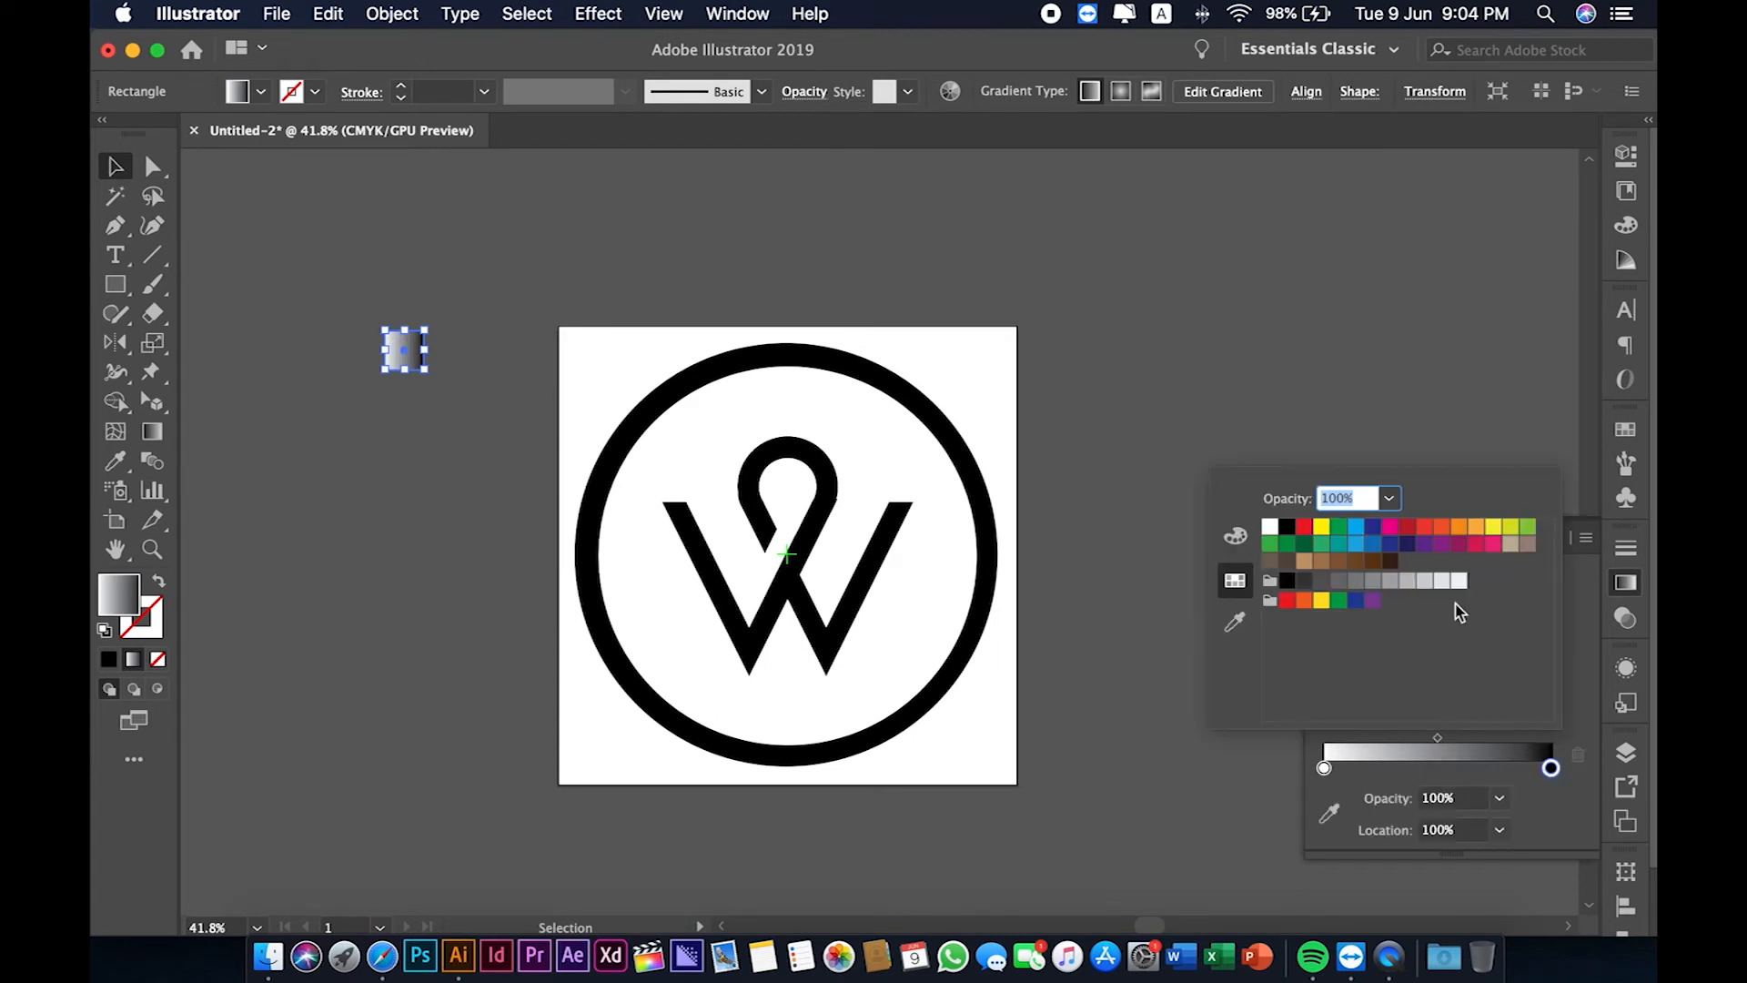
click(1321, 582)
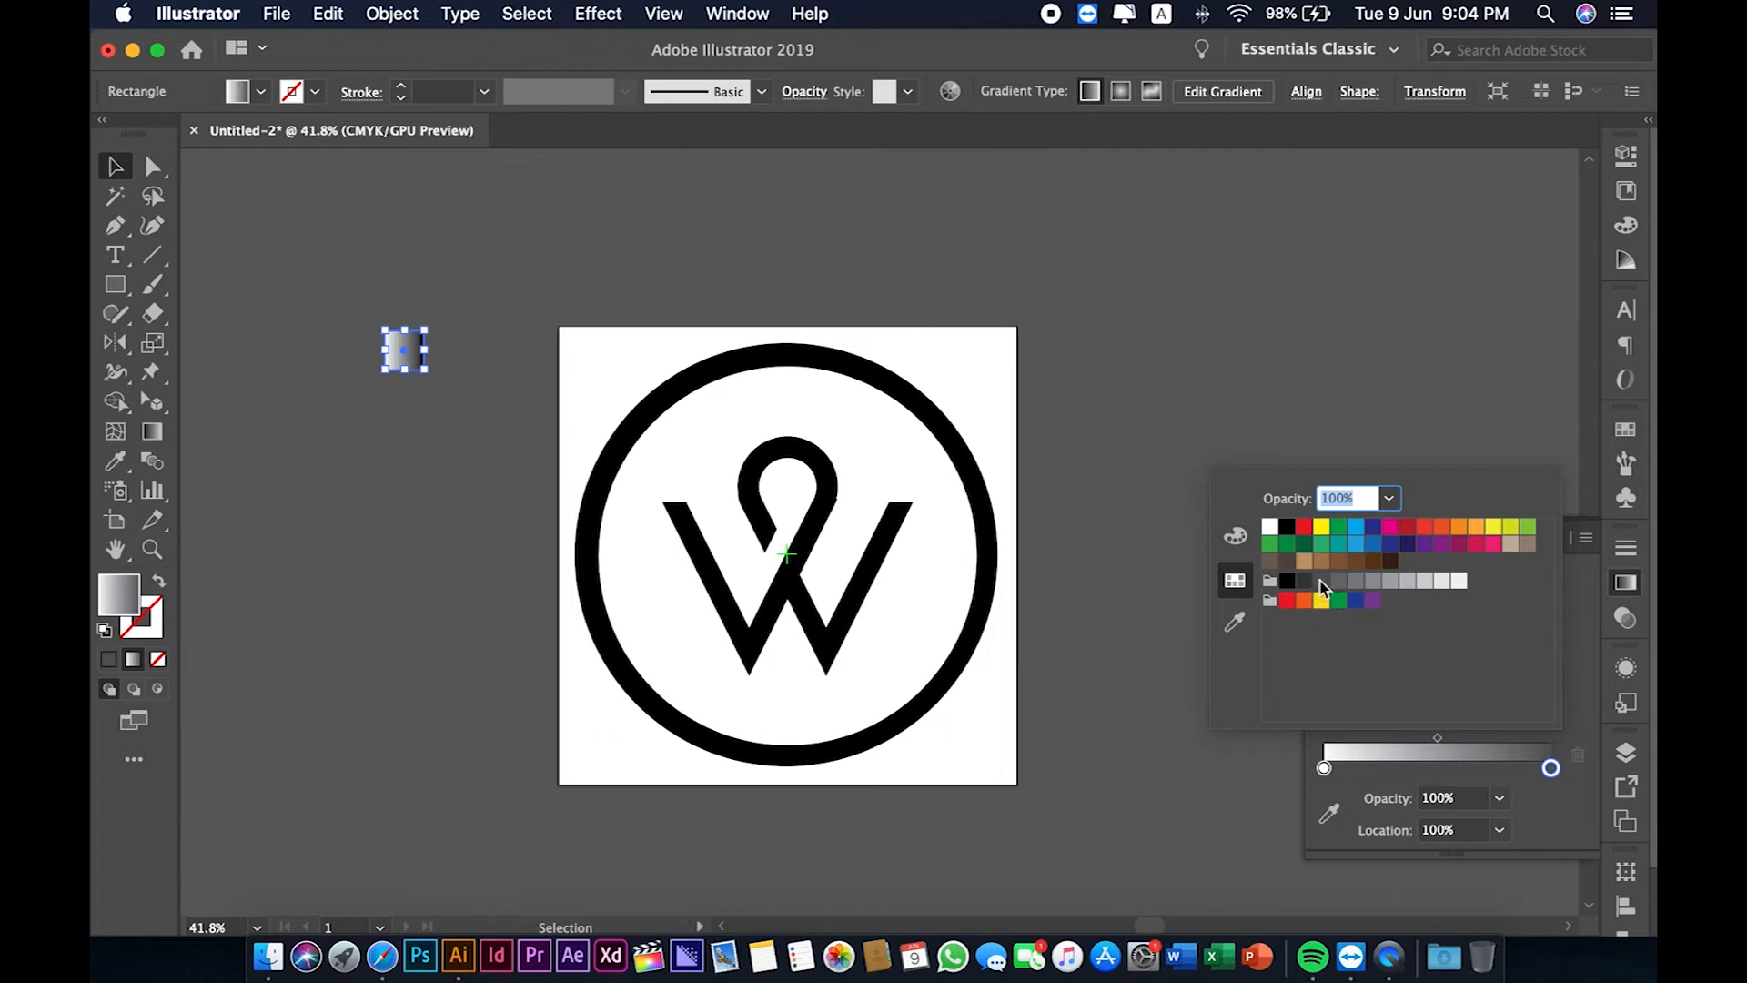
- Add a white stop and a grey stop at 35.08% between the ends of the square's gradient for a metallic look
click(1435, 769)
click(1438, 769)
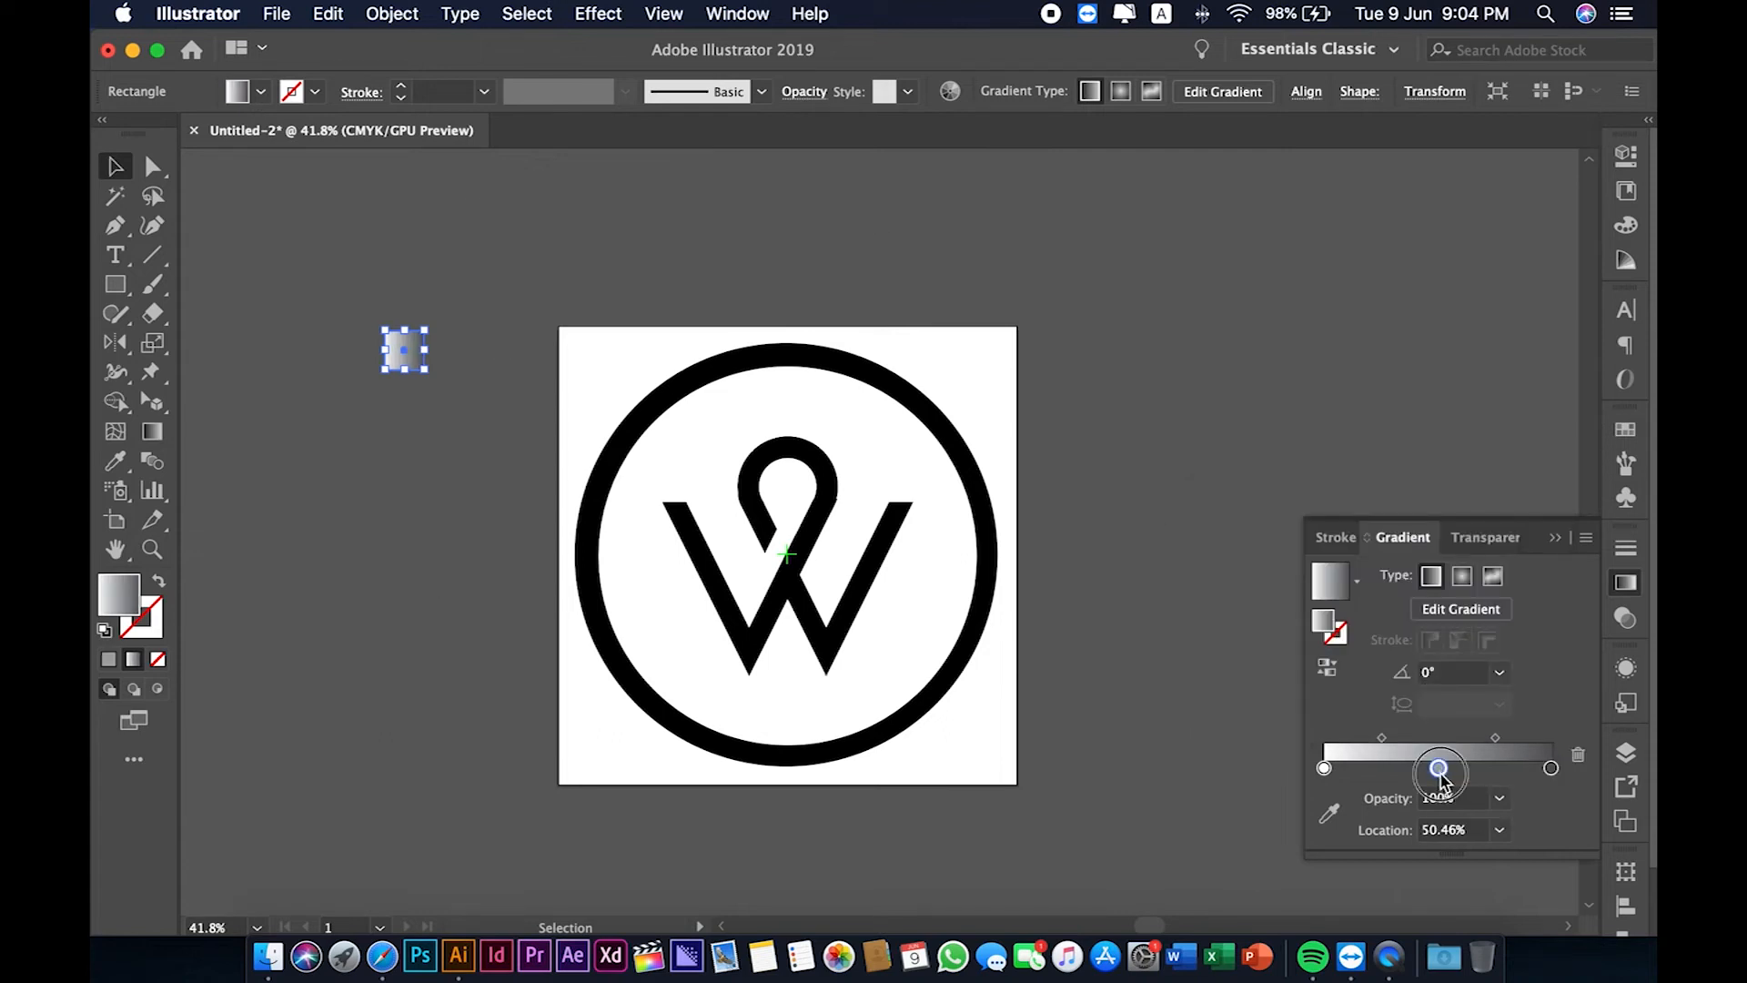
double_click(1439, 770)
click(1271, 527)
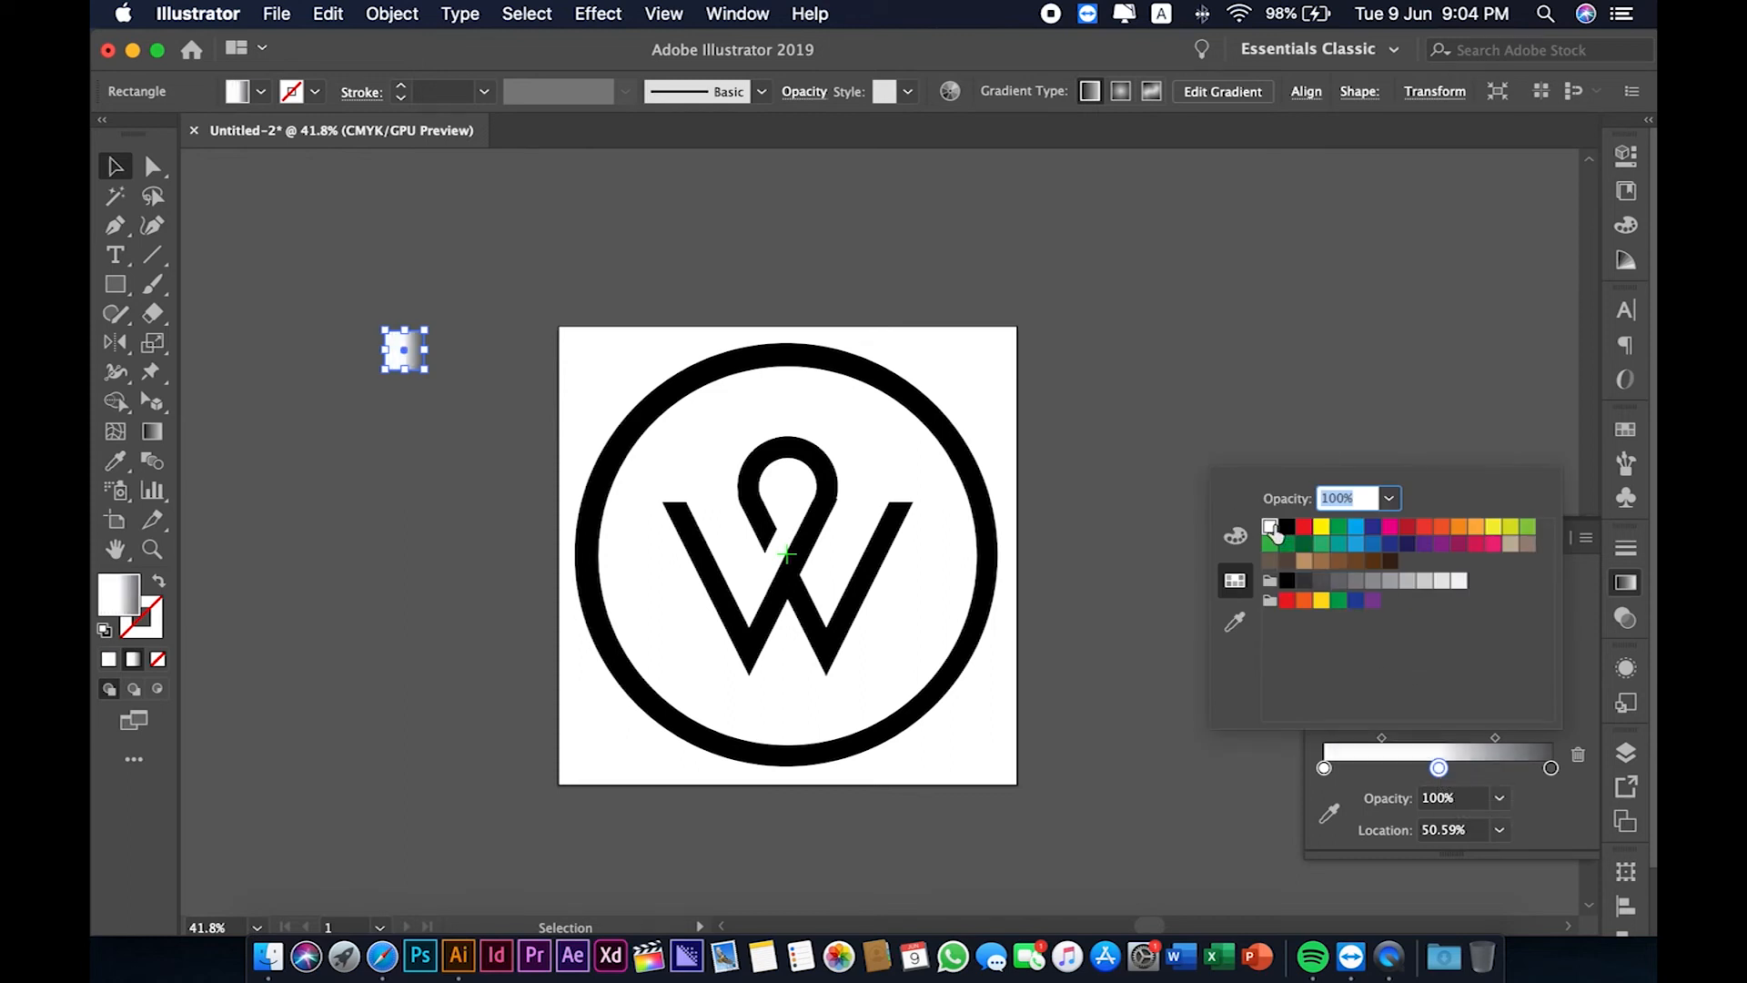
click(1439, 770)
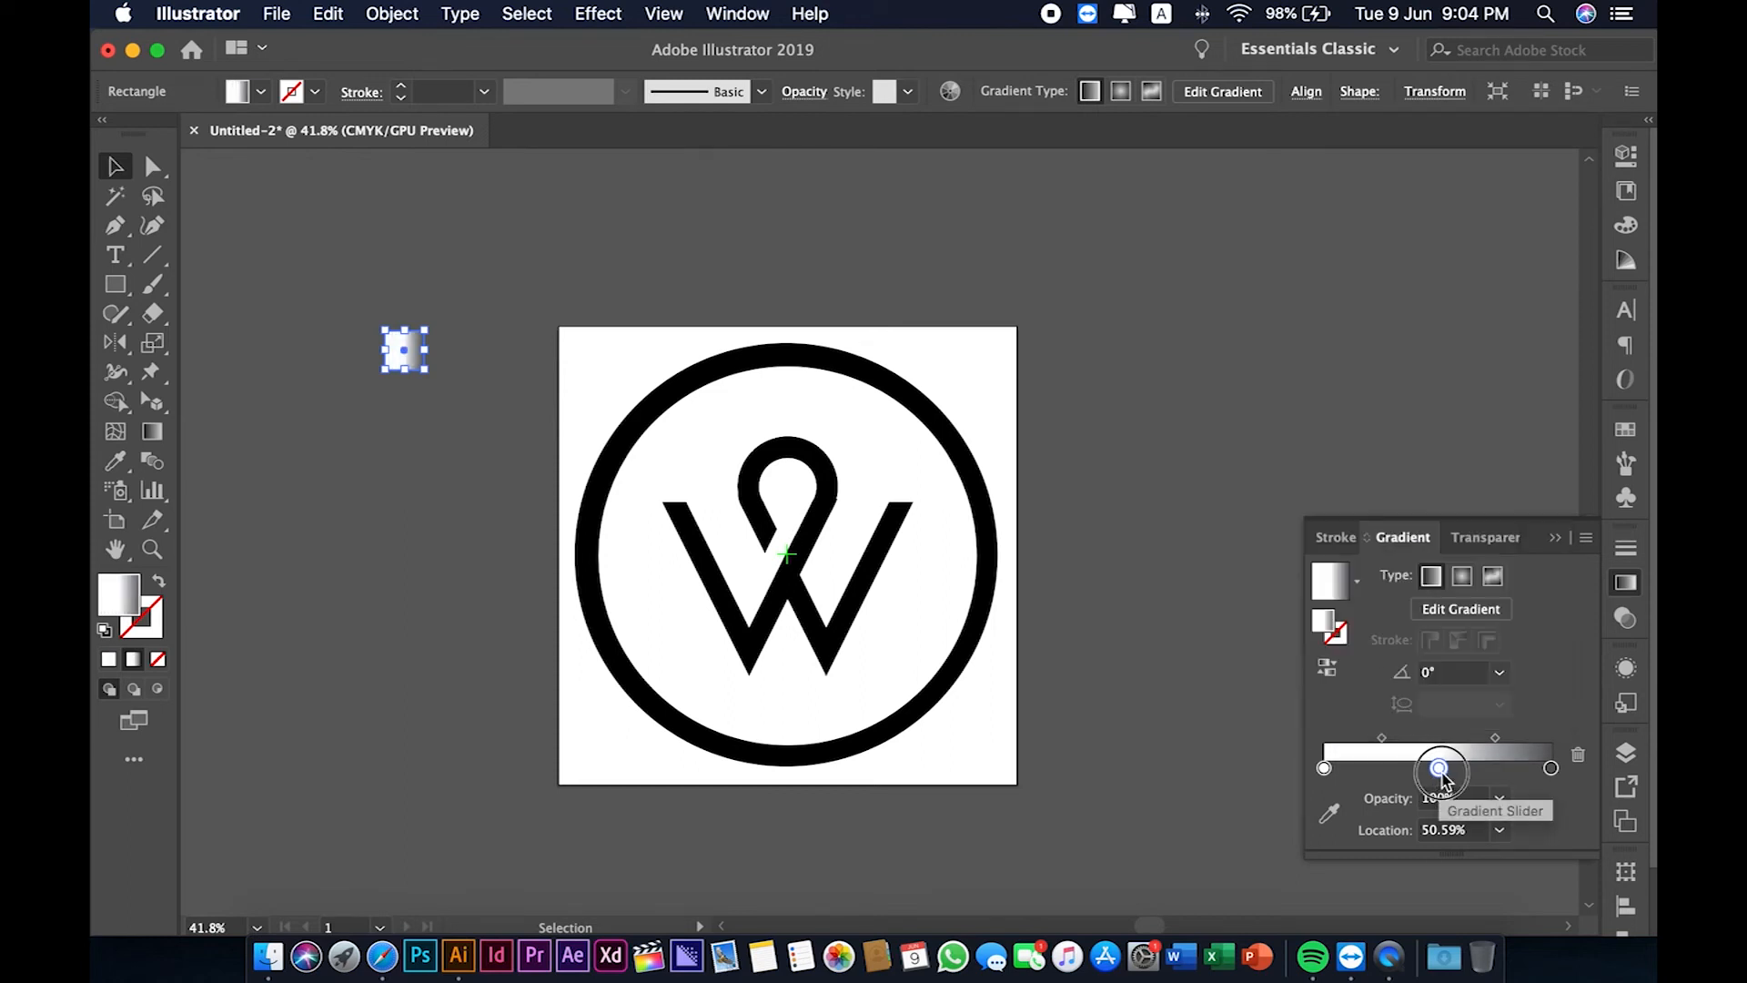
mouse_move(1439, 770)
mouse_down()
mouse_move(1525, 769)
mouse_move(1404, 769)
mouse_up()
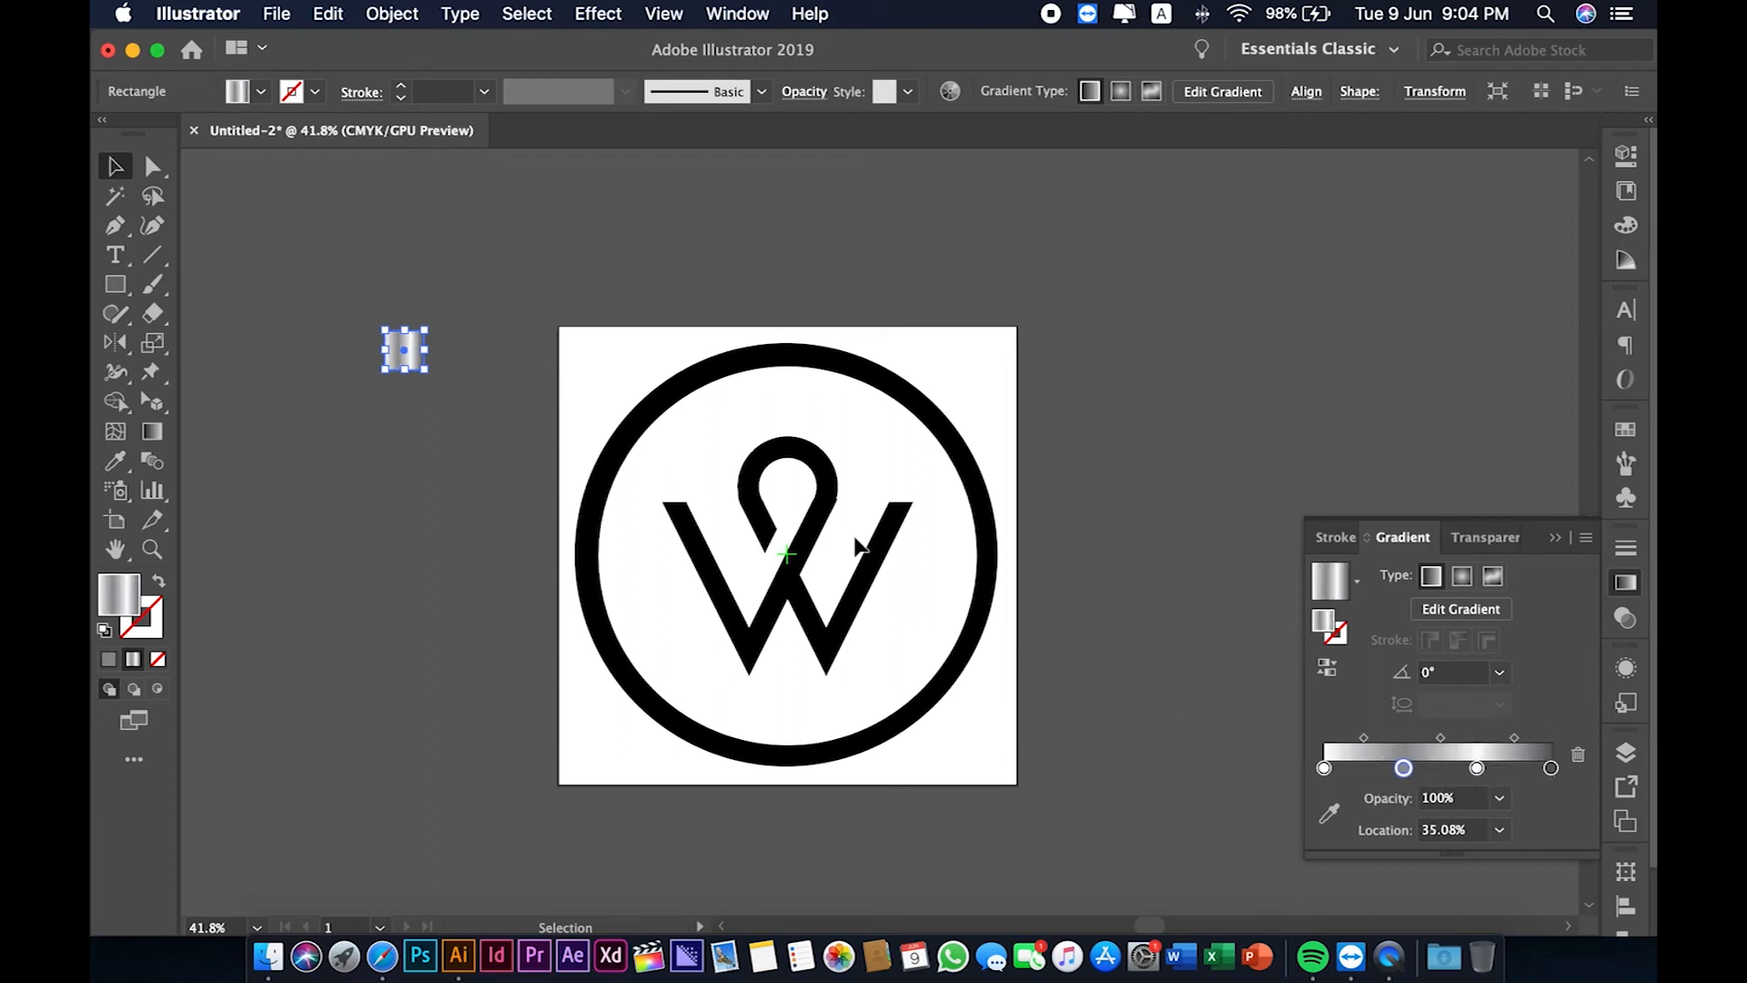
- Select the ring and the W and copy the square's silver gradient onto both with the Eyedropper
click(533, 360)
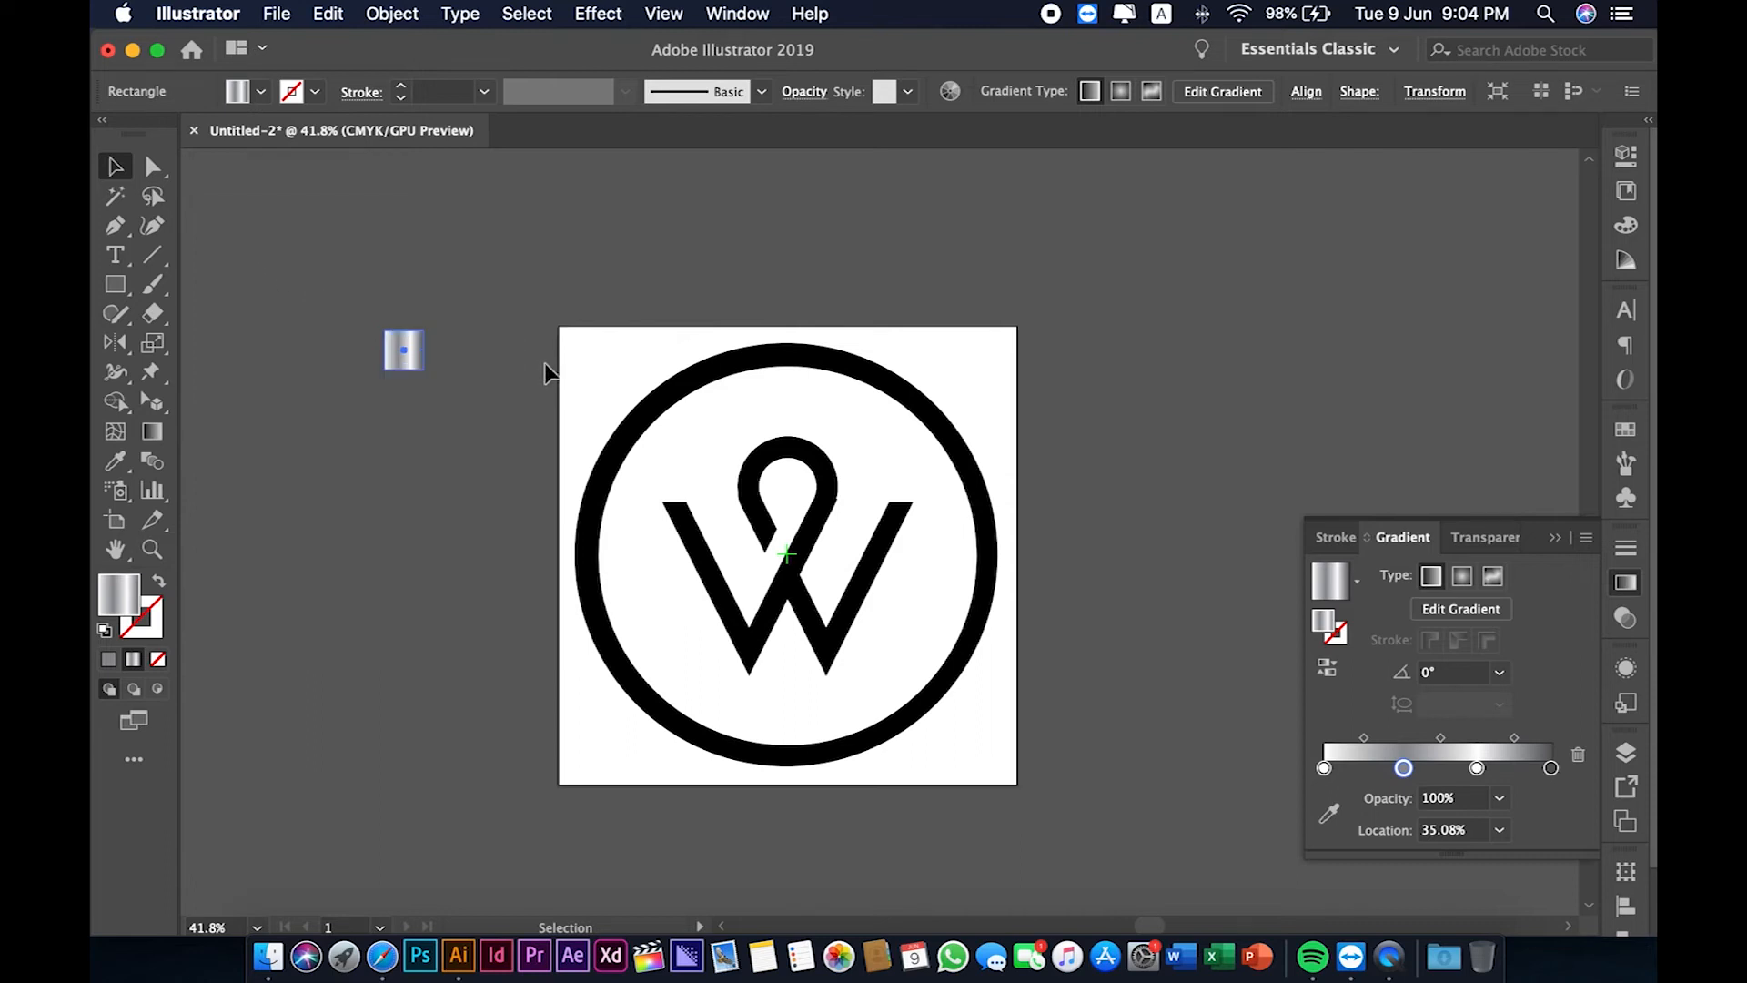
click(667, 411)
shift+click(775, 512)
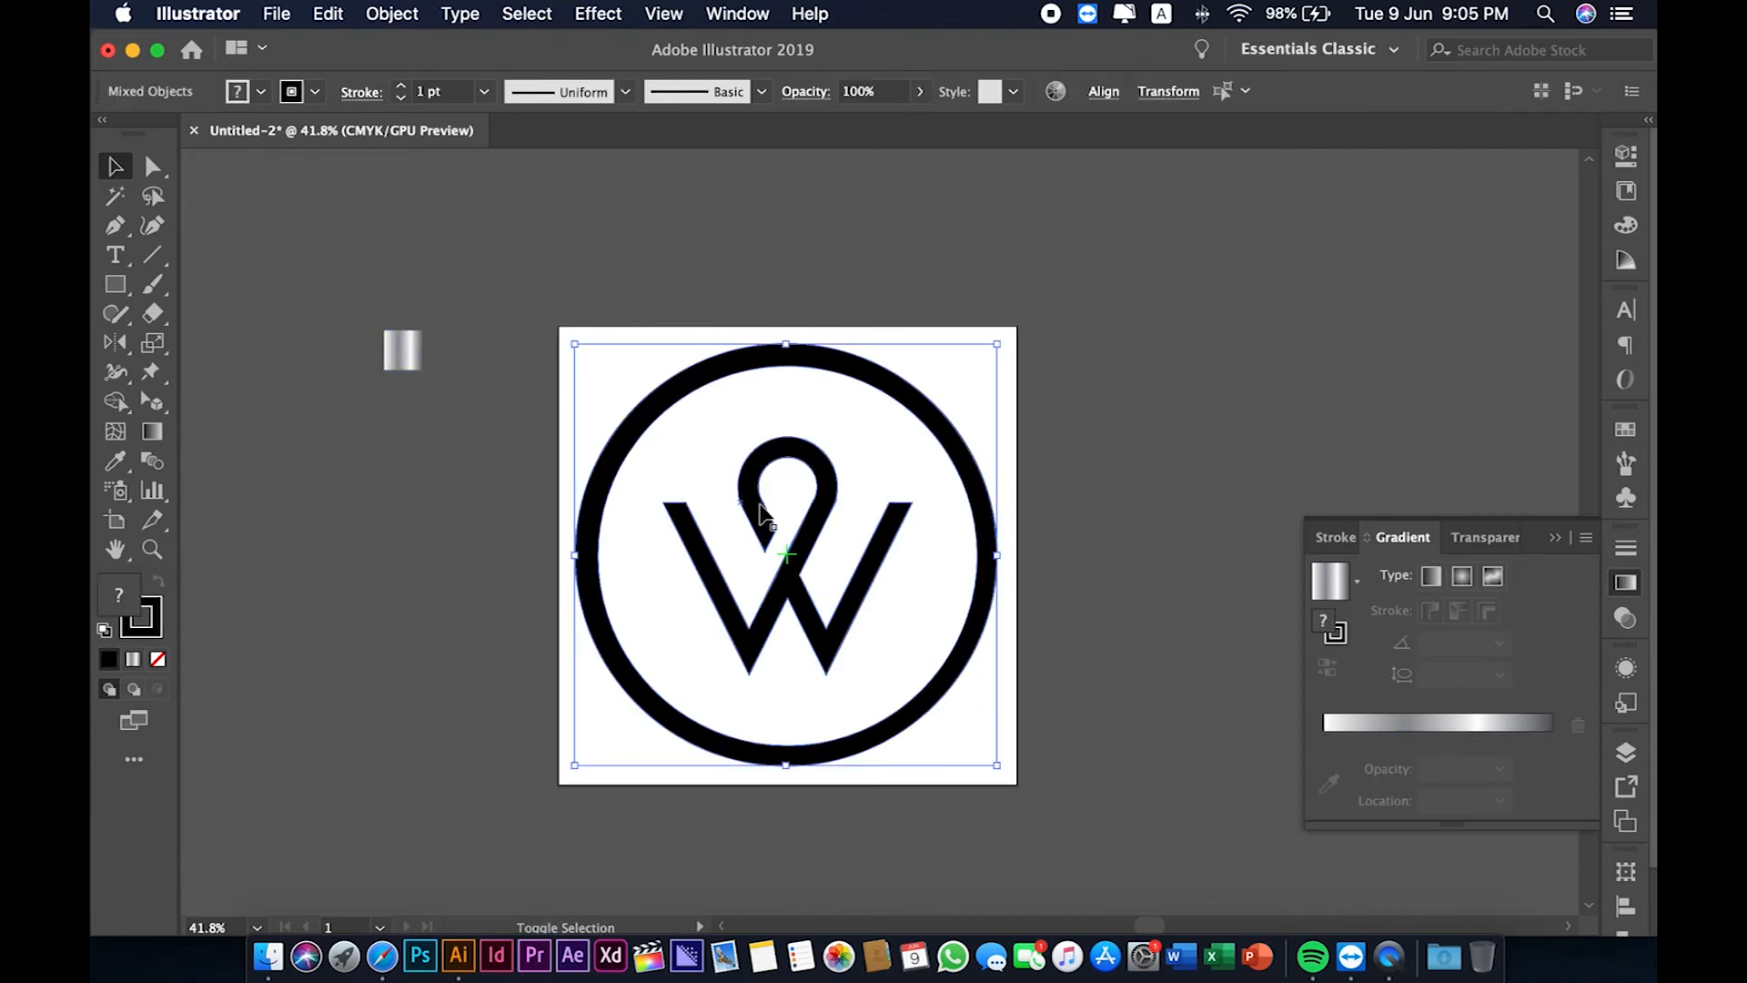
click(115, 461)
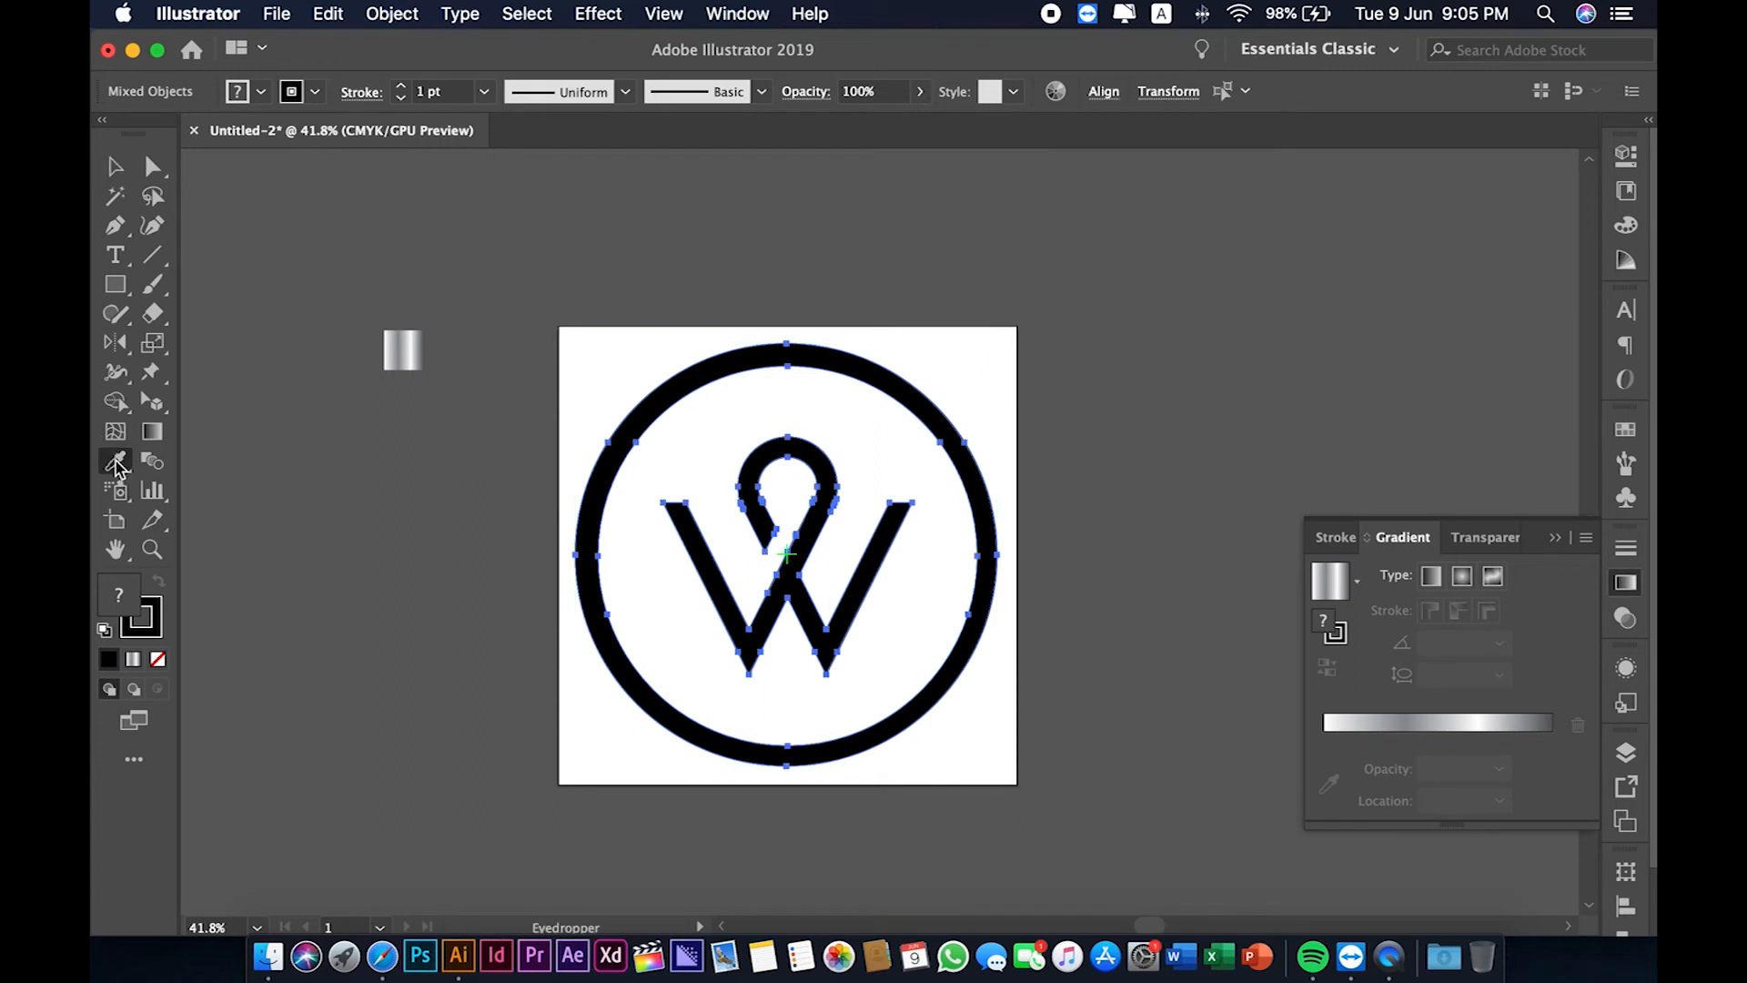
click(397, 349)
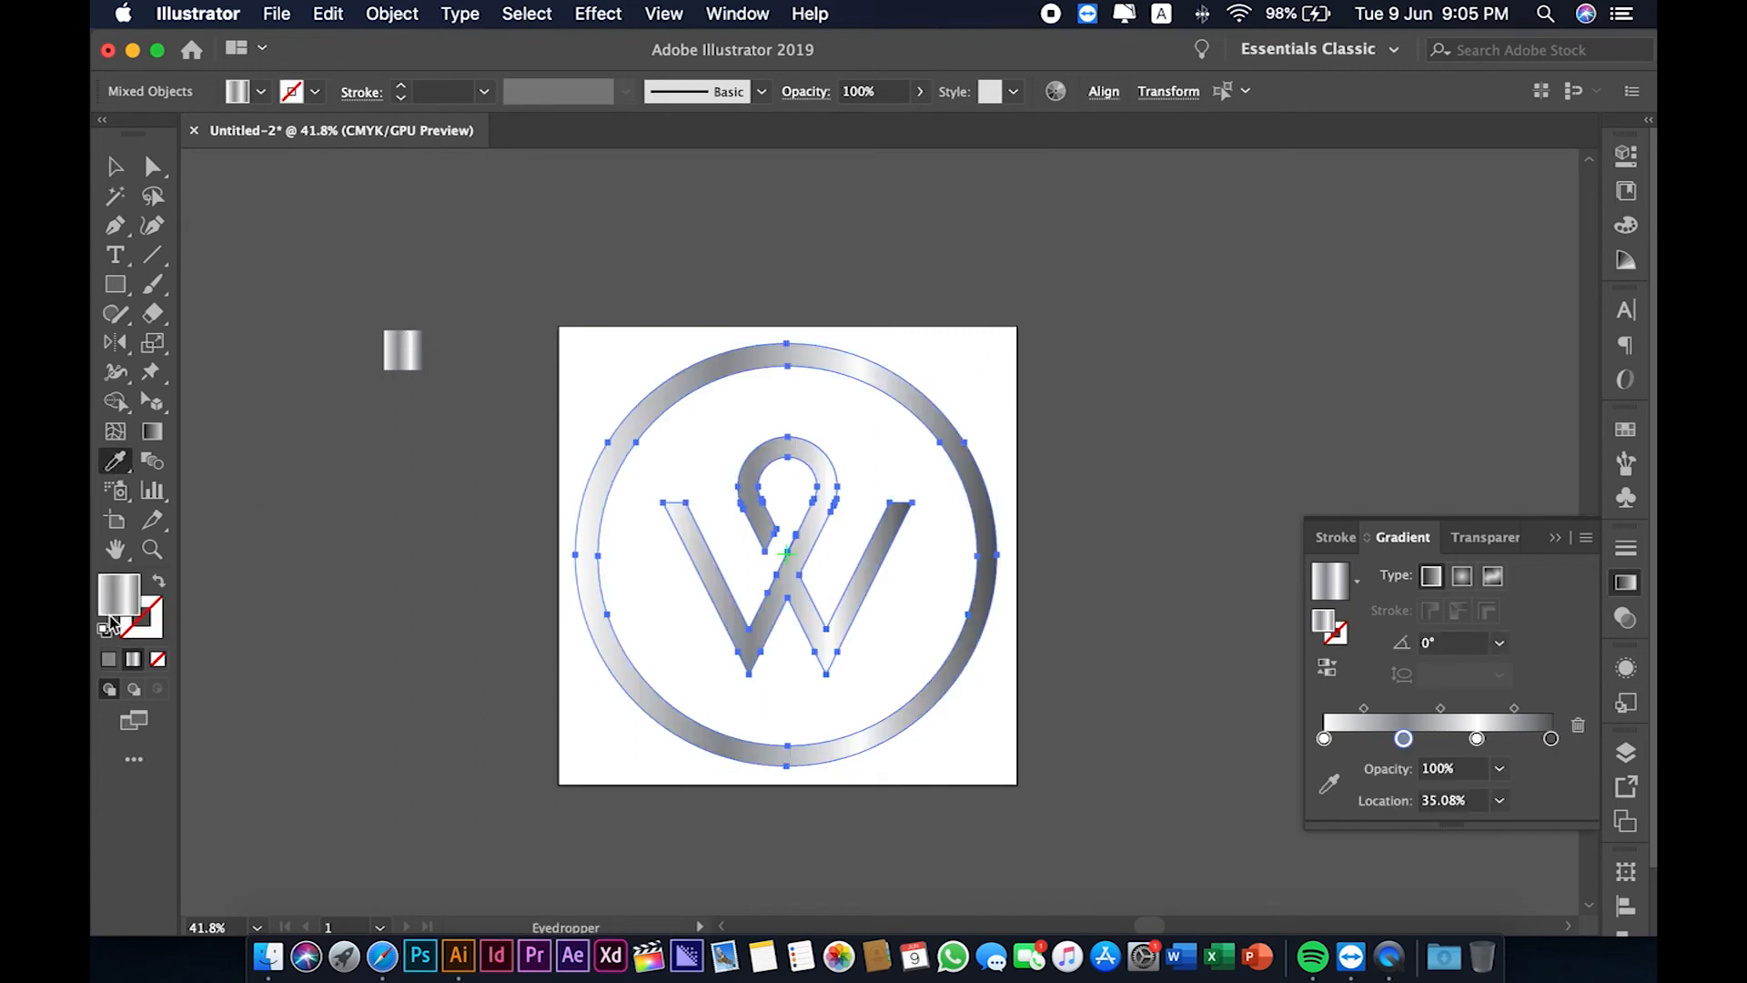
- Redirect the ring's gradient diagonally from its upper left to its lower right with the Gradient tool
click(152, 431)
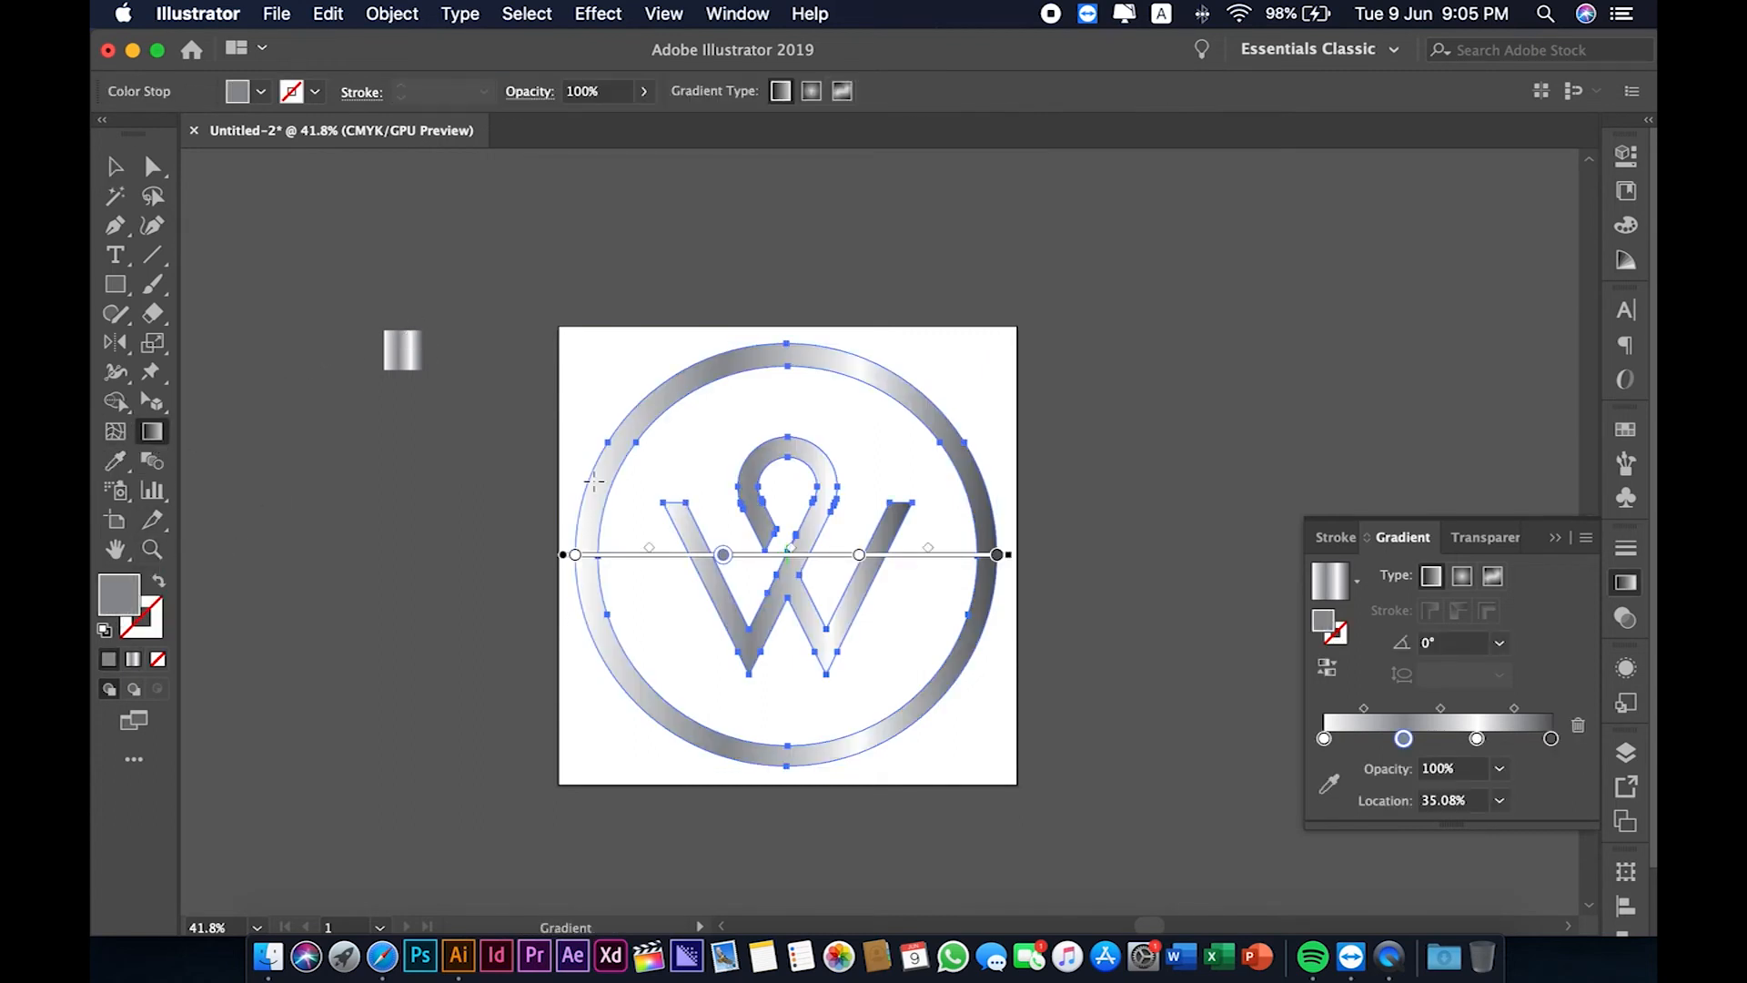
drag(561, 386, 822, 583)
mouse_move(966, 697)
mouse_down()
mouse_move(882, 612)
mouse_move(900, 627)
mouse_up()
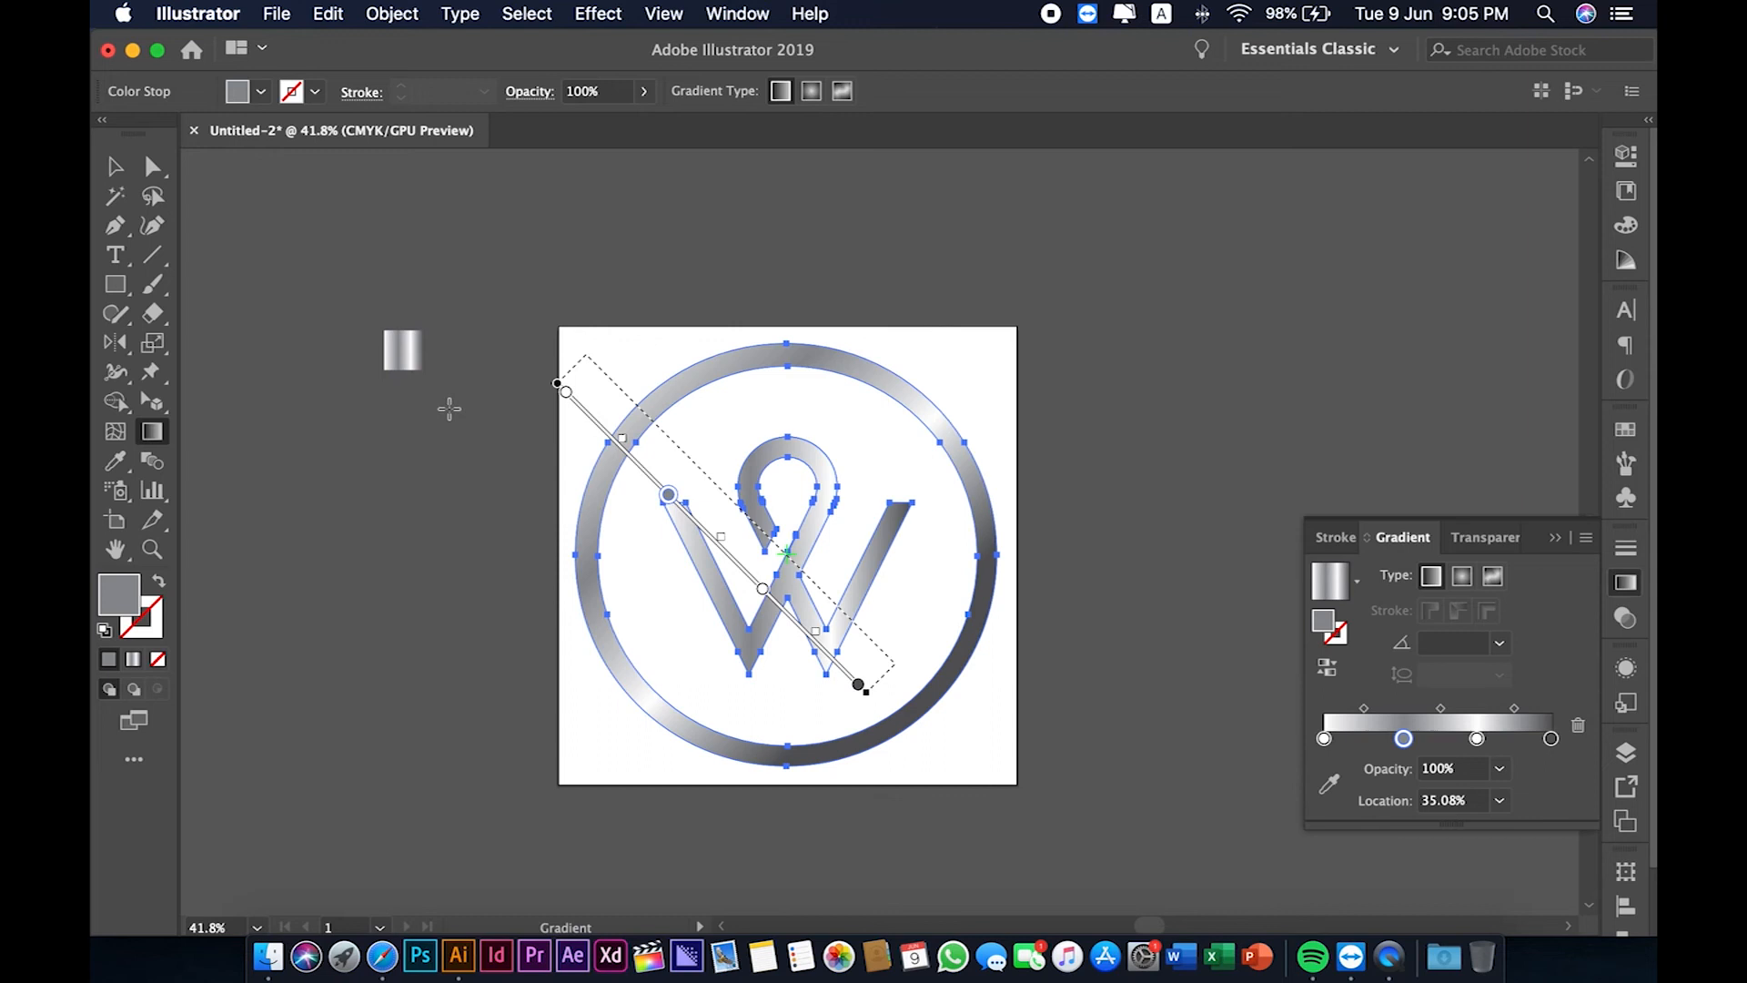
click(114, 165)
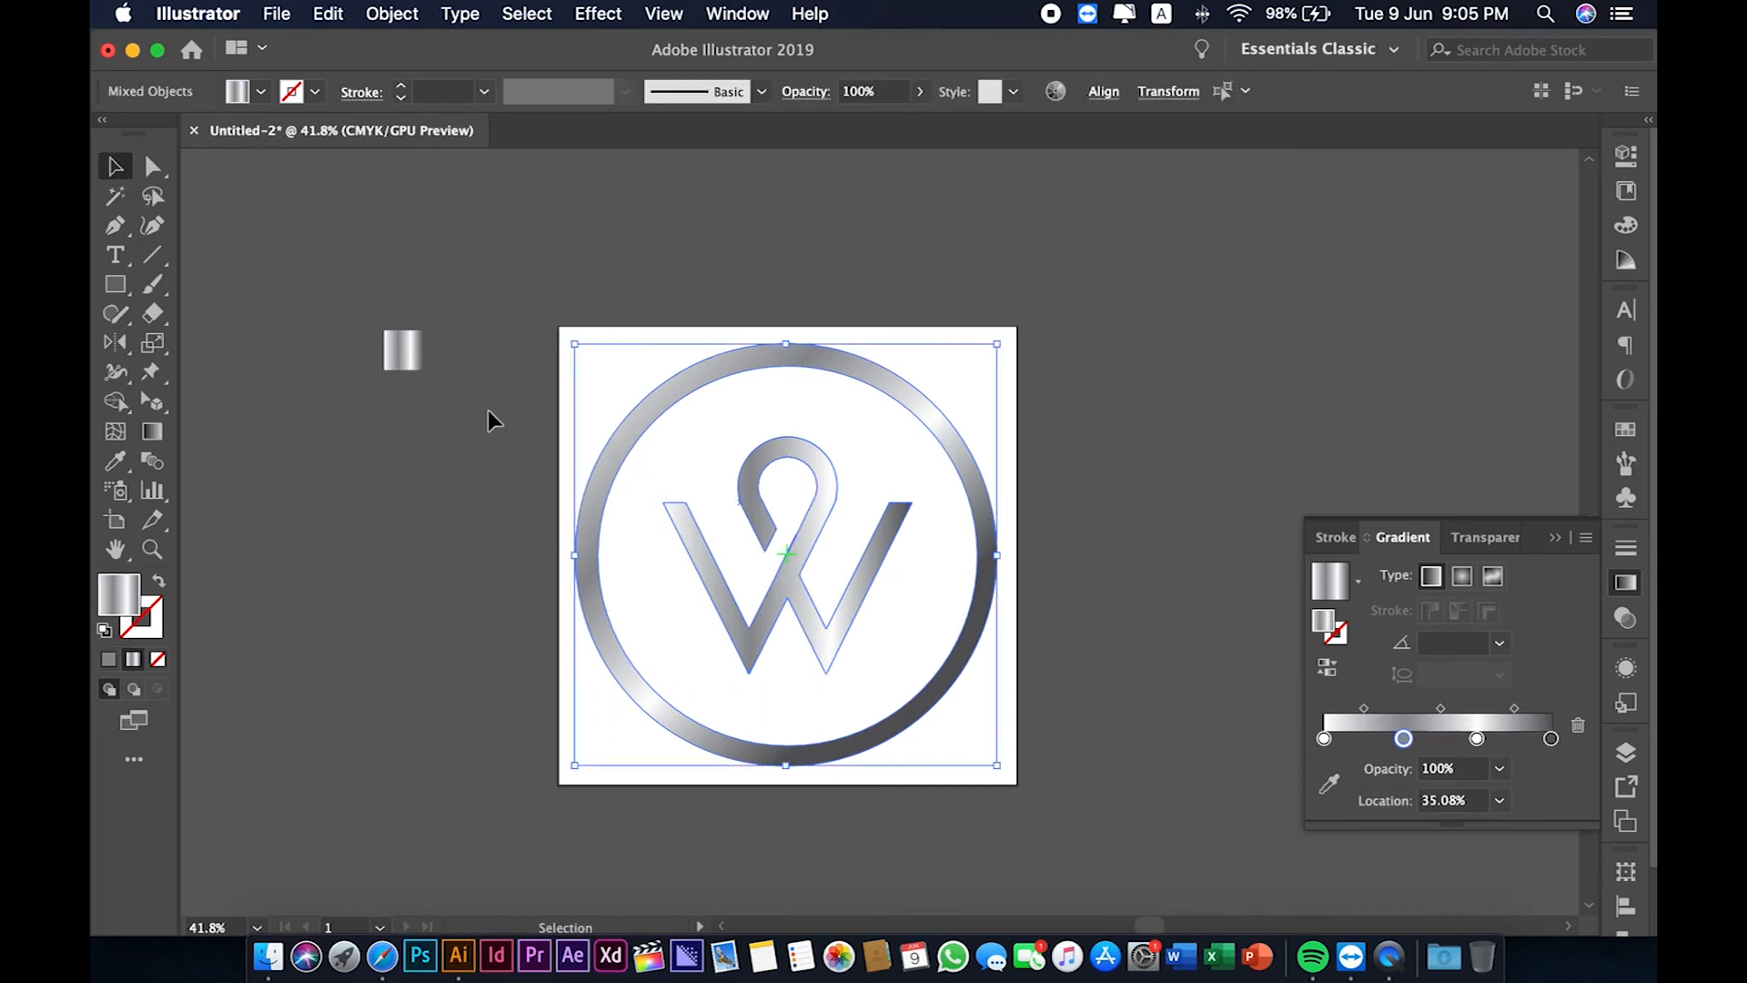
- Create a 20 × 20 cm rectangle starting at the artboard's upper-left corner so it covers the whole artboard
click(126, 285)
click(562, 323)
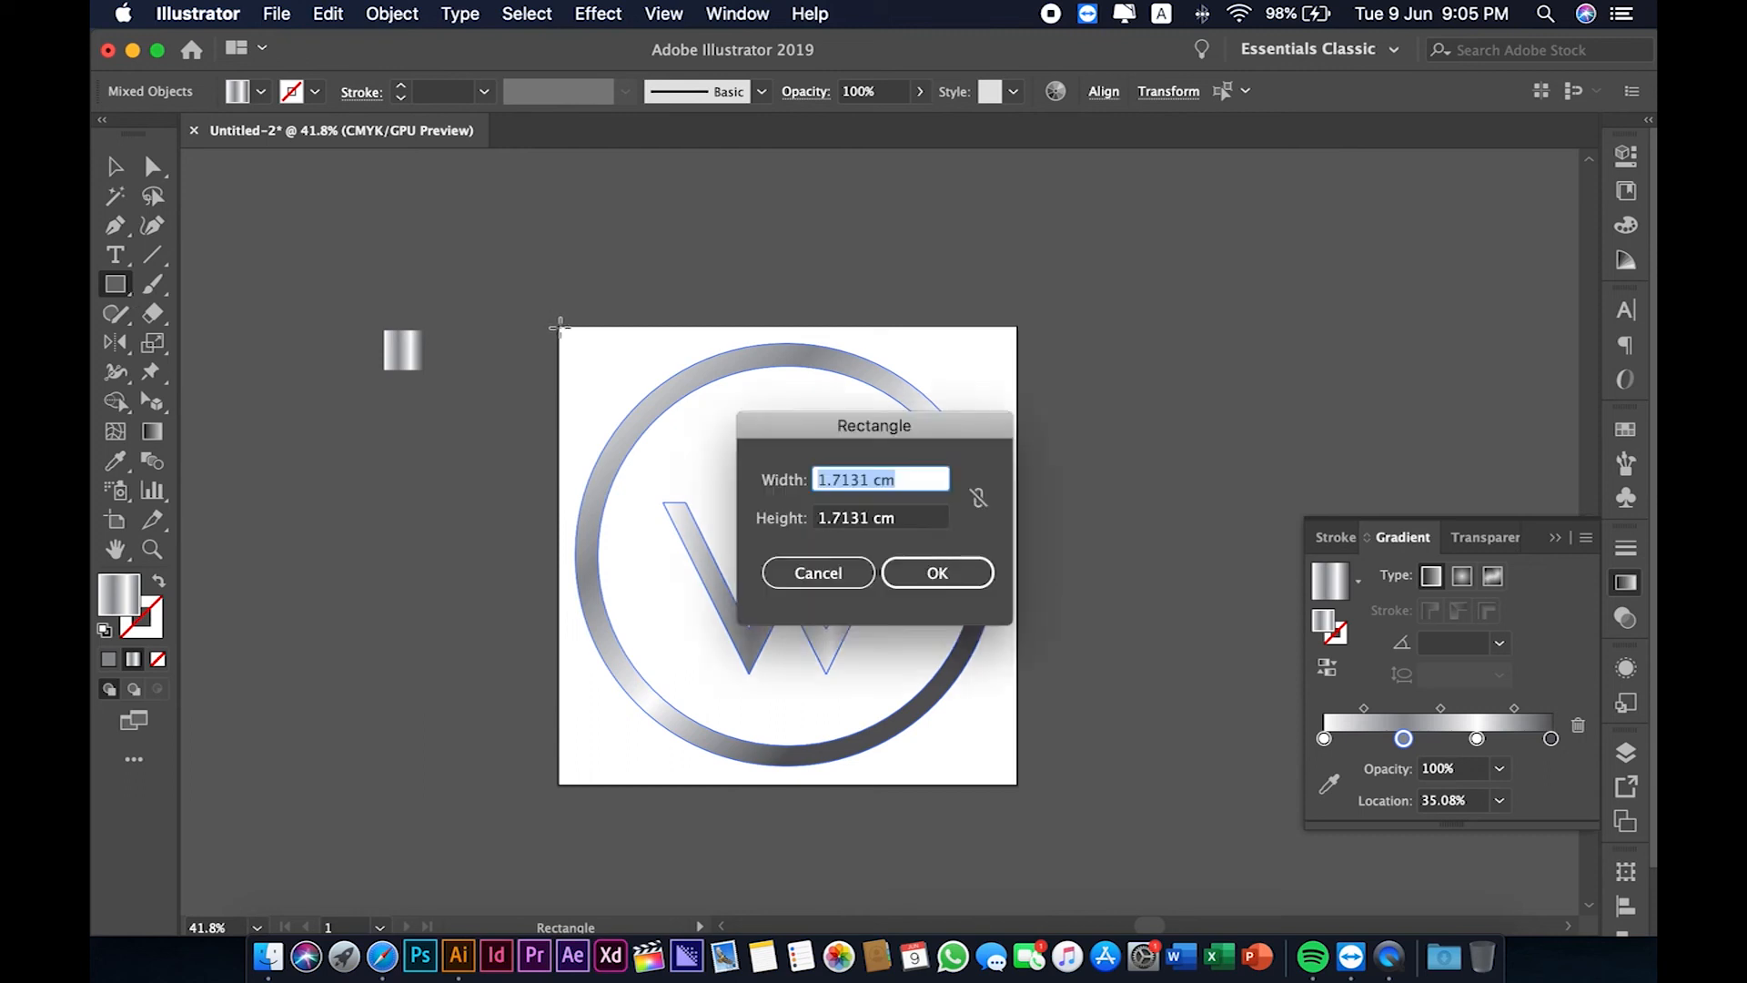
text(20)
key(Tab)
text(20)
key(Return)
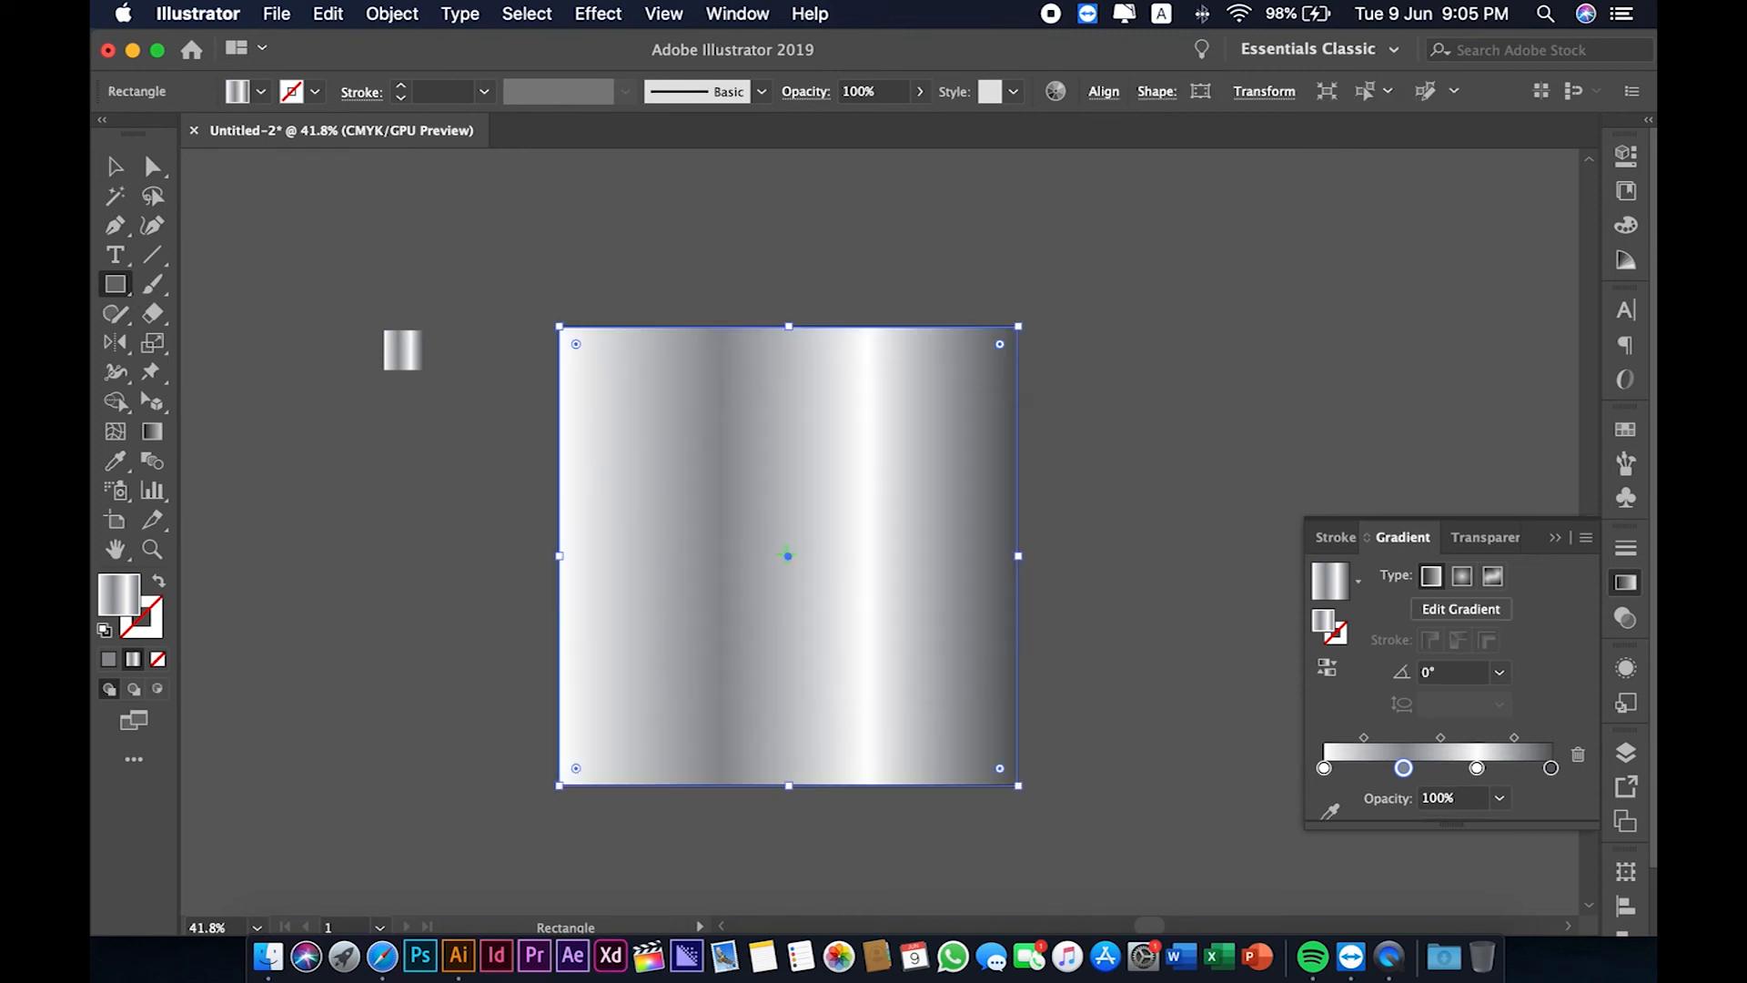
- Give the artboard-sized square a solid black fill and no stroke
key(v)
click(106, 633)
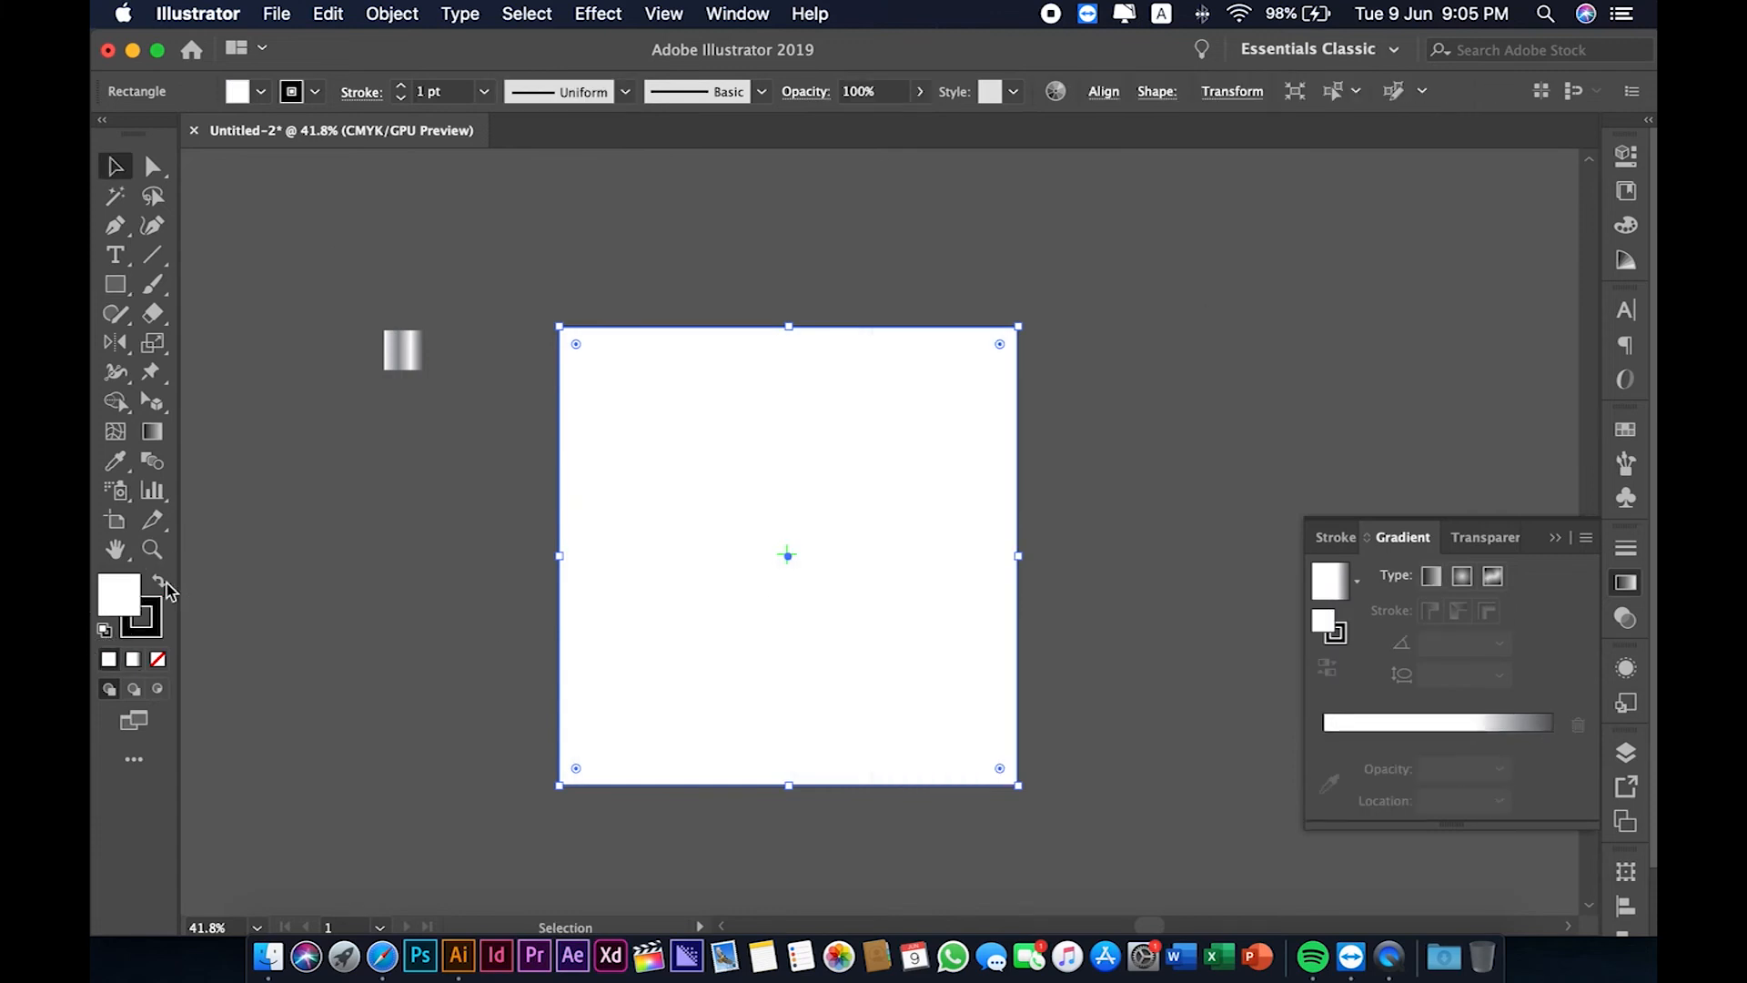
click(158, 583)
click(159, 634)
click(157, 659)
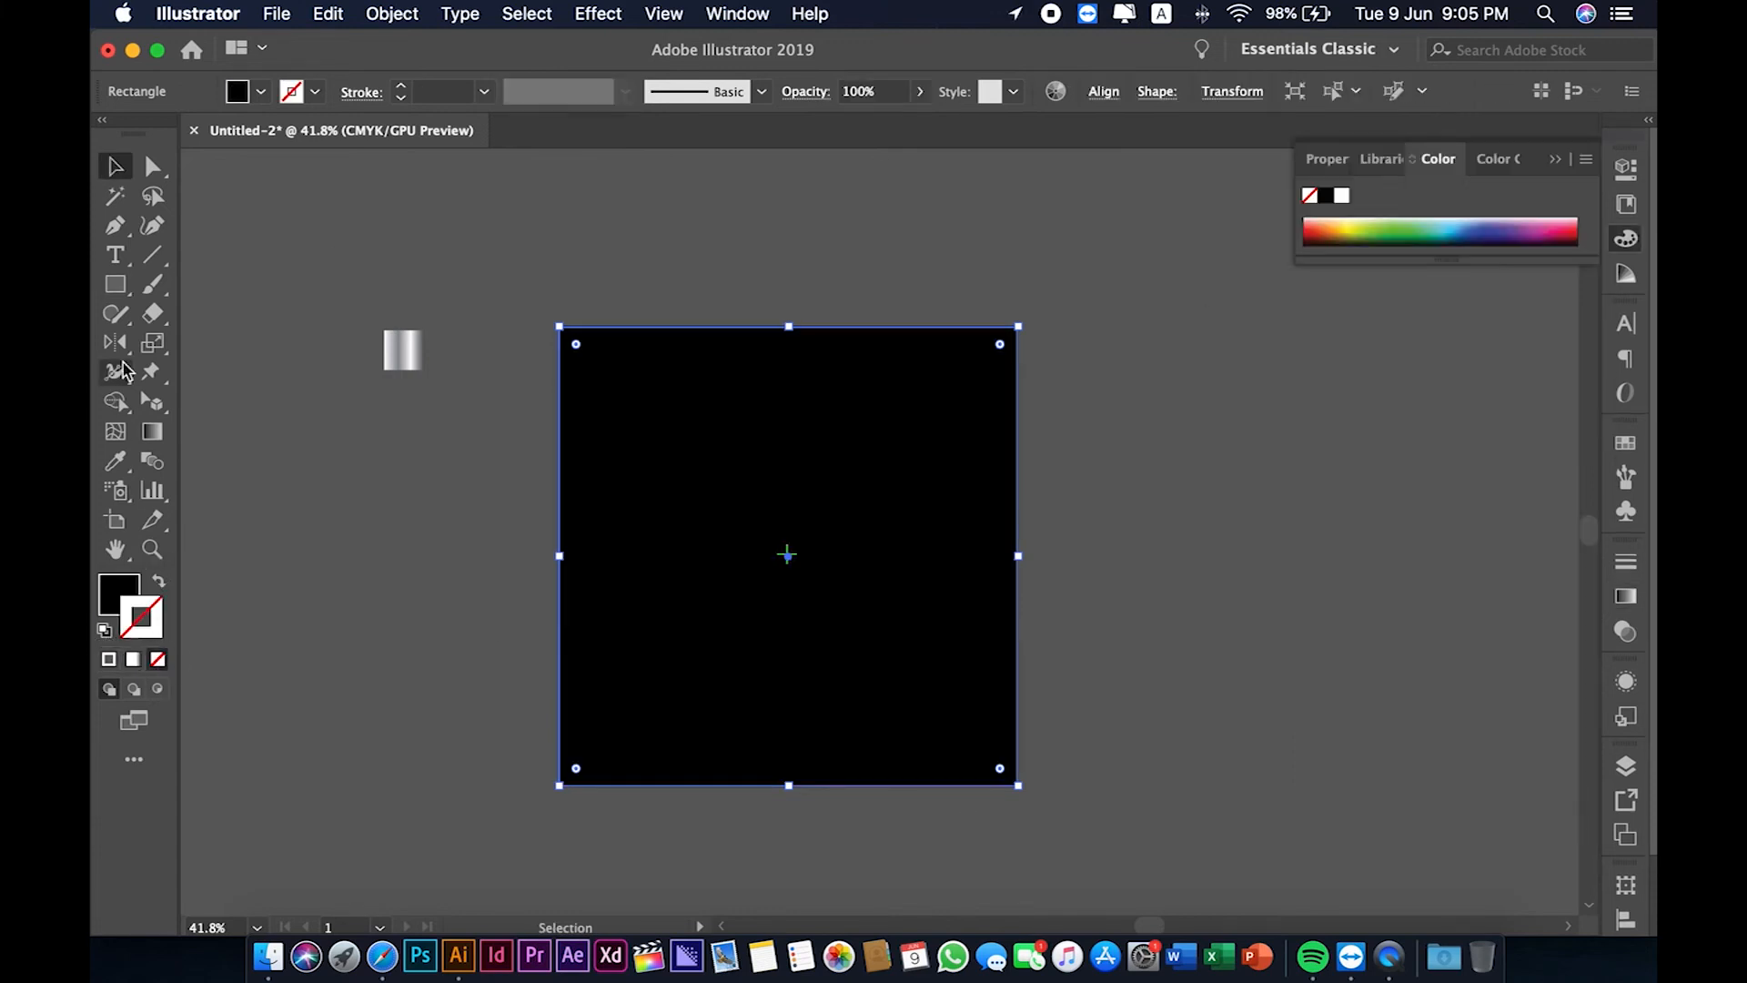
click(116, 587)
- Send the black square to the back, behind the ring and the W, and deselect it
click(653, 571)
key(super+c)
key(shift+super+bracketleft)
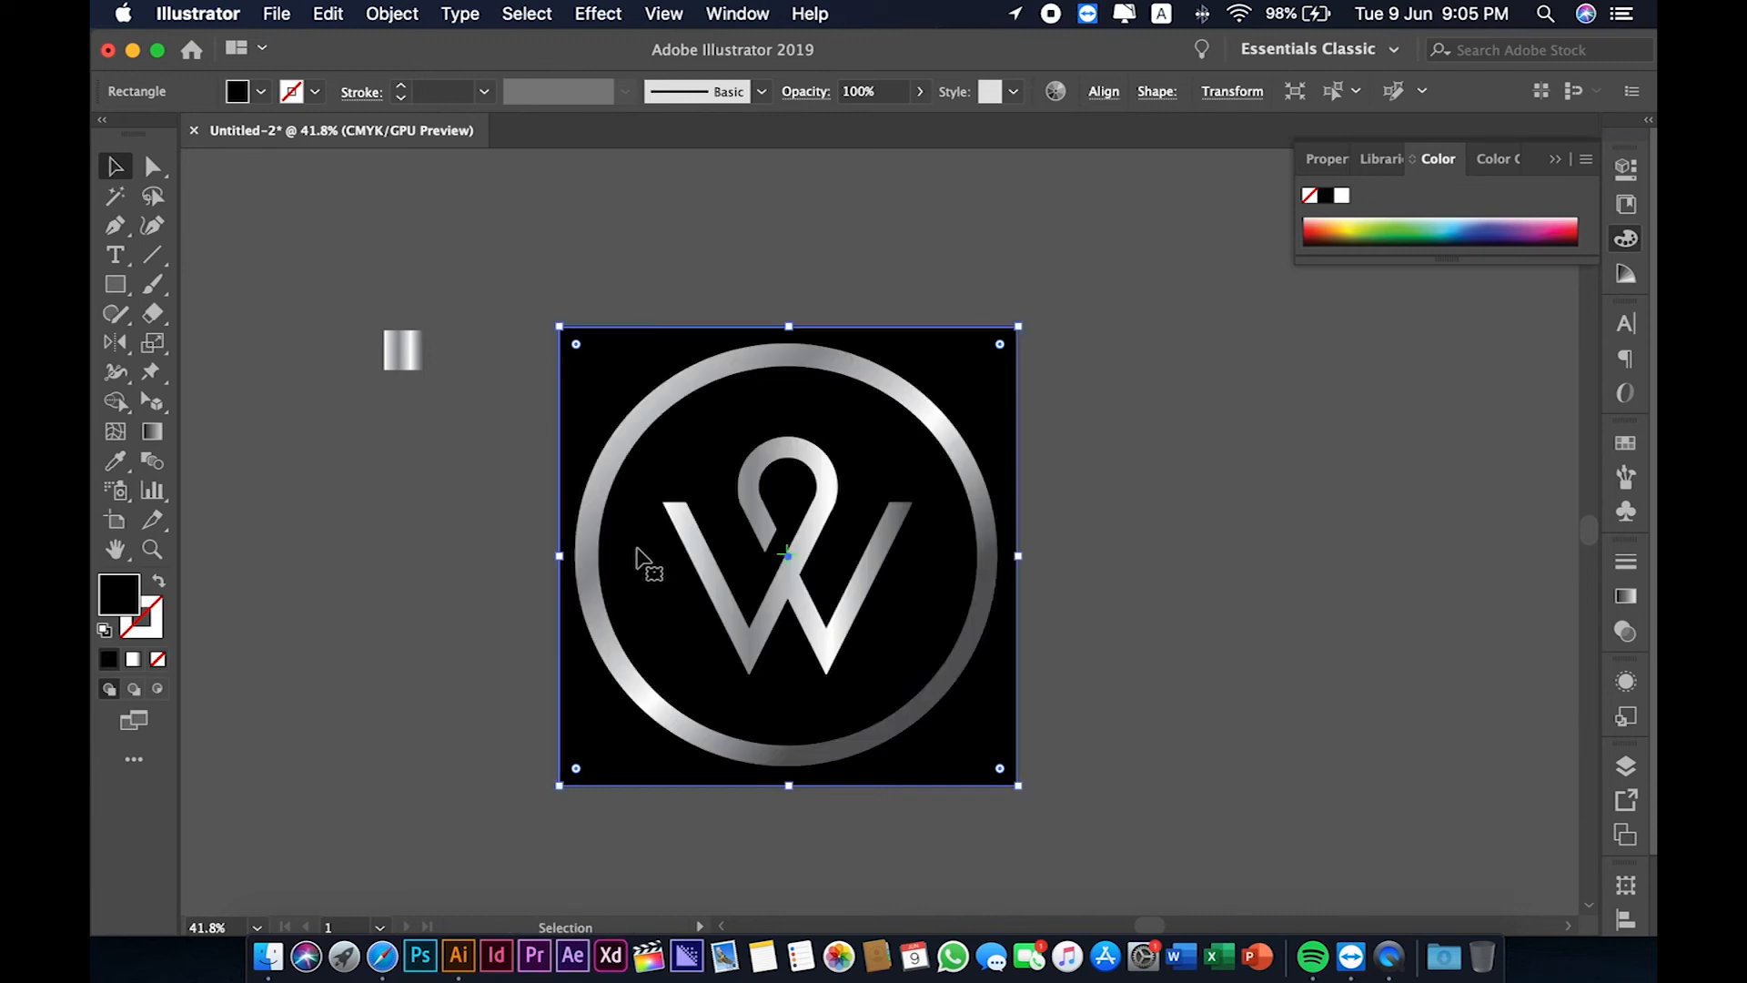
click(733, 234)
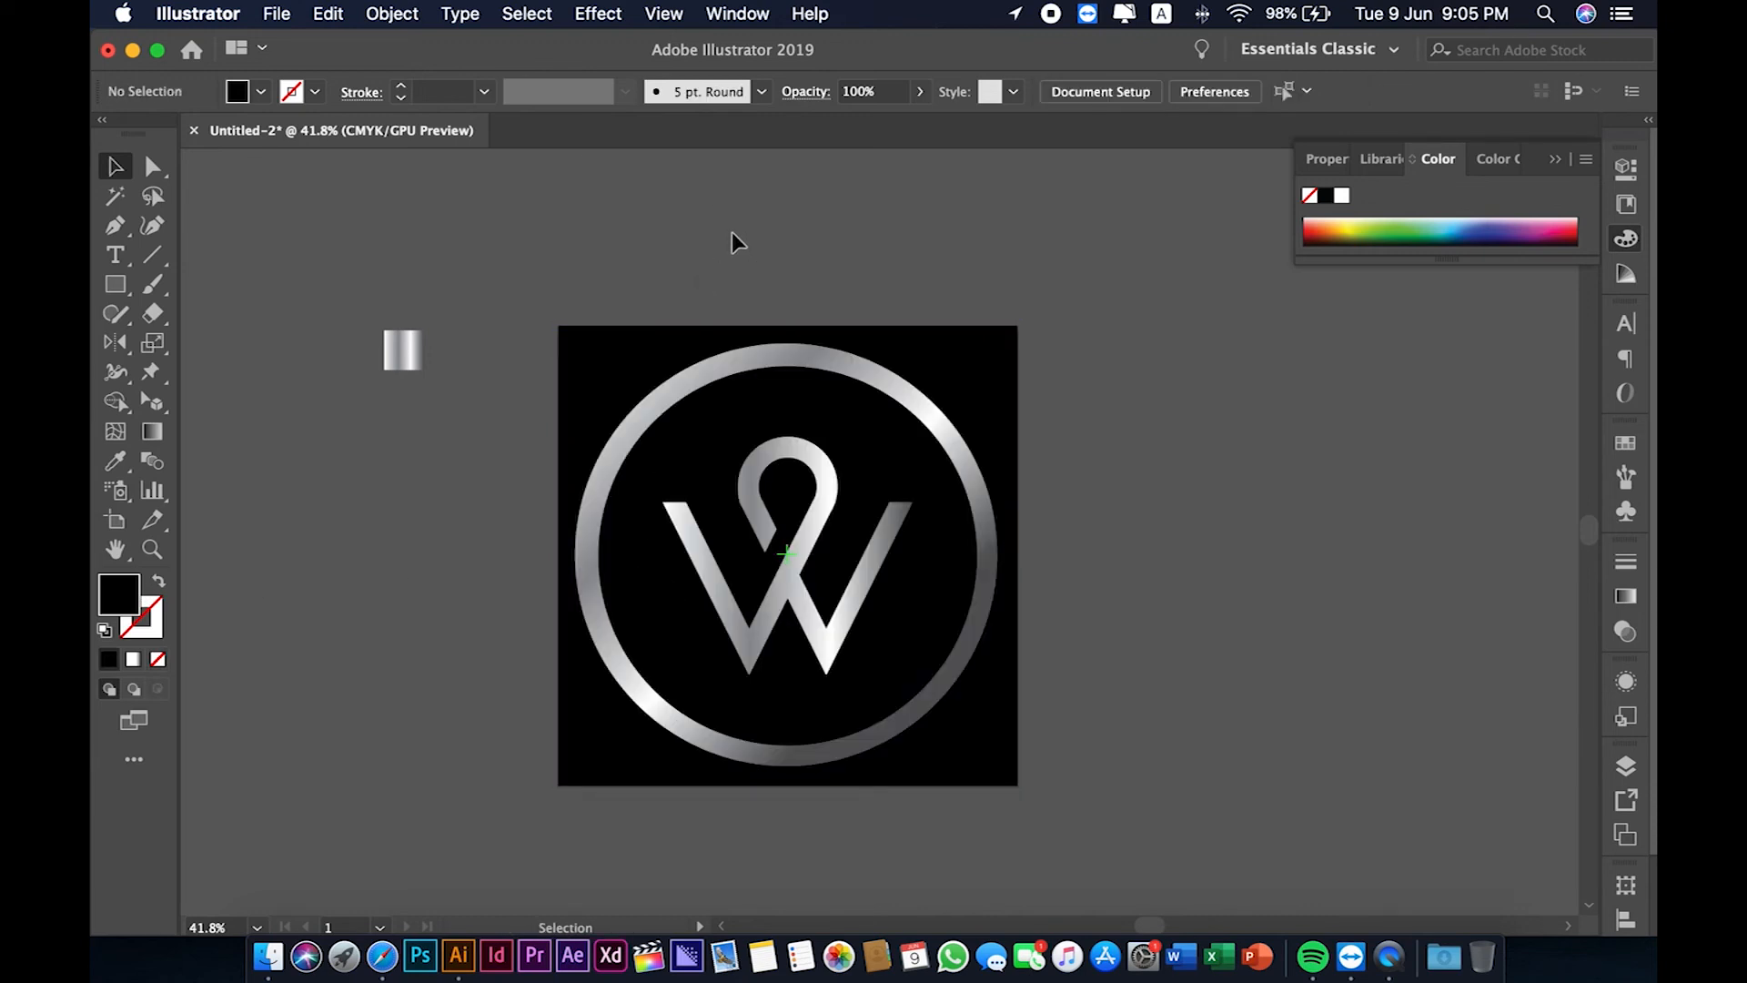
- Select the ring and the W together and scale them down within the black background
drag(1019, 339, 544, 785)
click(1000, 772)
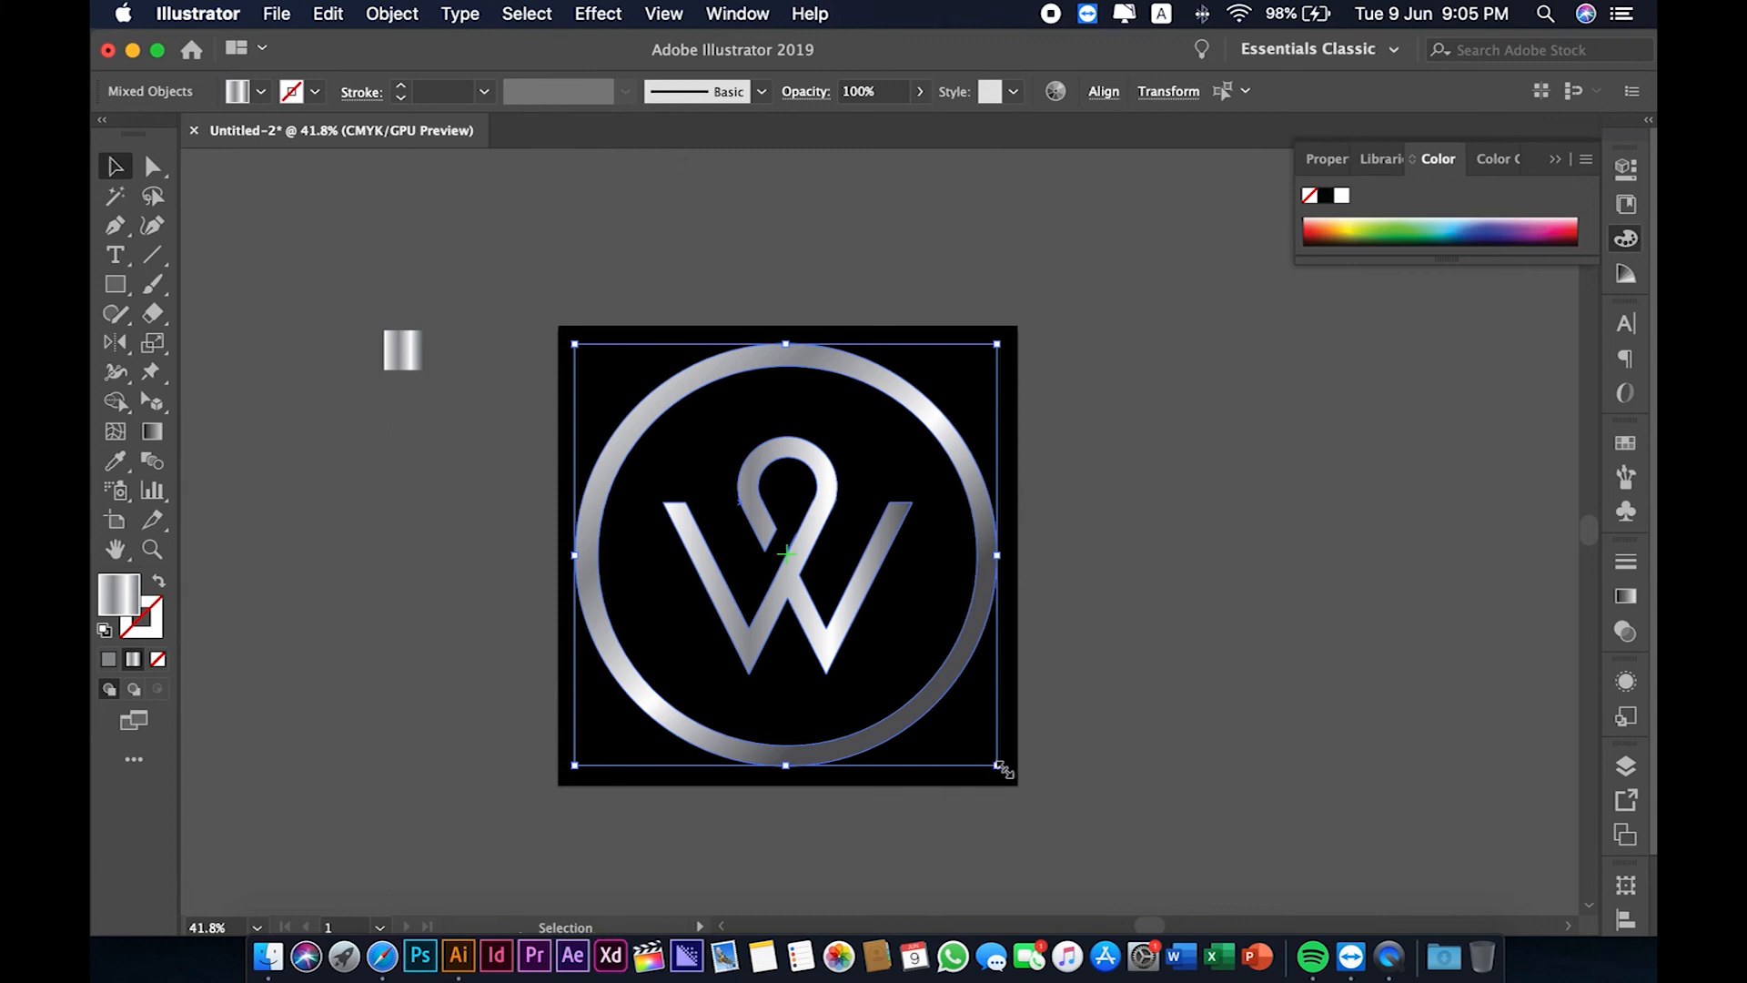
drag(1001, 769, 952, 732)
click(1099, 692)
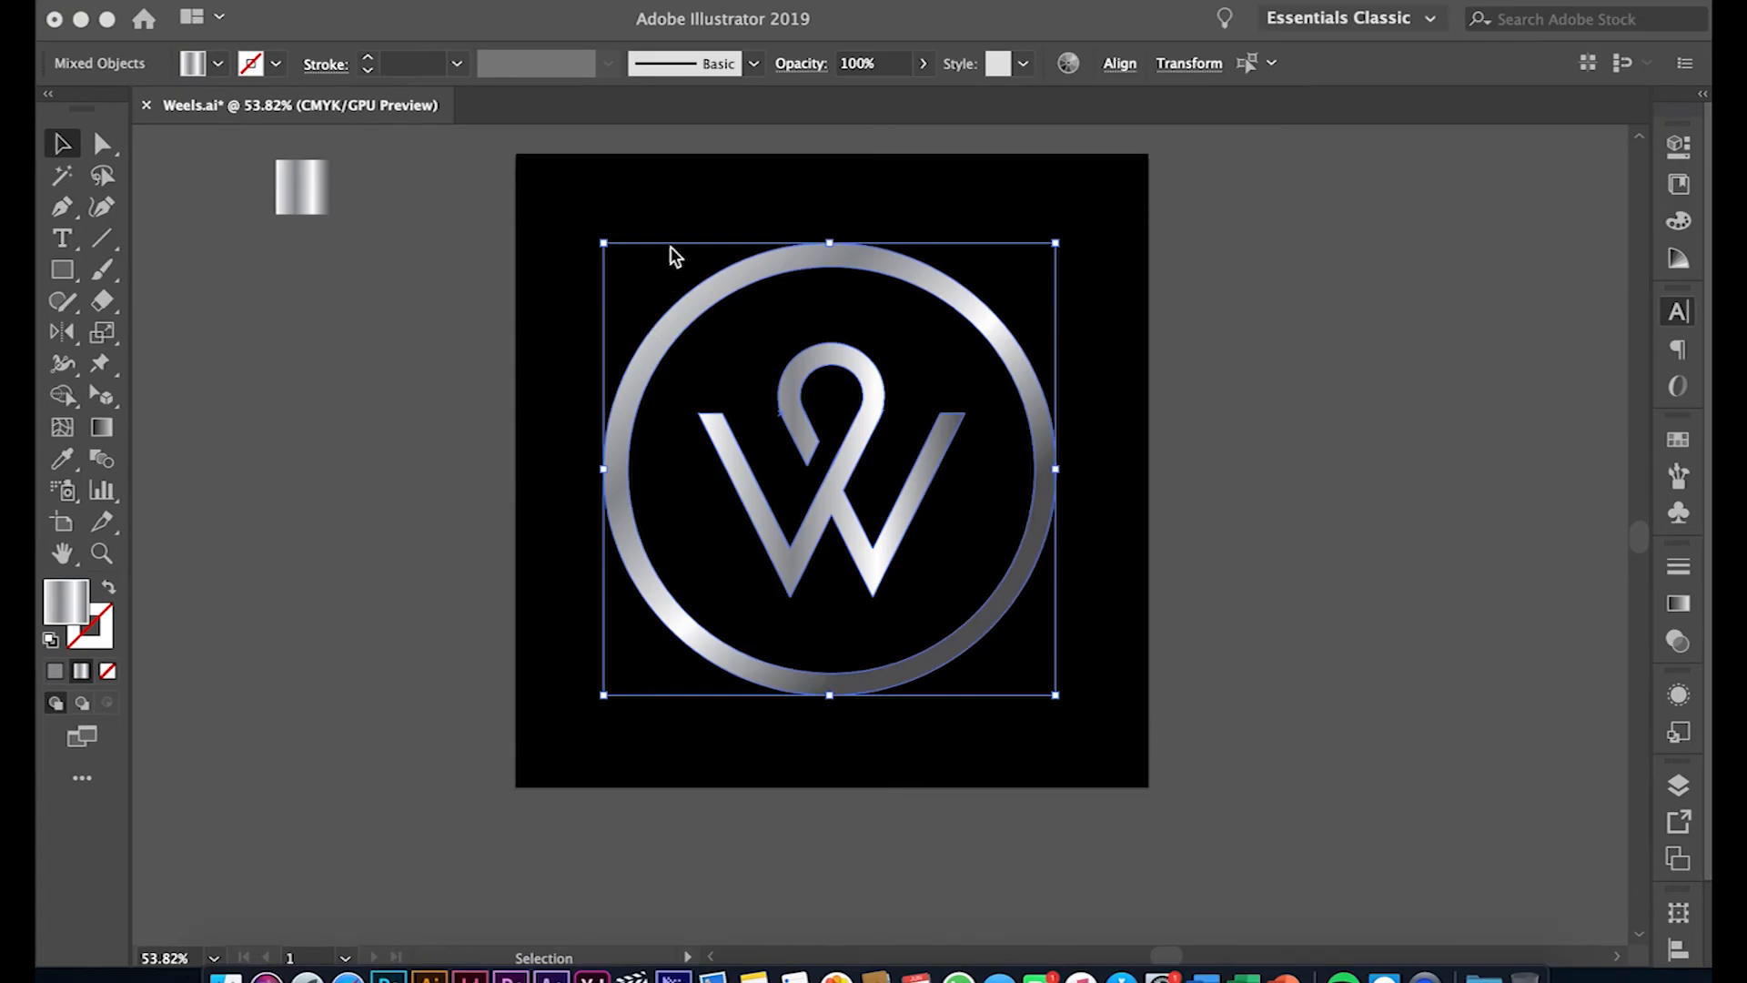
- Move the ring and the W up together to make room for text beneath them
key(super+t)
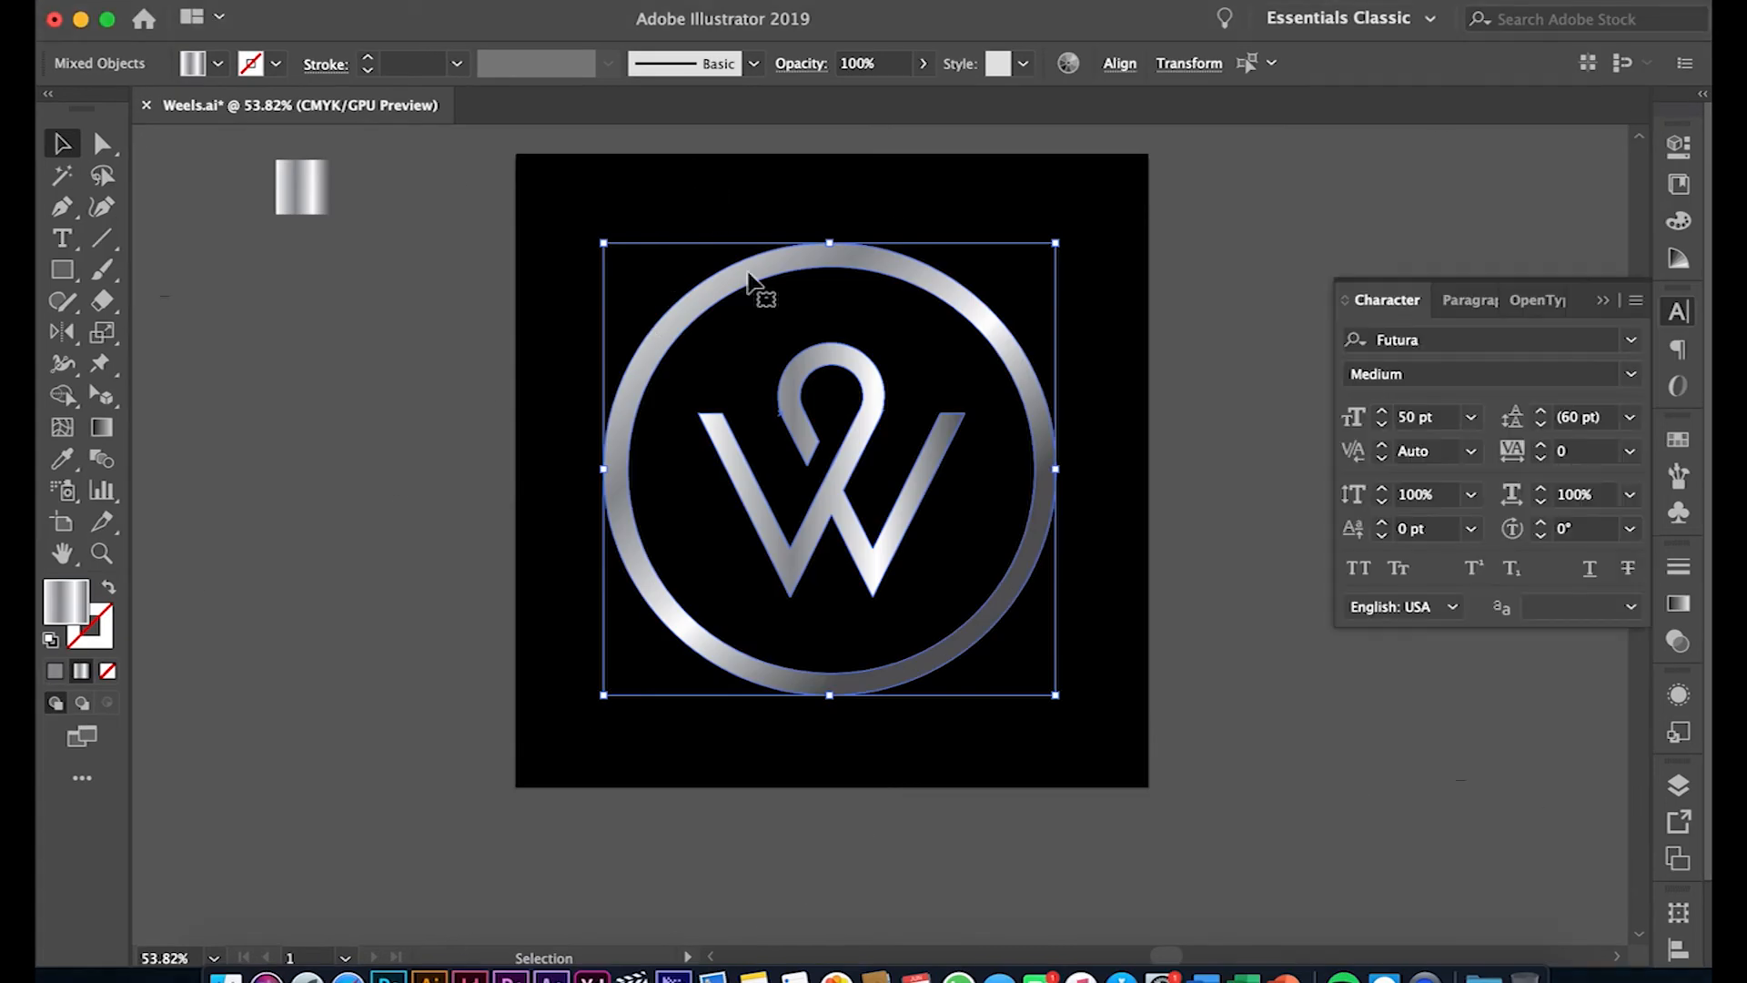
drag(491, 226, 1092, 637)
drag(1047, 537, 1047, 496)
click(457, 559)
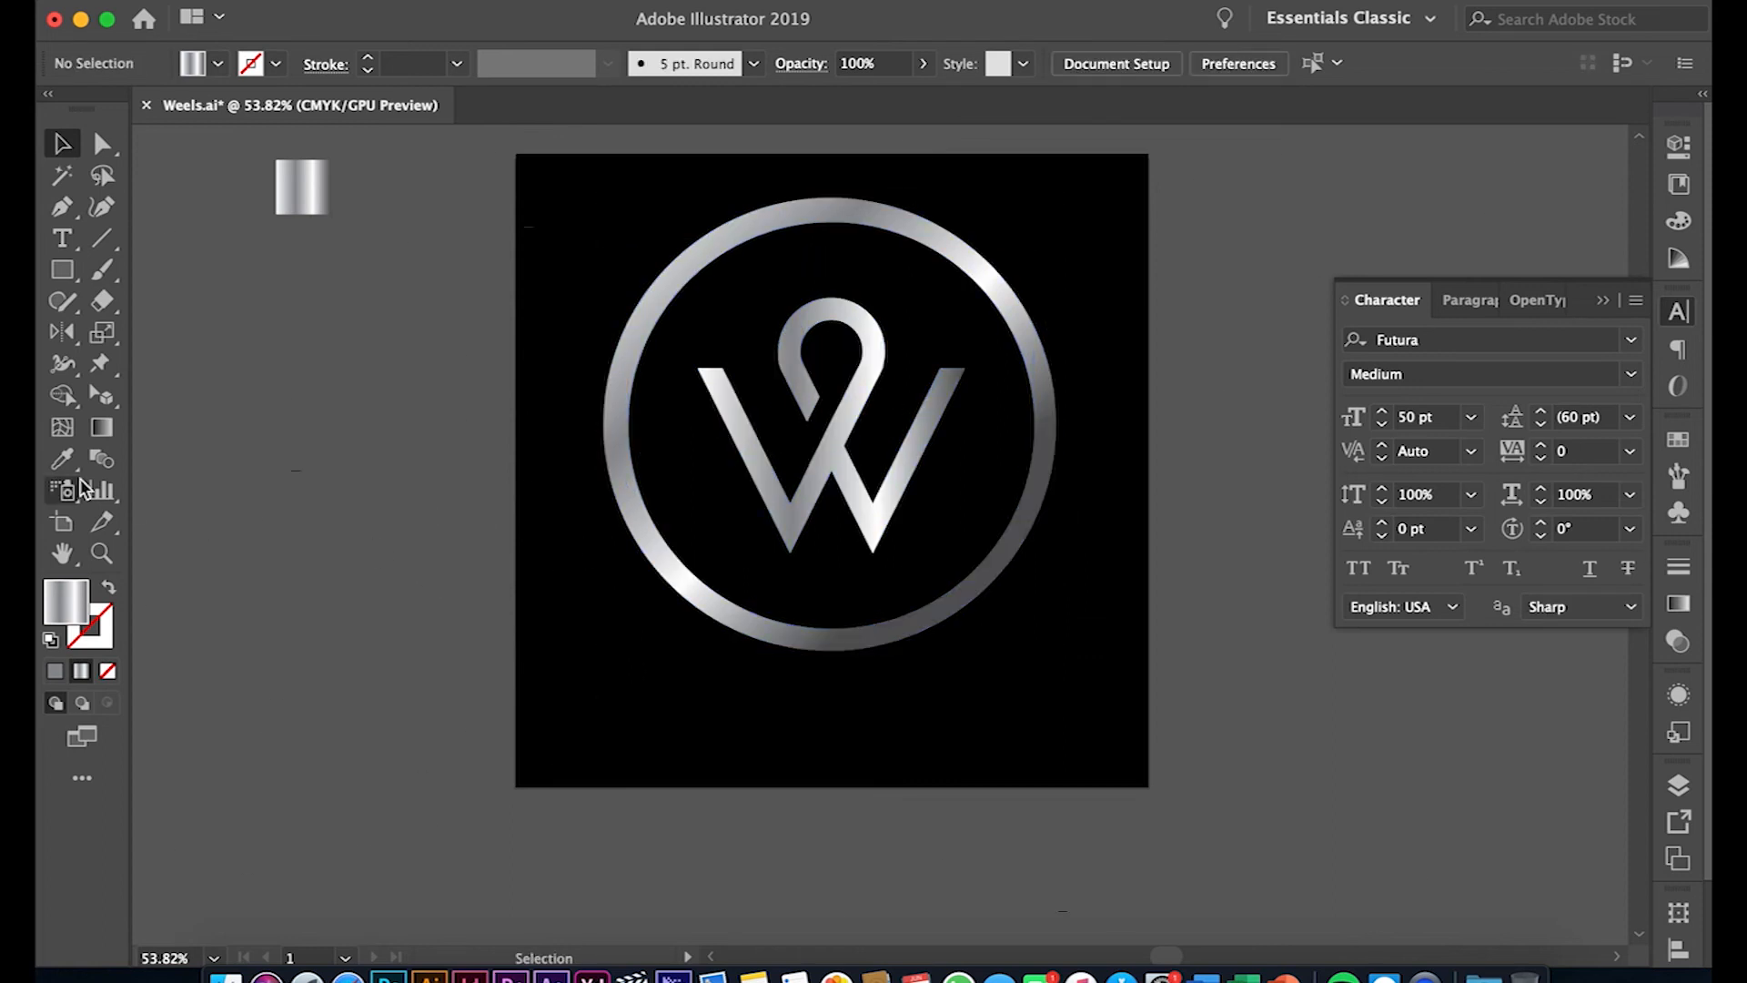
- Add the text "wox wheel" in Futura Medium, 50 pt, below the ring
click(62, 239)
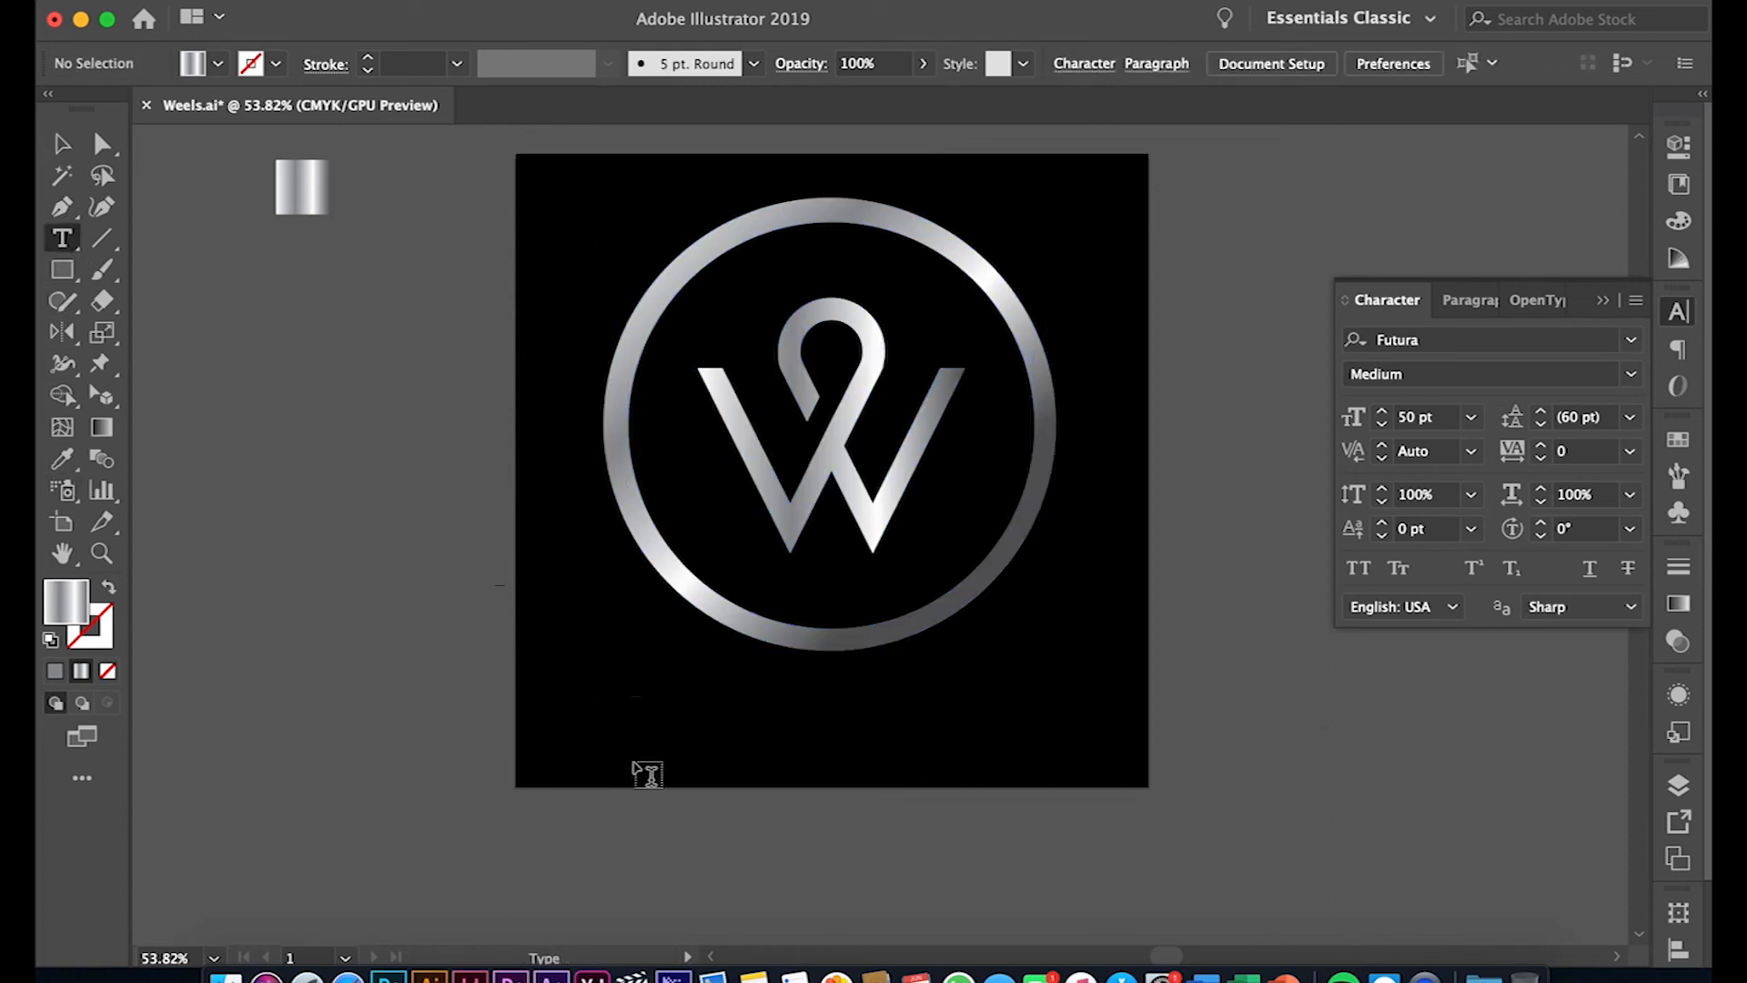
click(647, 715)
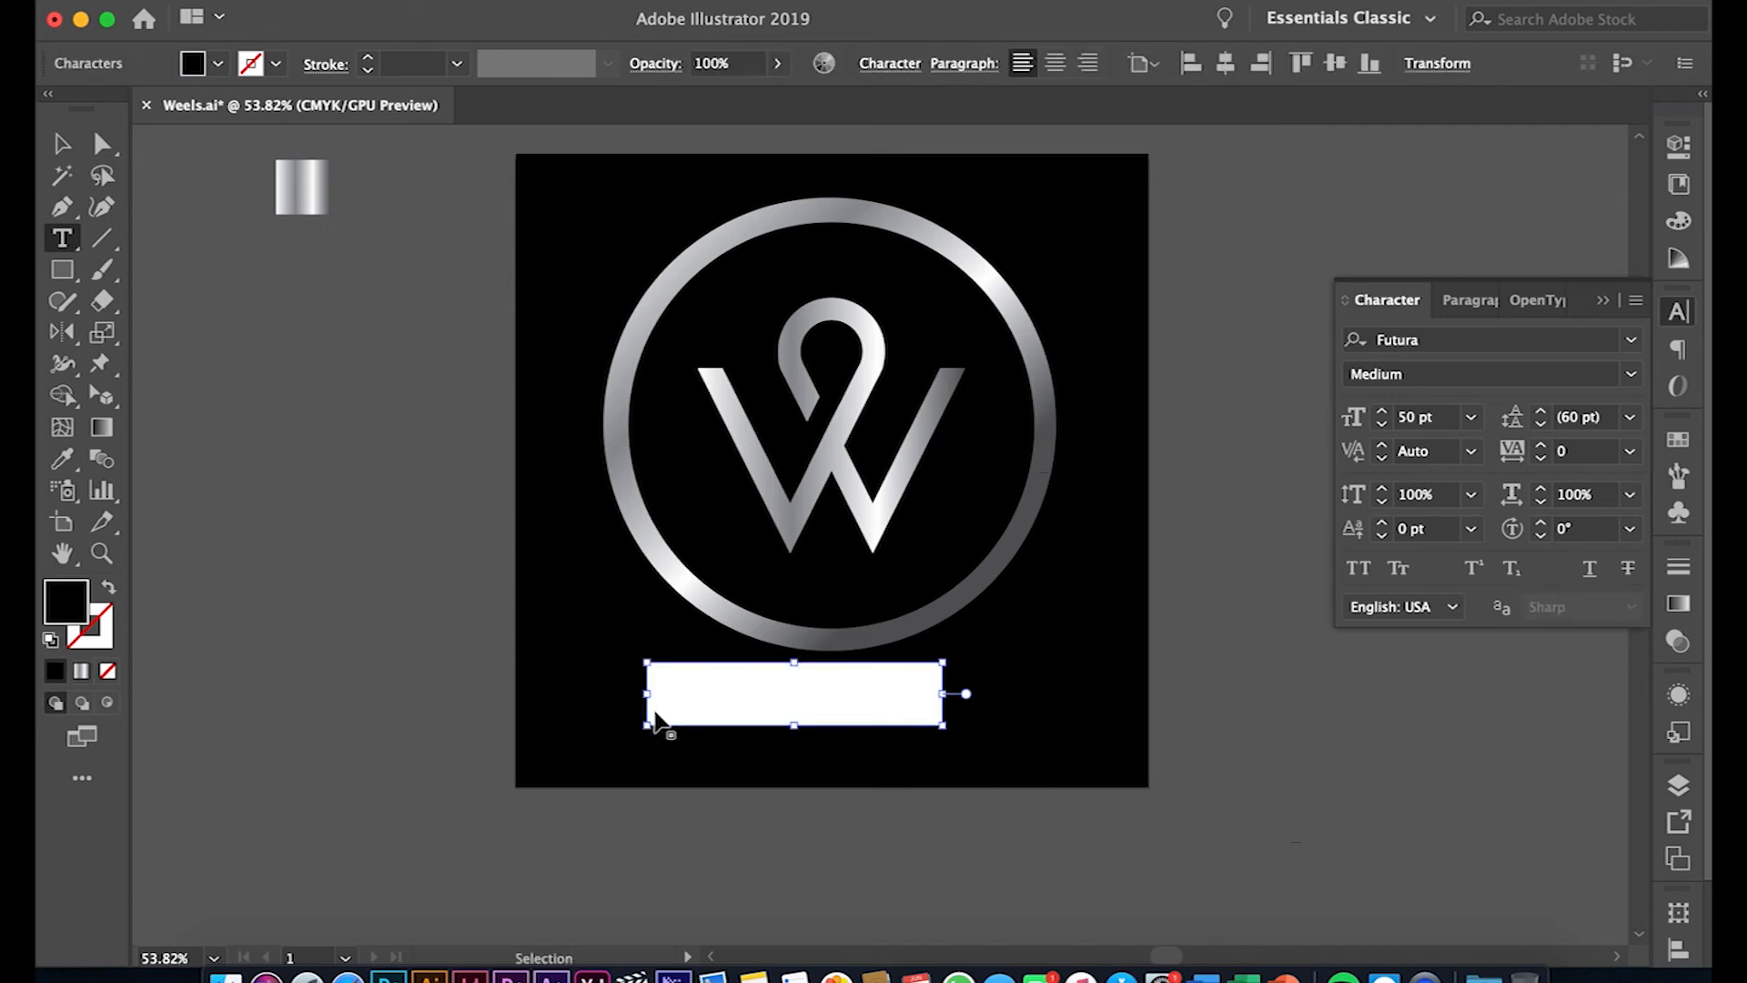
key(super+v)
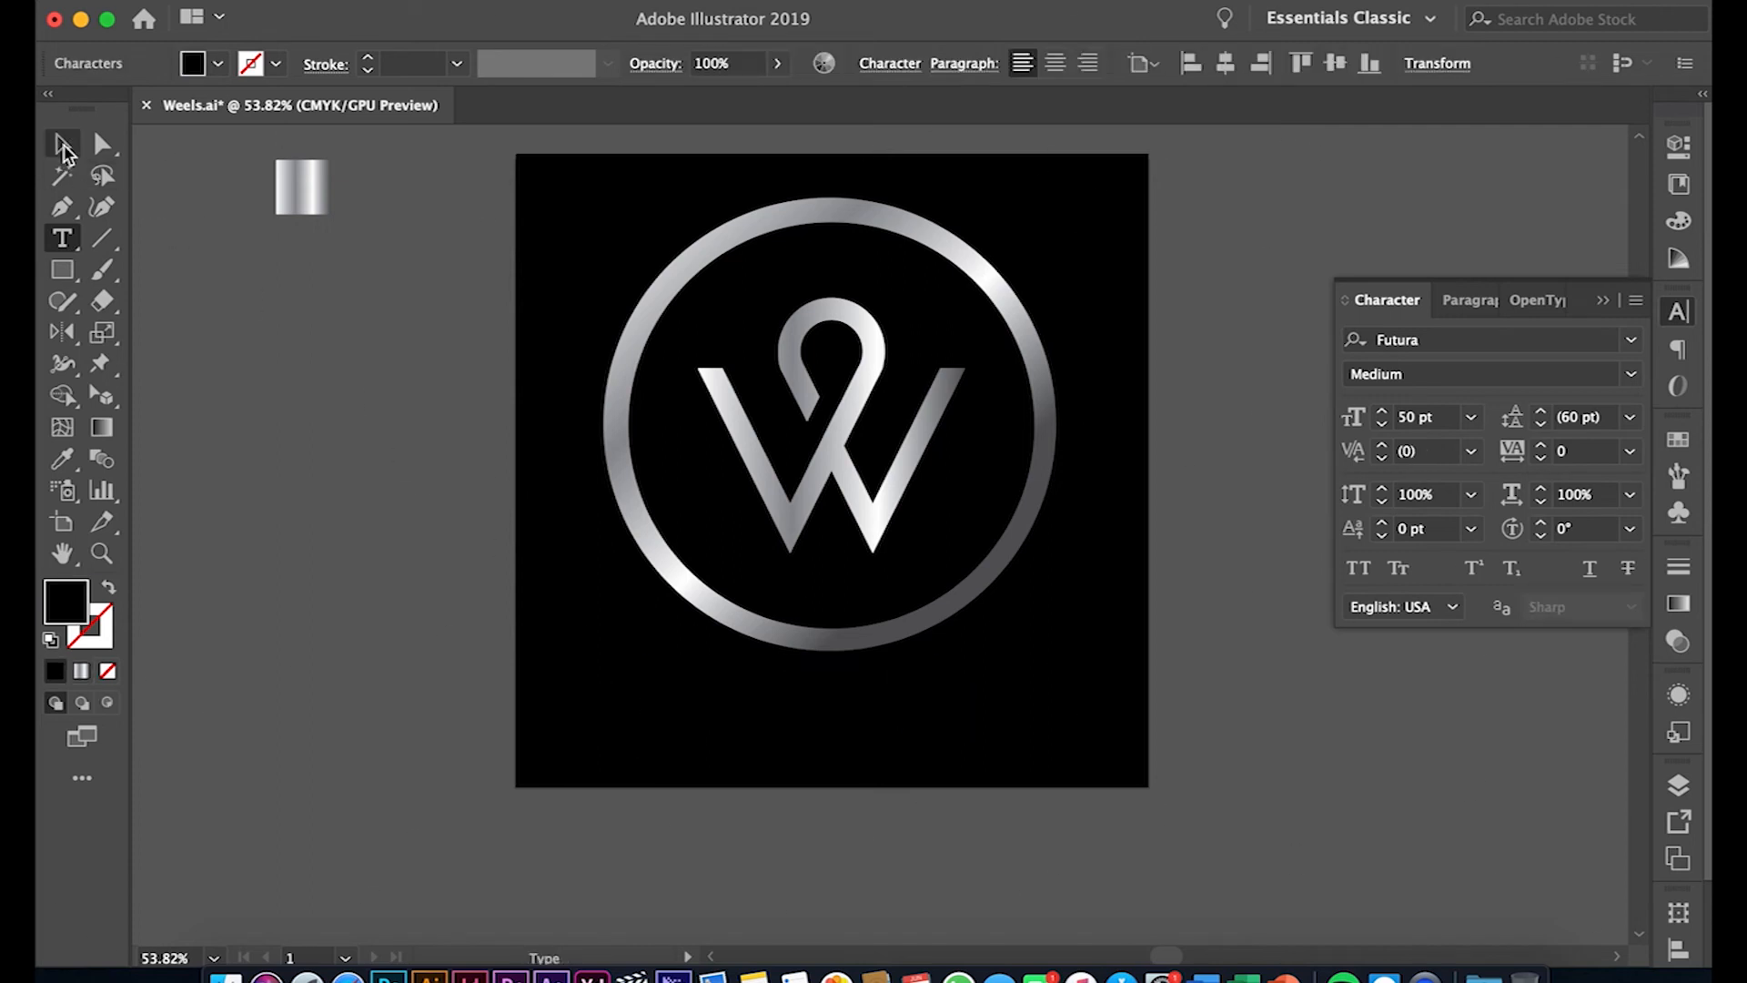
click(62, 143)
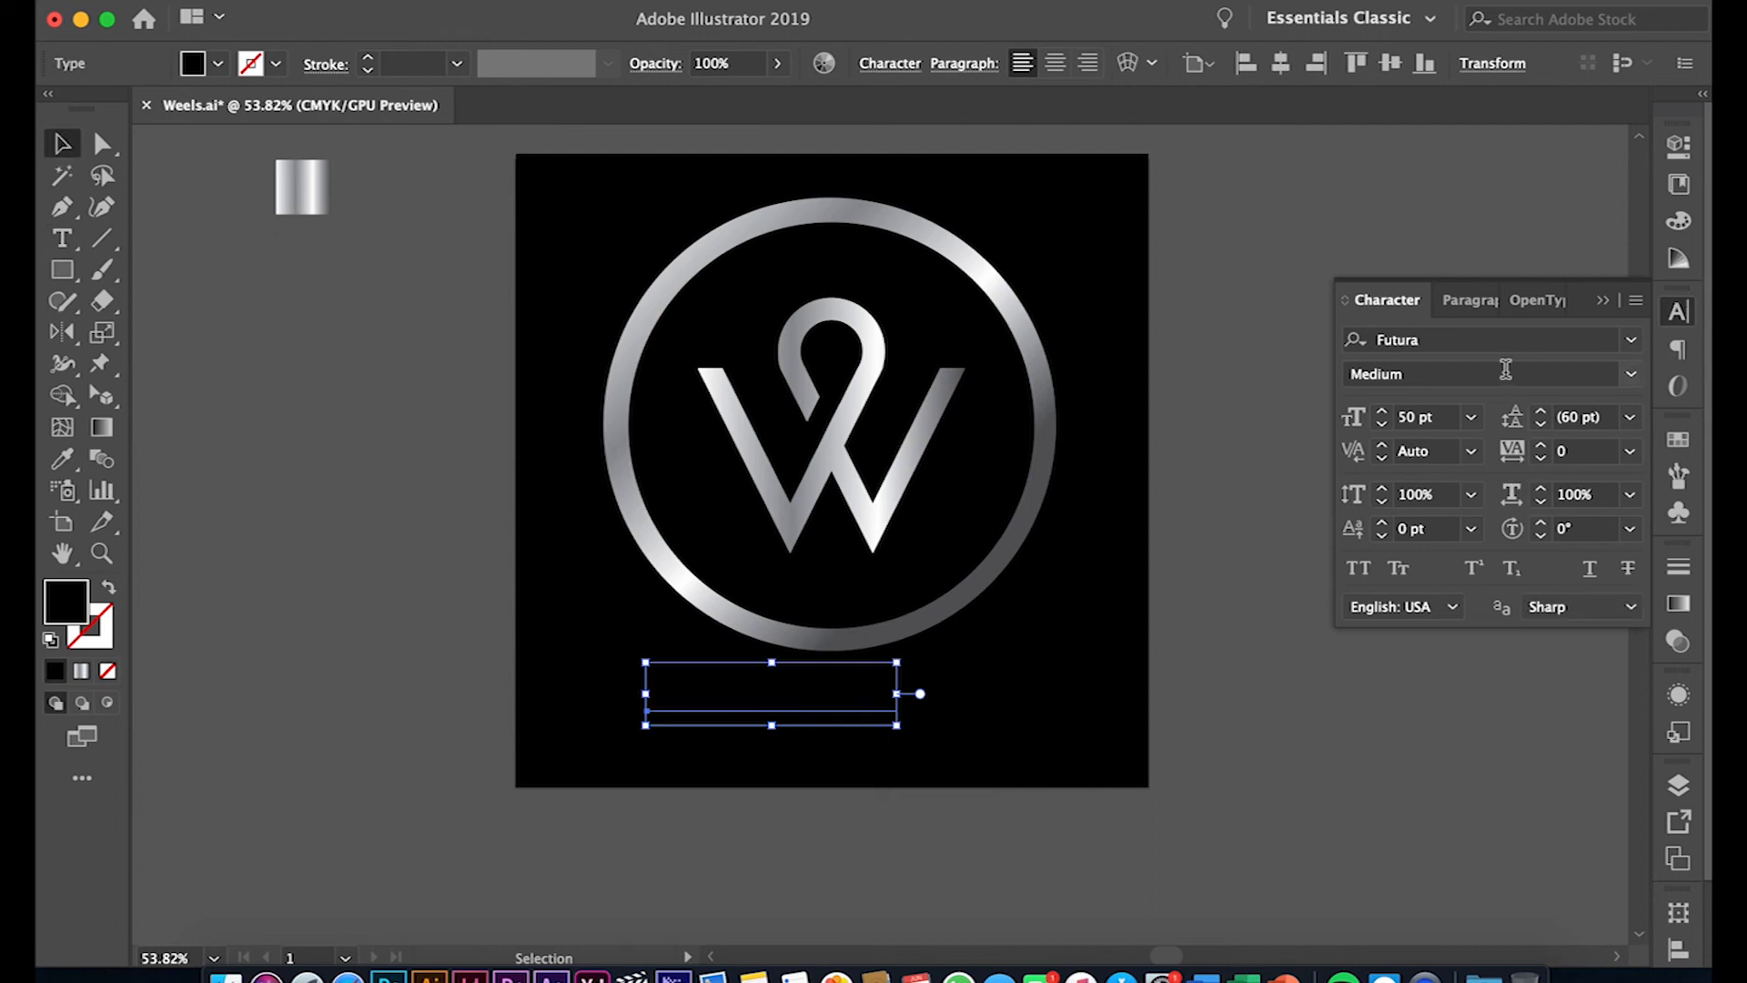
- Fill the "wox wheel" text with white
click(1503, 342)
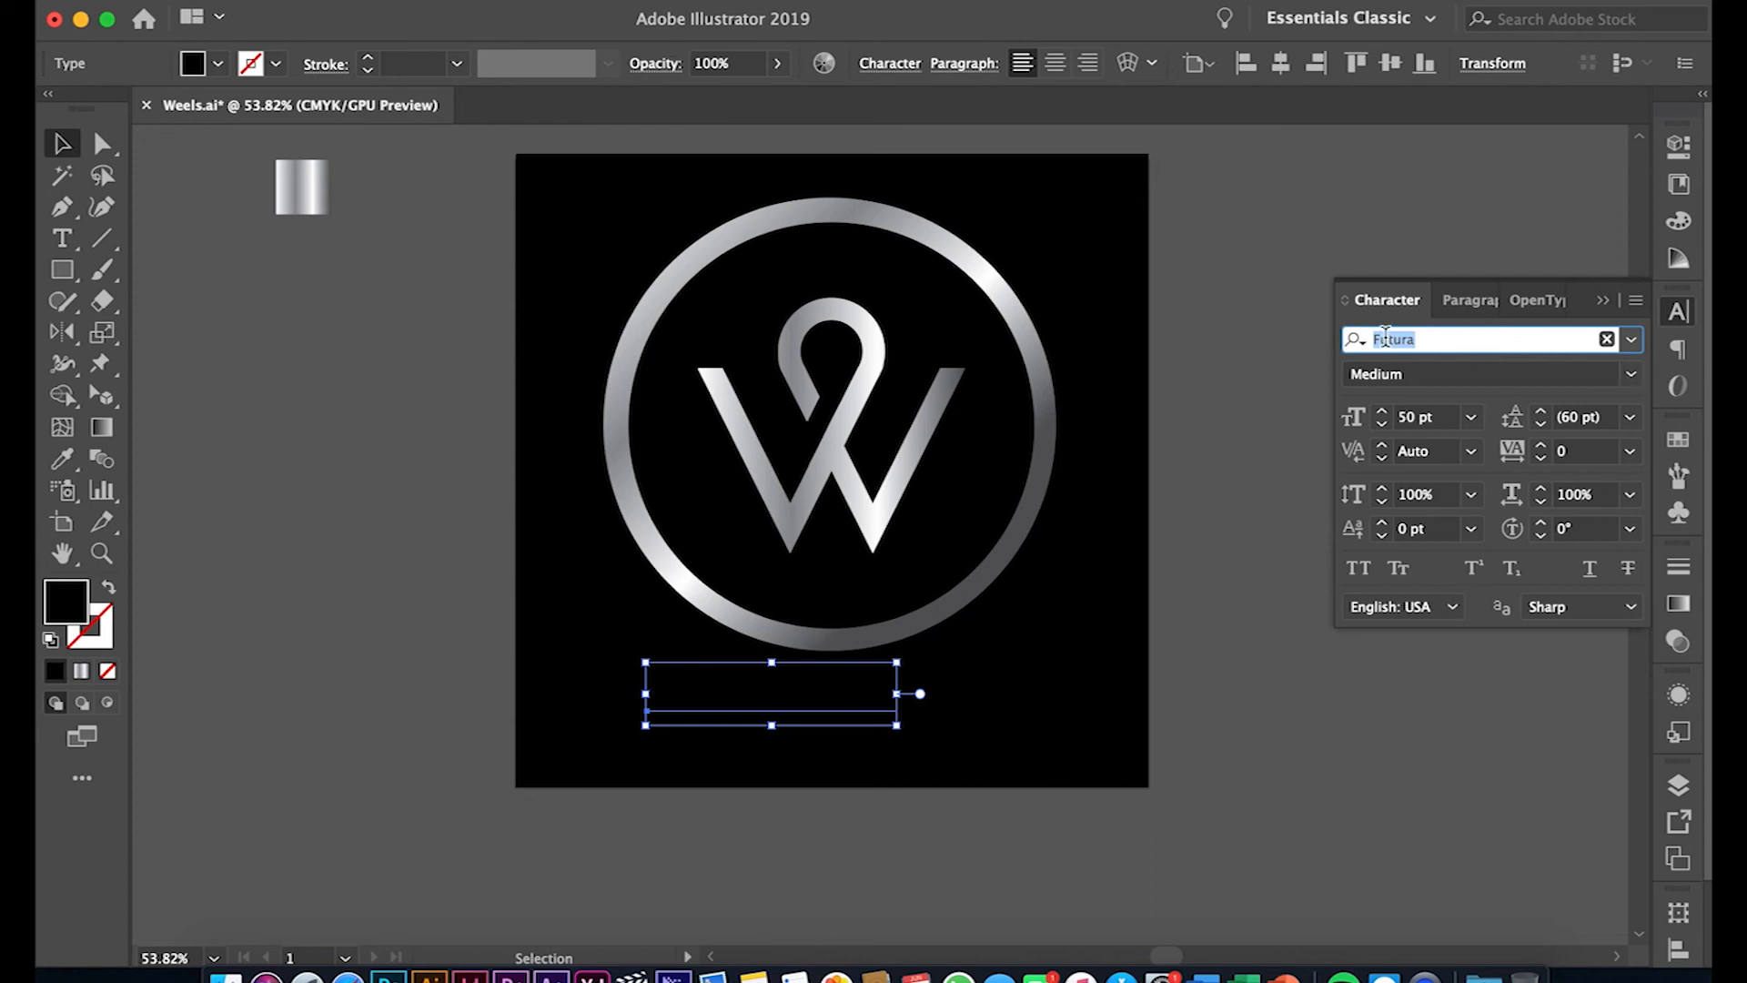
click(1679, 223)
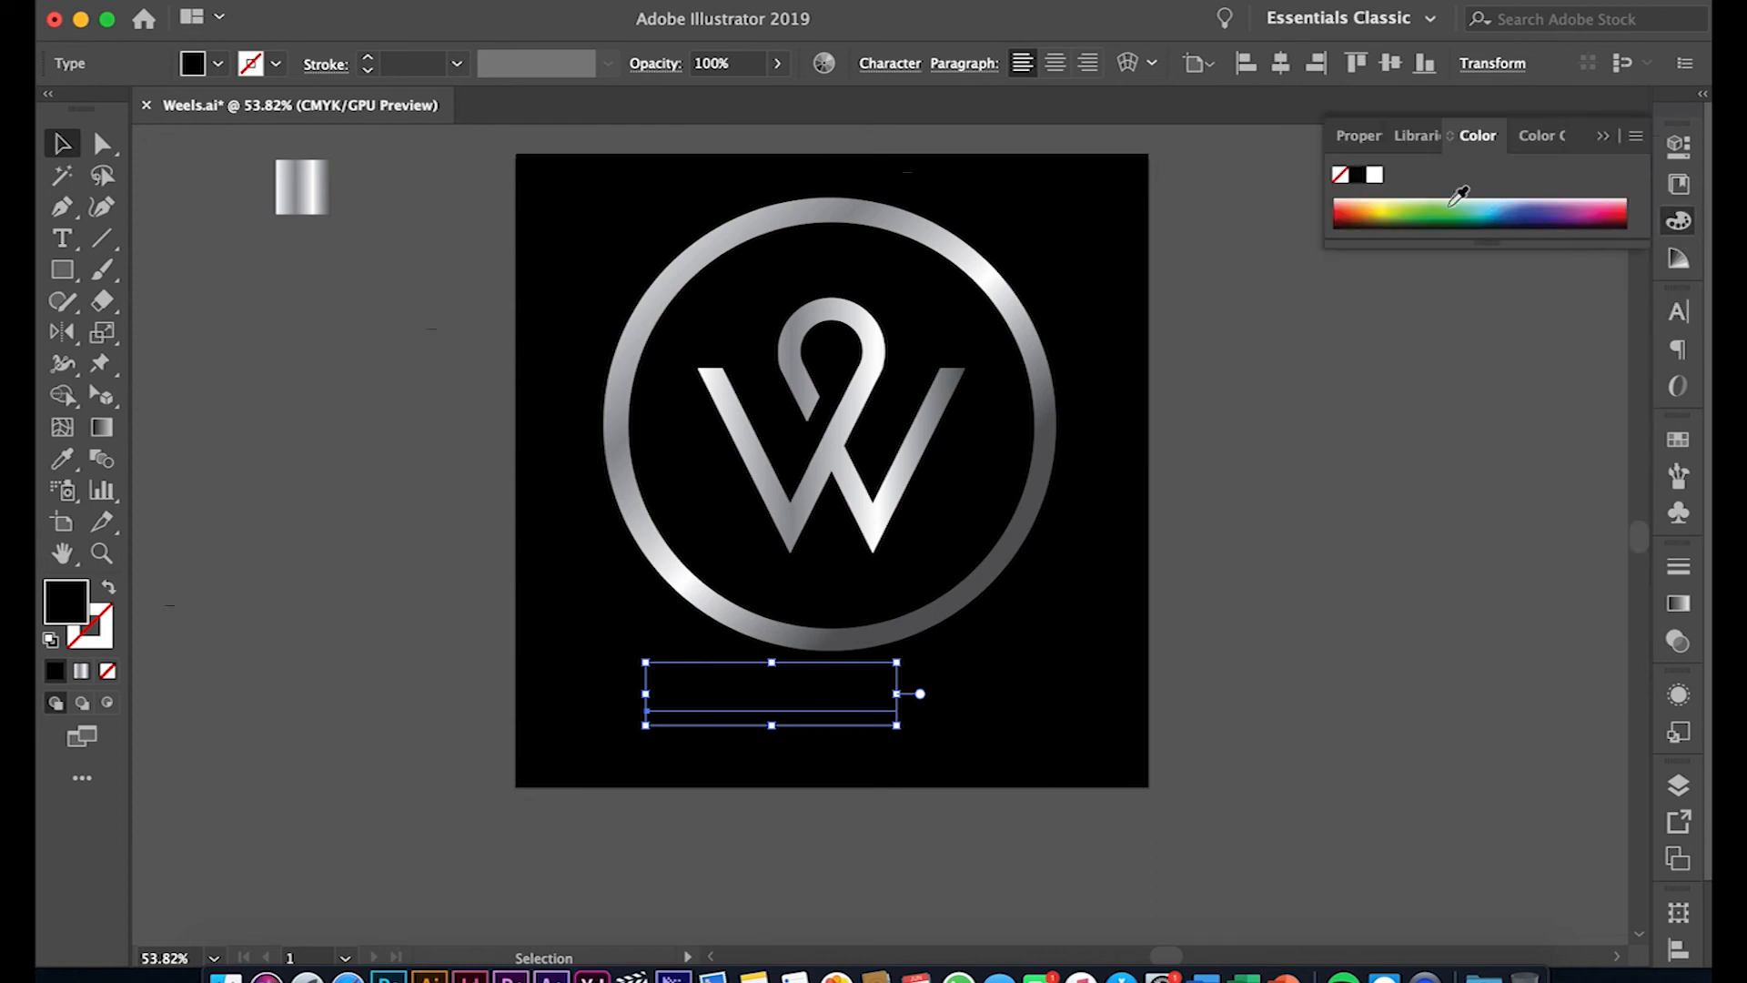
click(1374, 174)
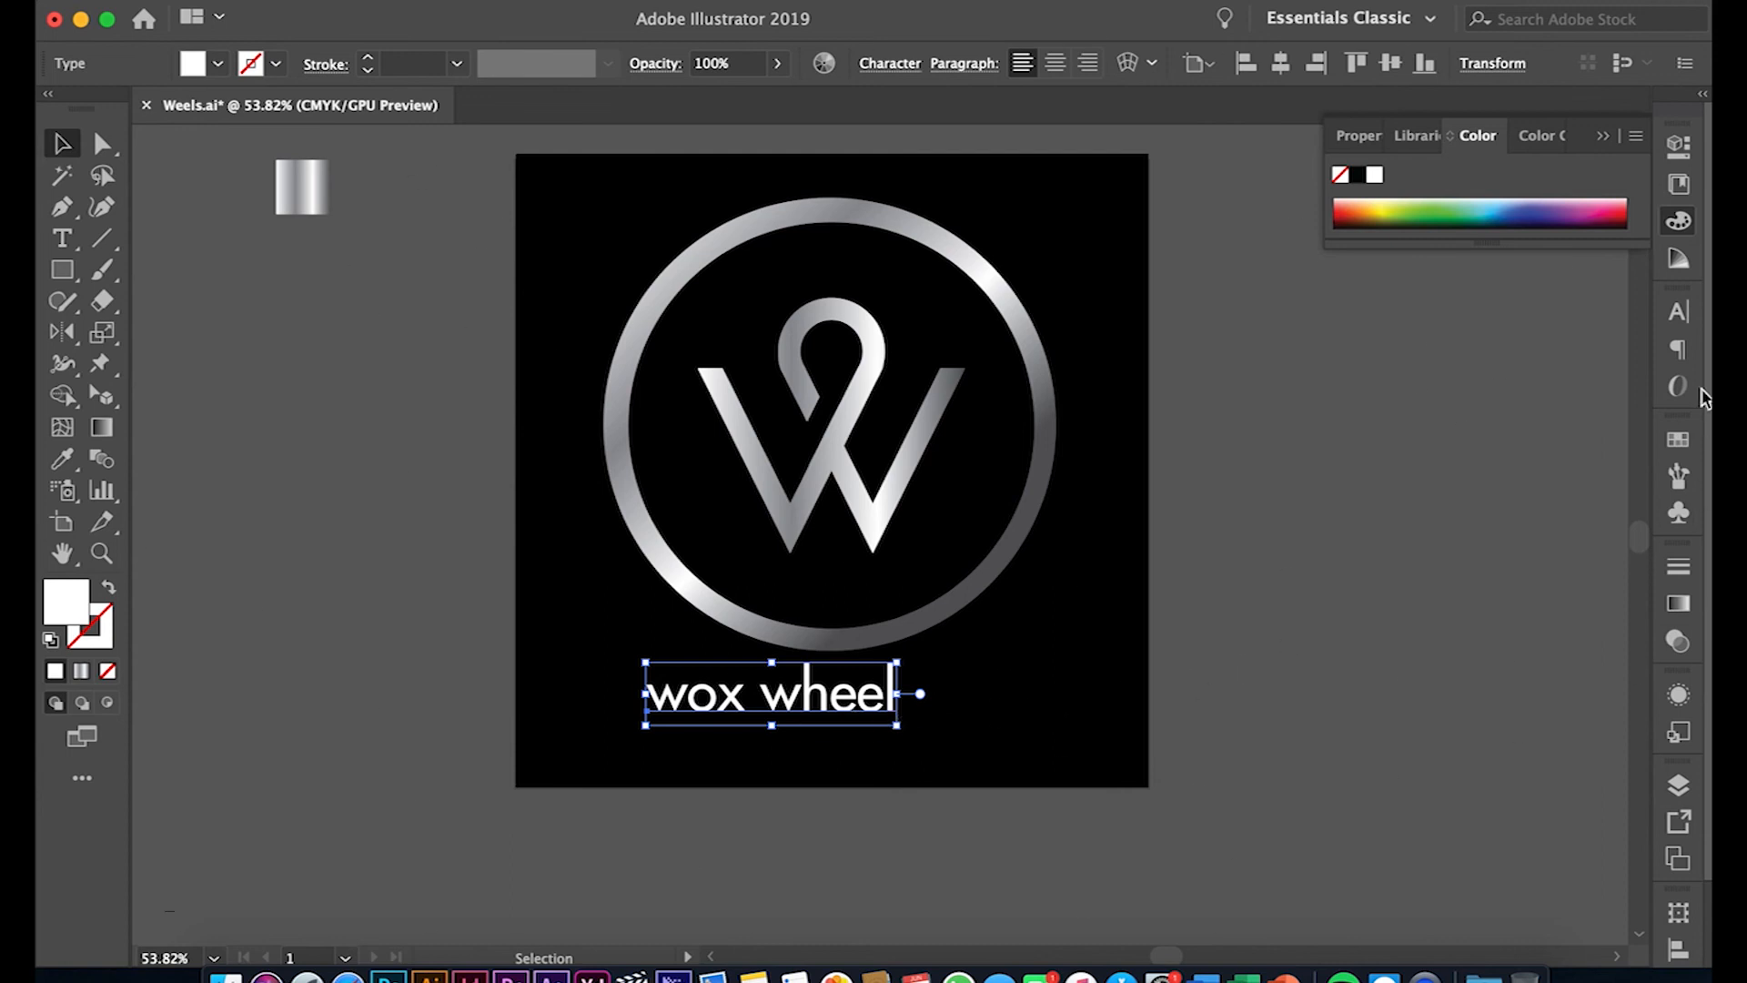
- Set the "wox wheel" text in all caps and centre it horizontally on the artboard
click(1679, 312)
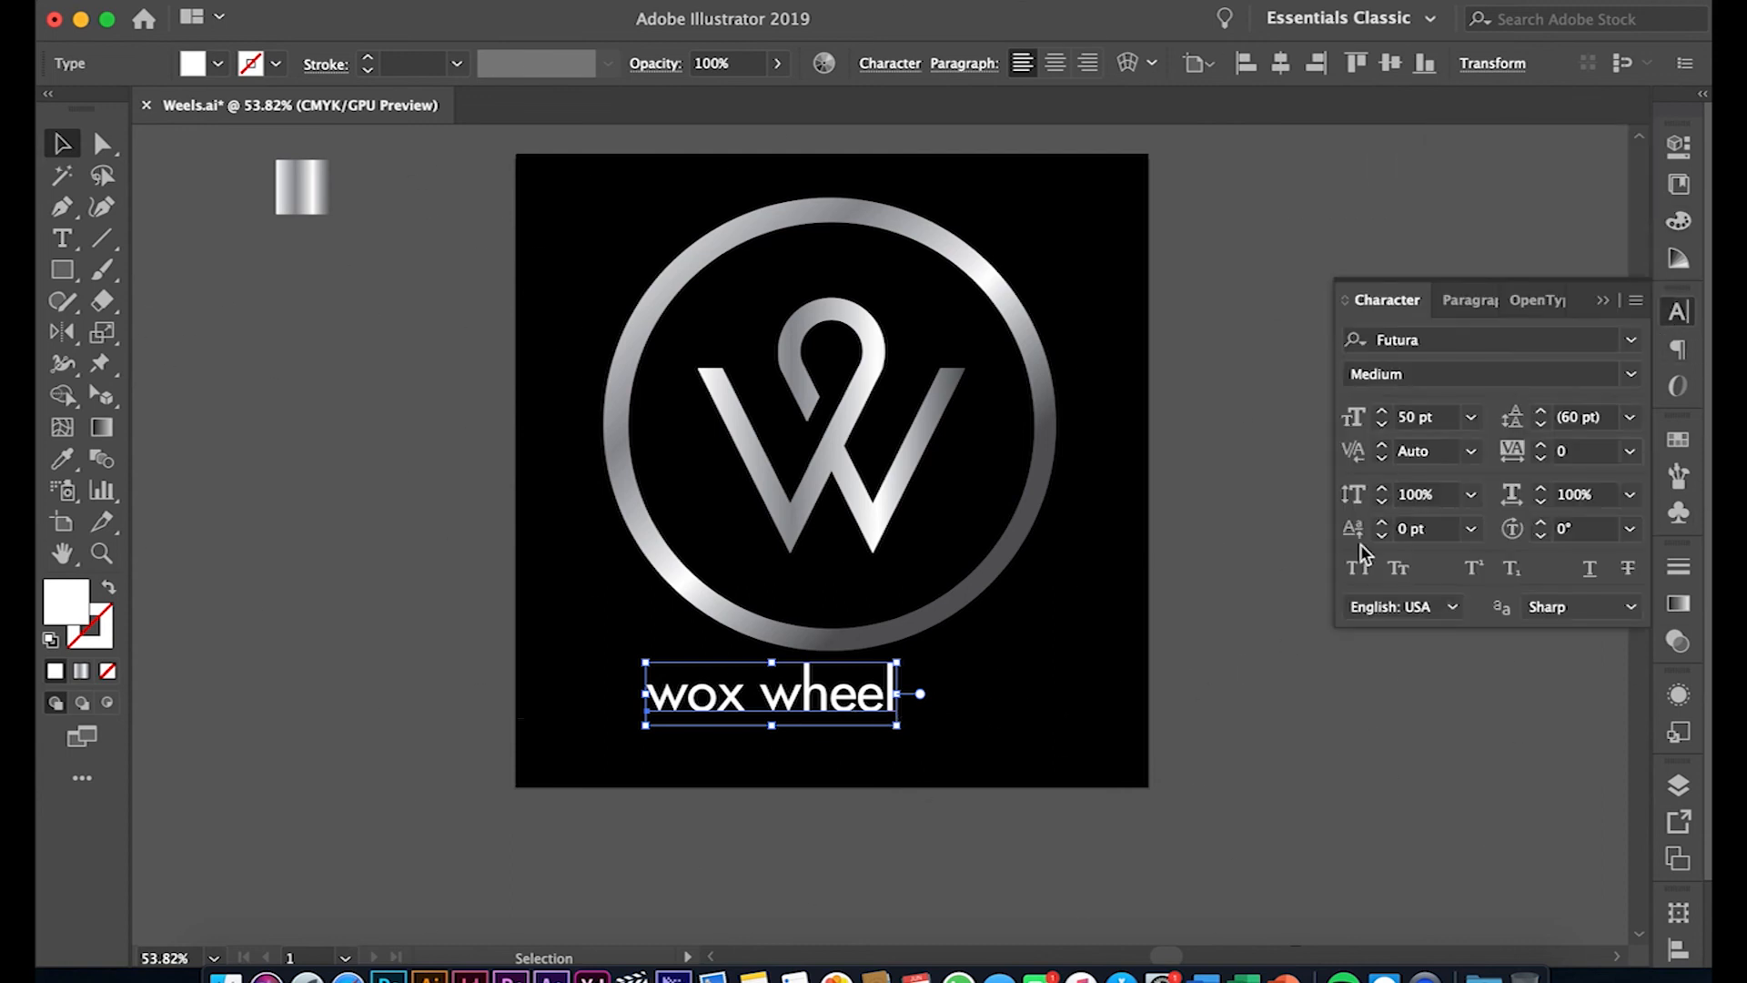
click(1359, 568)
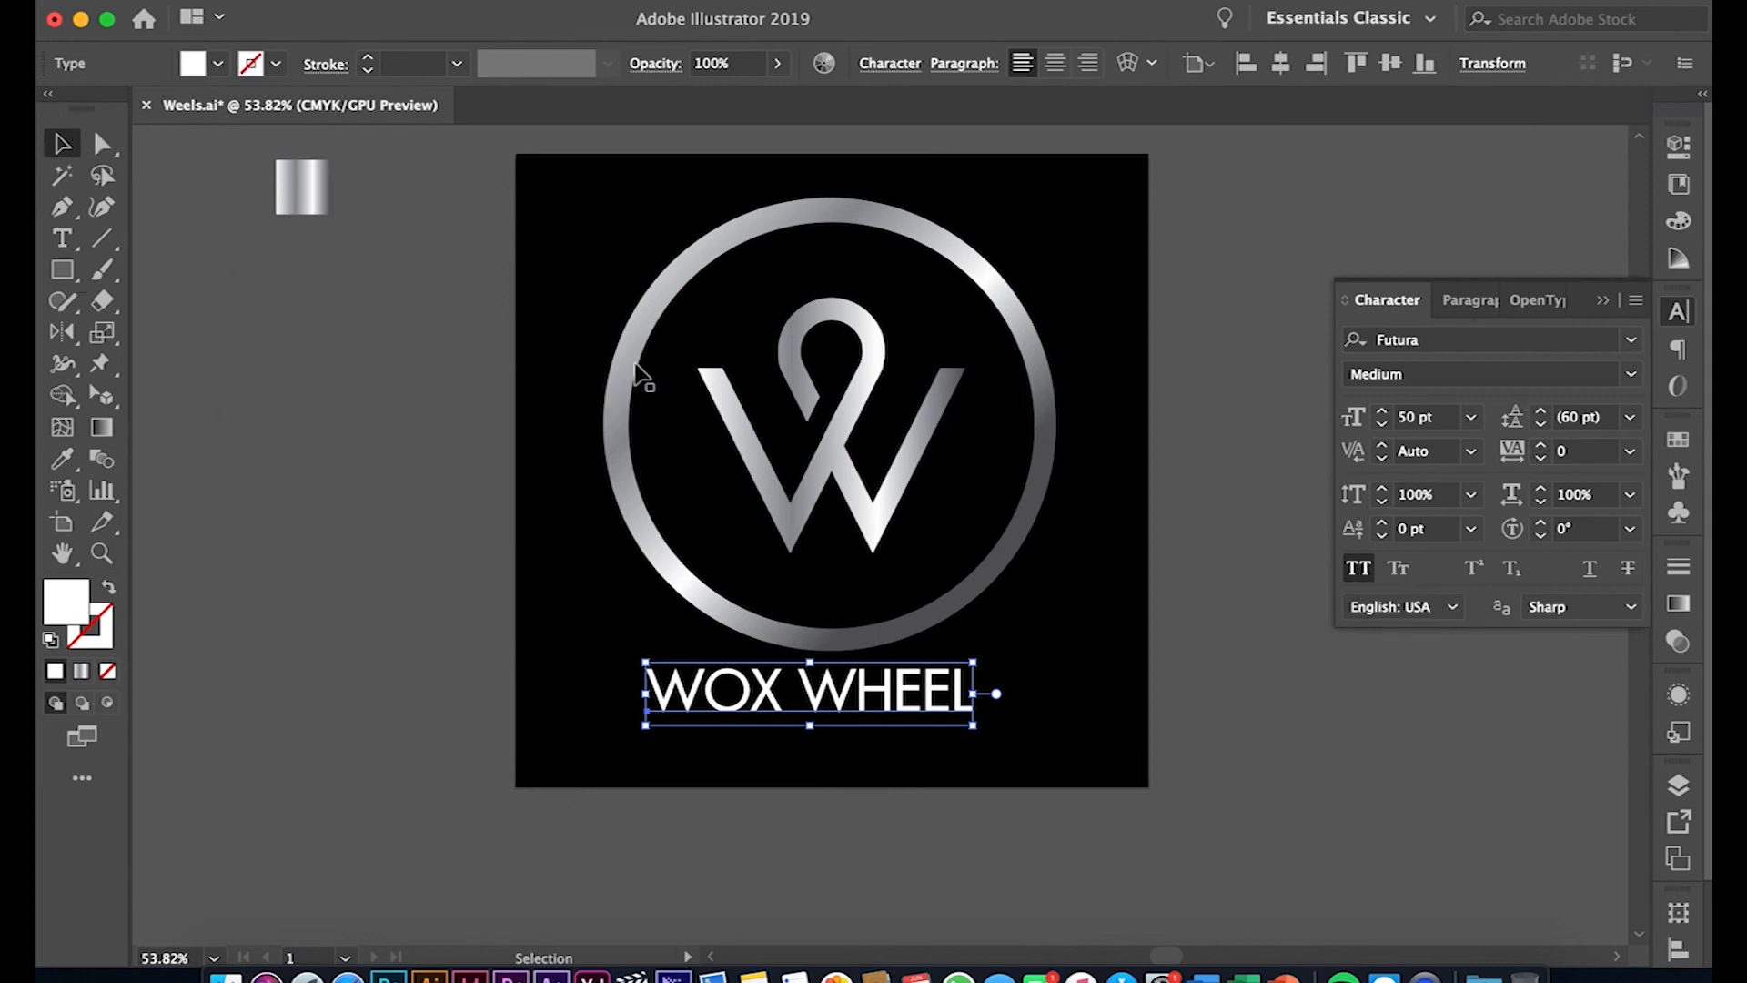
click(1283, 63)
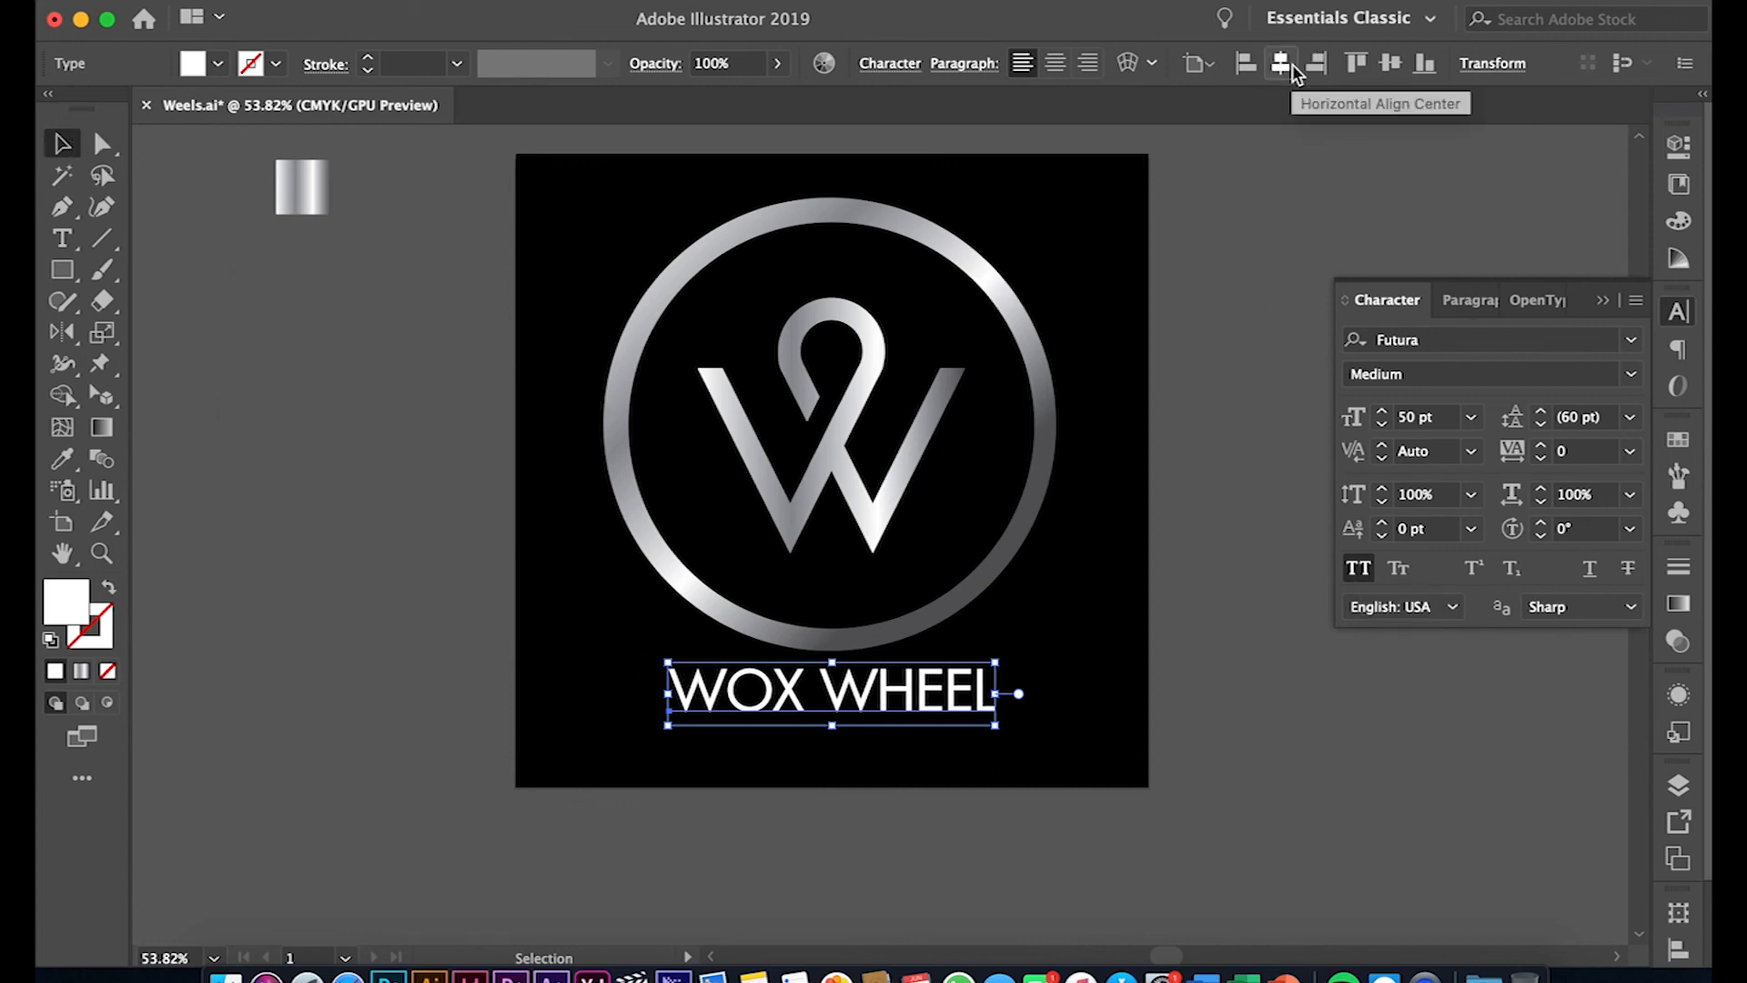
click(1219, 536)
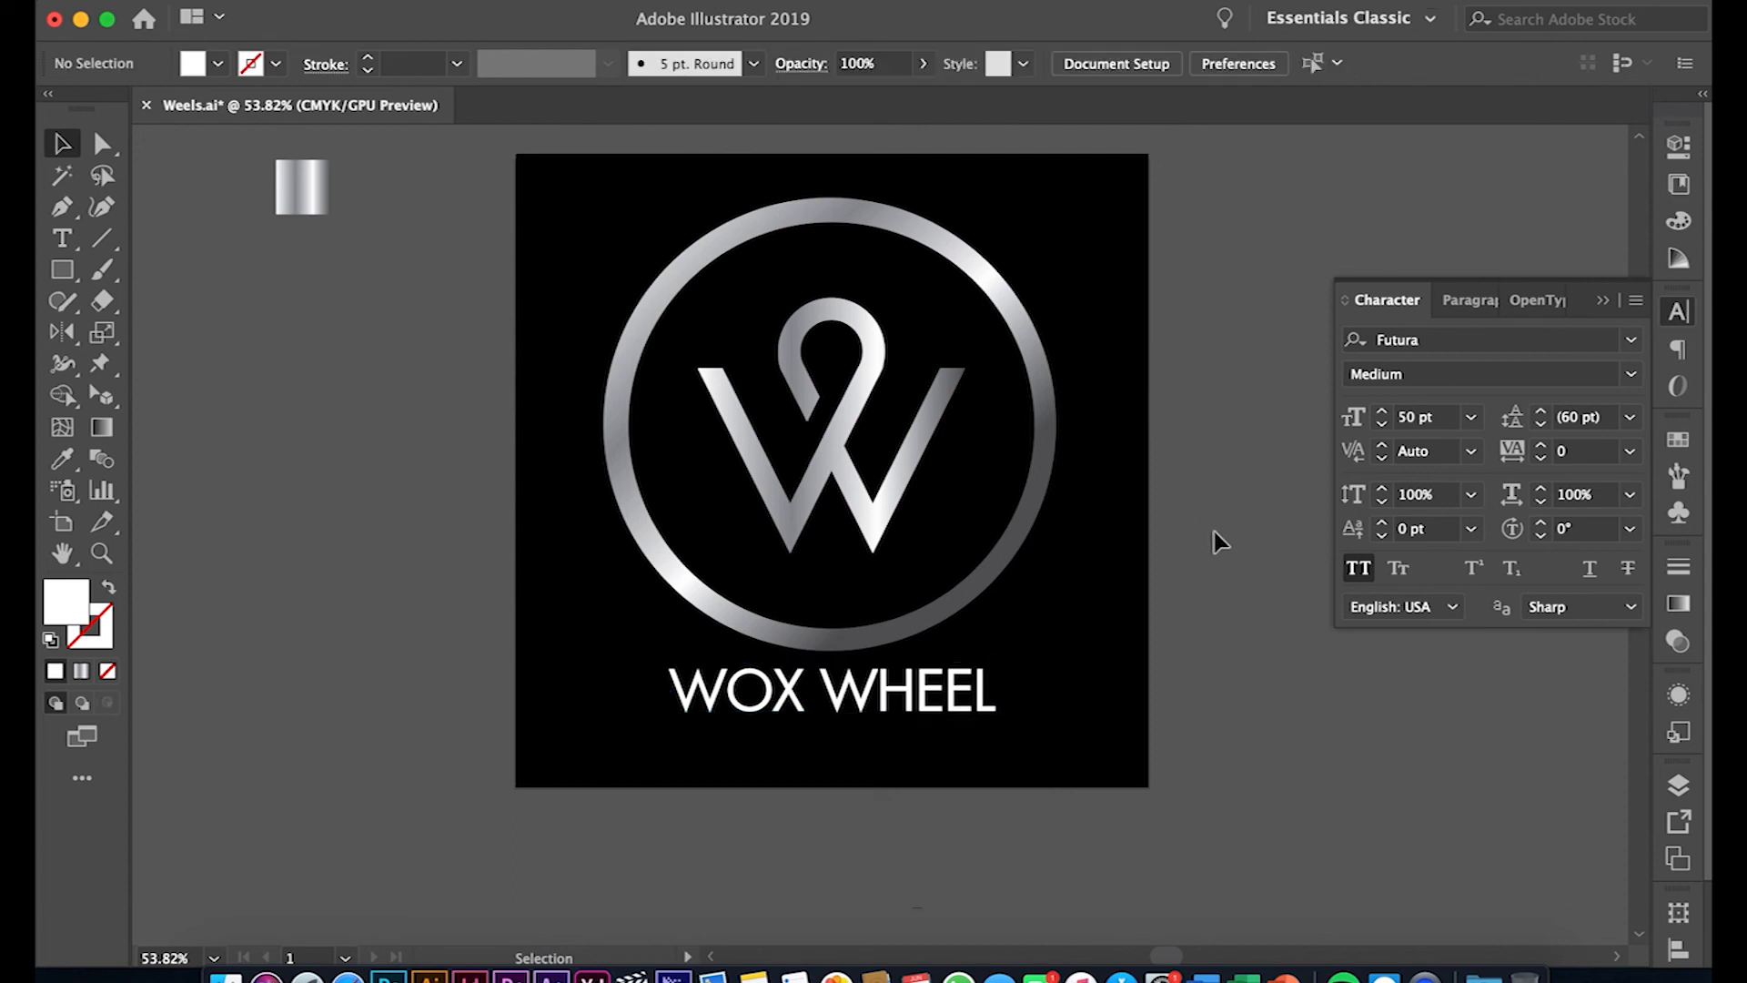
- Convert the WOX WHEEL text below the ring to outlines
click(942, 699)
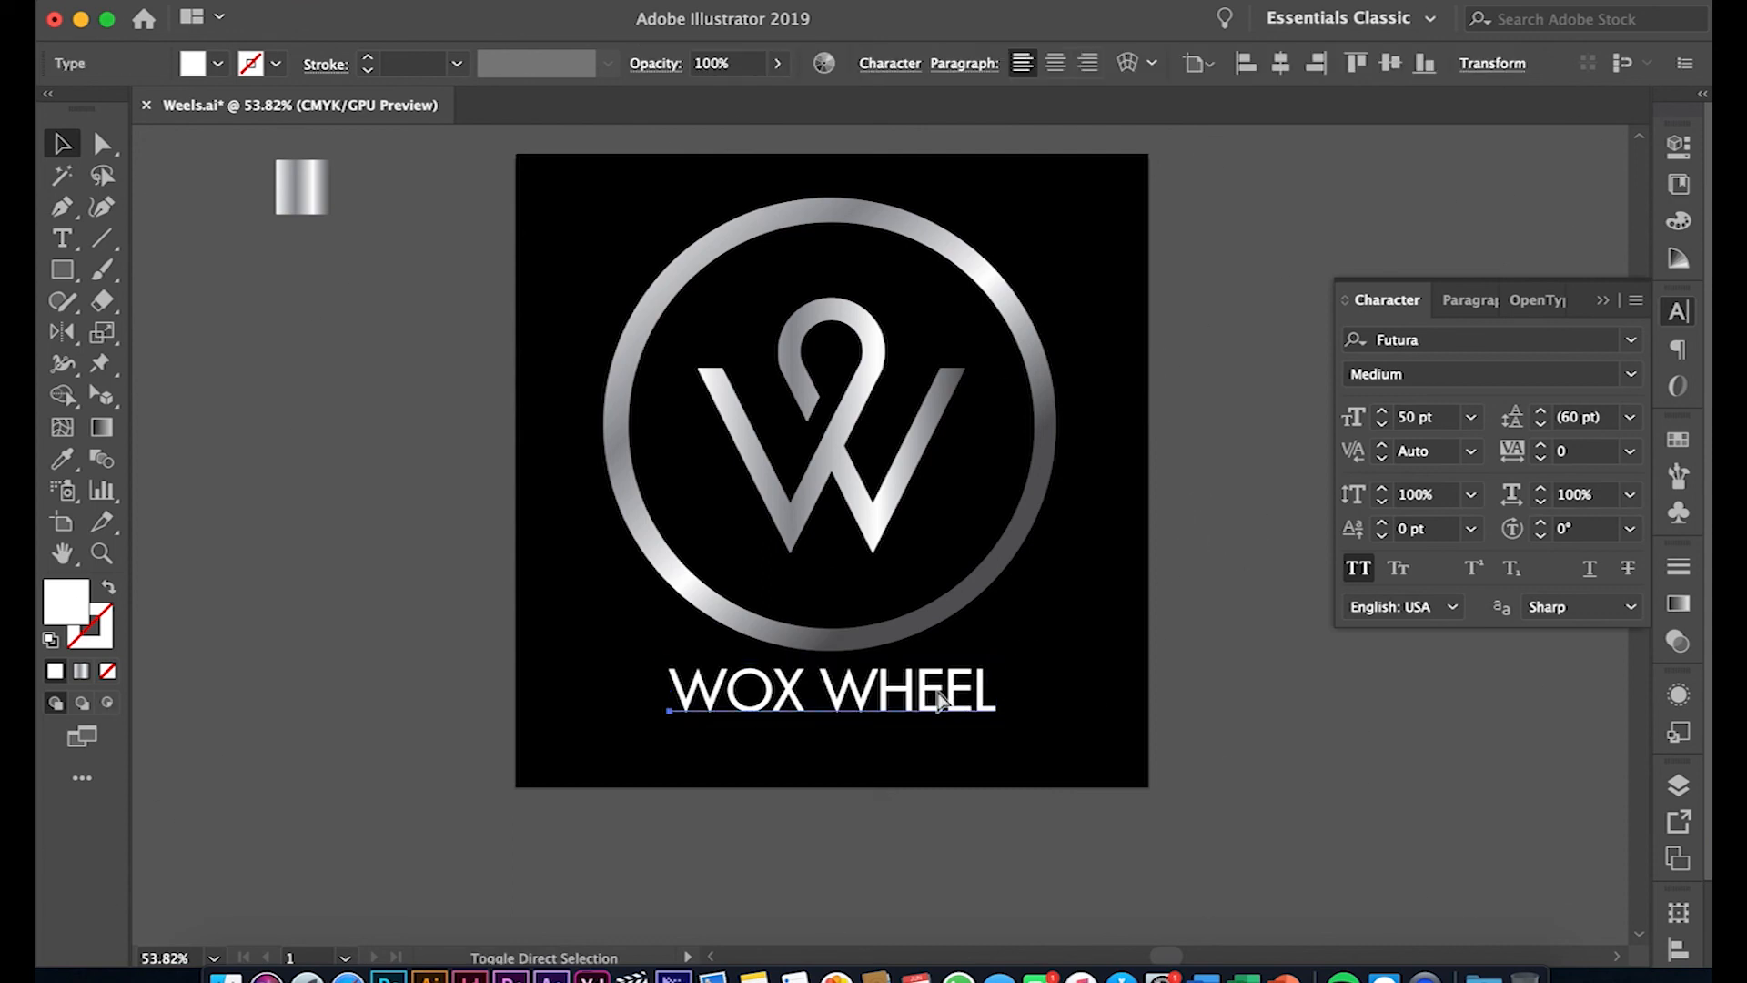
key(super+shift+o)
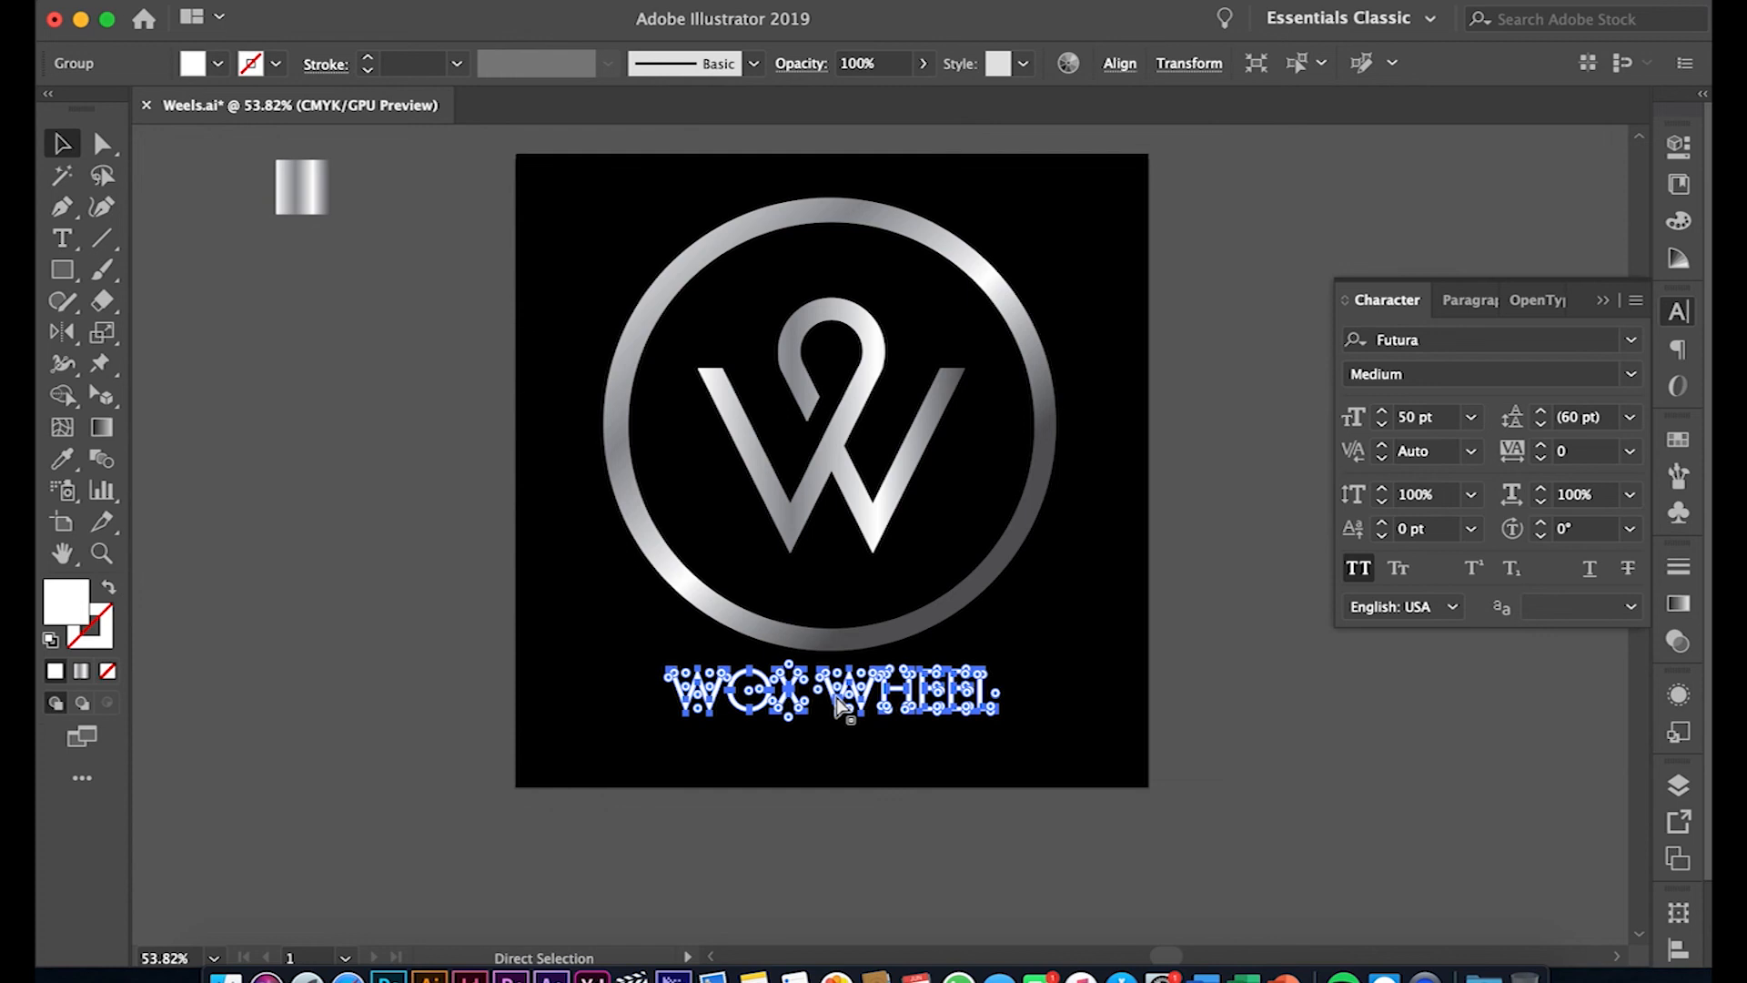
key(super+z)
click(431, 1)
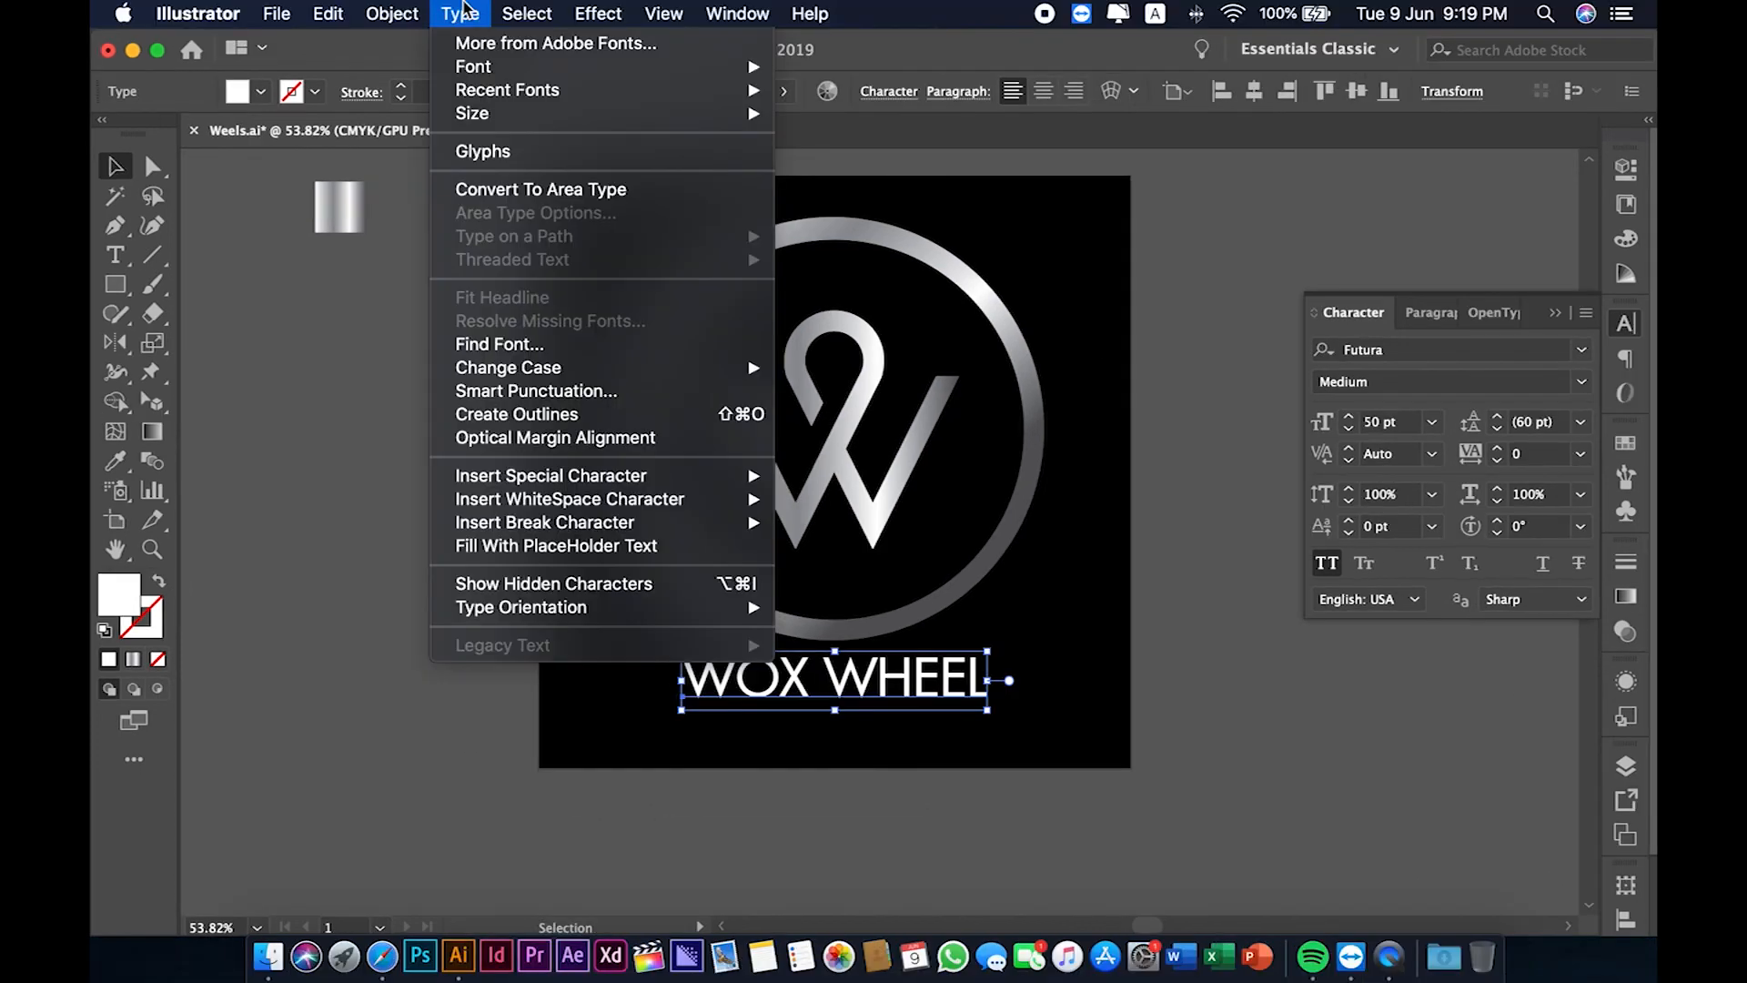
click(492, 419)
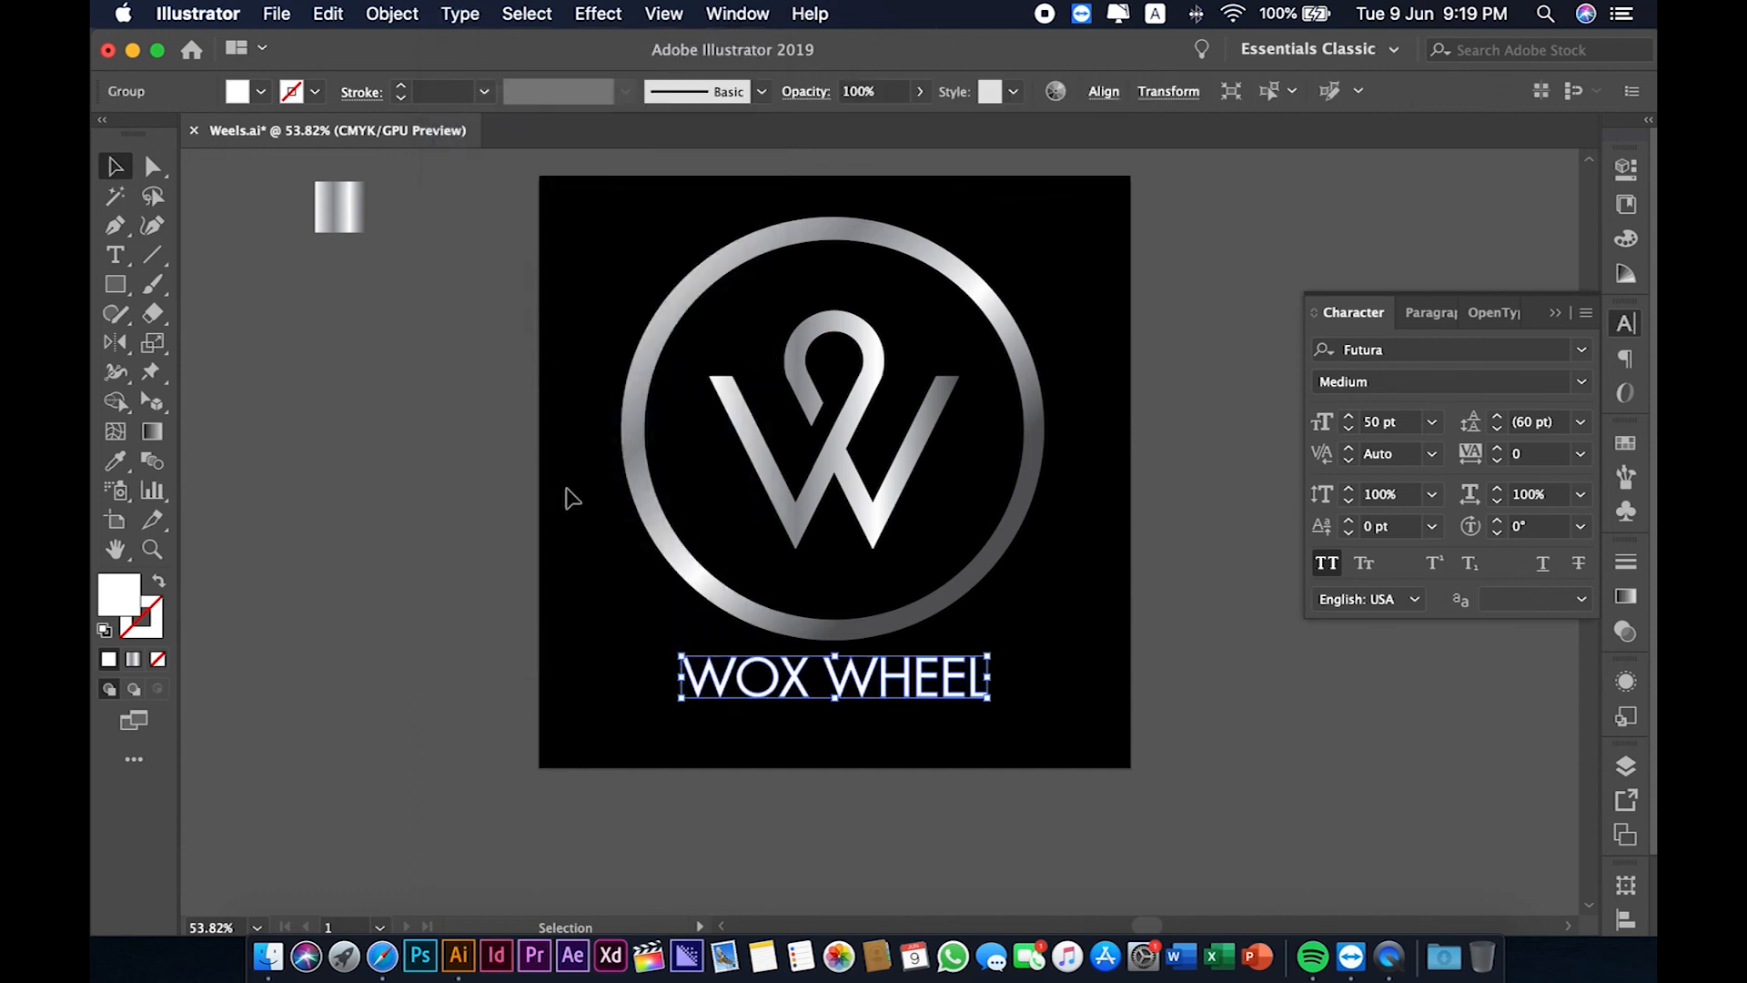
- Copy the small square's silver gradient onto the outlined WOX WHEEL lettering and run it as one gradient from the first letter to the last
key(i)
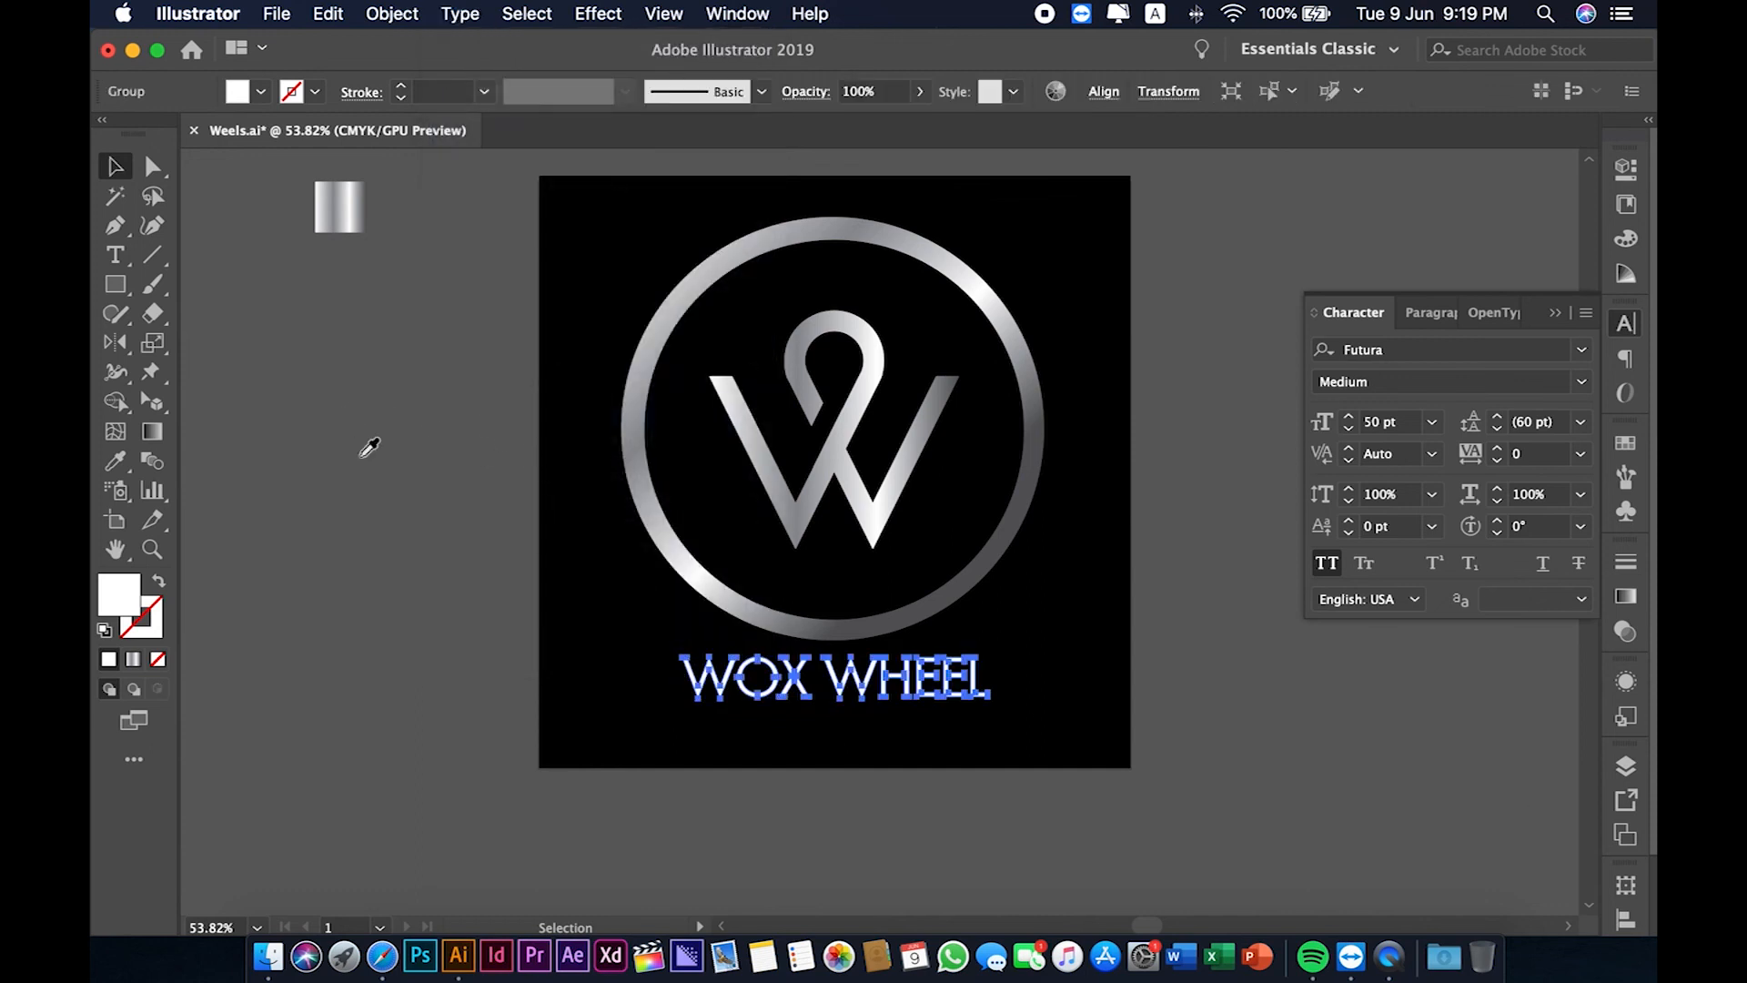
click(343, 218)
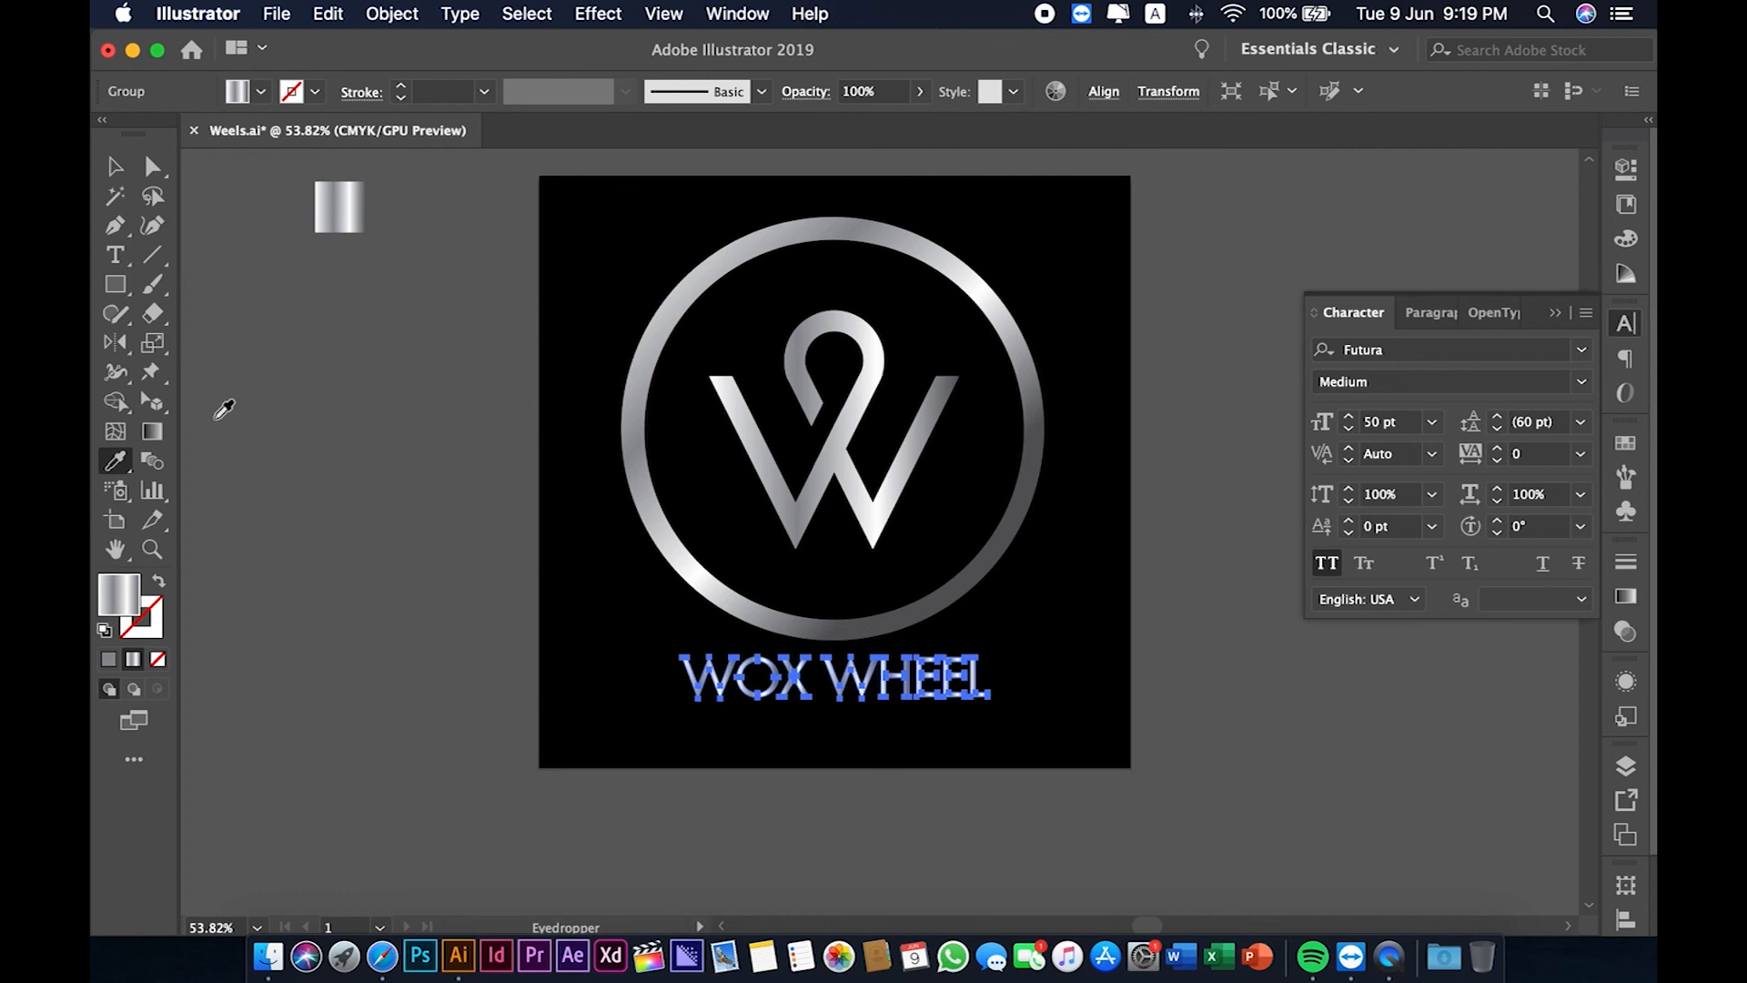
click(152, 431)
drag(681, 677, 1000, 690)
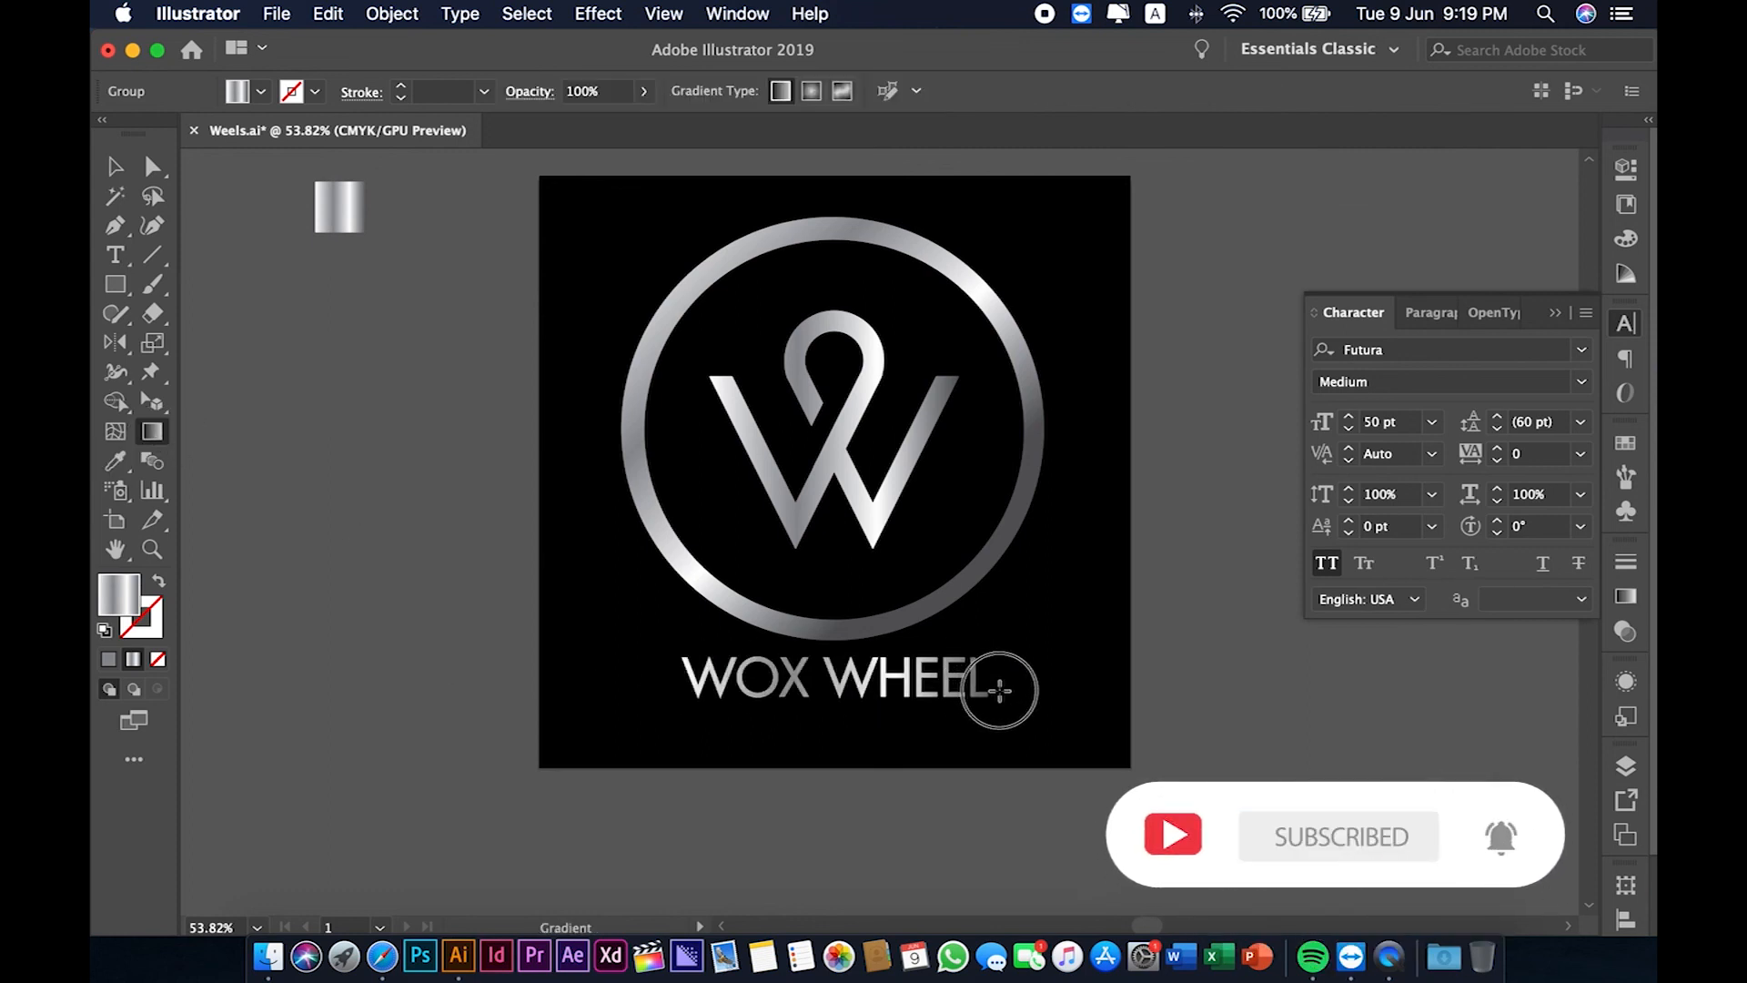
click(117, 168)
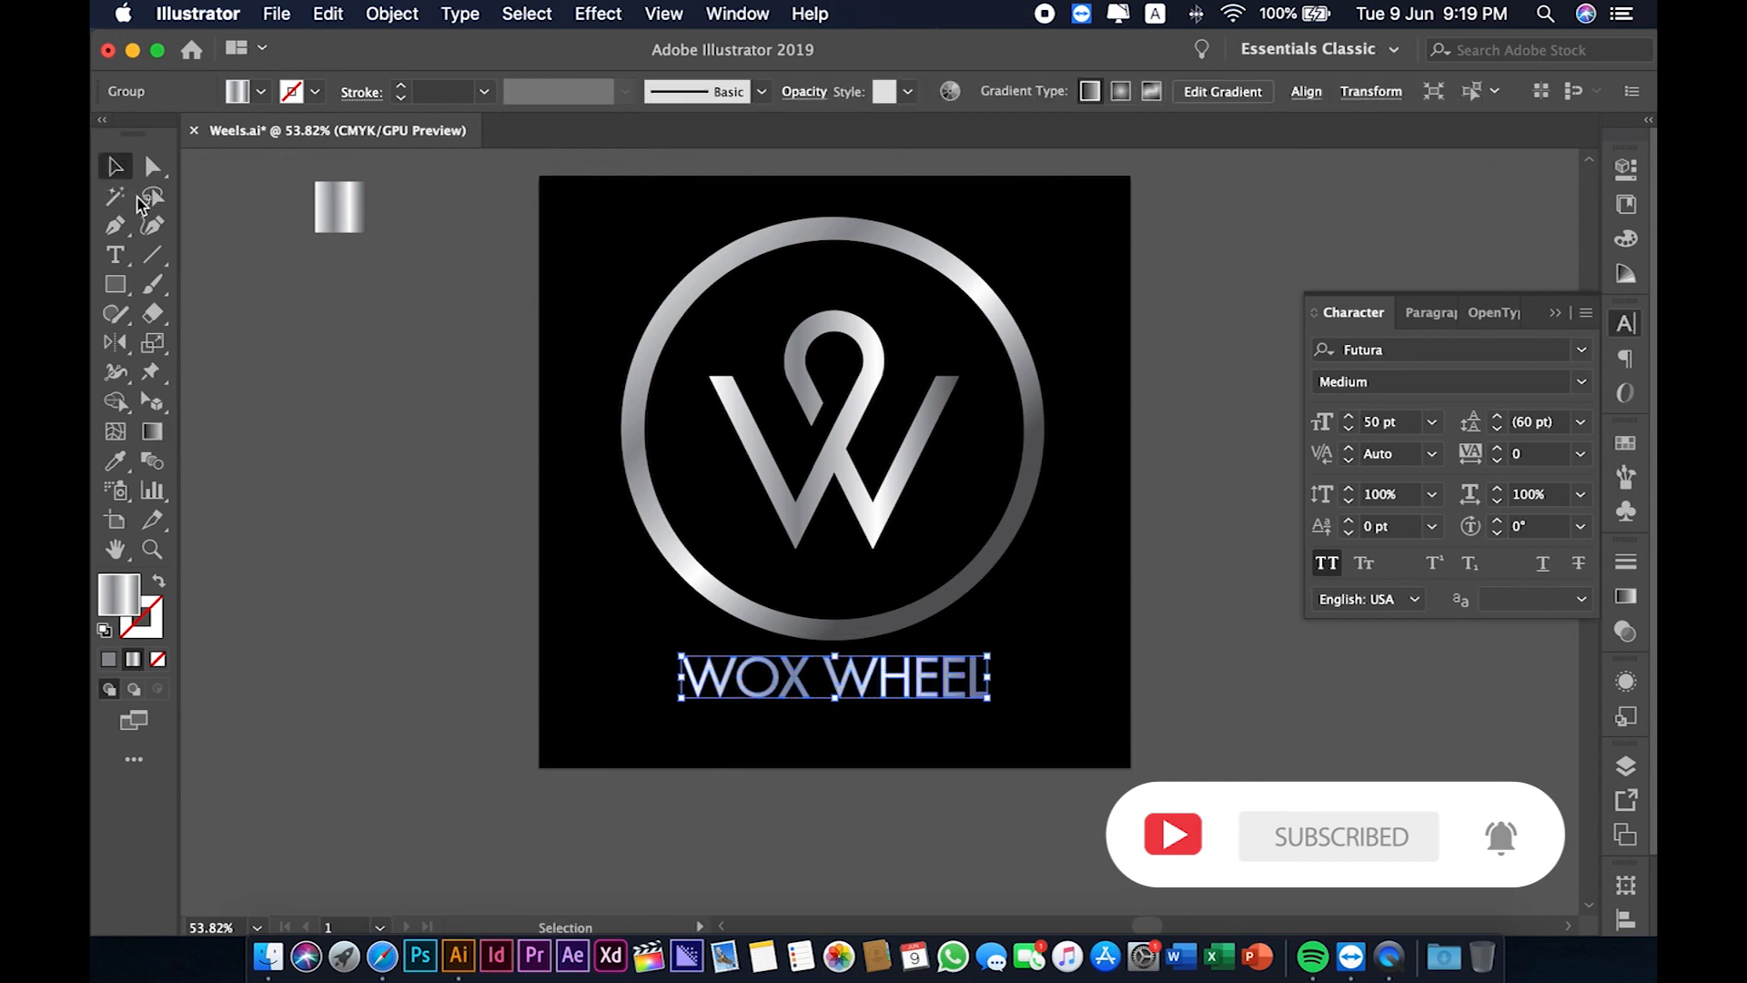
click(305, 453)
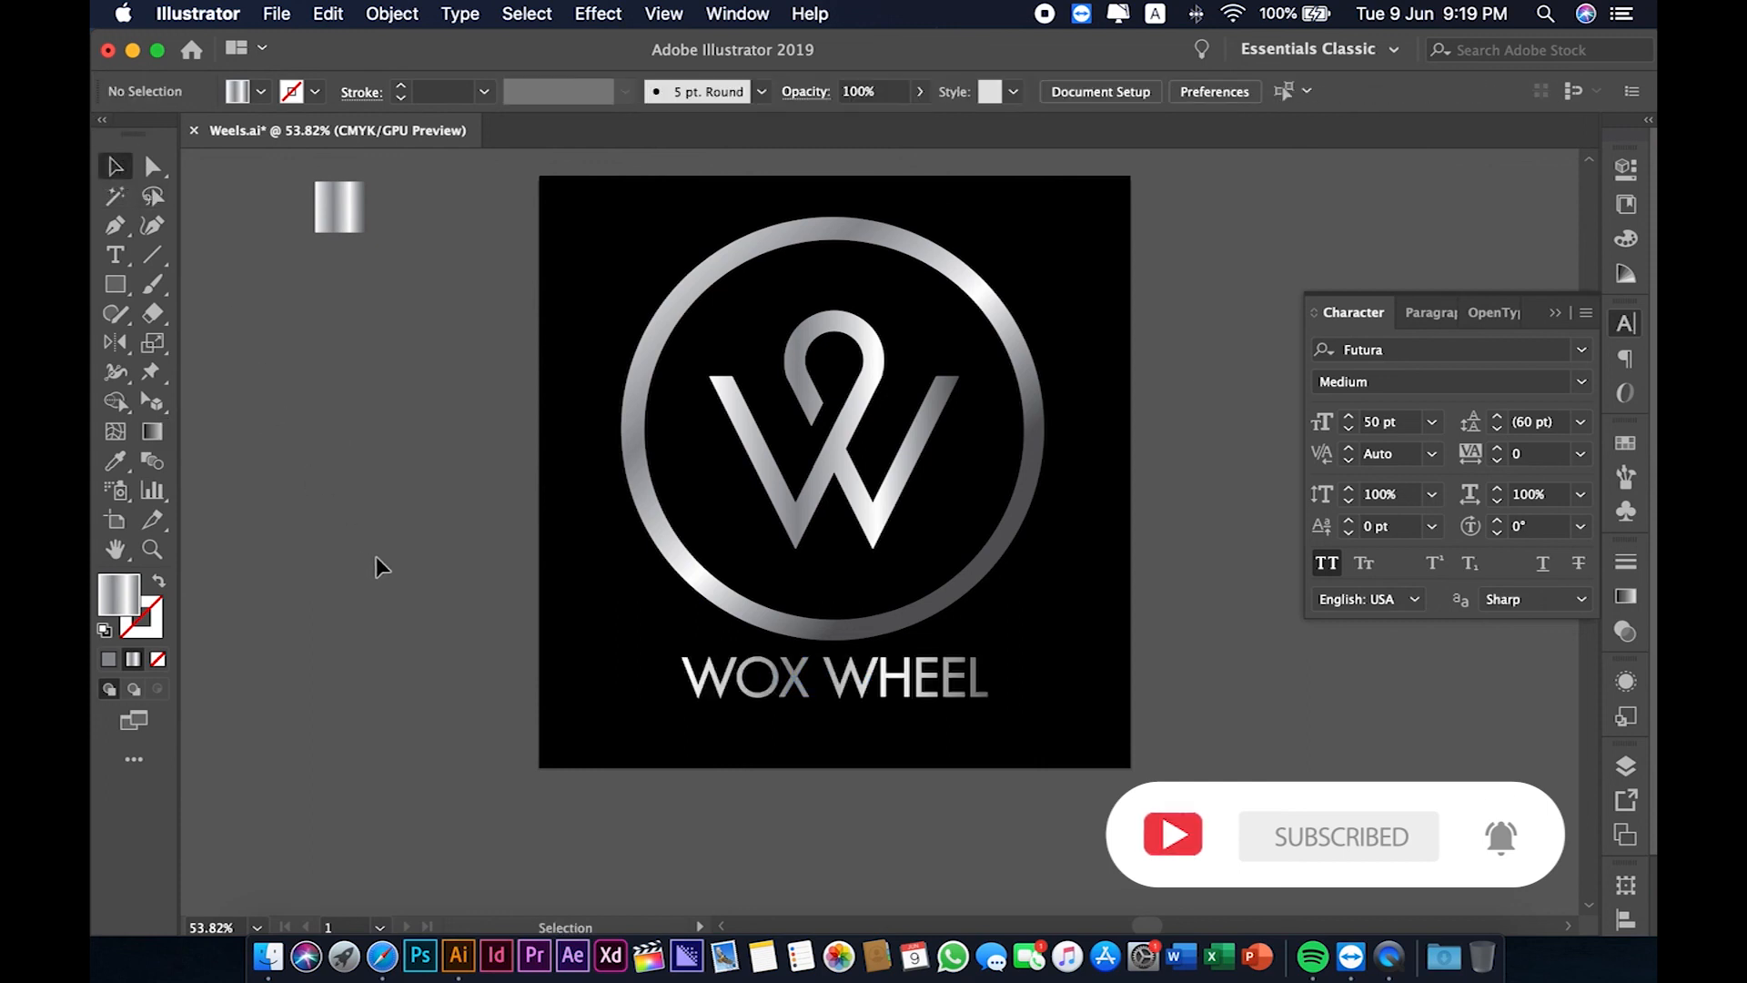
key(super+0)
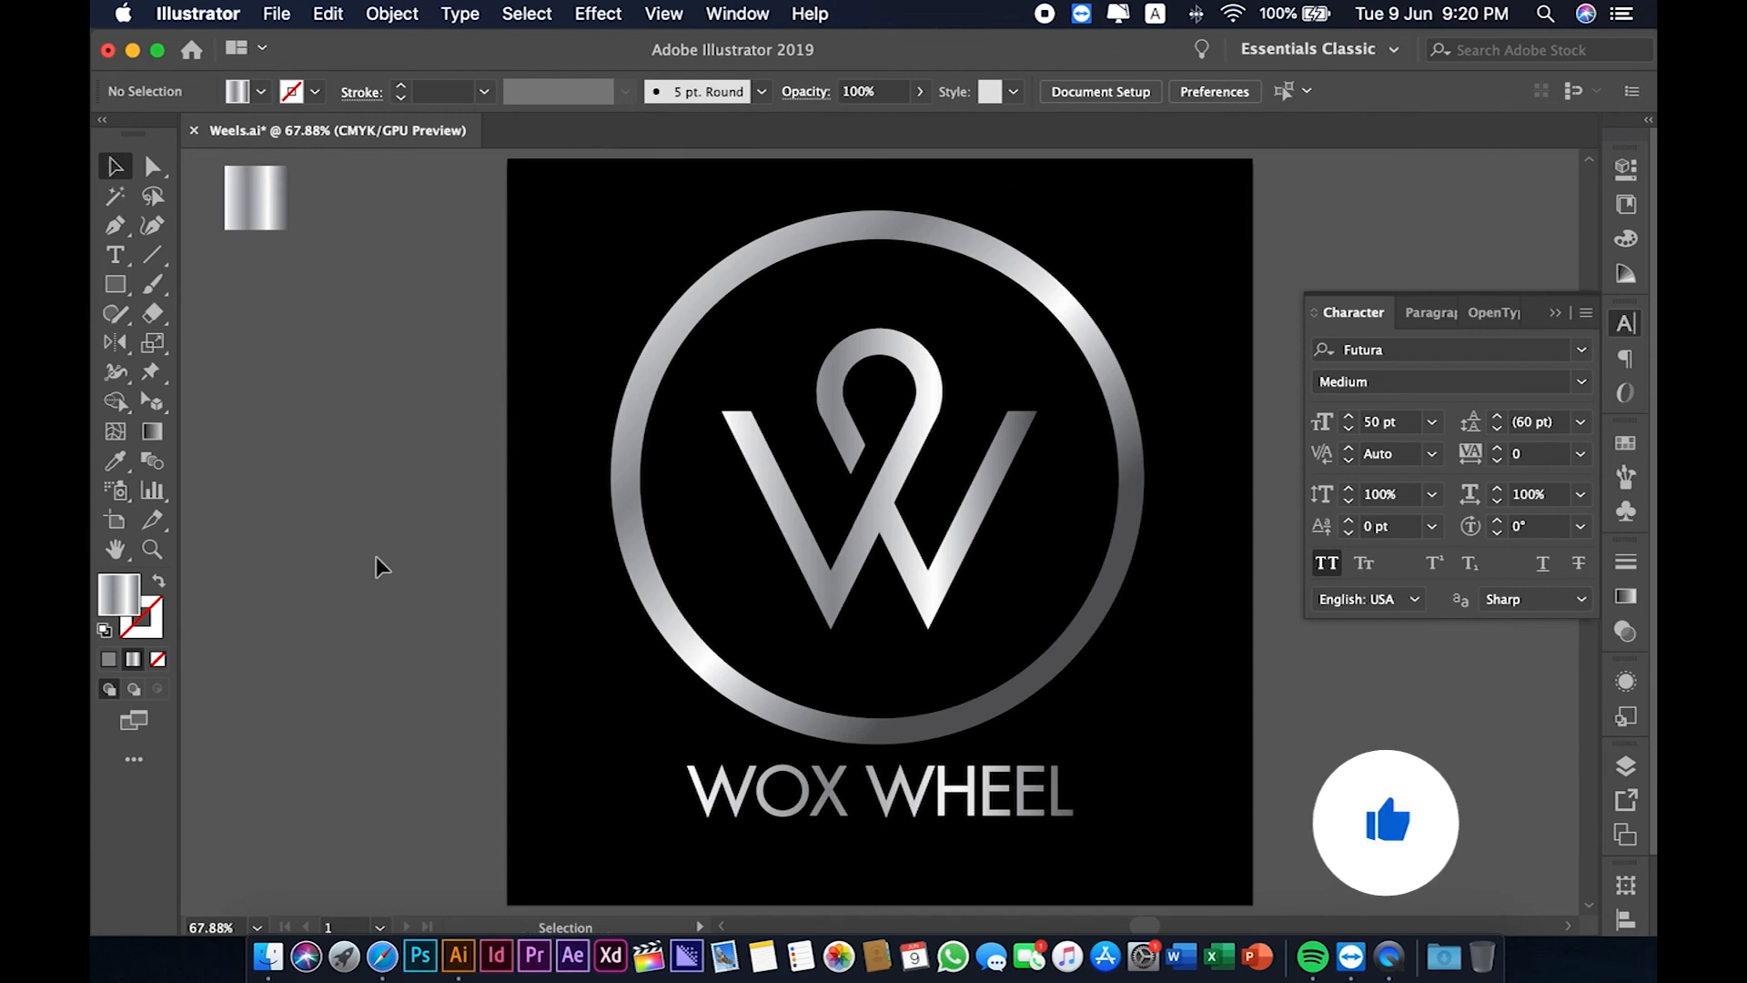